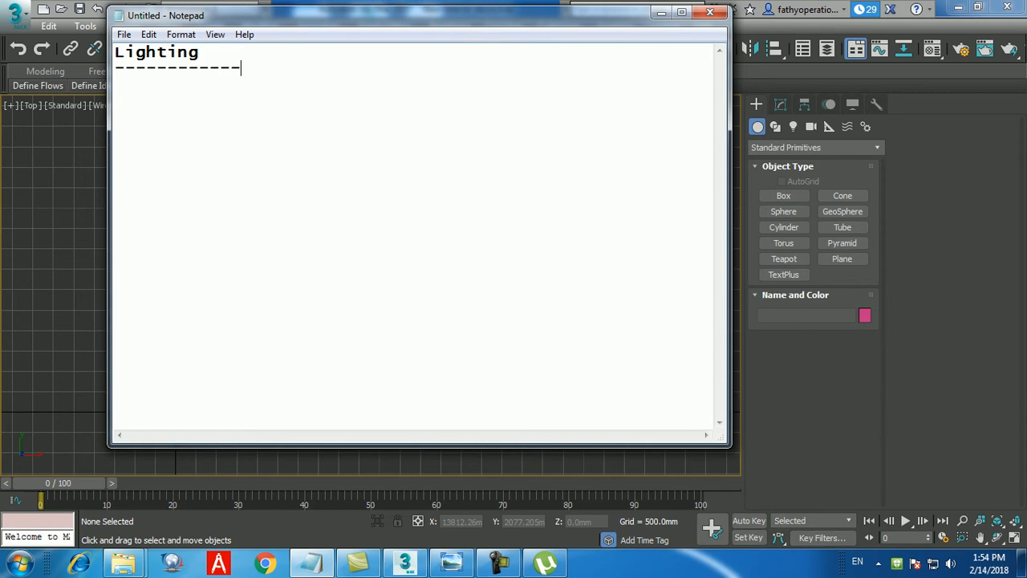
Step: Extend the note's heading to read "Lighting and camera" above the dashed underline, without extra blank lines
{"action": "type", "text": "and camera"}
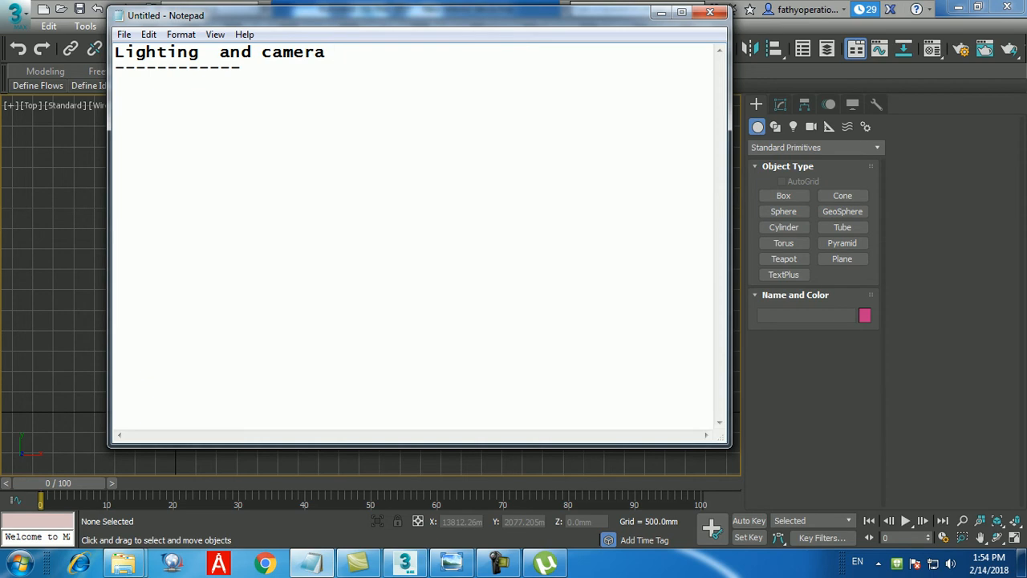
{"action": "key", "text": "Return"}
{"action": "key", "text": "Return"}
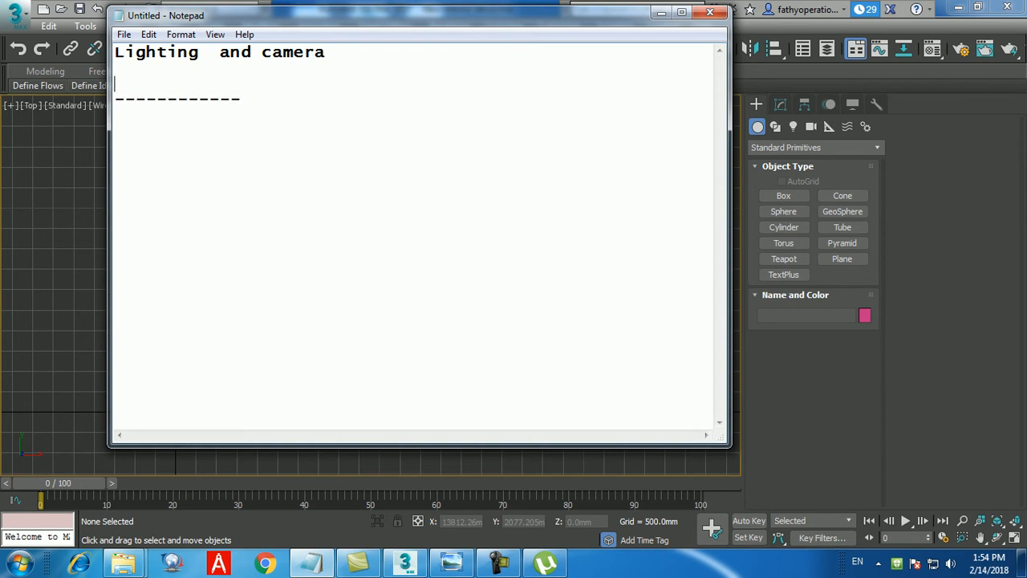
{"action": "key", "text": "BackSpace"}
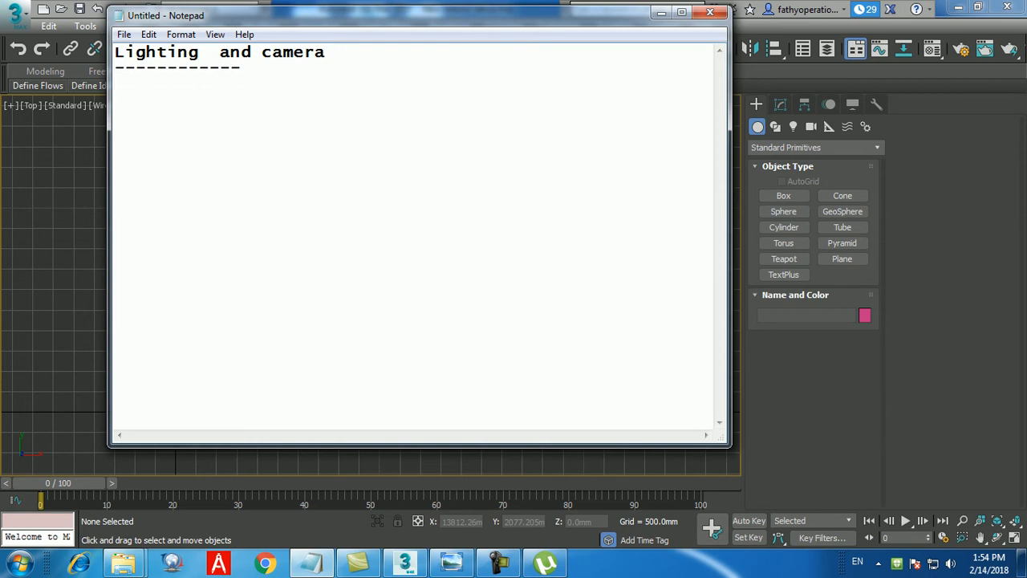
{"action": "key", "text": "Return"}
{"action": "key", "text": "BackSpace"}
{"action": "key", "text": "BackSpace"}
{"action": "key", "text": "Down"}
Step: Add the list items "1. standard camera" and "2. physical camera" below the underline, separated by a blank line
{"action": "key", "text": "Return"}
{"action": "type", "text": "1. standar"}
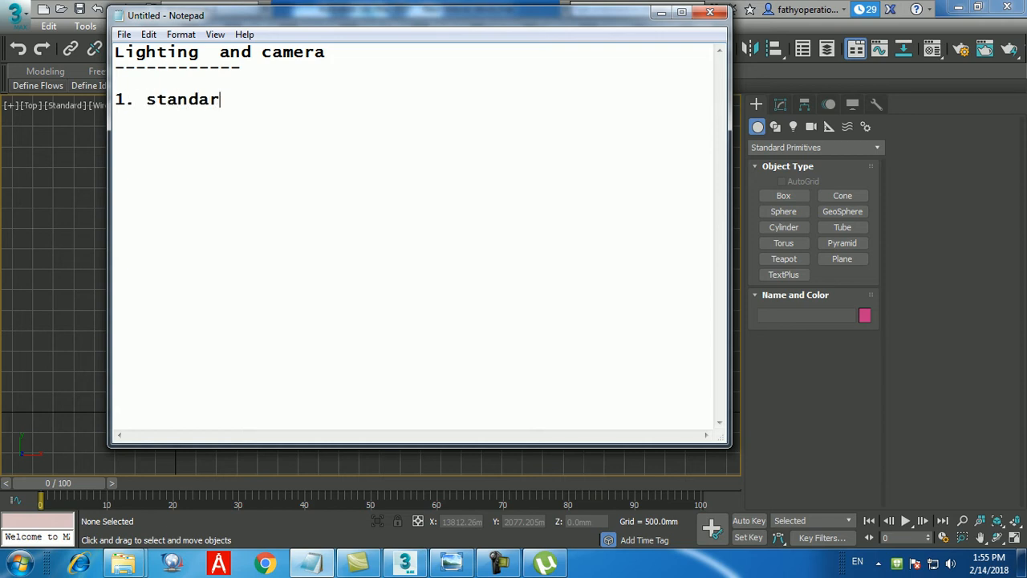
{"action": "type", "text": "d camera"}
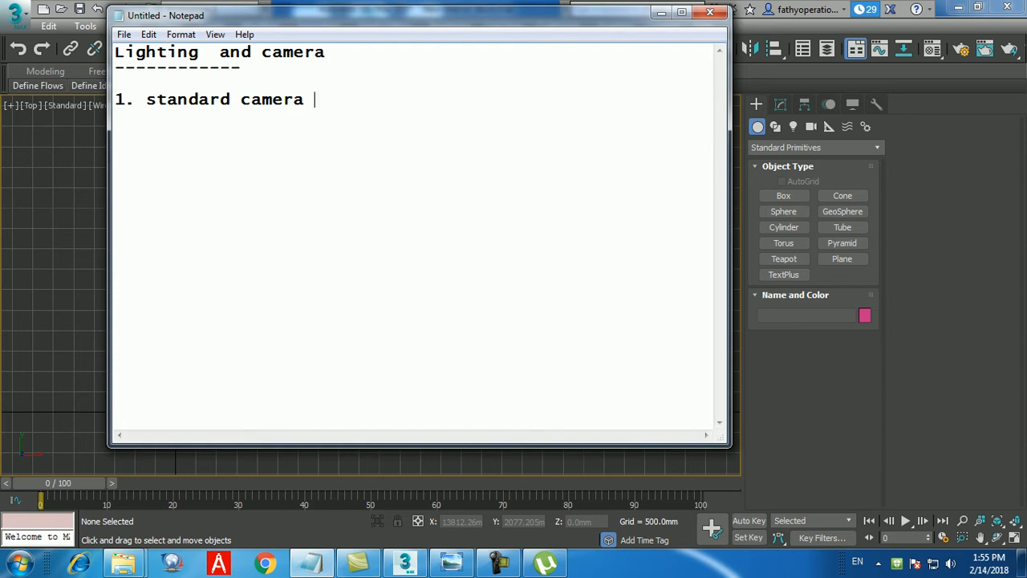
{"action": "key", "text": "Return"}
{"action": "key", "text": "Return"}
{"action": "type", "text": "2. physical camera"}
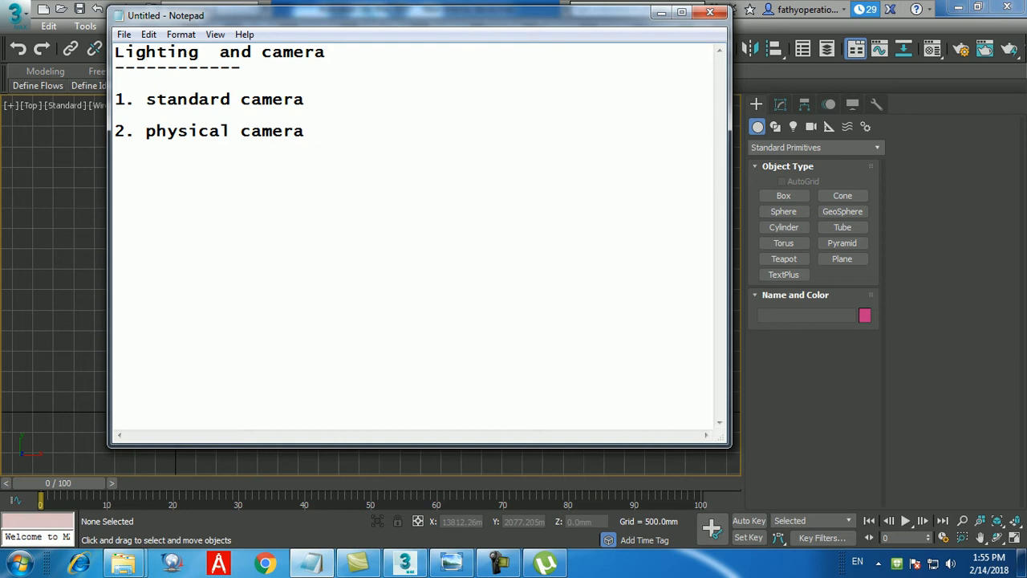
Step: Append "---> dslr camera" to the physical camera item in the note
{"action": "left_click_drag", "start_coordinate": [146, 131], "coordinate": [305, 131]}
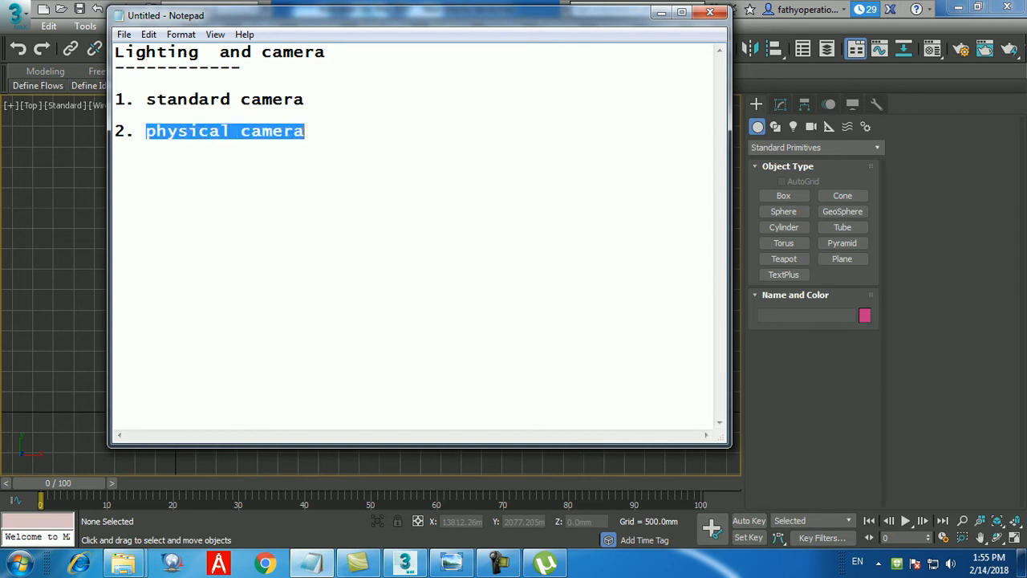
{"action": "left_click", "coordinate": [314, 131]}
{"action": "type", "text": "--"}
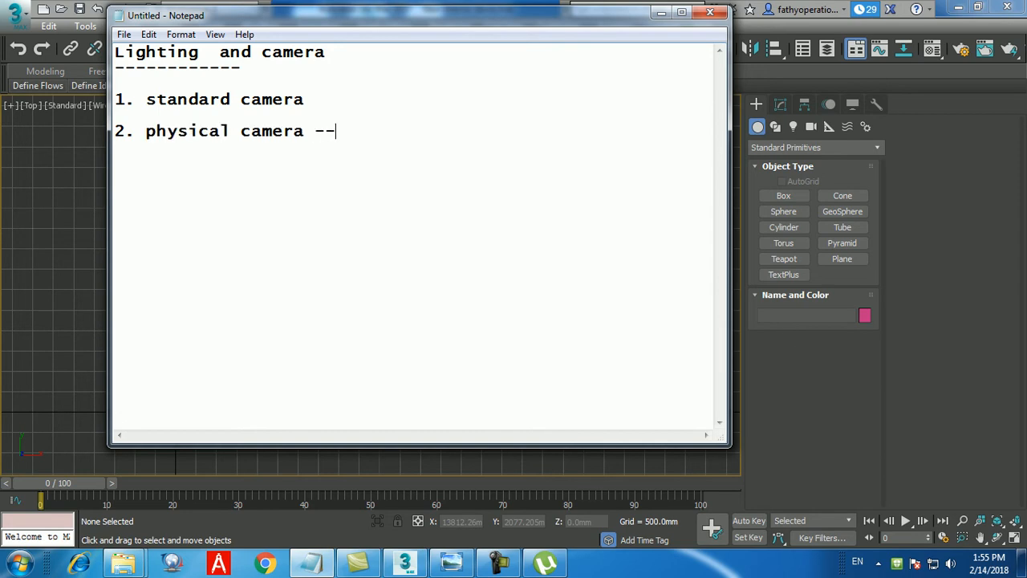
{"action": "type", "text": "-> dslr camera"}
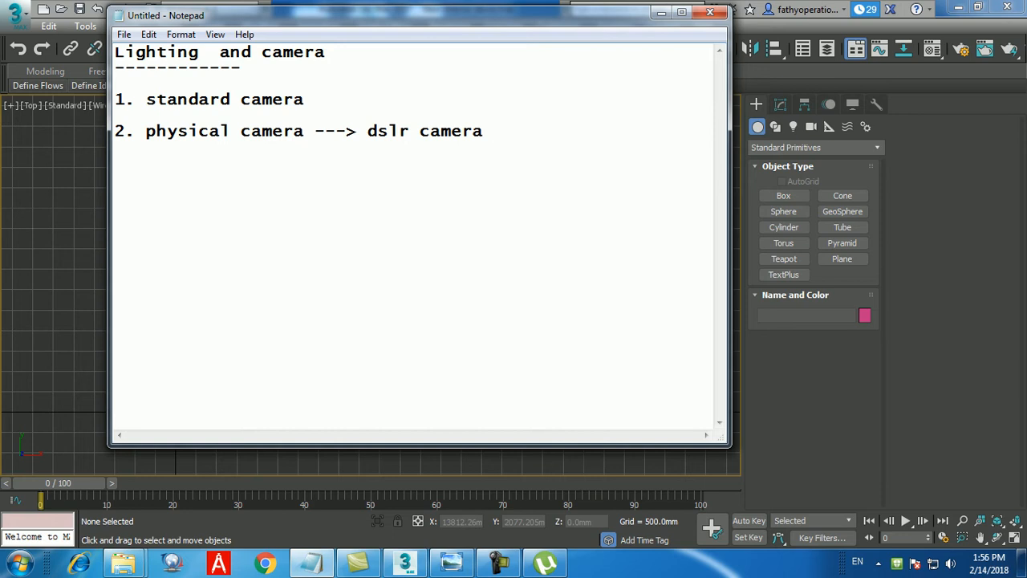
Step: Switch to Chrome, open Google and search for "shutter speed iso and aperture"
{"action": "left_click", "coordinate": [265, 564]}
{"action": "type", "text": "www.goo"}
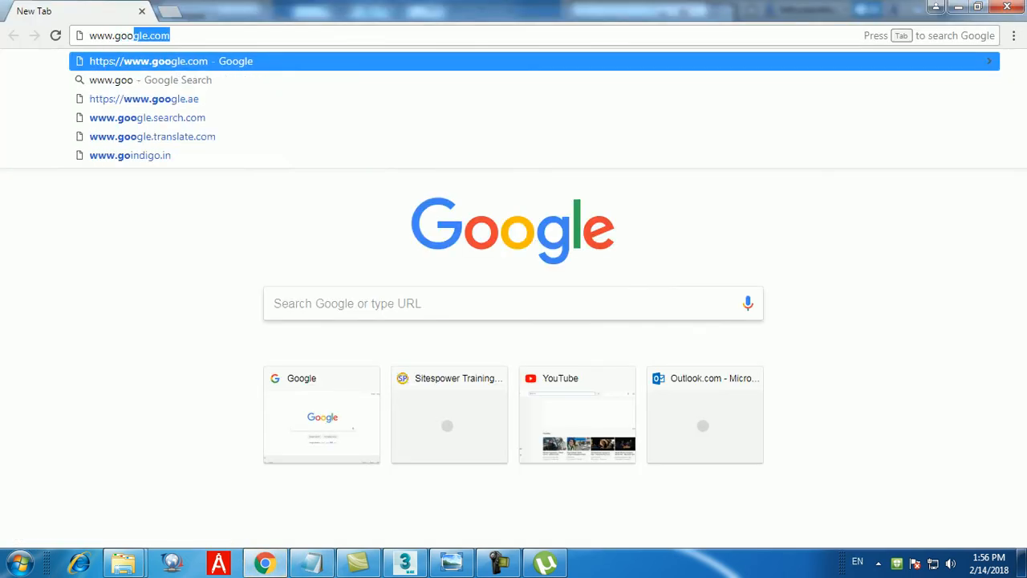
{"action": "key", "text": "Return"}
{"action": "type", "text": "shi"}
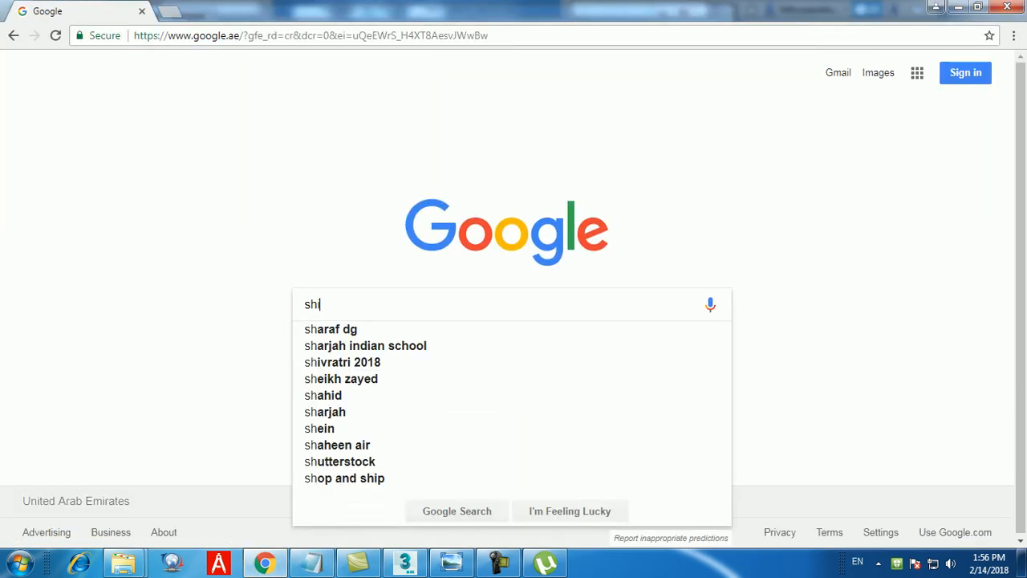
{"action": "key", "text": "BackSpace"}
{"action": "type", "text": "utter"}
{"action": "type", "text": " sx"}
{"action": "key", "text": "BackSpace"}
{"action": "type", "text": "peed iso and"}
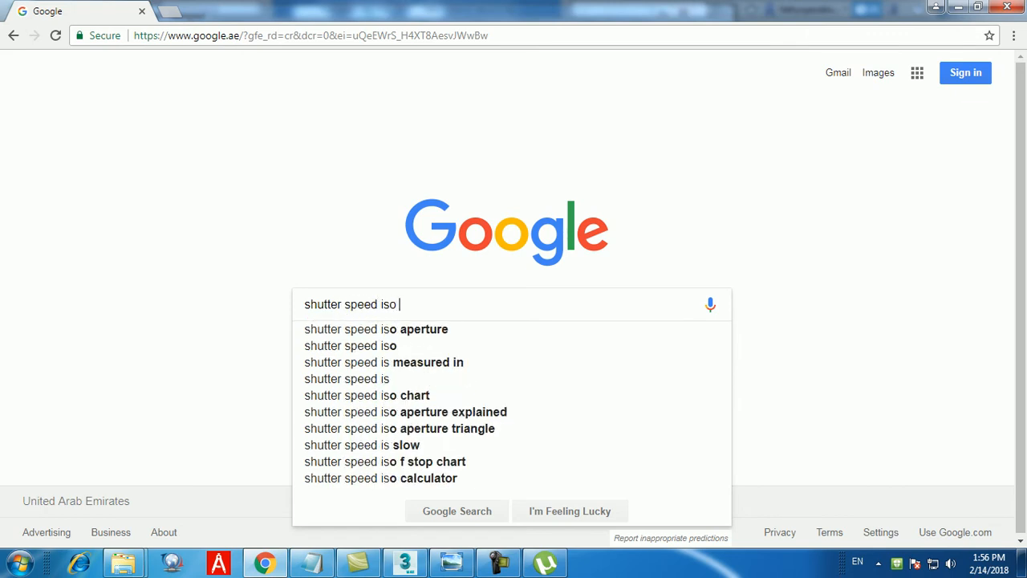
{"action": "key", "text": "Down"}
{"action": "key", "text": "Return"}
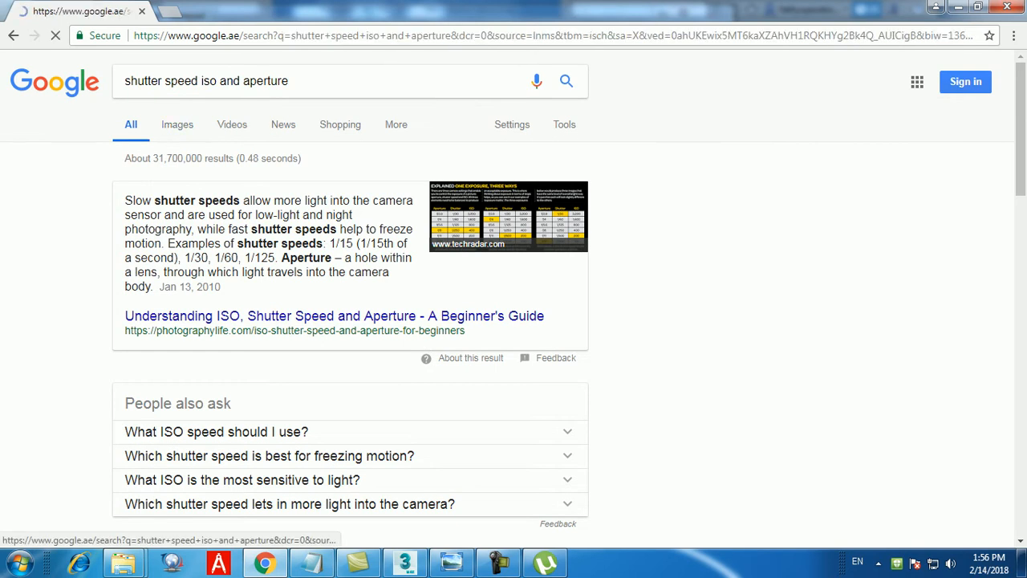
Step: Open the image results and enlarge the first chart of aperture, shutter speed and ISO values
{"action": "left_click", "coordinate": [176, 124]}
{"action": "left_click", "coordinate": [121, 265]}
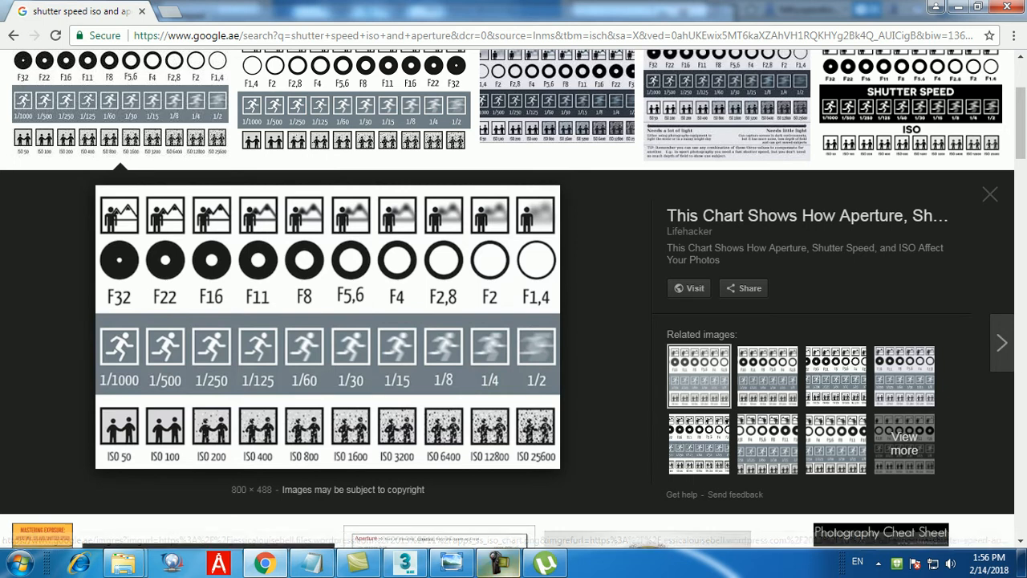
{"action": "left_click", "coordinate": [498, 565]}
{"action": "left_click", "coordinate": [954, 491]}
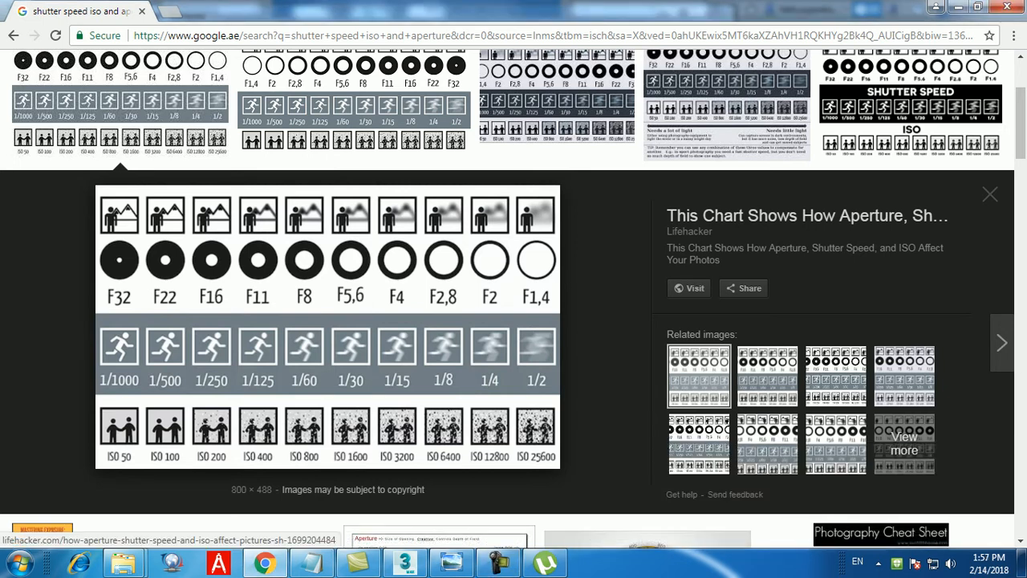
Step: Switch to 3ds Max and examine the room's furniture layout in the Top view, comparing it with the rendered interior image in Windows Photo Viewer
{"action": "left_click", "coordinate": [405, 565]}
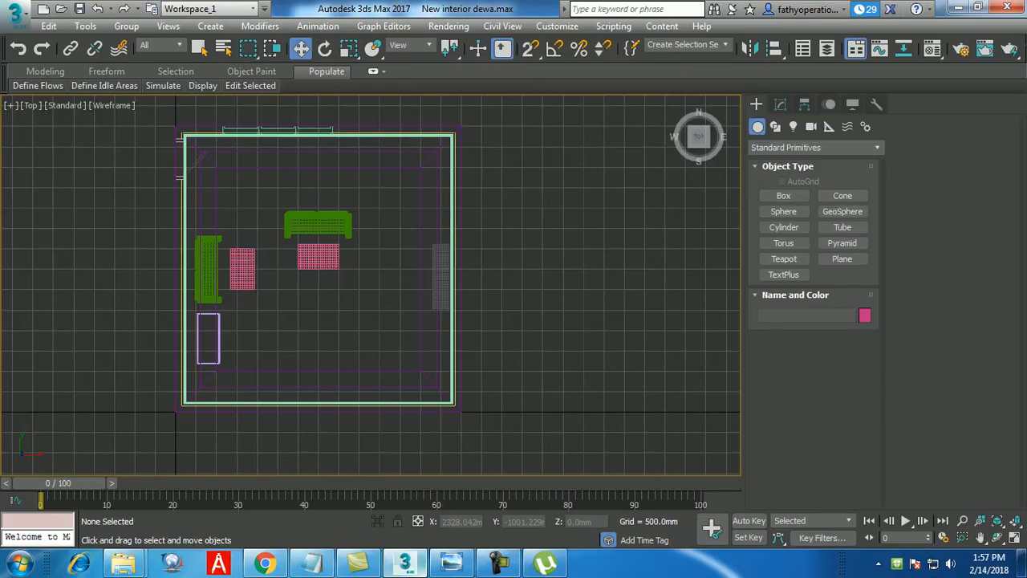
{"action": "middle_click_drag", "start_coordinate": [363, 324], "coordinate": [412, 345]}
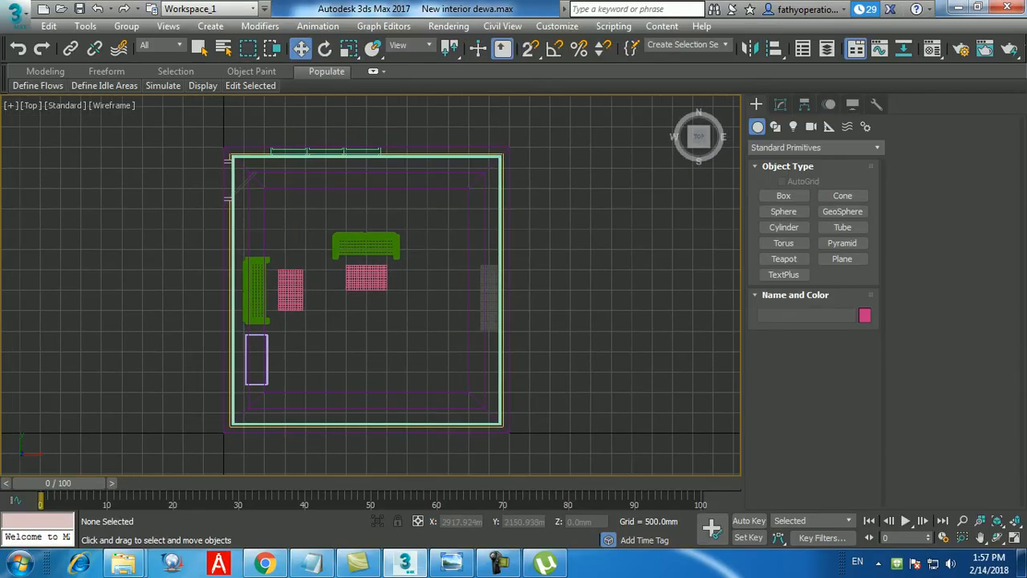
{"action": "scroll", "coordinate": [283, 285], "scroll_direction": "up", "scroll_amount": 2}
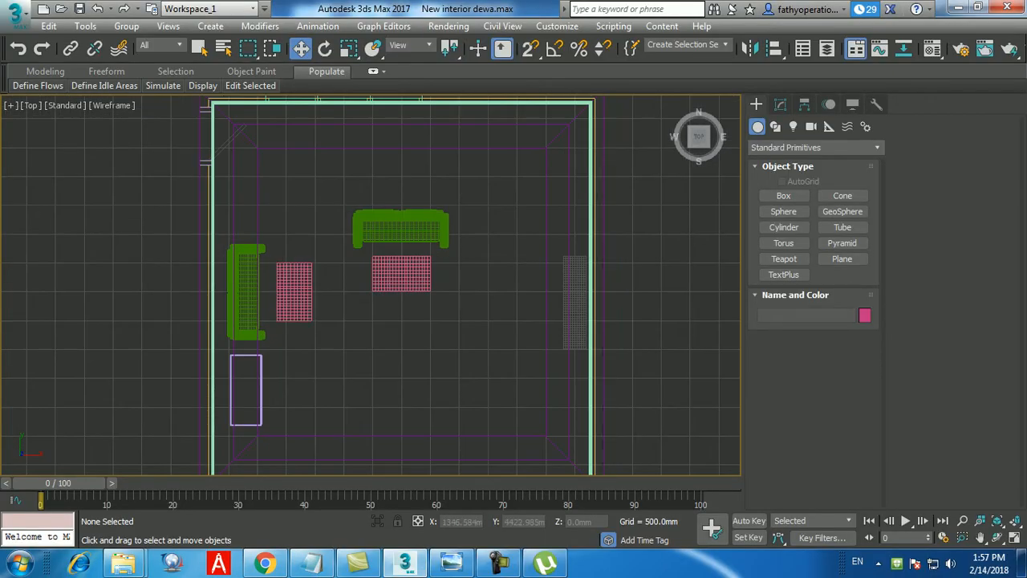
{"action": "middle_click_drag", "start_coordinate": [354, 354], "coordinate": [350, 336]}
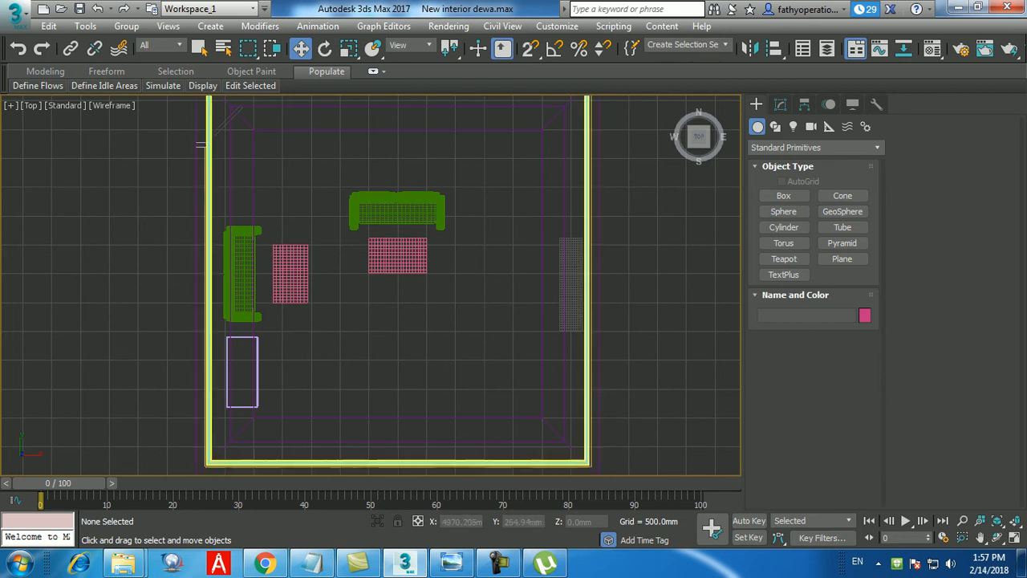
{"action": "left_click", "coordinate": [451, 562]}
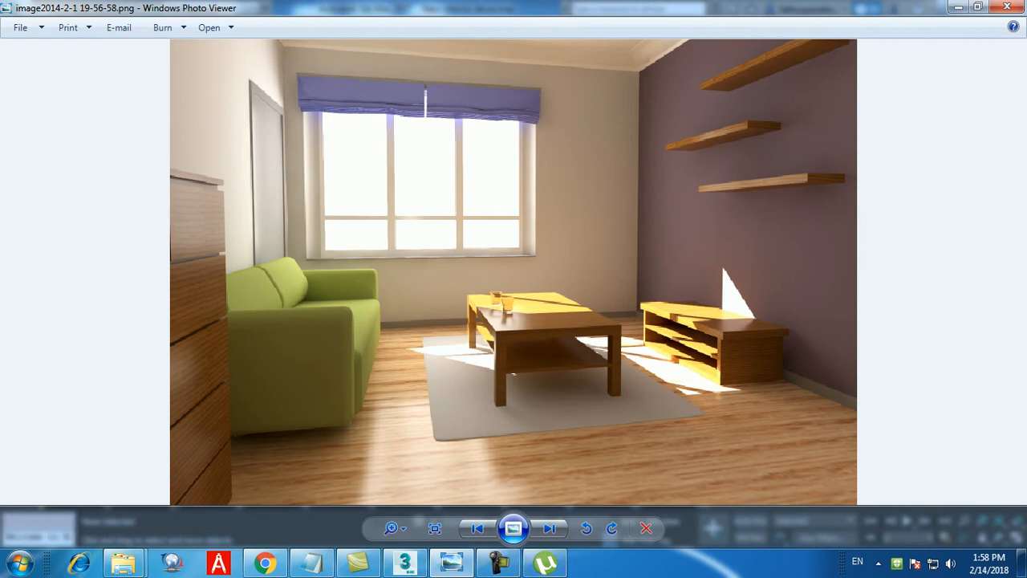
{"action": "left_click", "coordinate": [405, 562]}
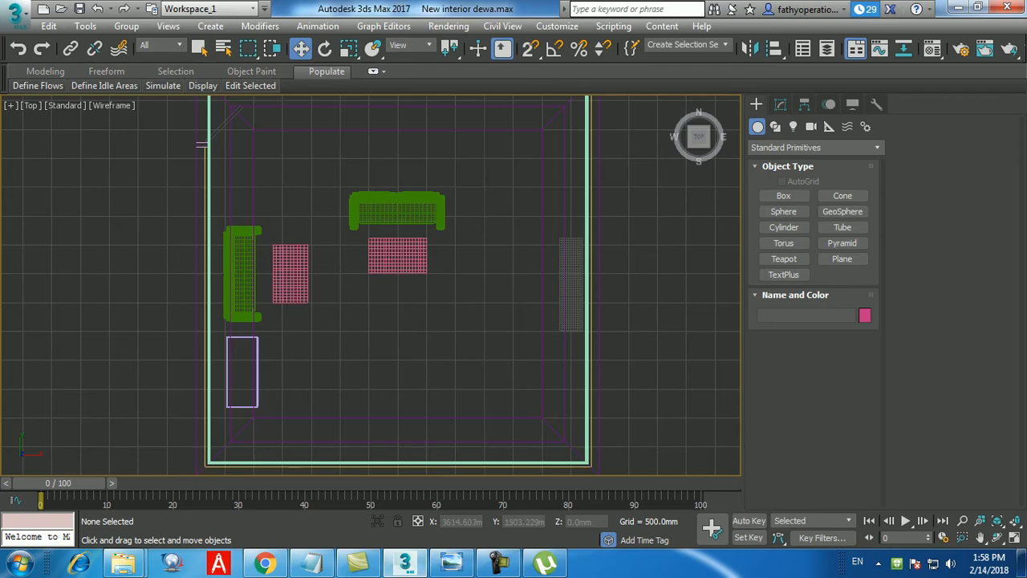
{"action": "middle_click_drag", "start_coordinate": [370, 284], "coordinate": [378, 287]}
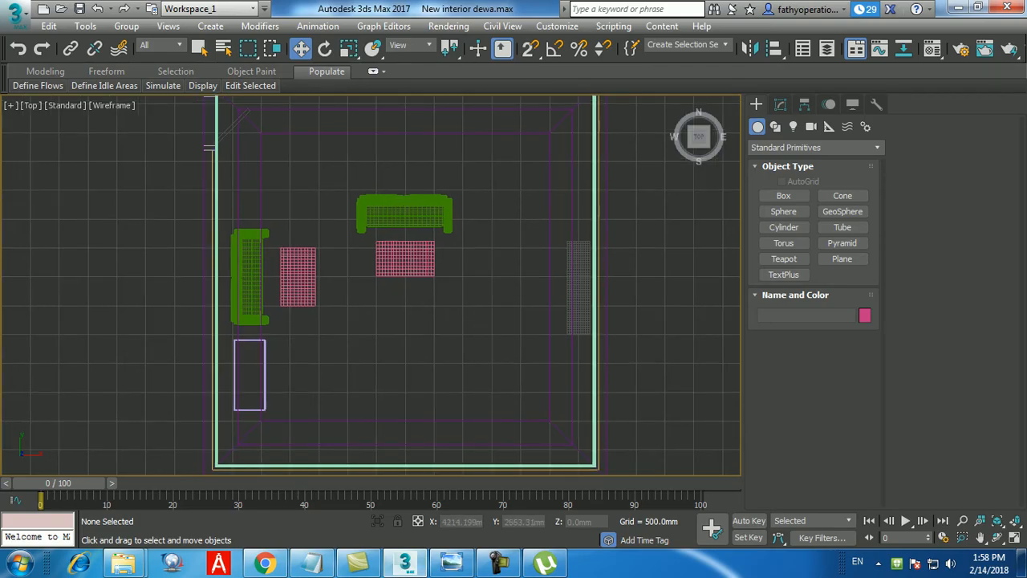
{"action": "scroll", "coordinate": [444, 329], "scroll_direction": "up", "scroll_amount": 2}
{"action": "scroll", "coordinate": [444, 329], "scroll_direction": "down", "scroll_amount": 4}
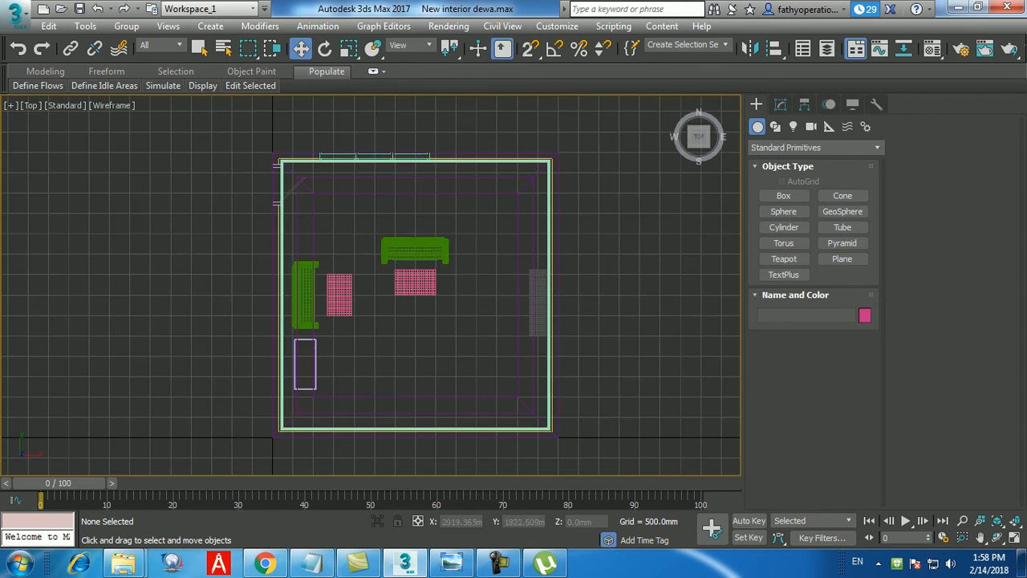
{"action": "middle_click_drag", "start_coordinate": [386, 357], "coordinate": [393, 366]}
{"action": "scroll", "coordinate": [404, 321], "scroll_direction": "up", "scroll_amount": 1}
{"action": "scroll", "coordinate": [404, 321], "scroll_direction": "down", "scroll_amount": 1}
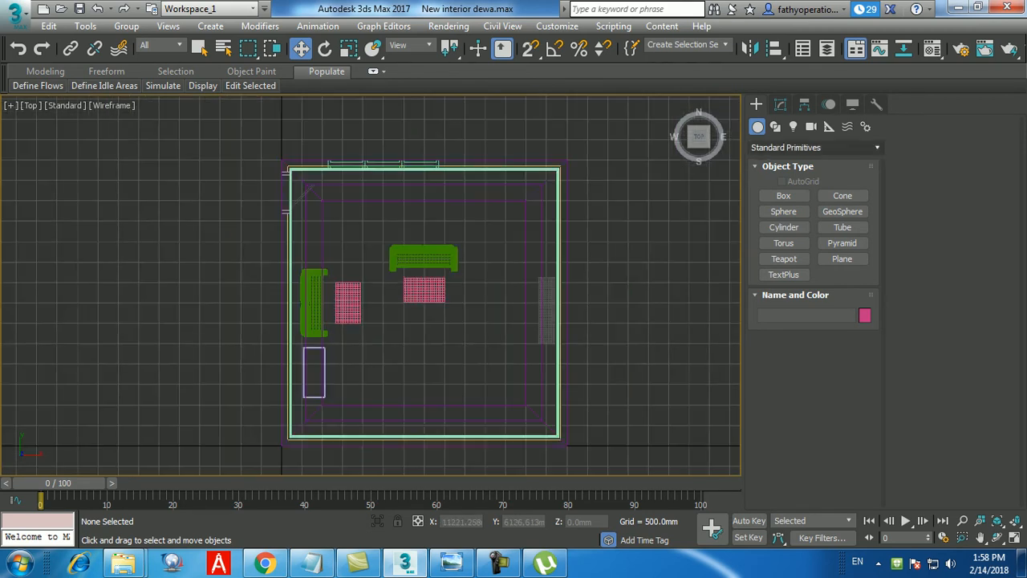
Step: Place a target camera inside the room at the middle of the south wall, aimed just beyond the window in the north wall
{"action": "left_click", "coordinate": [811, 126]}
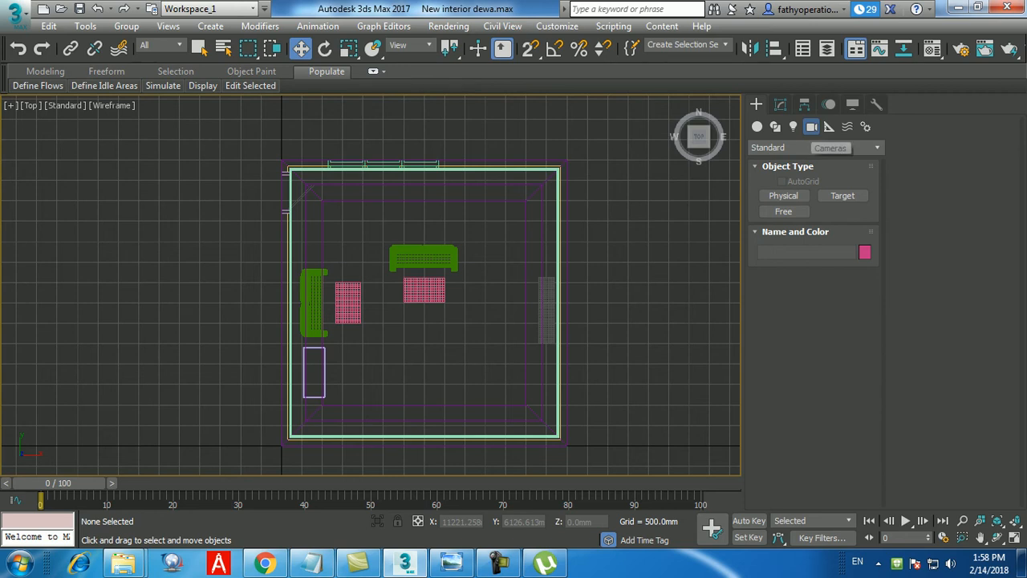
{"action": "left_click", "coordinate": [783, 196]}
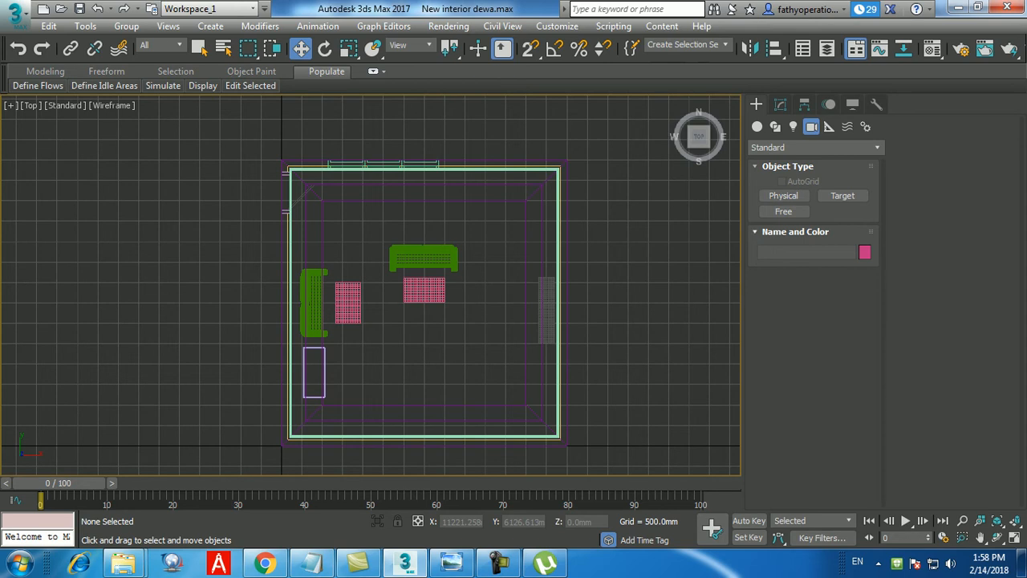
{"action": "left_click", "coordinate": [842, 195]}
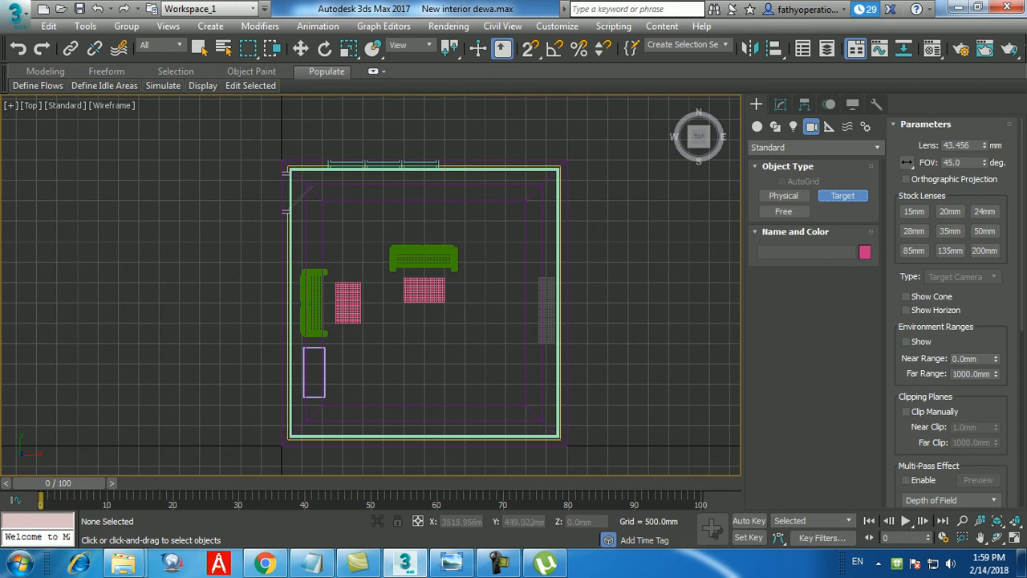
{"action": "left_click", "coordinate": [423, 427]}
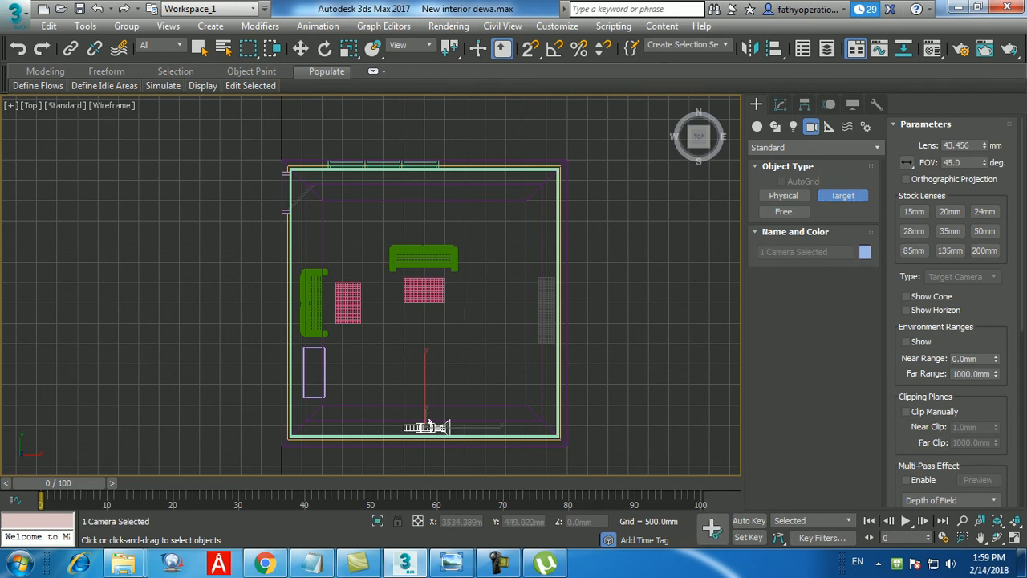
{"action": "left_click_drag", "start_coordinate": [428, 426], "coordinate": [403, 148]}
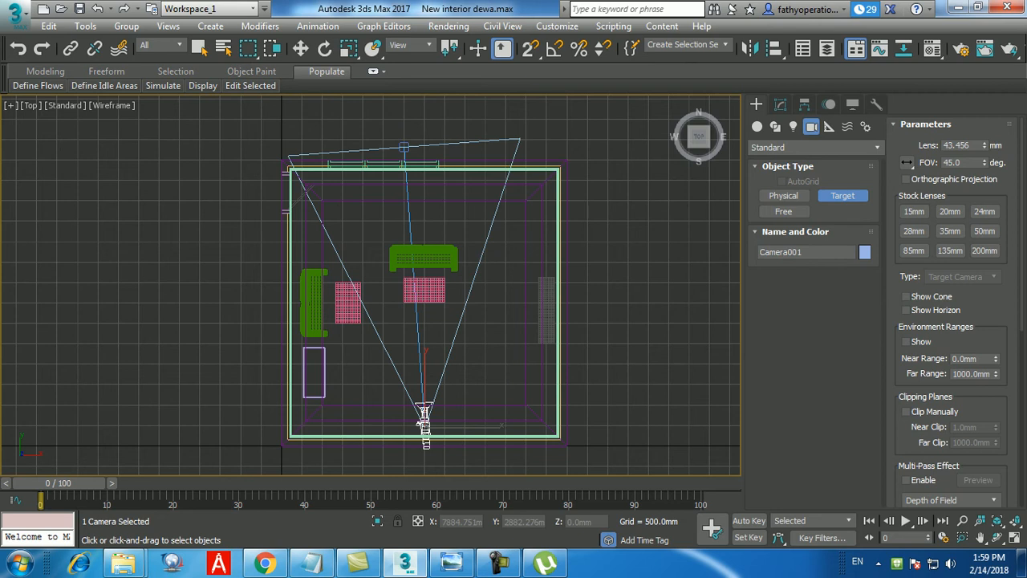
{"action": "key", "text": "w"}
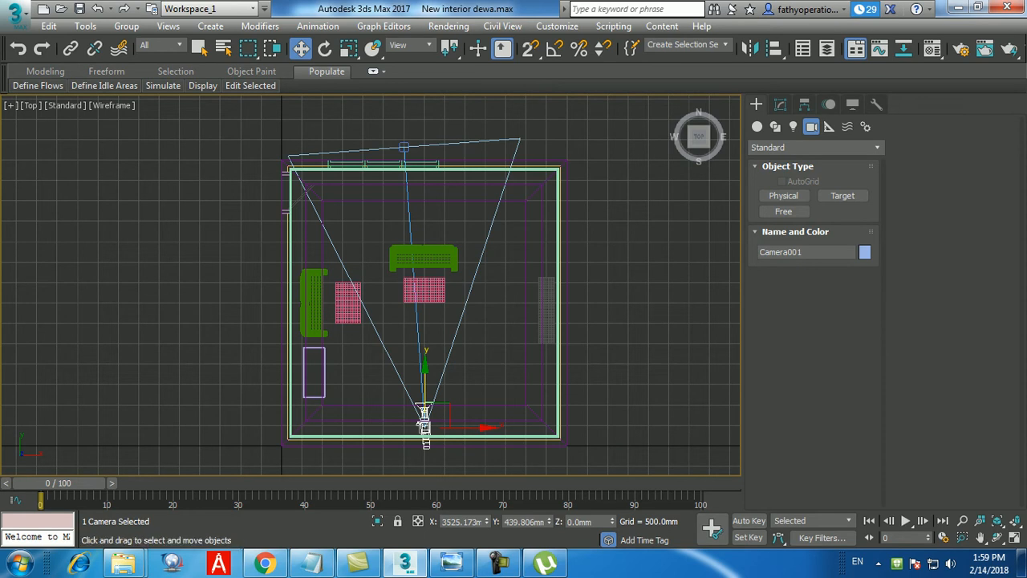
Step: Deselect the camera and examine the whole room from outside in the maximized Perspective view
{"action": "key", "text": "ctrl+d"}
{"action": "key", "text": "alt+w"}
{"action": "right_click", "coordinate": [522, 377]}
{"action": "key", "text": "alt+w"}
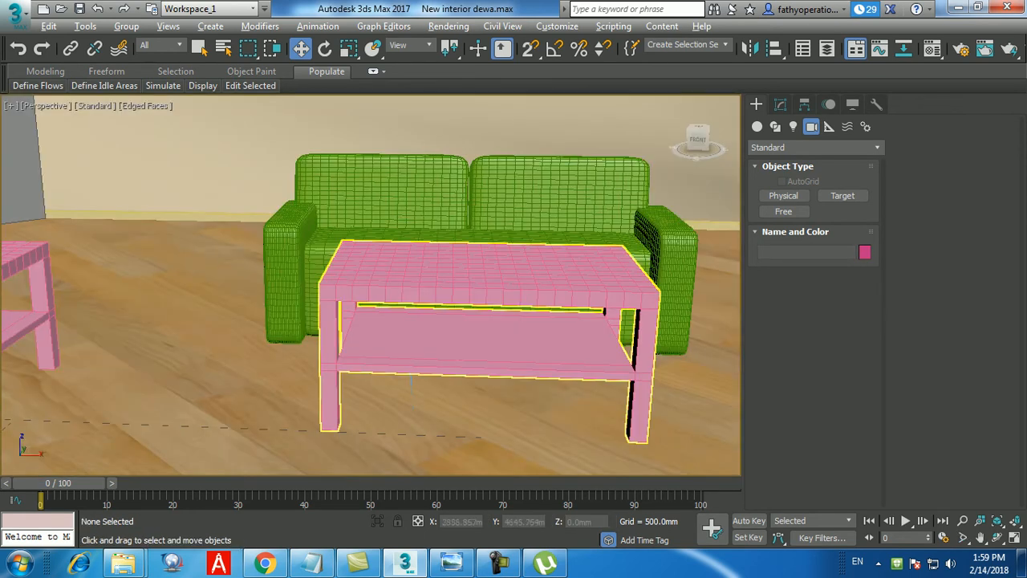
{"action": "scroll", "coordinate": [371, 285], "scroll_direction": "down", "scroll_amount": 3}
{"action": "scroll", "coordinate": [454, 384], "scroll_direction": "down", "scroll_amount": 4}
{"action": "mouse_move", "coordinate": [454, 384]}
{"action": "middle_mouse_down", "text": "alt"}
{"action": "mouse_move", "coordinate": [594, 384]}
{"action": "mouse_move", "coordinate": [451, 374]}
{"action": "middle_mouse_up", "text": "alt"}
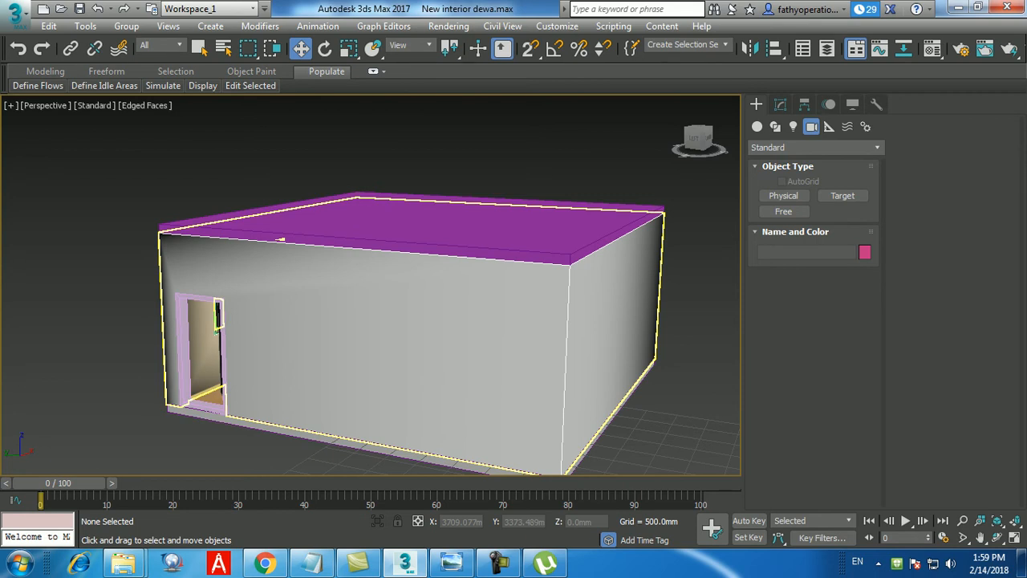
Step: Return to the four-viewport layout and delete the target camera in the Top view
{"action": "key", "text": "alt+w"}
{"action": "left_click", "coordinate": [231, 247]}
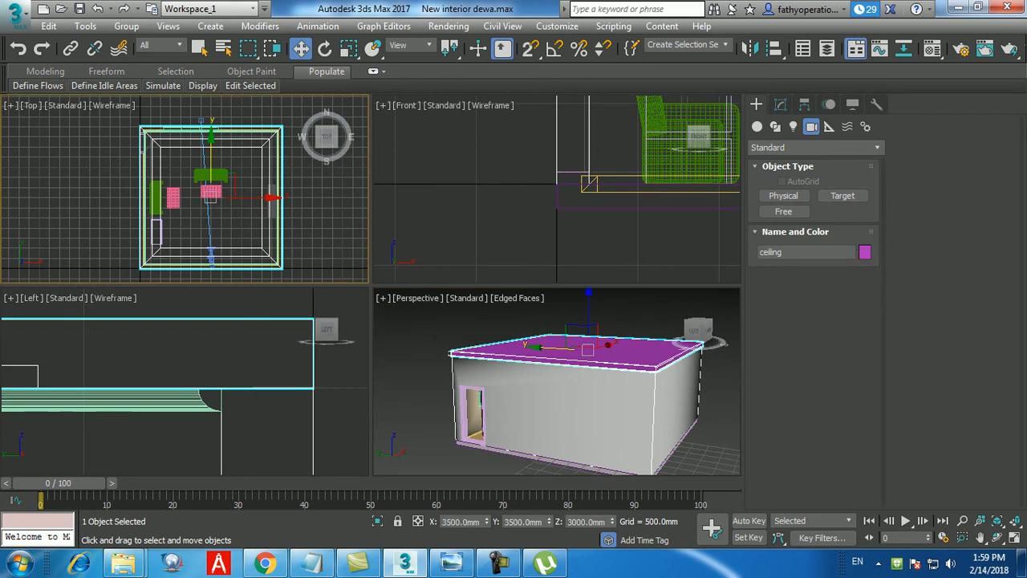
{"action": "left_click", "coordinate": [231, 225]}
{"action": "scroll", "coordinate": [229, 233], "scroll_direction": "up", "scroll_amount": 5}
{"action": "middle_click_drag", "start_coordinate": [236, 187], "coordinate": [219, 126]}
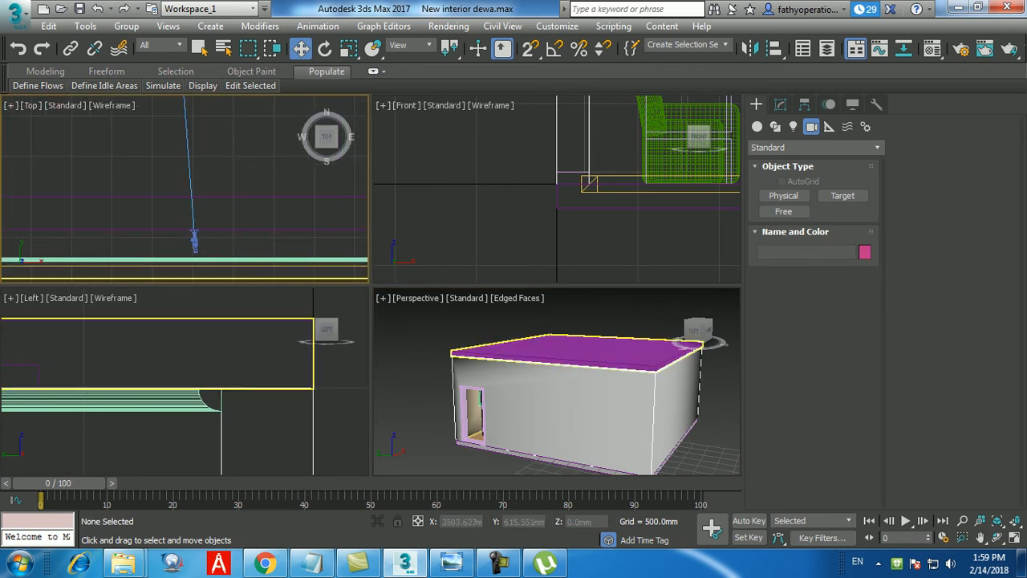
{"action": "left_click", "coordinate": [195, 239]}
{"action": "key", "text": "Delete"}
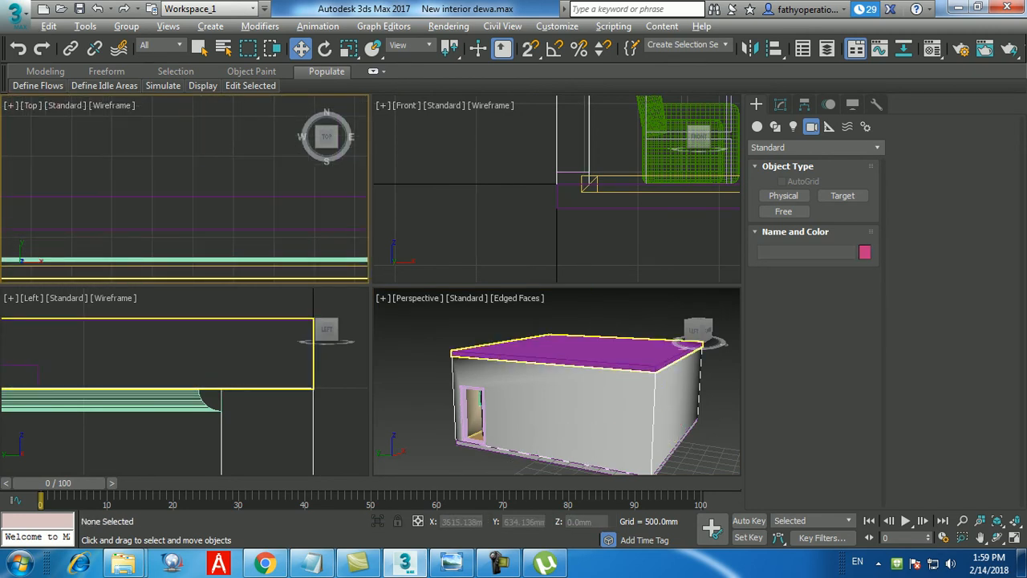
Step: Place a target camera in the Top view at the middle of the south wall, aimed just beyond the north window
{"action": "key", "text": "alt+w"}
{"action": "scroll", "coordinate": [369, 281], "scroll_direction": "down", "scroll_amount": 6}
{"action": "middle_click_drag", "start_coordinate": [357, 329], "coordinate": [360, 357]}
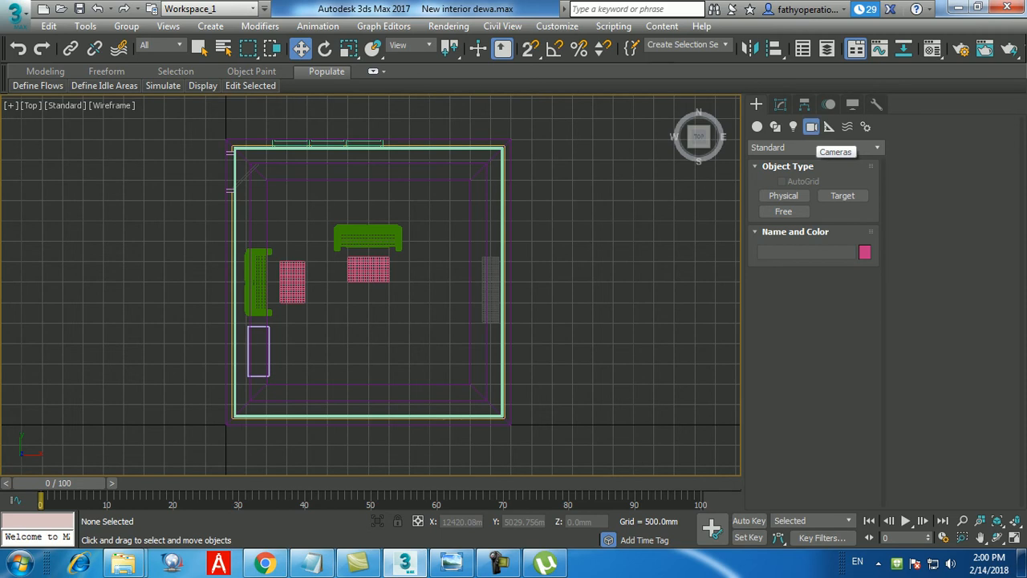
{"action": "left_click", "coordinate": [842, 195]}
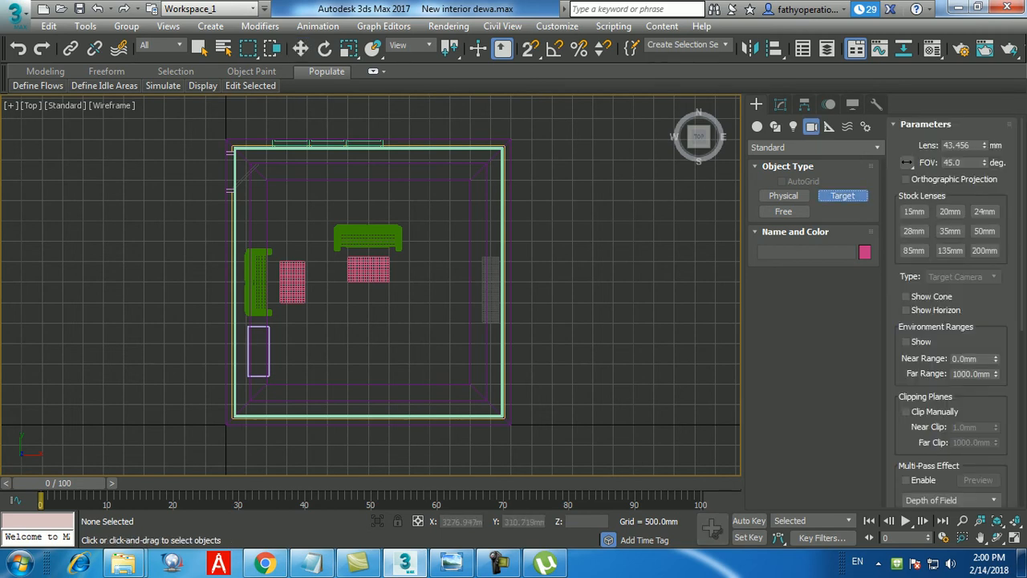
{"action": "left_click_drag", "start_coordinate": [346, 395], "coordinate": [326, 130]}
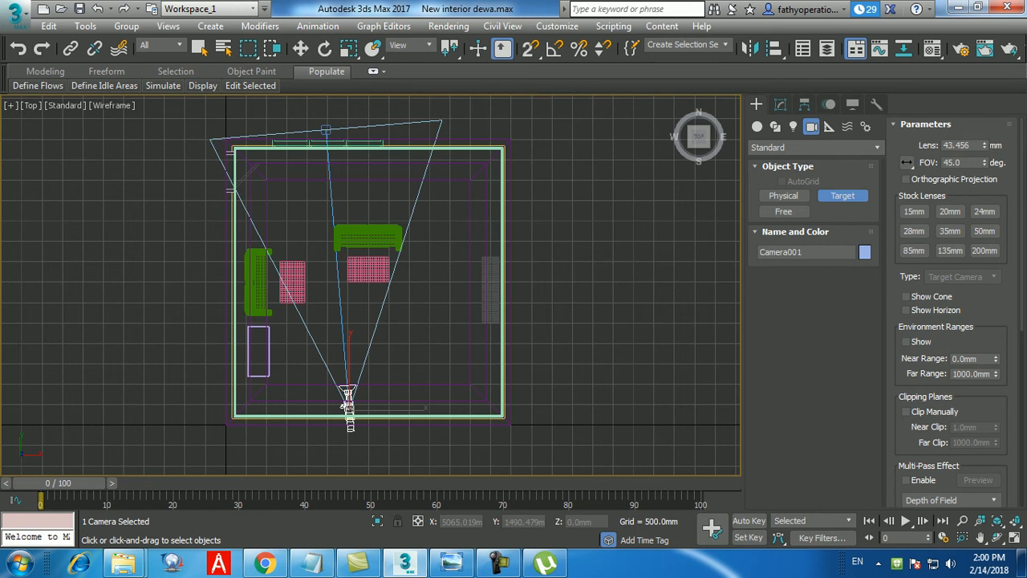
{"action": "key", "text": "w"}
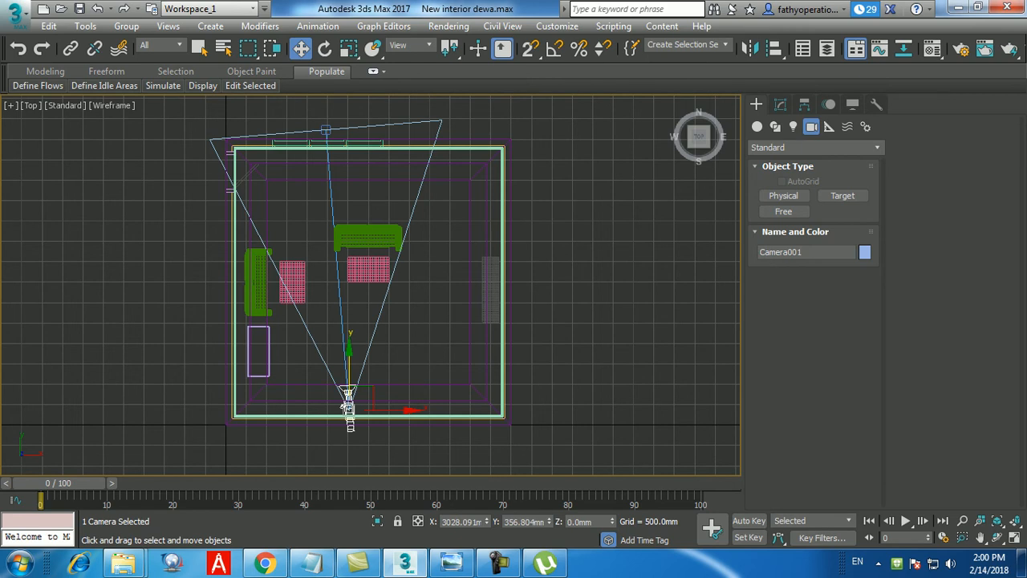
Step: Deselect the camera and switch the maximized Perspective viewport to the view through the camera
{"action": "key", "text": "alt+w"}
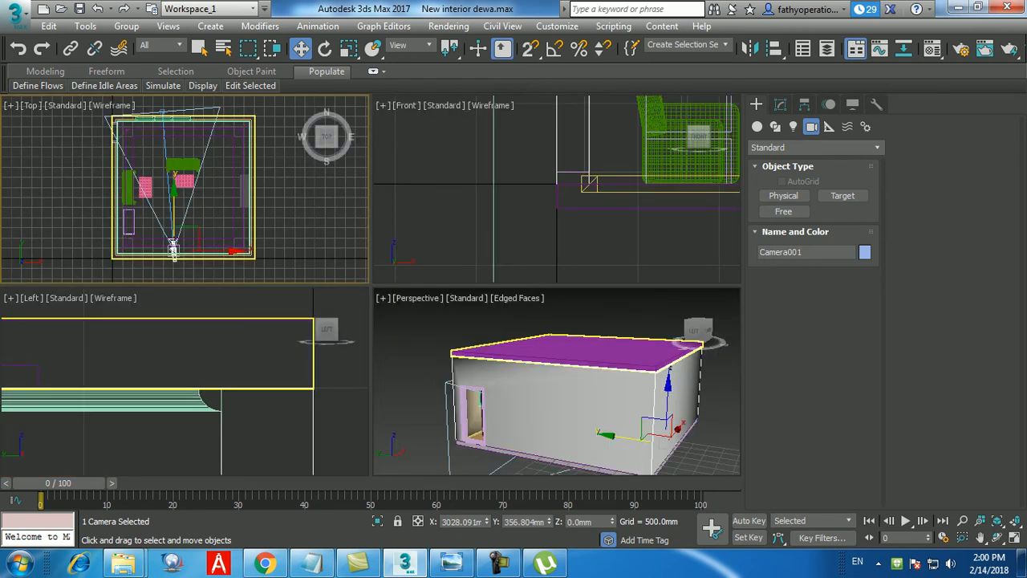
{"action": "right_click", "coordinate": [513, 337]}
{"action": "key", "text": "alt+w"}
{"action": "middle_click_drag", "start_coordinate": [514, 337], "coordinate": [297, 305], "text": "alt"}
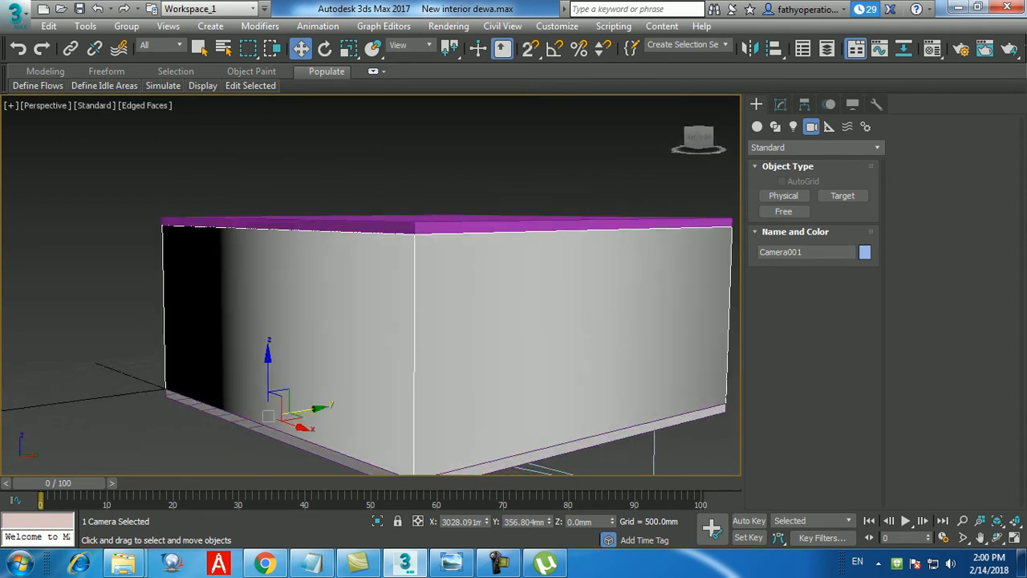
{"action": "middle_click_drag", "start_coordinate": [412, 337], "coordinate": [345, 291]}
{"action": "key", "text": "Delete"}
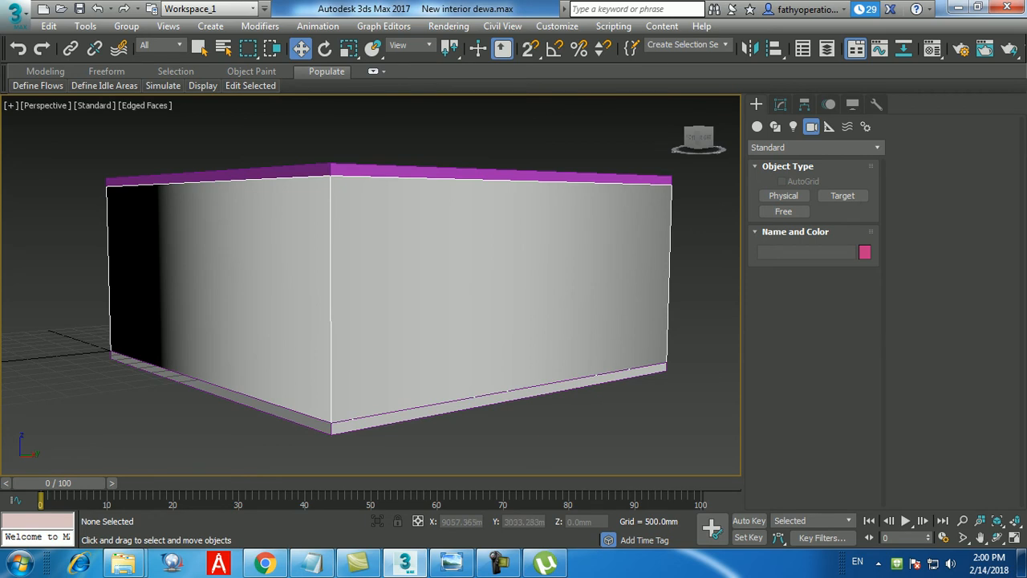
{"action": "key", "text": "c"}
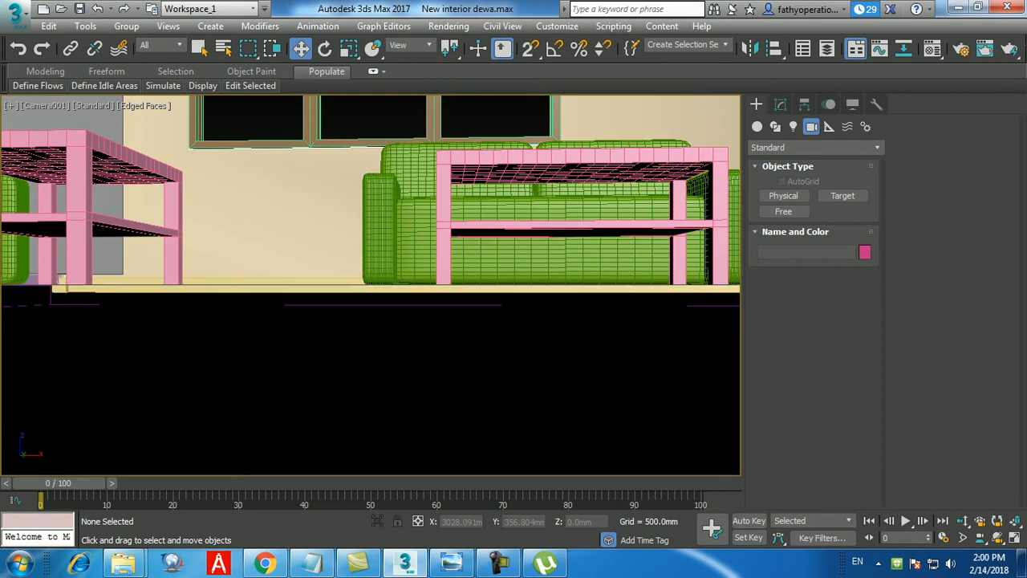
Step: Raise the camera by panning its view until the window, green sofa, pink tables and wooden floor are framed
{"action": "middle_click_drag", "start_coordinate": [402, 337], "coordinate": [399, 406]}
{"action": "mouse_move", "coordinate": [399, 200]}
{"action": "middle_mouse_down"}
{"action": "mouse_move", "coordinate": [398, 473]}
{"action": "mouse_move", "coordinate": [398, 257]}
{"action": "mouse_move", "coordinate": [413, 205]}
{"action": "middle_mouse_up"}
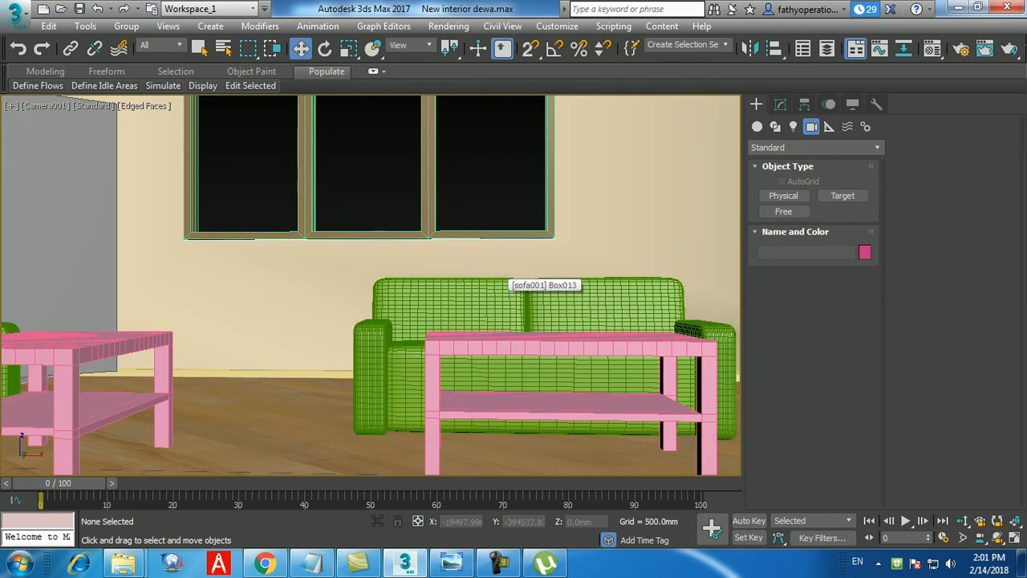
{"action": "middle_click_drag", "start_coordinate": [508, 273], "coordinate": [501, 252]}
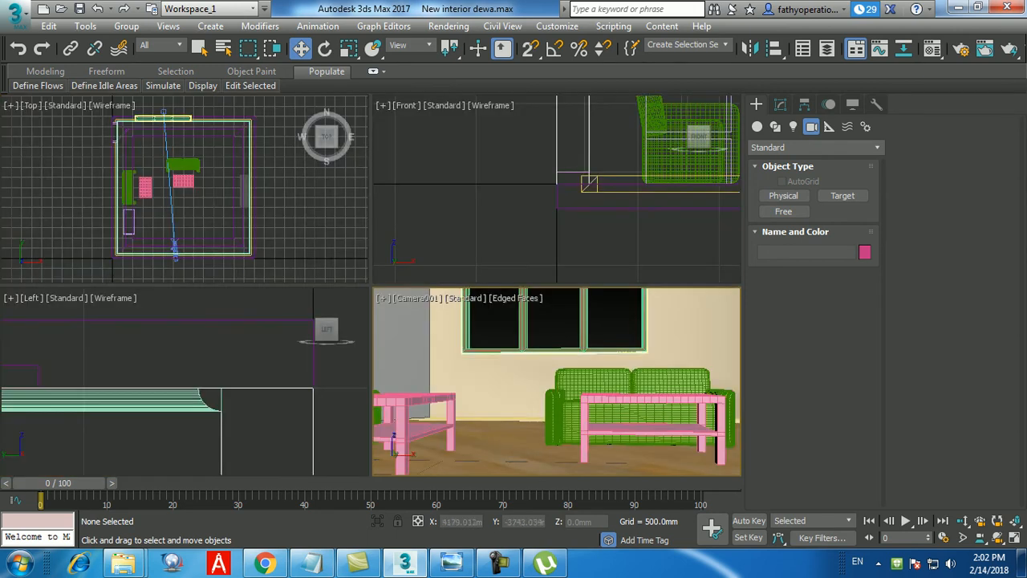
Step: Return to the four-viewport layout, select the camera in the Top view and move it slightly east to about X 3133 mm
{"action": "key", "text": "alt+w"}
{"action": "right_click", "coordinate": [120, 136]}
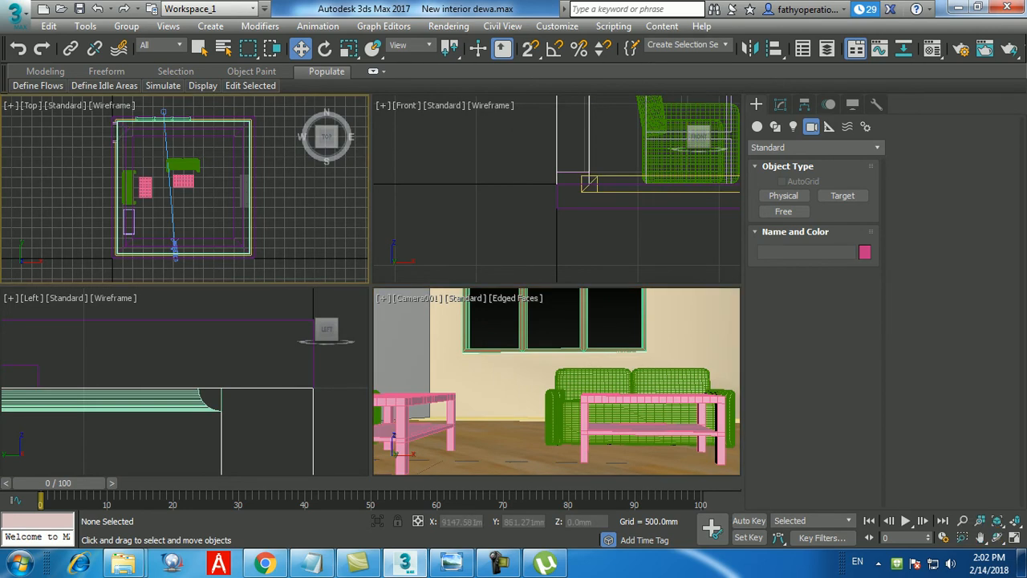
{"action": "key", "text": "alt+w"}
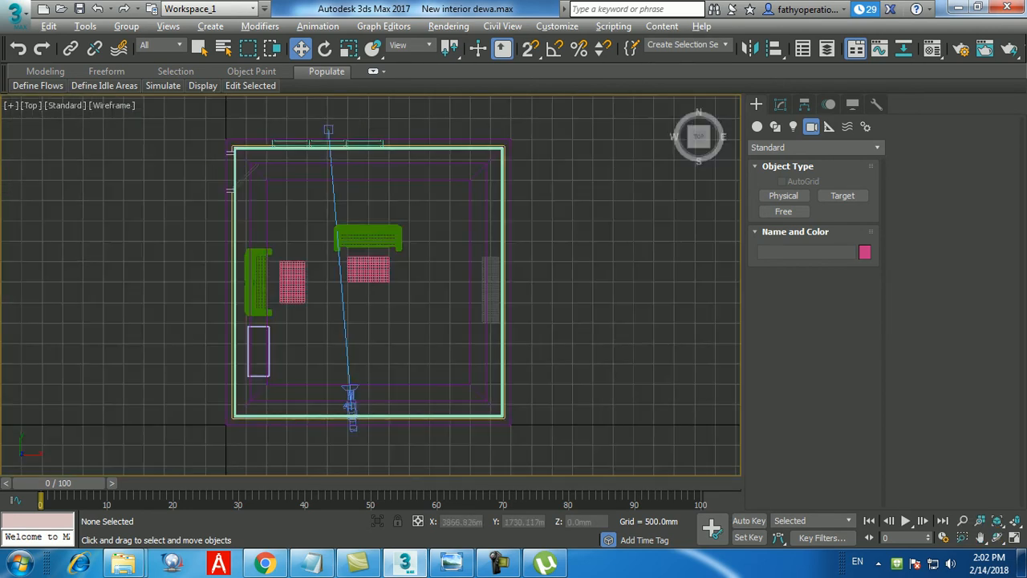
{"action": "key", "text": "alt+w"}
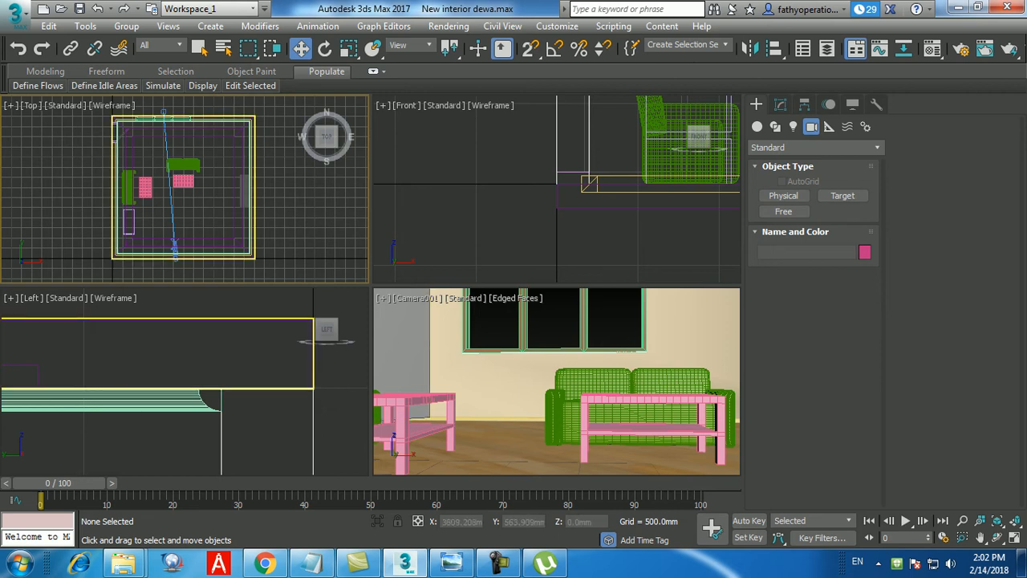
{"action": "left_click", "coordinate": [174, 246]}
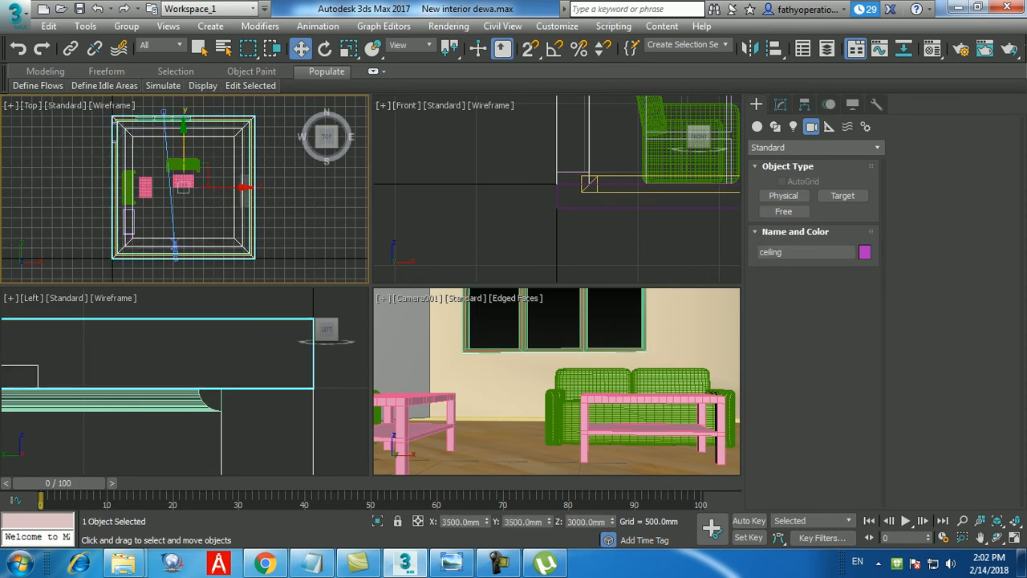
{"action": "mouse_move", "coordinate": [174, 245]}
{"action": "left_mouse_down"}
{"action": "mouse_move", "coordinate": [161, 250]}
{"action": "mouse_move", "coordinate": [175, 249]}
{"action": "left_mouse_up"}
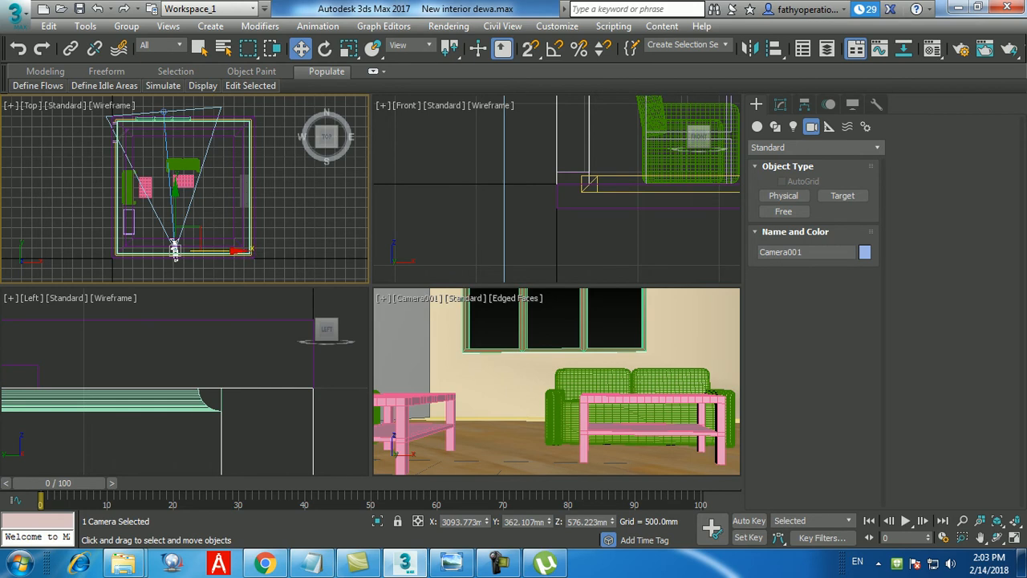
{"action": "key", "text": "ctrl+d"}
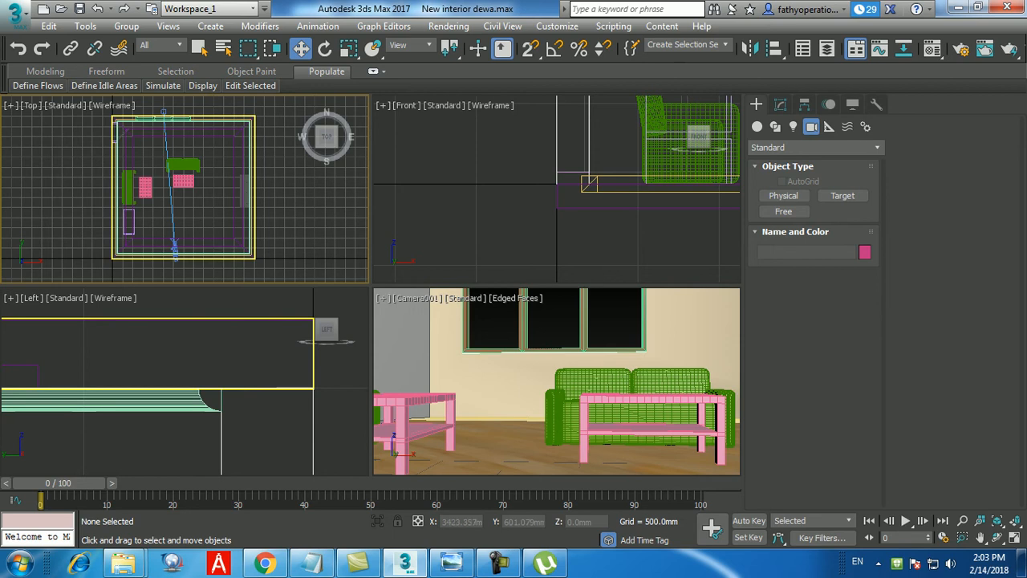
{"action": "left_click", "coordinate": [195, 239]}
{"action": "left_click", "coordinate": [174, 245]}
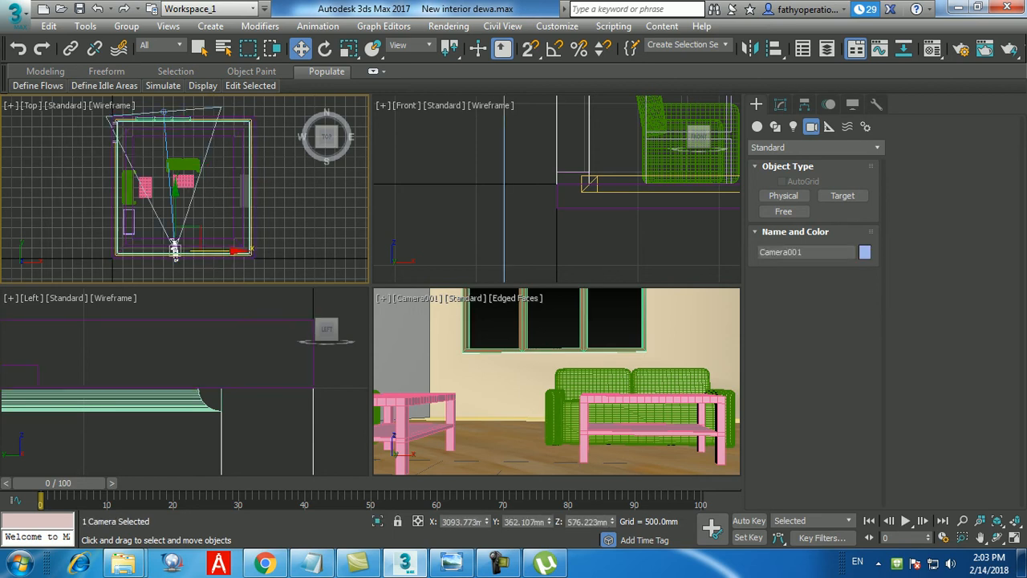
{"action": "left_click_drag", "start_coordinate": [174, 245], "coordinate": [175, 249]}
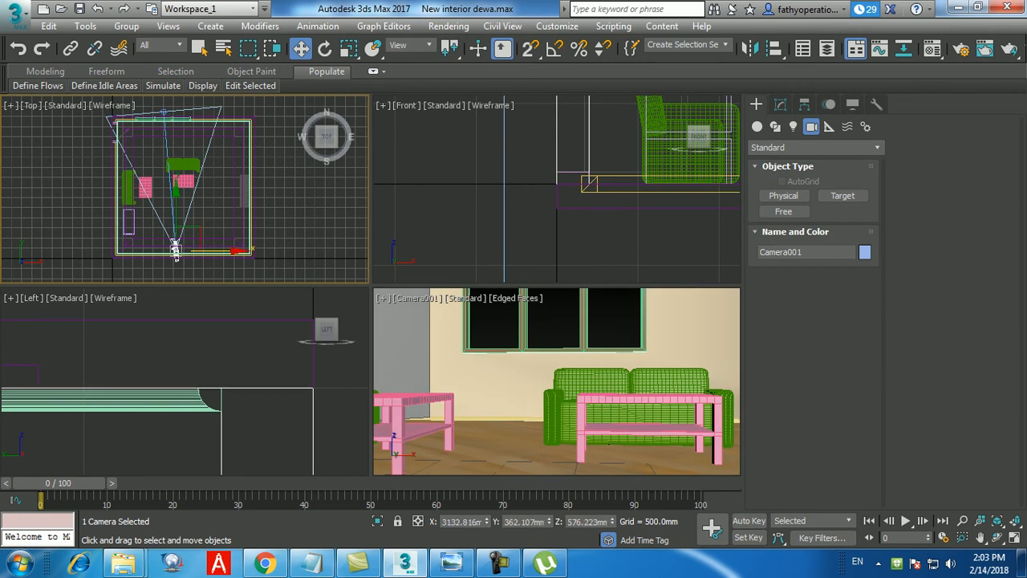
Step: Adjust the camera's height in the Front and Left views, placing it at about Z 636 mm
{"action": "scroll", "coordinate": [459, 229], "scroll_direction": "down", "scroll_amount": 6}
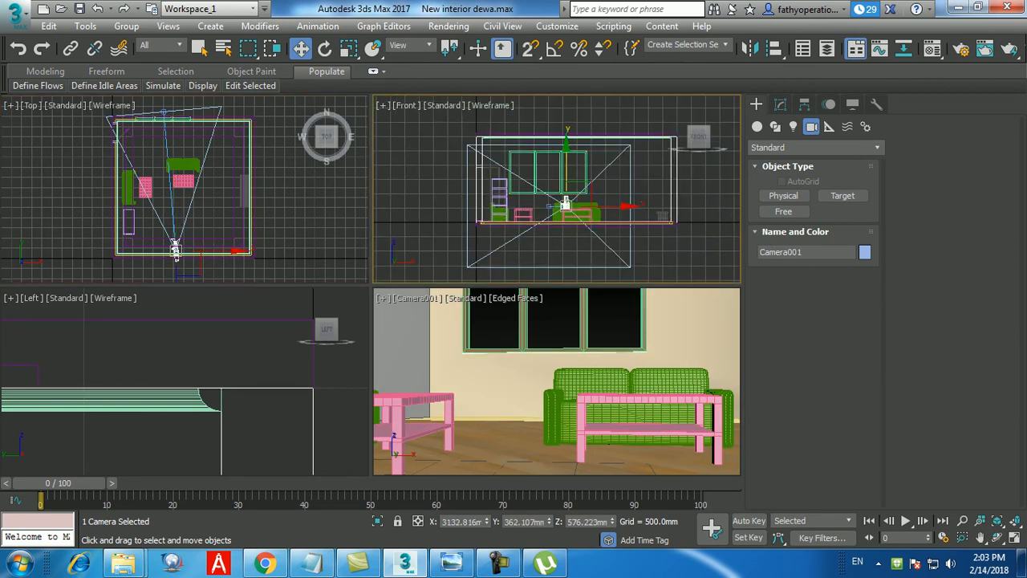
{"action": "left_click_drag", "start_coordinate": [567, 170], "coordinate": [566, 206]}
{"action": "middle_click_drag", "start_coordinate": [221, 411], "coordinate": [264, 377]}
{"action": "scroll", "coordinate": [257, 382], "scroll_direction": "down", "scroll_amount": 6}
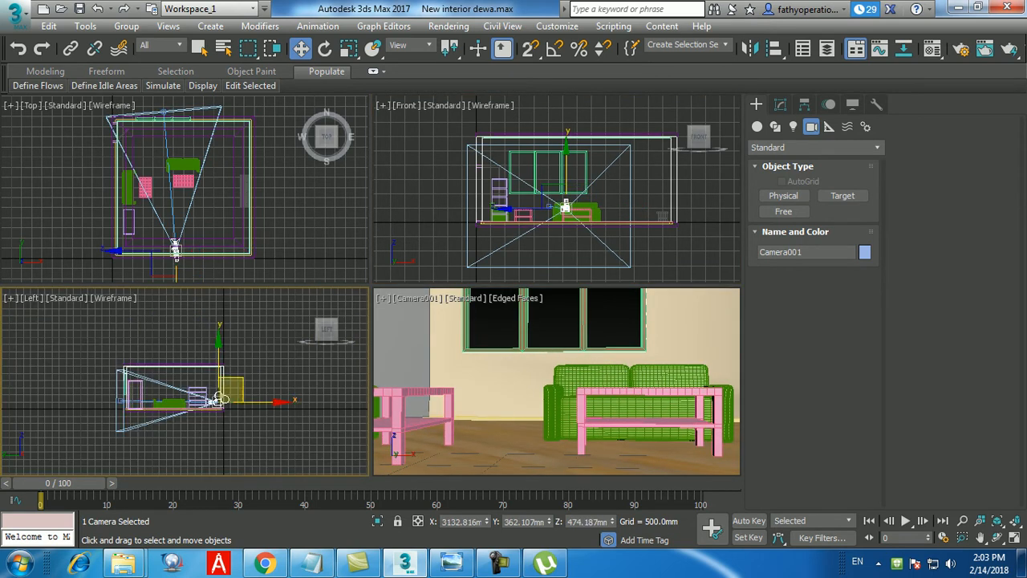
{"action": "left_click_drag", "start_coordinate": [244, 391], "coordinate": [245, 390]}
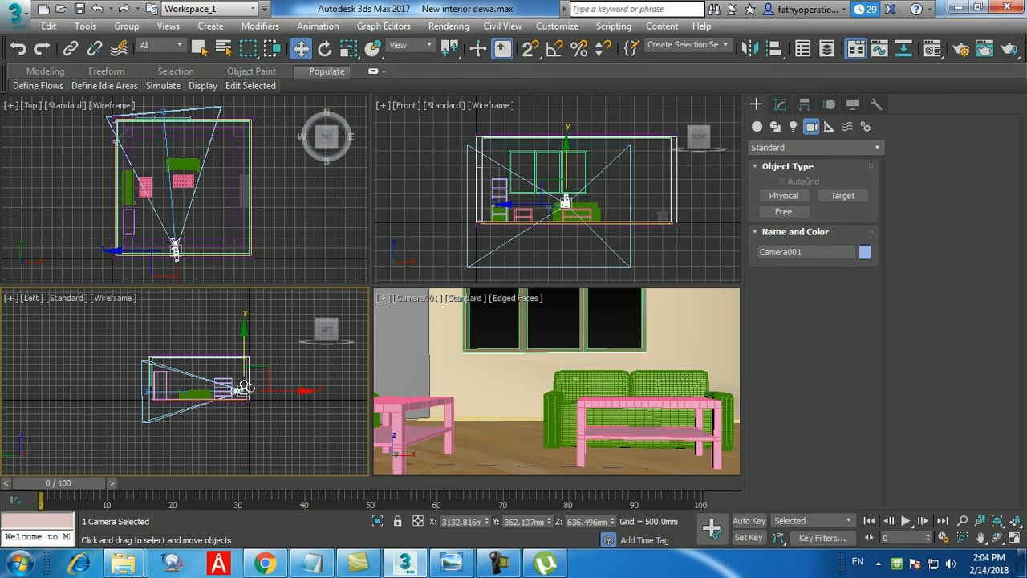
{"action": "left_click", "coordinate": [210, 217]}
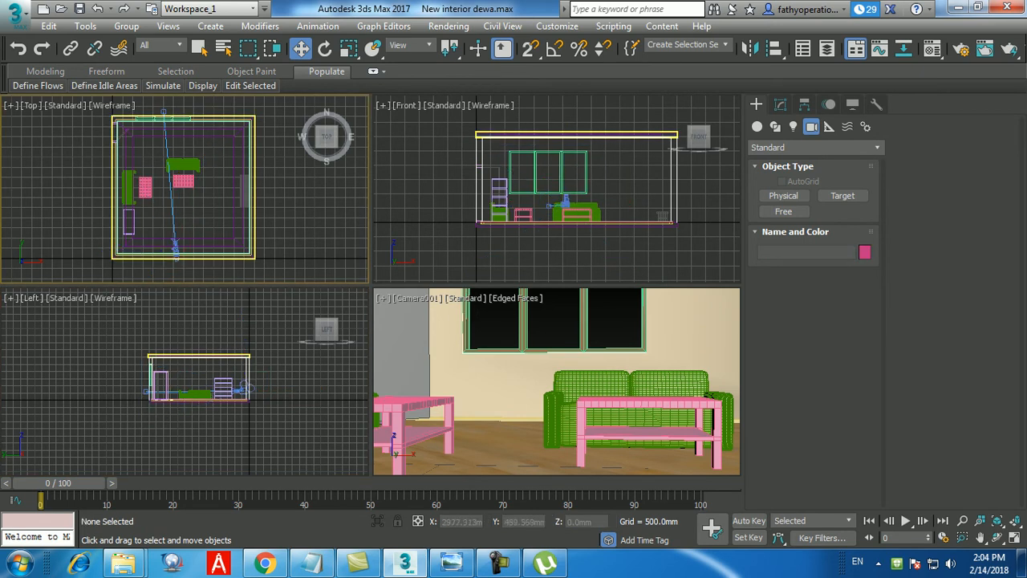
{"action": "left_click", "coordinate": [234, 217]}
{"action": "left_click", "coordinate": [245, 389]}
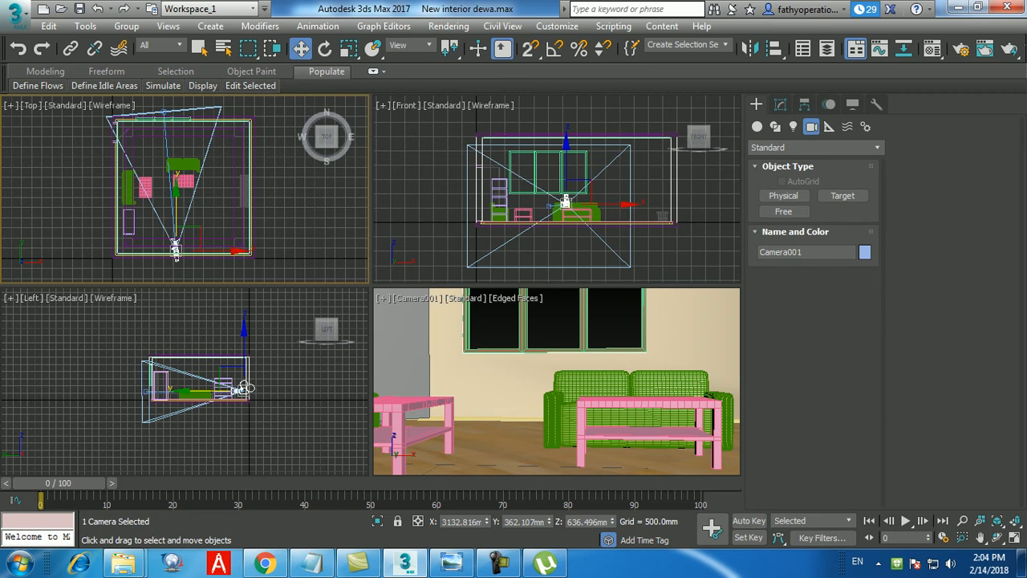
{"action": "key", "text": "ctrl+d"}
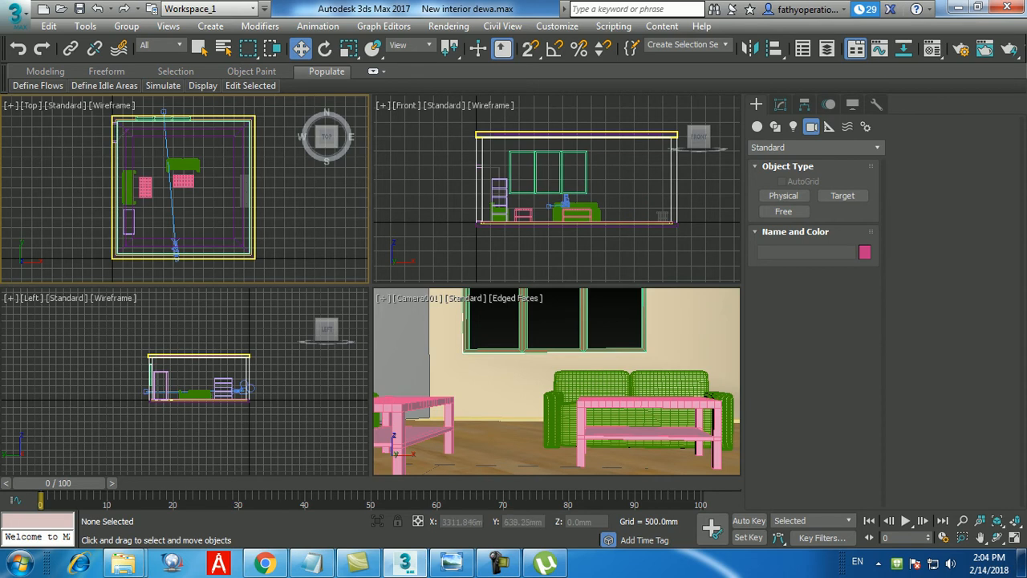
{"action": "left_click", "coordinate": [184, 241]}
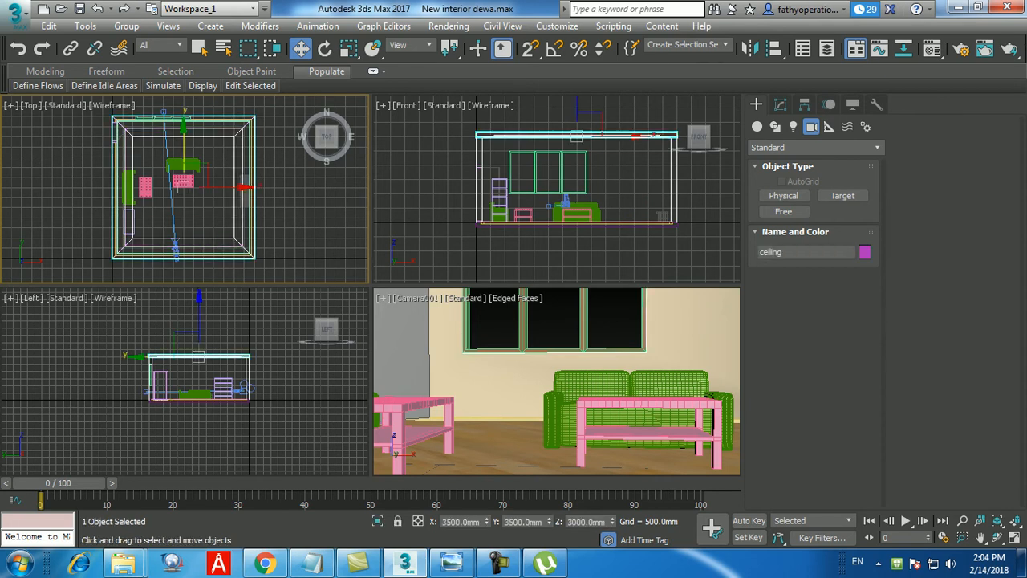
Step: Try every stock lens from 15 mm to 200 mm on the camera and set it to the 15 mm lens
{"action": "left_click", "coordinate": [175, 249]}
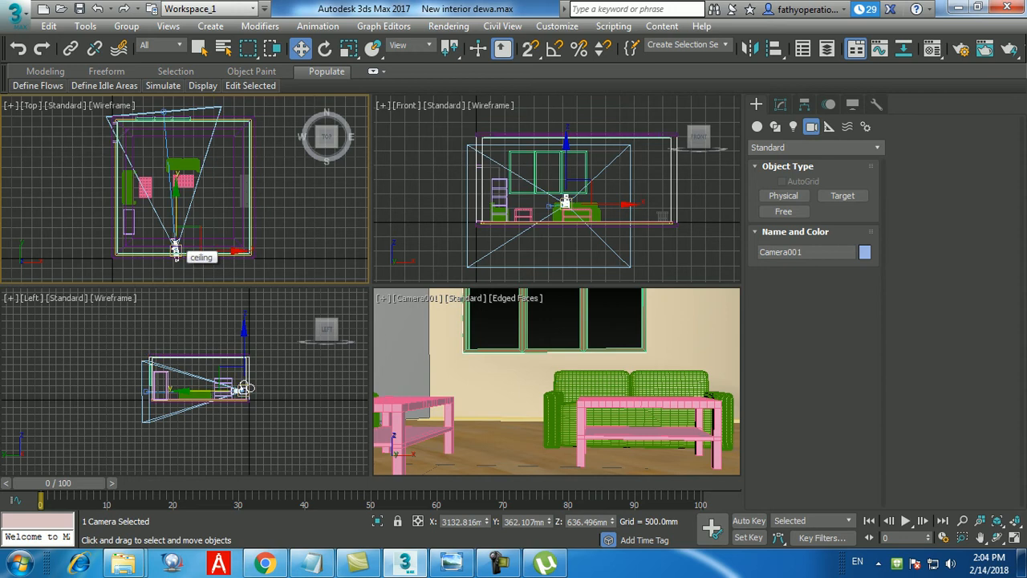
{"action": "left_click", "coordinate": [780, 104]}
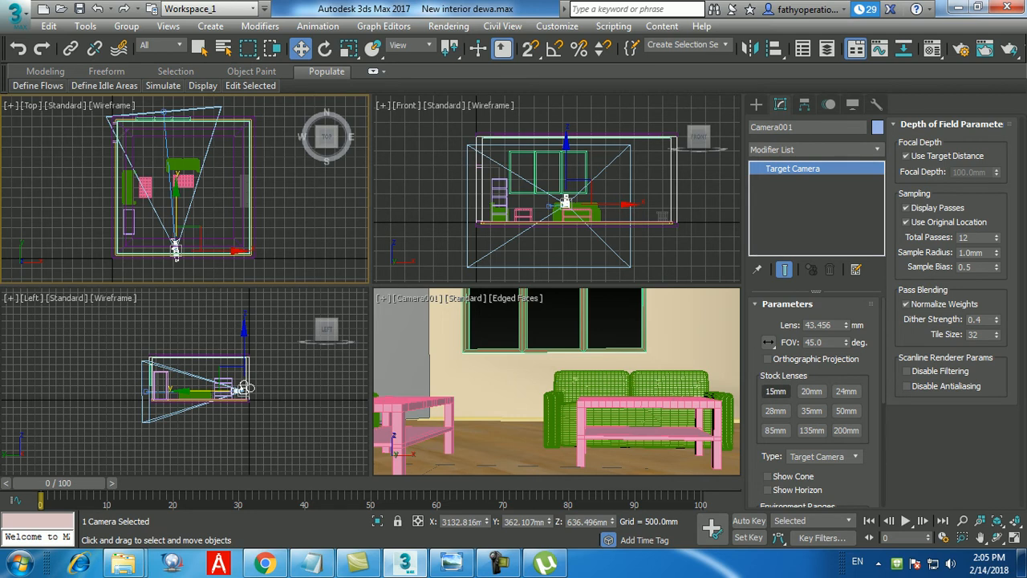
{"action": "left_click", "coordinate": [775, 390]}
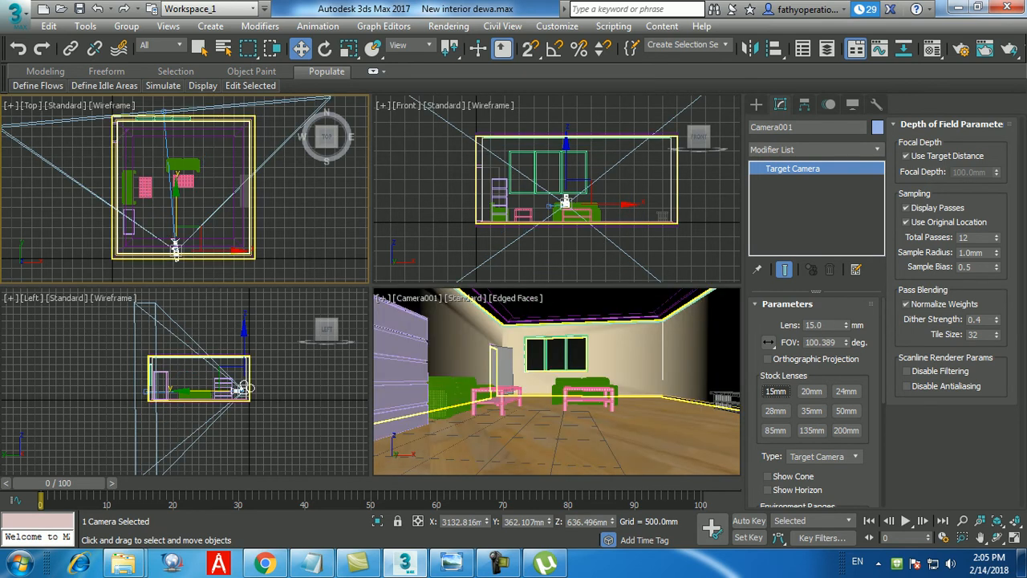
{"action": "left_click", "coordinate": [812, 391]}
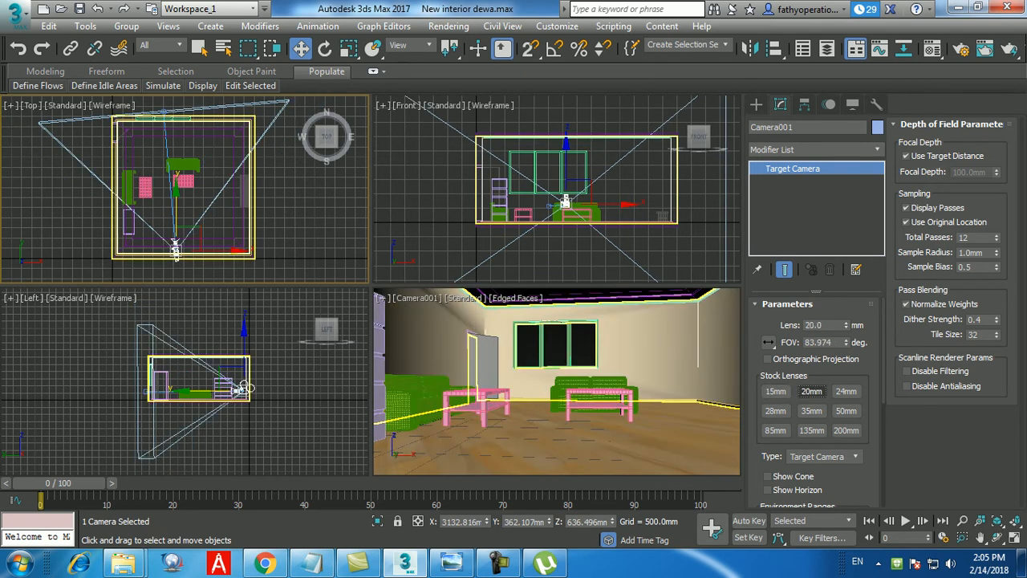
{"action": "left_click", "coordinate": [846, 391]}
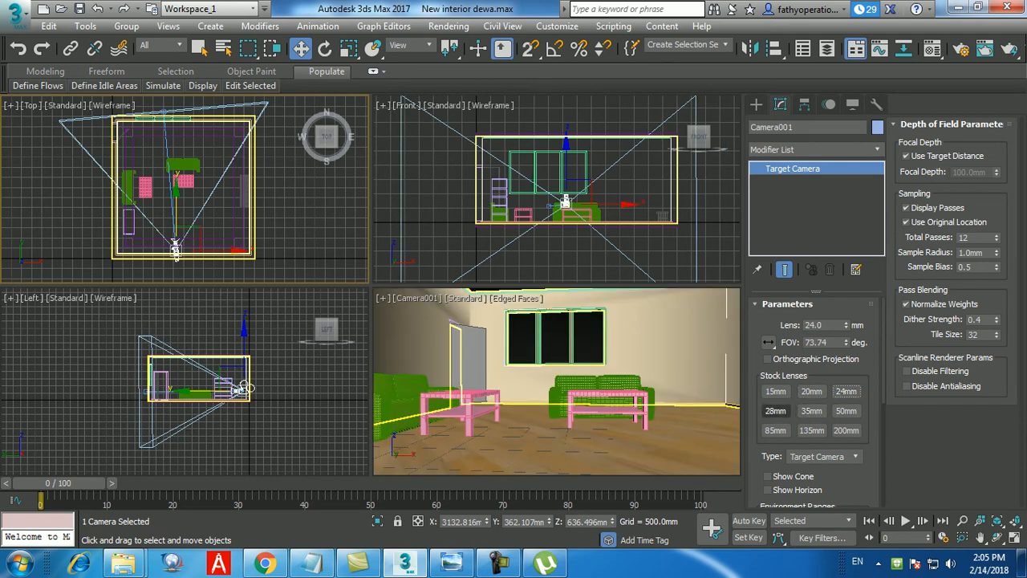
{"action": "left_click", "coordinate": [776, 410]}
{"action": "left_click", "coordinate": [812, 410]}
{"action": "left_click", "coordinate": [846, 410]}
{"action": "left_click", "coordinate": [776, 431]}
{"action": "left_click", "coordinate": [811, 430]}
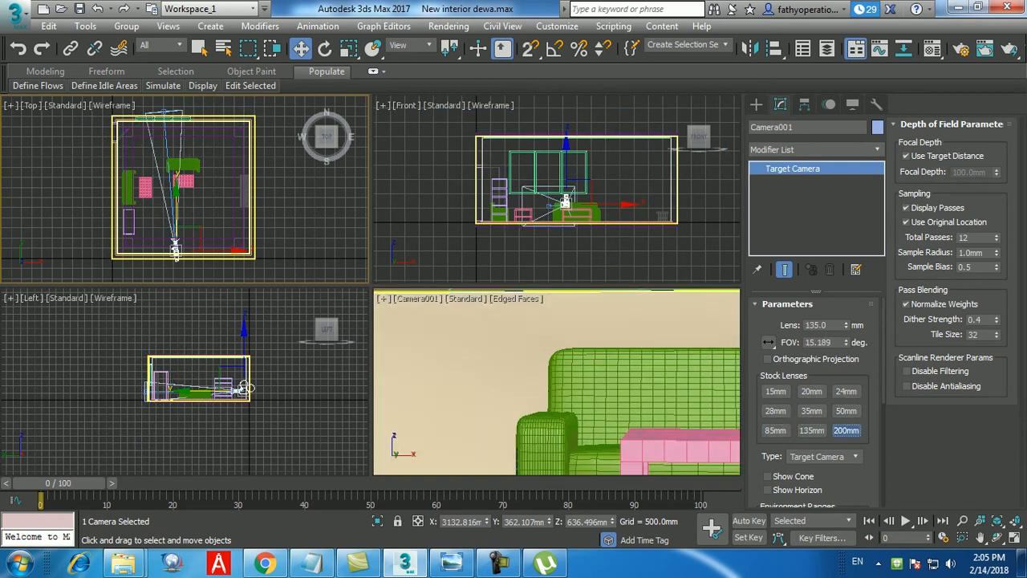
{"action": "left_click", "coordinate": [846, 430]}
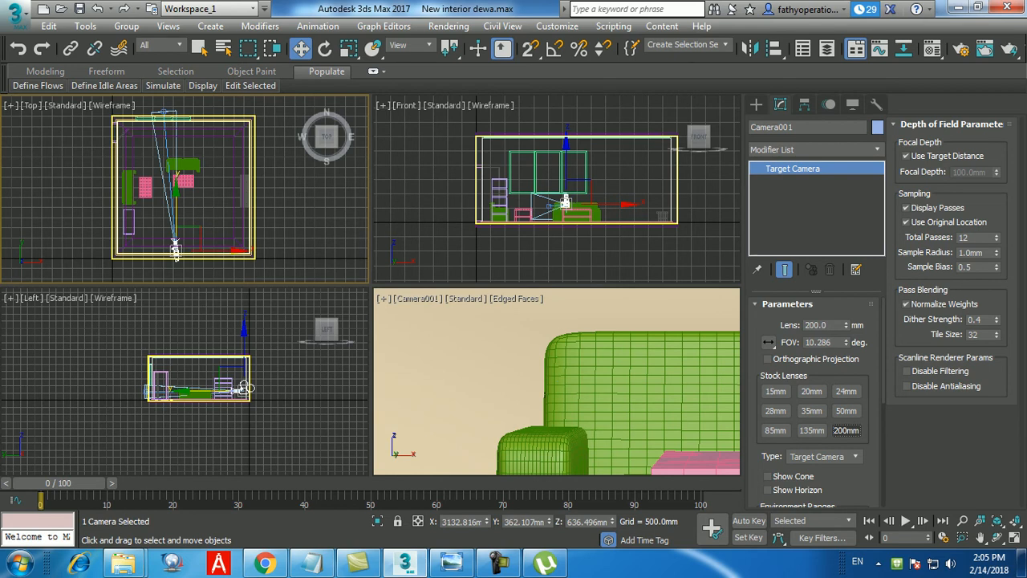
{"action": "left_click", "coordinate": [776, 391]}
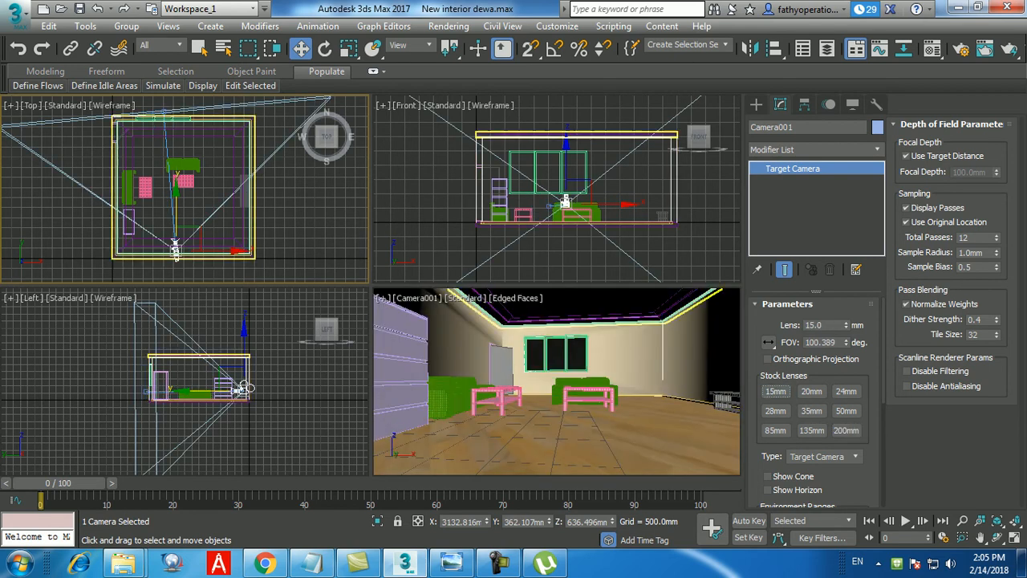
Step: Select the camera together with its target in the Top view, and the camera alone in the Left view, clearing the selection between attempts
{"action": "key", "text": "ctrl+d"}
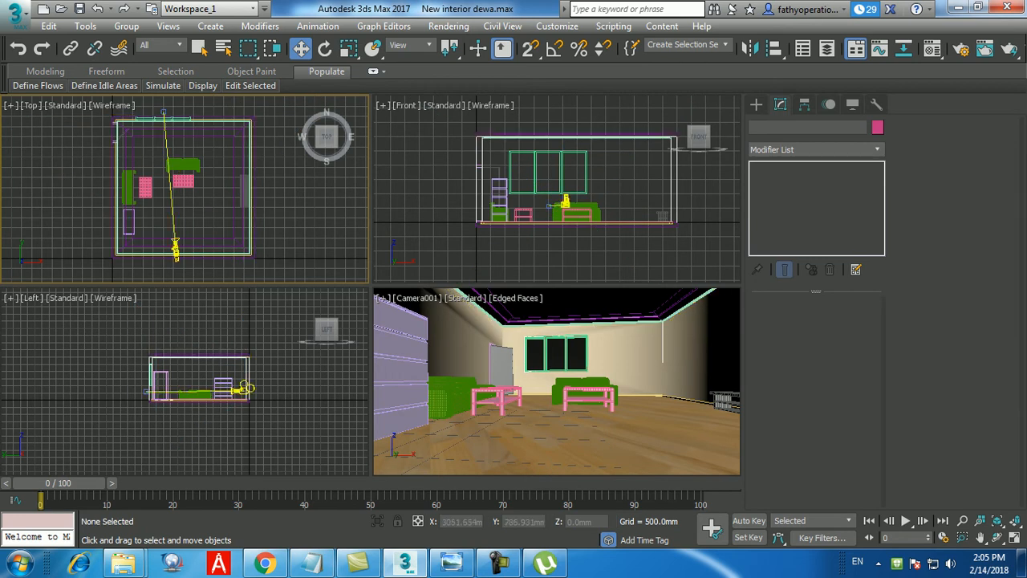
{"action": "left_click", "coordinate": [171, 196]}
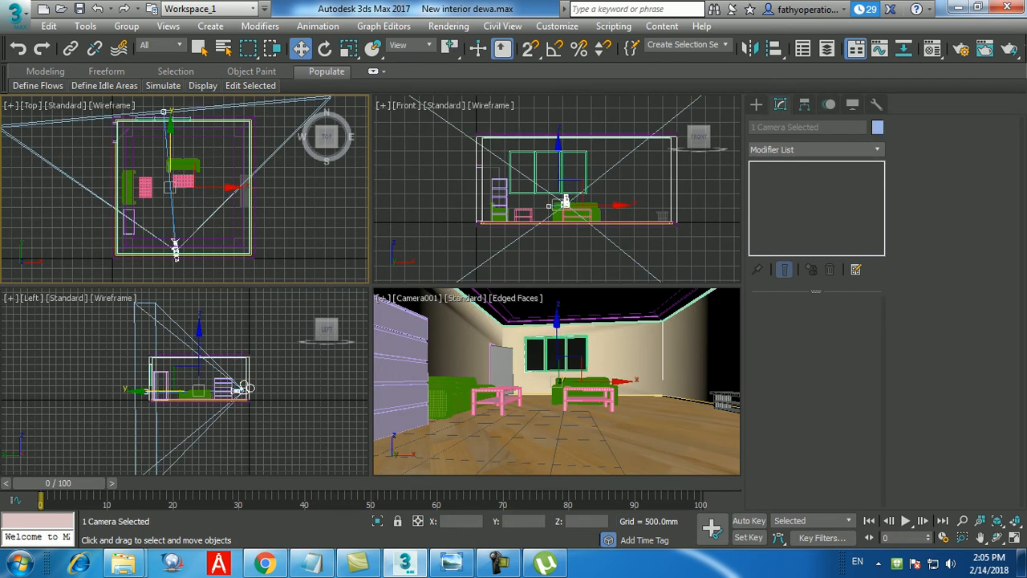
{"action": "key", "text": "ctrl+d"}
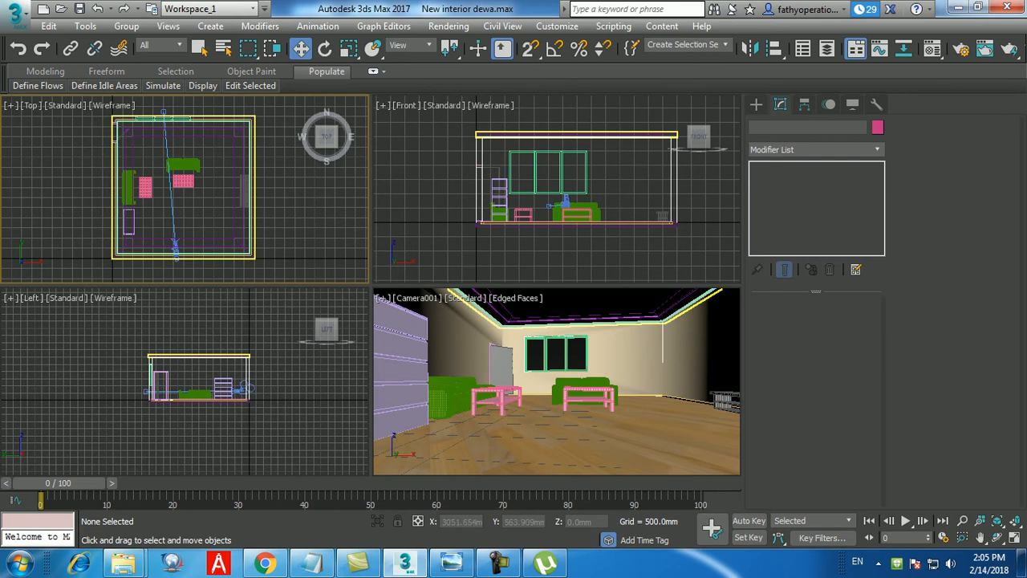
{"action": "left_click", "coordinate": [174, 247]}
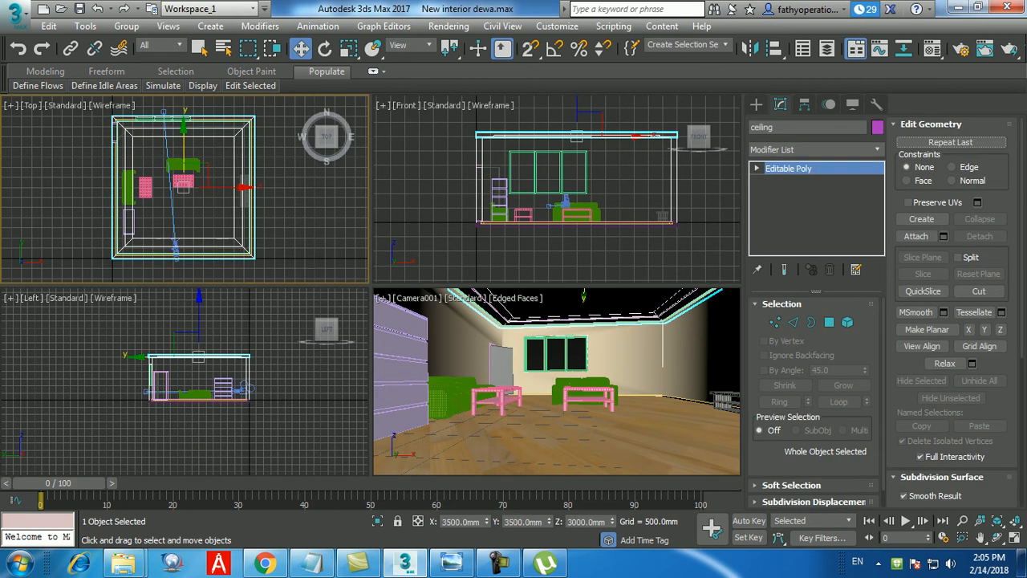
{"action": "key", "text": "ctrl+d"}
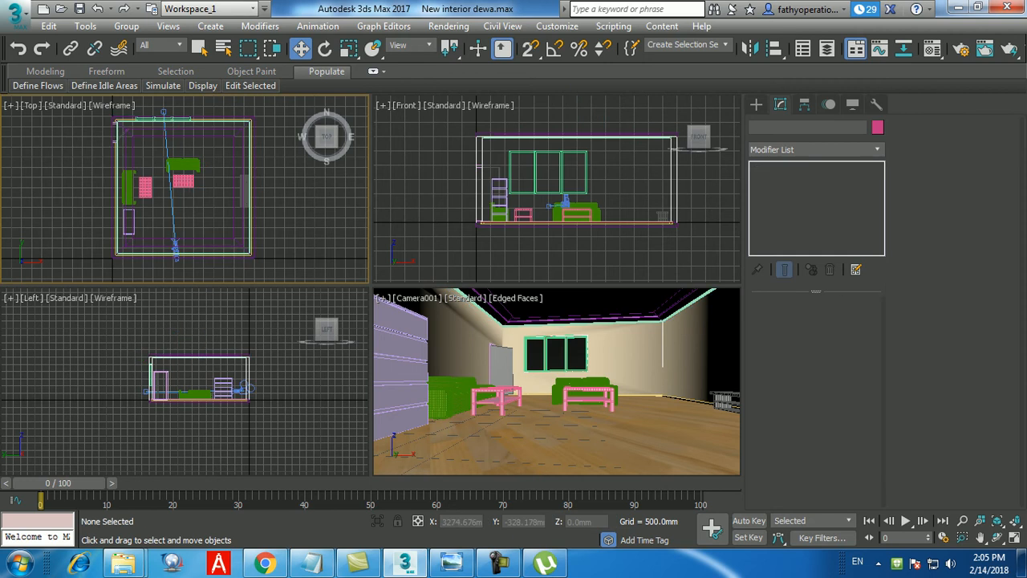
{"action": "left_click", "coordinate": [244, 389]}
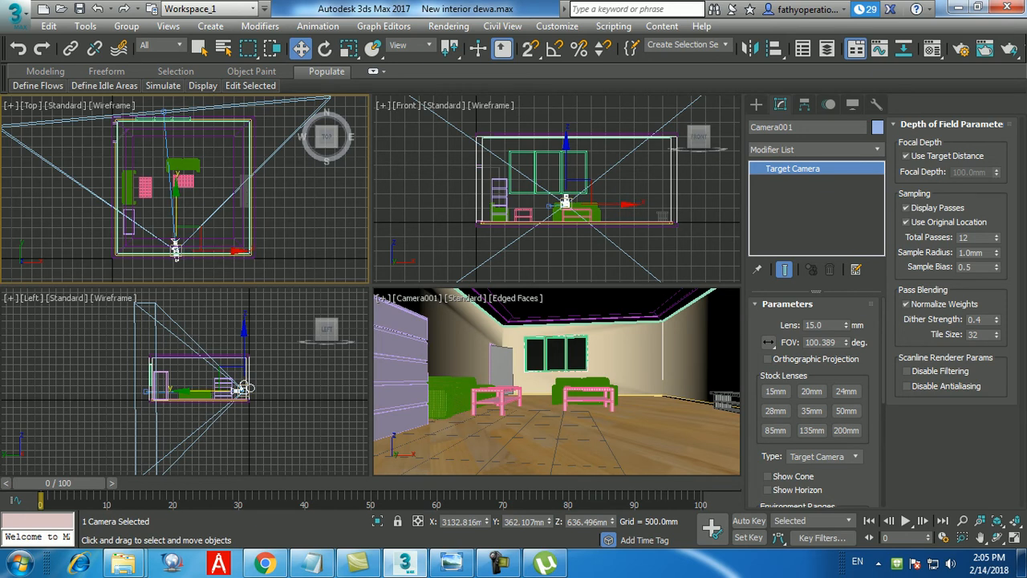
{"action": "left_click", "coordinate": [317, 241]}
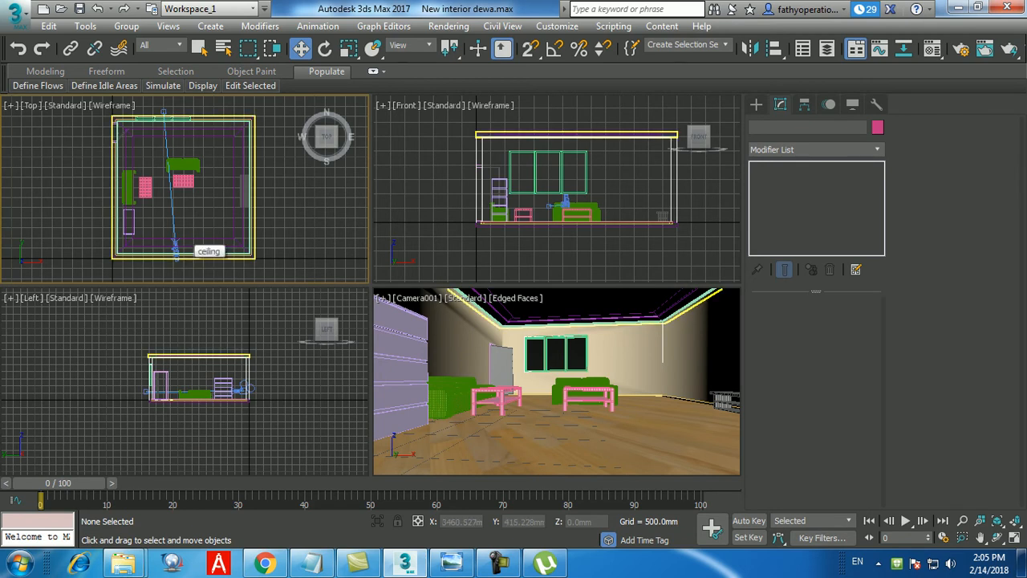
Step: Select the camera in the Top view and try an 18 mm lens, followed by a 20 mm lens
{"action": "left_click", "coordinate": [175, 246]}
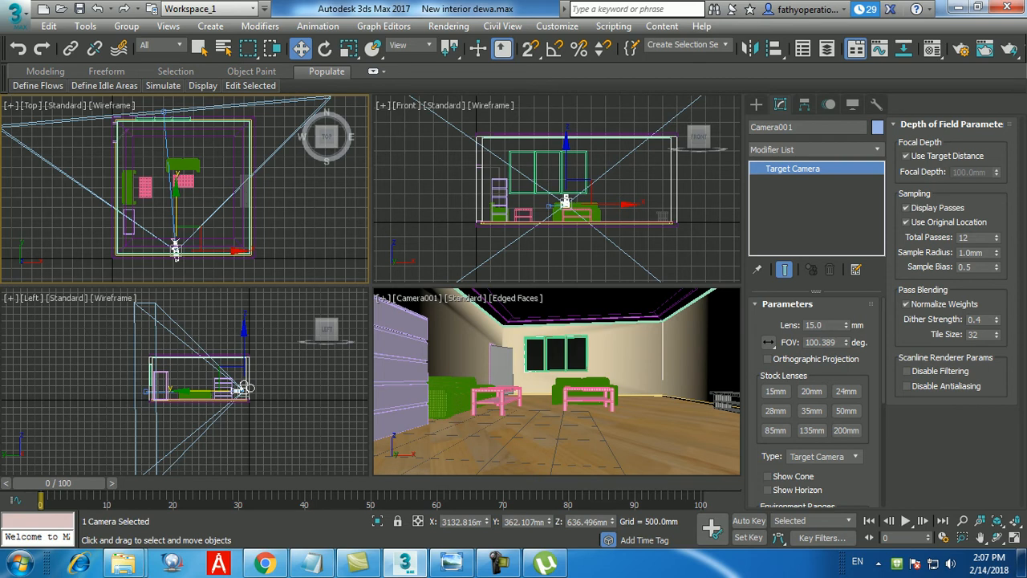
{"action": "double_click", "coordinate": [823, 325]}
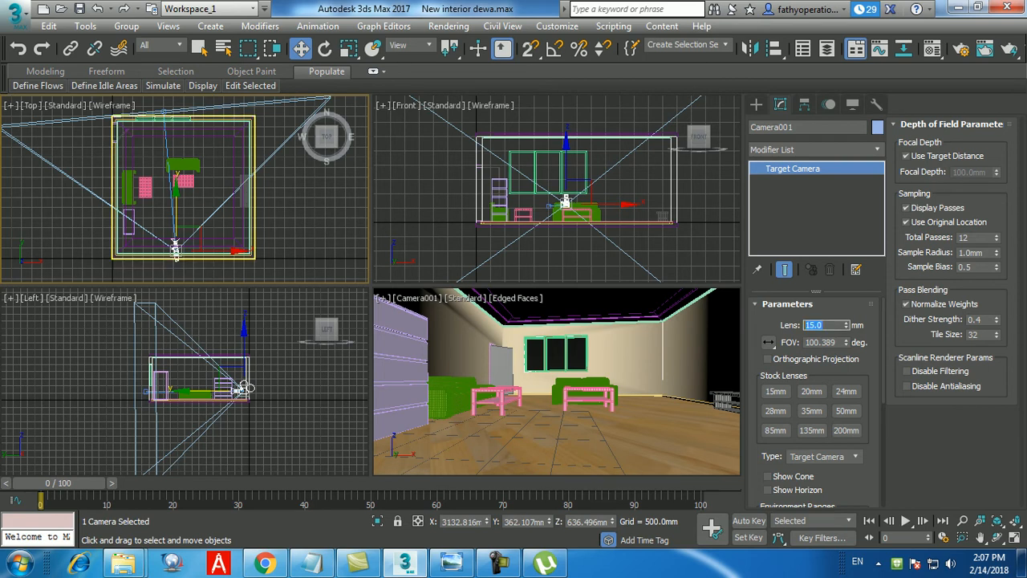
{"action": "type", "text": "18"}
{"action": "key", "text": "Return"}
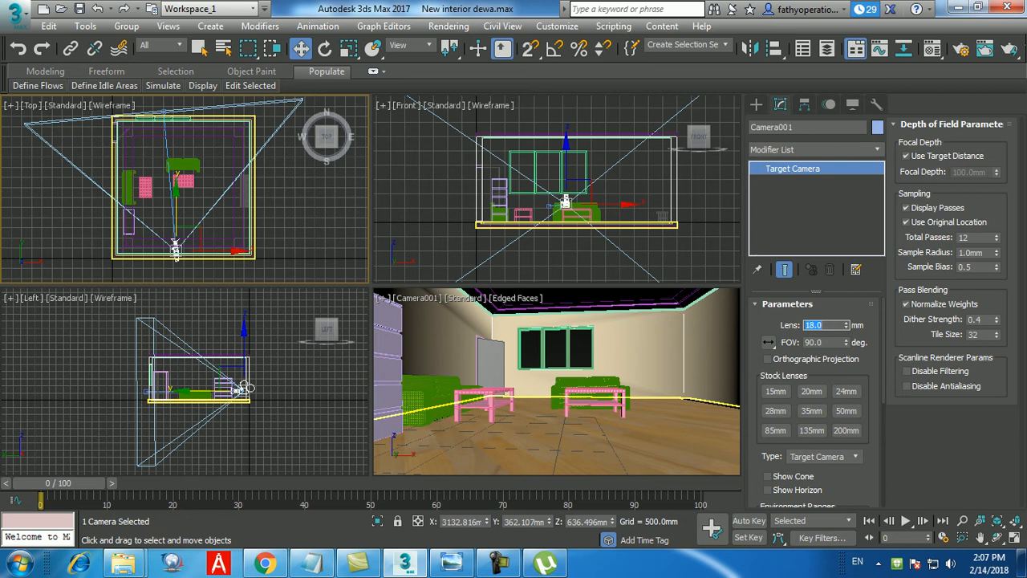
{"action": "mouse_move", "coordinate": [264, 564]}
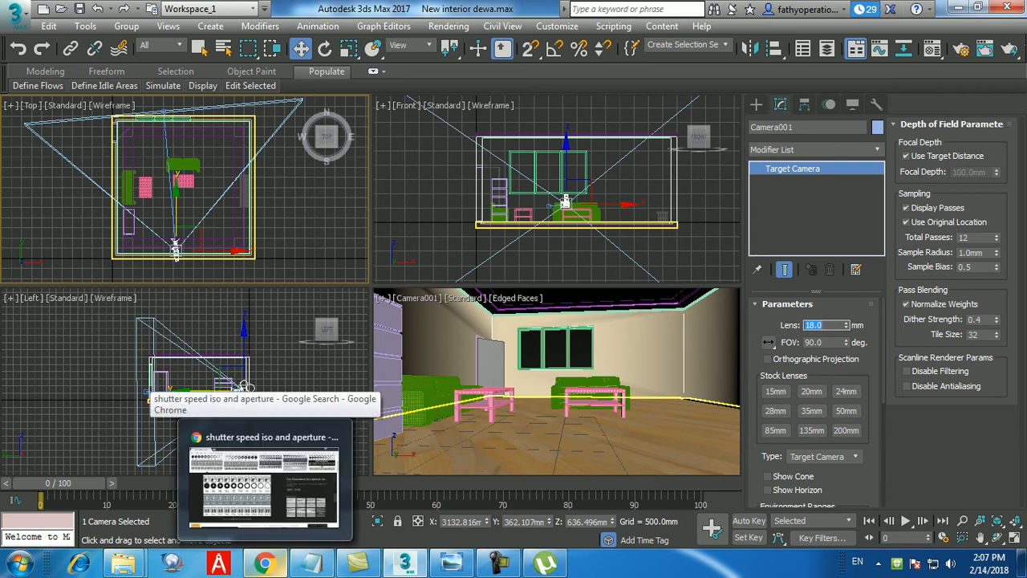
{"action": "type", "text": "20"}
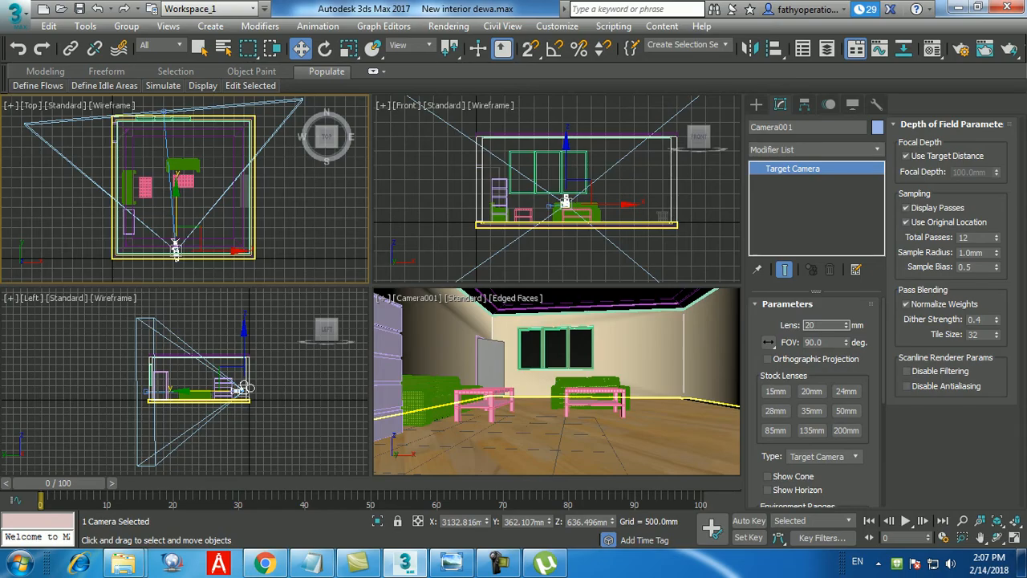
{"action": "key", "text": "Return"}
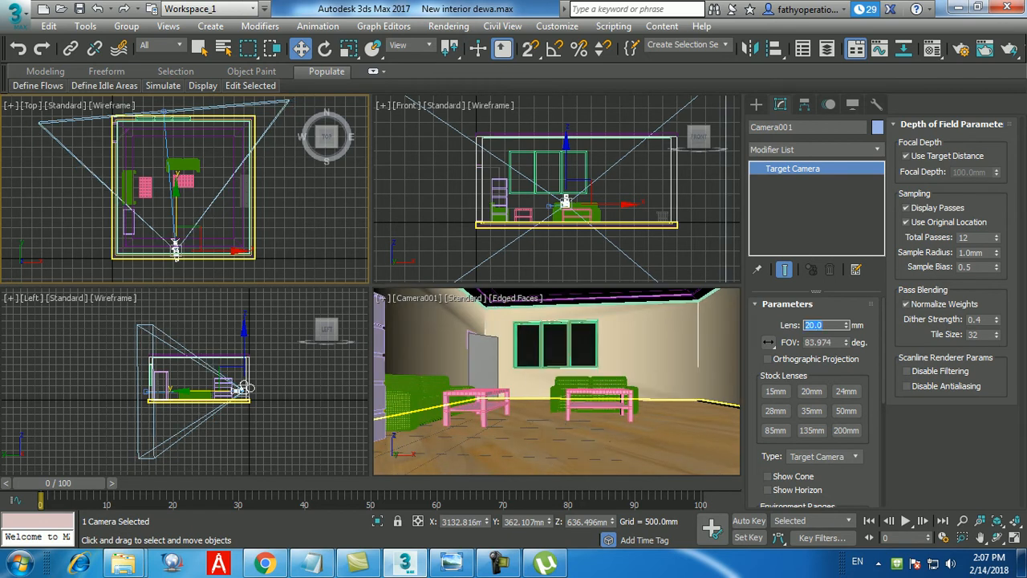
Step: Pan the camera to about X 3006 mm, Z 739 mm, and move its target in the Top view to about X 2657 mm
{"action": "middle_click_drag", "start_coordinate": [602, 425], "coordinate": [610, 431]}
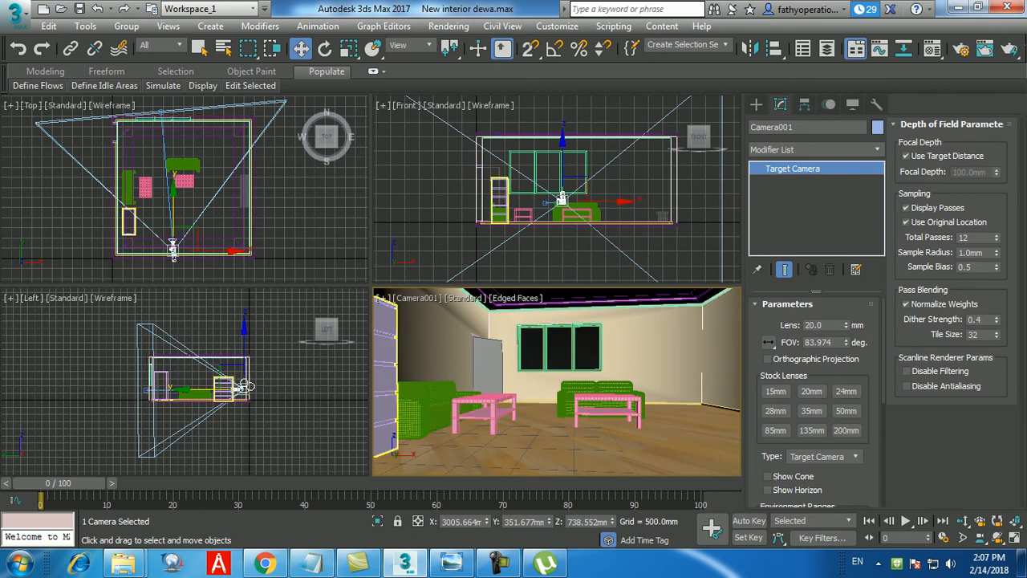
{"action": "left_click", "coordinate": [245, 387]}
{"action": "mouse_move", "coordinate": [173, 104]}
{"action": "left_mouse_down"}
{"action": "mouse_move", "coordinate": [198, 107]}
{"action": "mouse_move", "coordinate": [179, 108]}
{"action": "left_mouse_up"}
{"action": "middle_click_drag", "start_coordinate": [183, 180], "coordinate": [179, 178]}
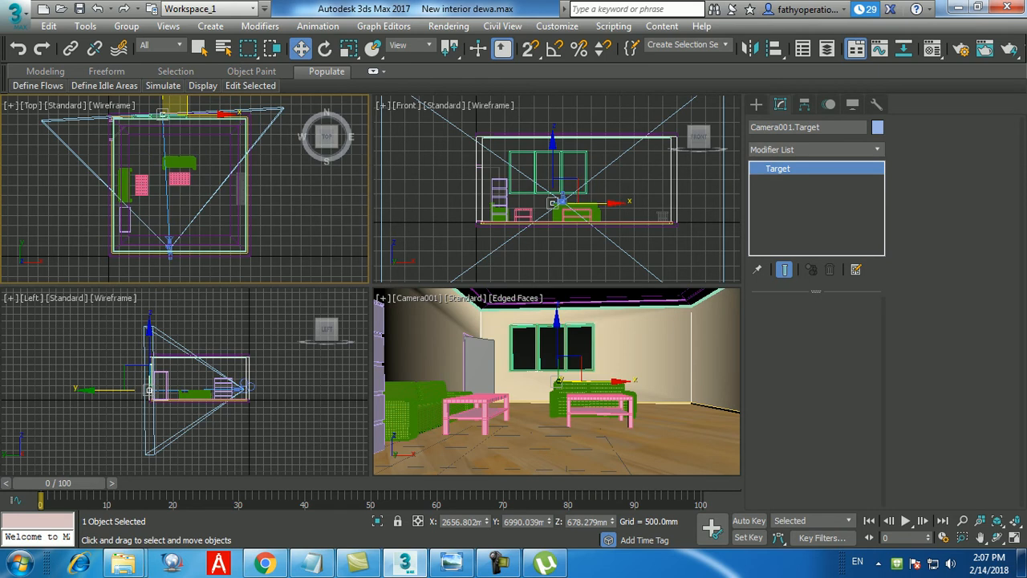
{"action": "left_click", "coordinate": [179, 178]}
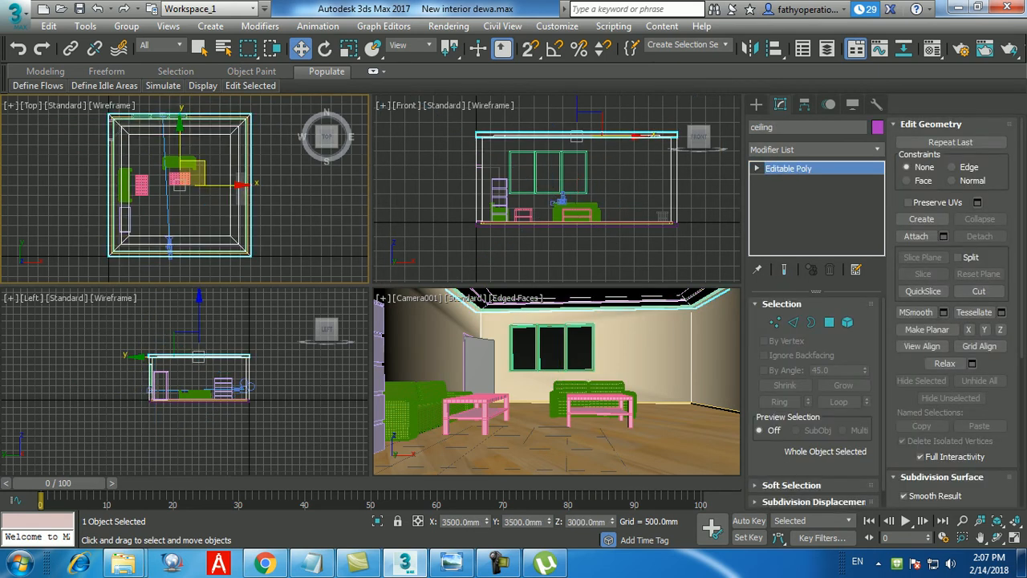
Step: Set the camera's lens to 18 mm and pan its view to place it at about X 3197 mm, Z 684 mm
{"action": "left_click", "coordinate": [170, 244]}
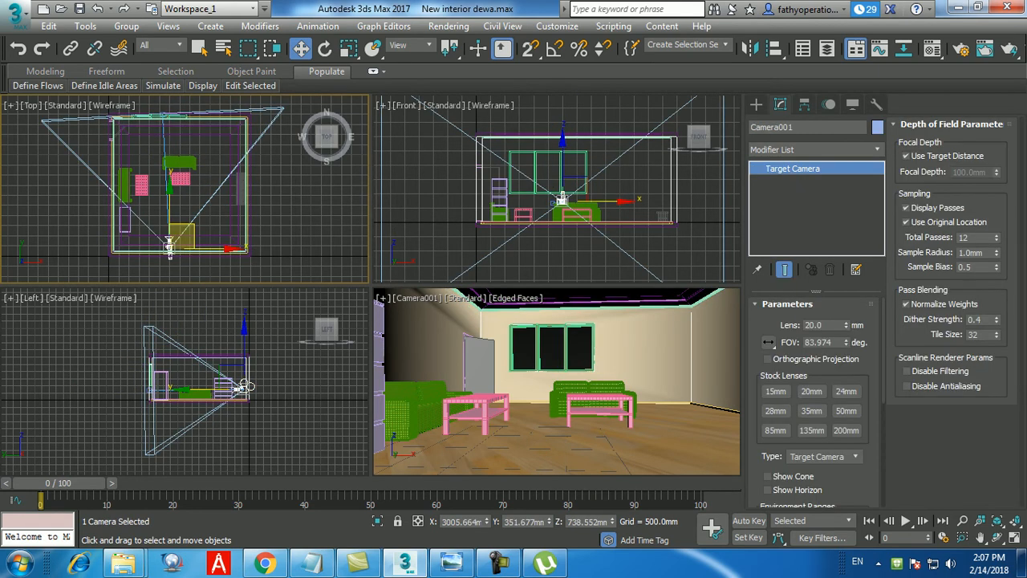
{"action": "double_click", "coordinate": [814, 325]}
{"action": "type", "text": "18"}
{"action": "key", "text": "Return"}
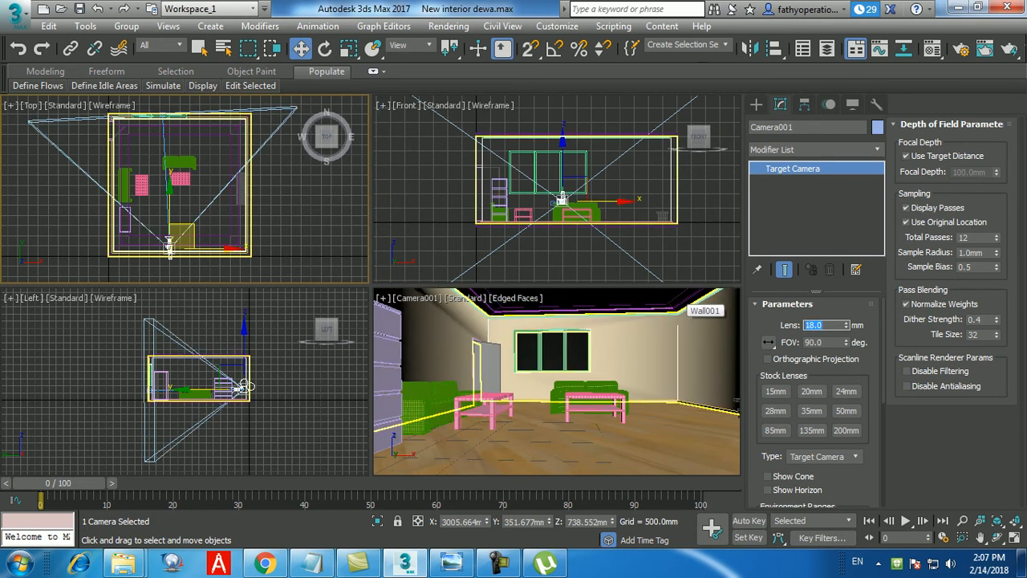
{"action": "middle_click_drag", "start_coordinate": [676, 404], "coordinate": [670, 401]}
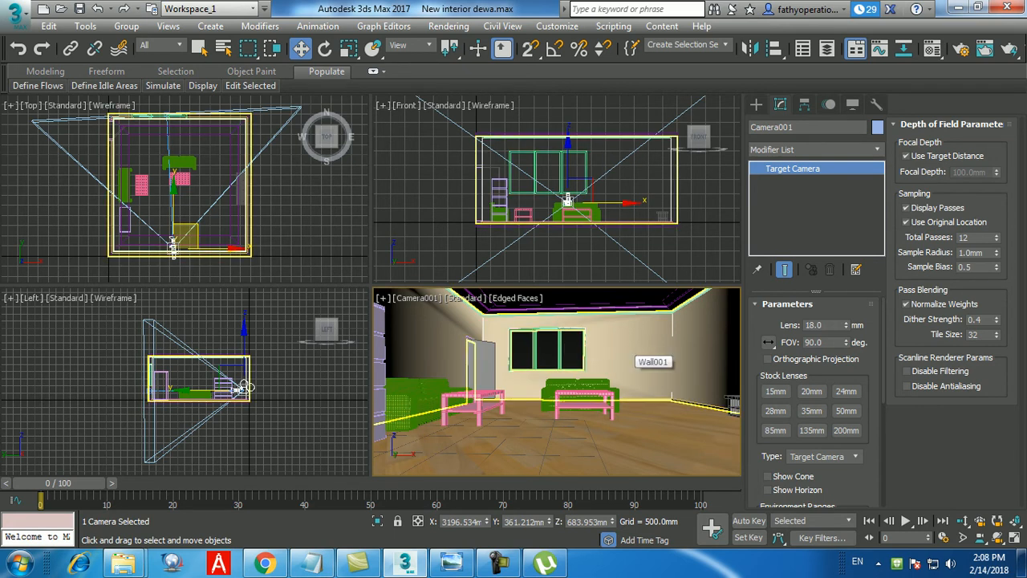
Step: Select the low unit by the east wall in the camera view to locate it in the room, and clear the selection
{"action": "left_click", "coordinate": [732, 405]}
{"action": "left_click_drag", "start_coordinate": [732, 405], "coordinate": [721, 404]}
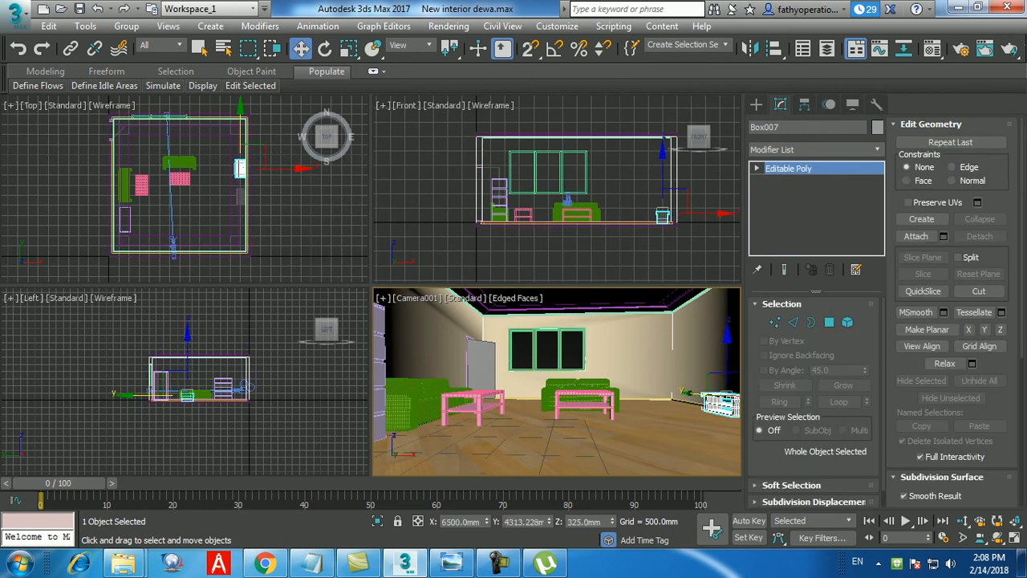
{"action": "left_click", "coordinate": [221, 233]}
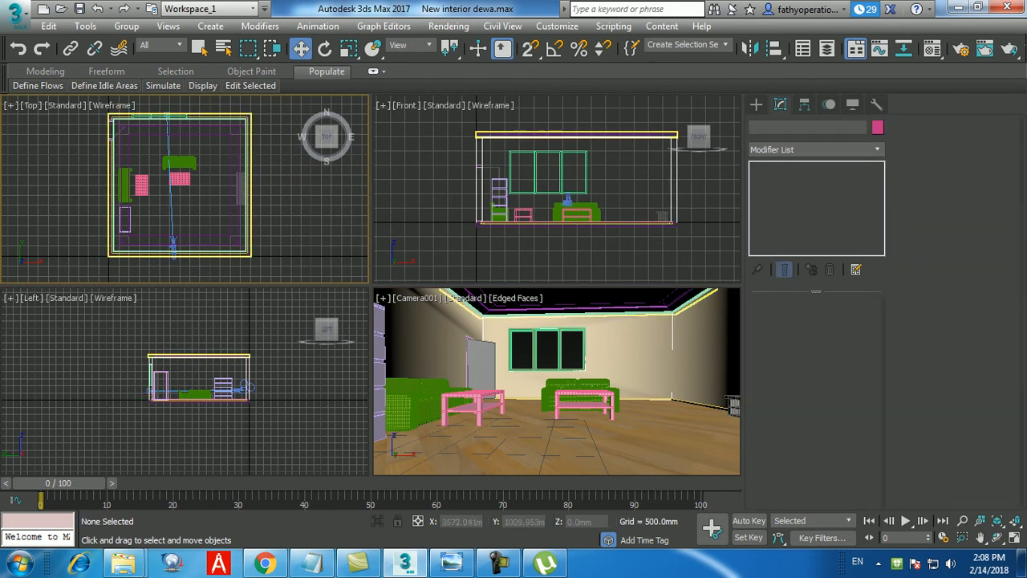
Step: Reselect the camera and compare a 20 mm lens with an 18 mm lens, ending on 18 mm
{"action": "left_click", "coordinate": [245, 387]}
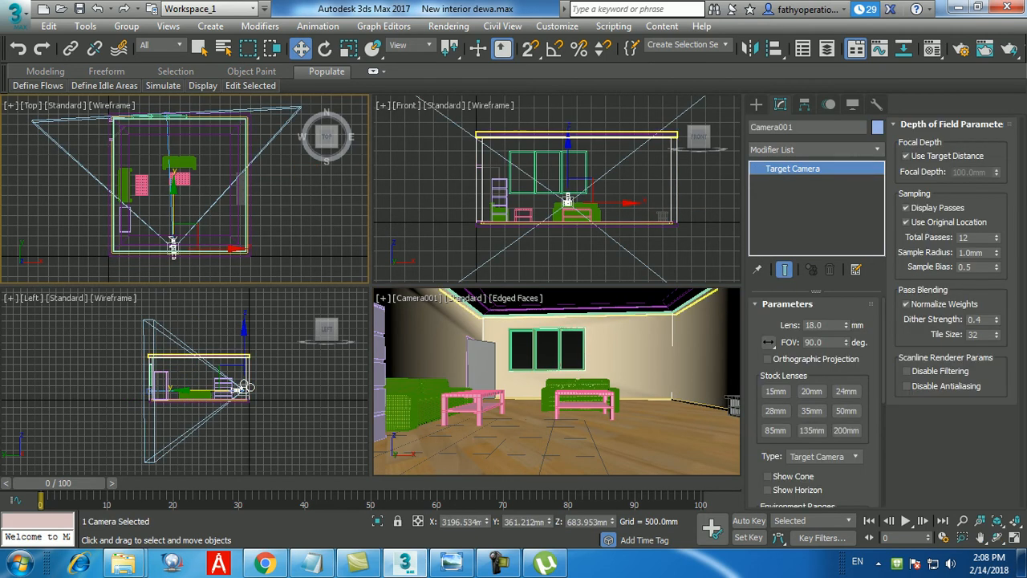
{"action": "type", "text": "20"}
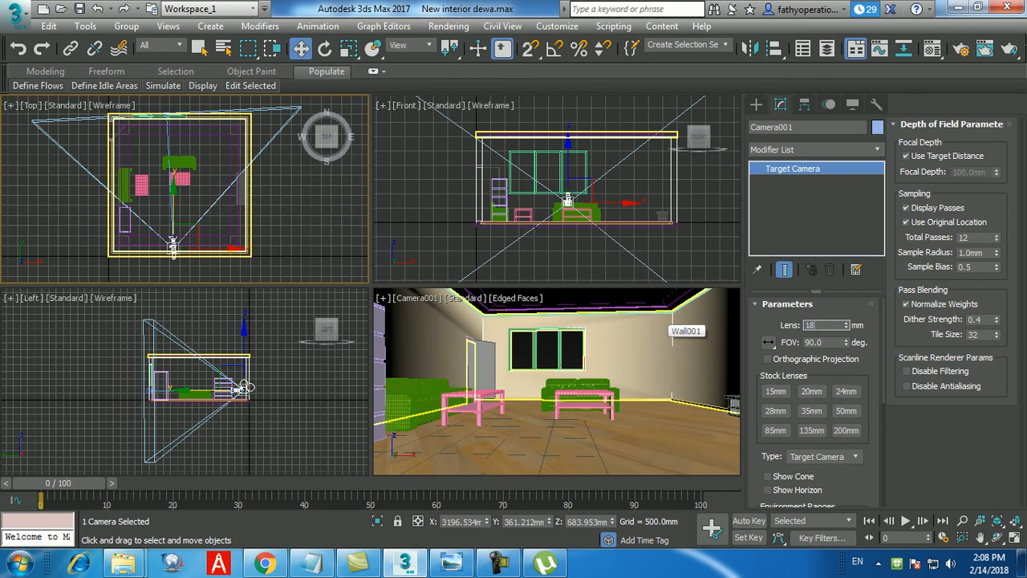
{"action": "key", "text": "Return"}
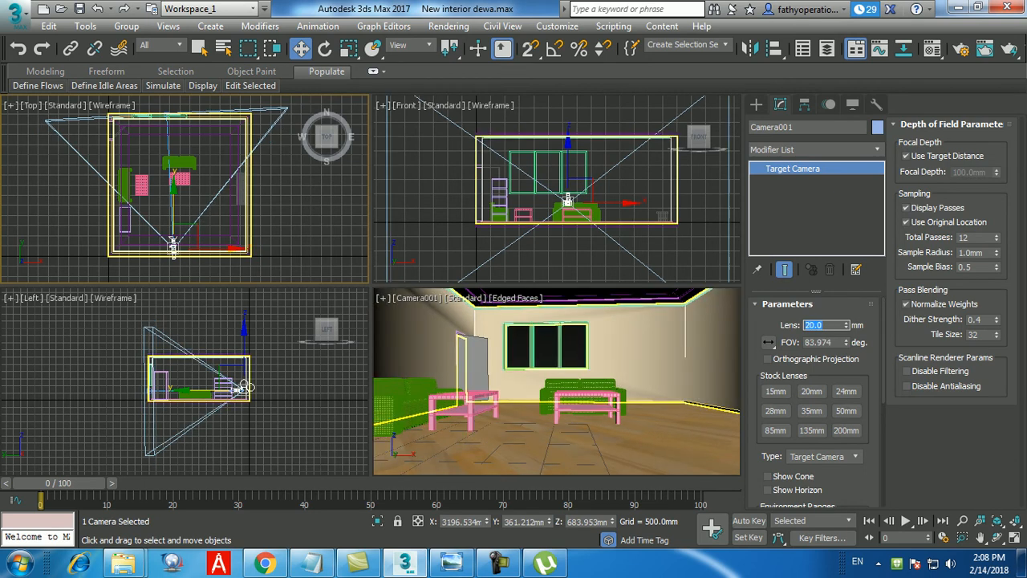
{"action": "type", "text": "18"}
{"action": "key", "text": "Return"}
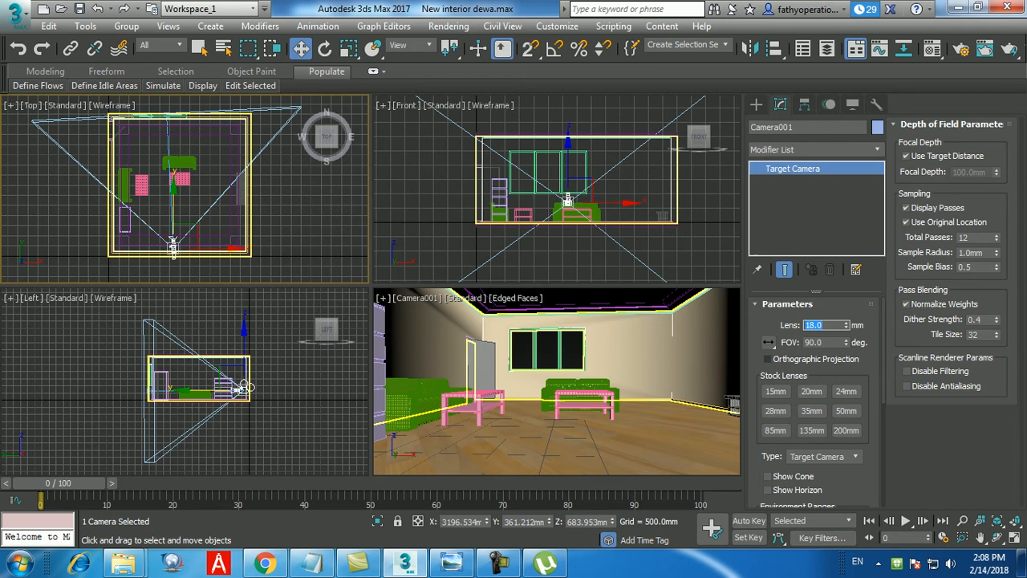
Step: Try a 100-degree field of view on the camera, and restore the lens to 18 mm
{"action": "key", "text": "Tab"}
{"action": "type", "text": "100"}
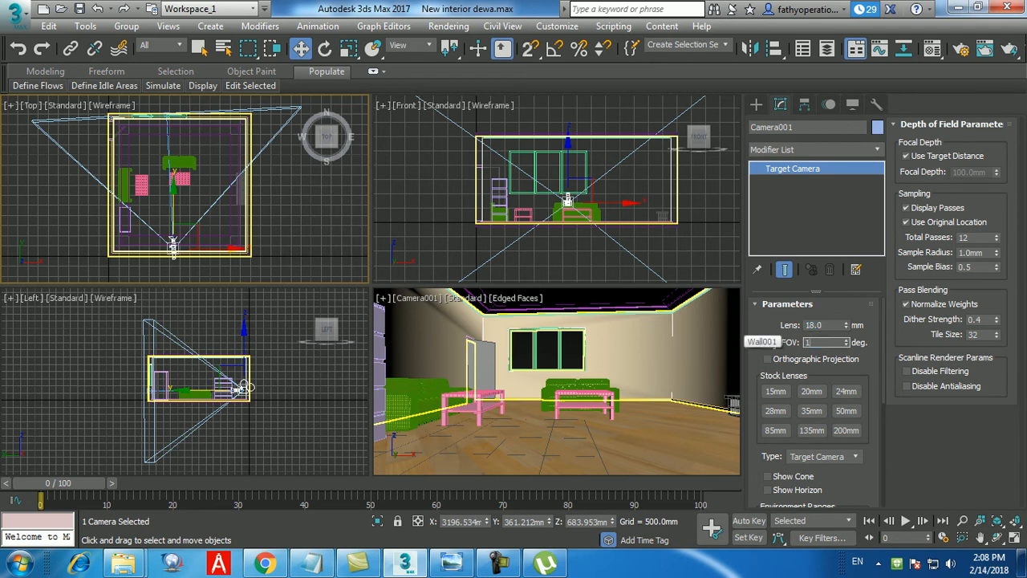
{"action": "key", "text": "Return"}
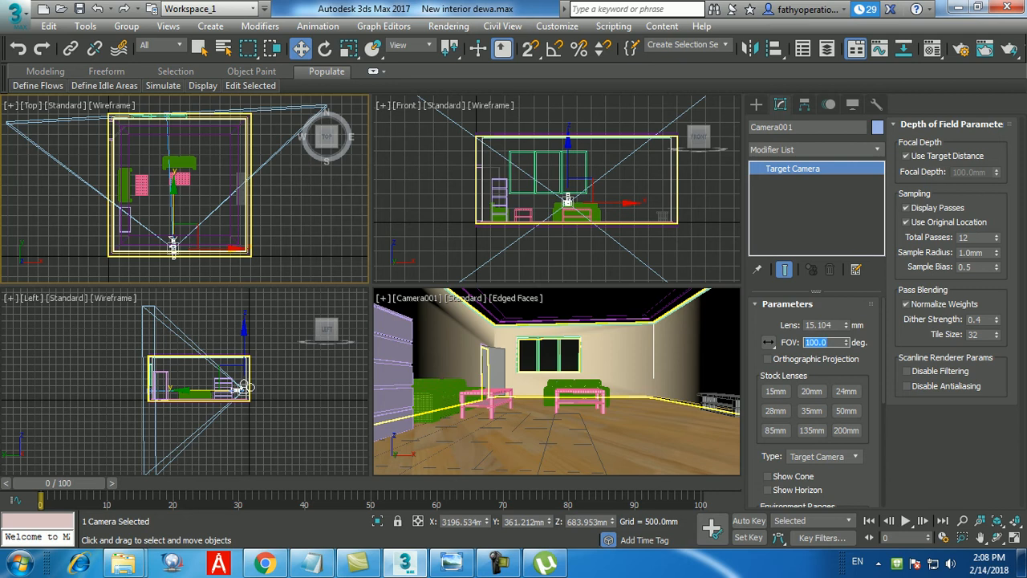
{"action": "key", "text": "shift+Tab"}
{"action": "type", "text": "18"}
{"action": "key", "text": "Return"}
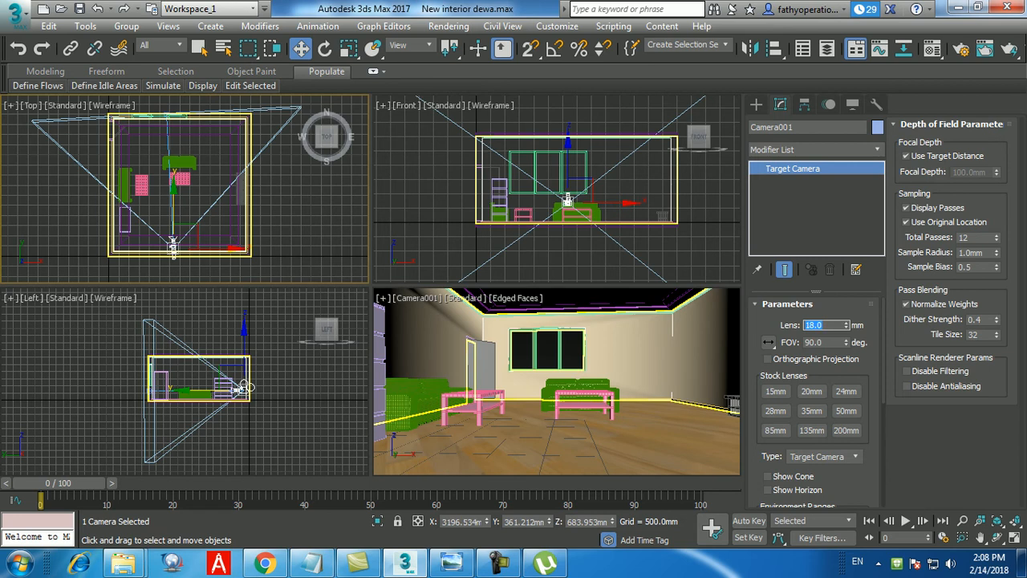
{"action": "key", "text": "Tab"}
{"action": "key", "text": "shift+Tab"}
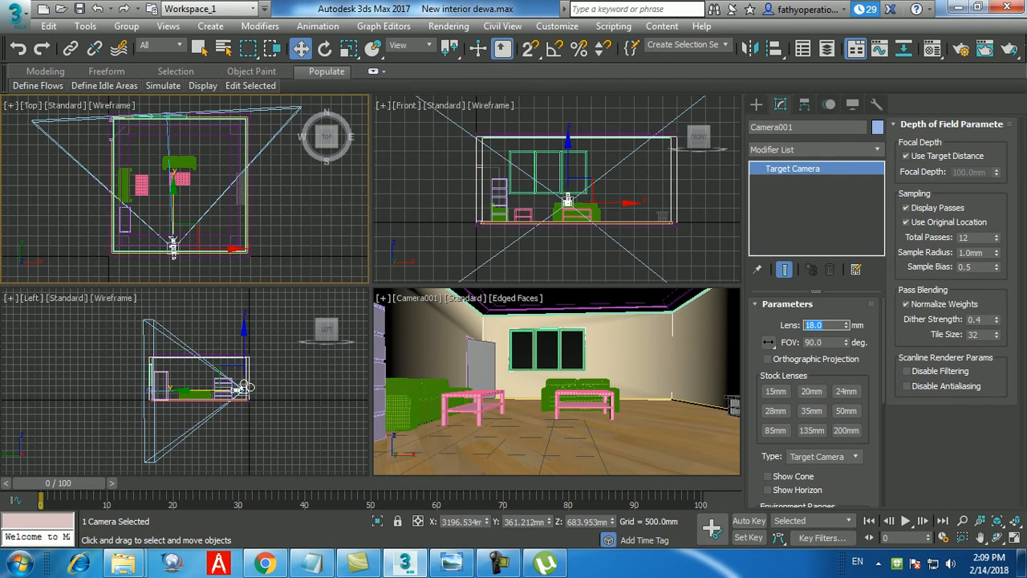
Step: Increase the camera's field of view in small increments to 98 degrees, and reset the lens to 18 mm
{"action": "left_click", "coordinate": [846, 340]}
{"action": "left_click", "coordinate": [846, 340]}
{"action": "left_click", "coordinate": [846, 340]}
{"action": "left_click", "coordinate": [846, 340]}
{"action": "left_click", "coordinate": [846, 339]}
{"action": "left_click", "coordinate": [846, 339]}
{"action": "left_click", "coordinate": [846, 340]}
{"action": "left_click", "coordinate": [846, 340]}
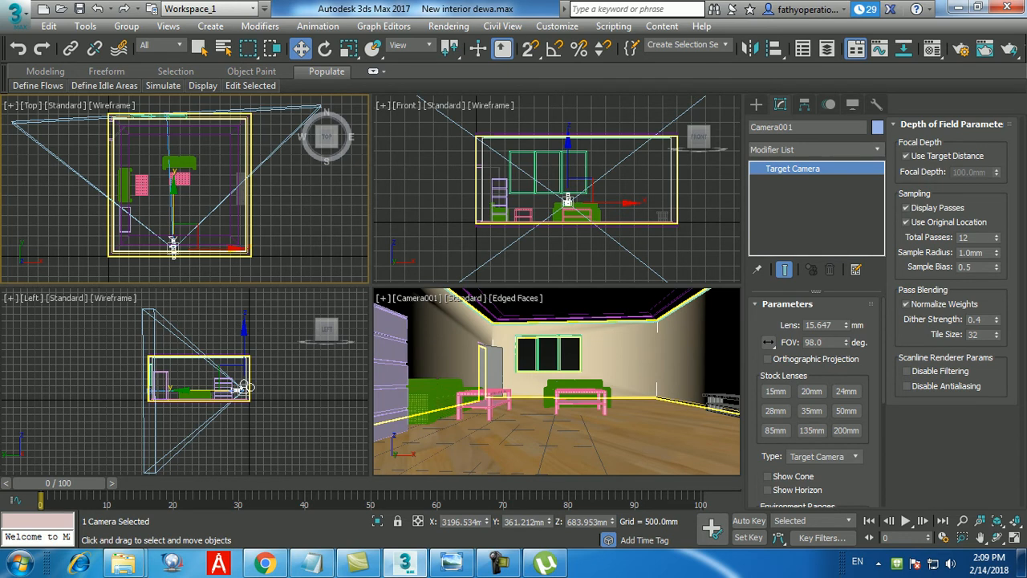
{"action": "double_click", "coordinate": [836, 325]}
{"action": "type", "text": "18"}
{"action": "key", "text": "Return"}
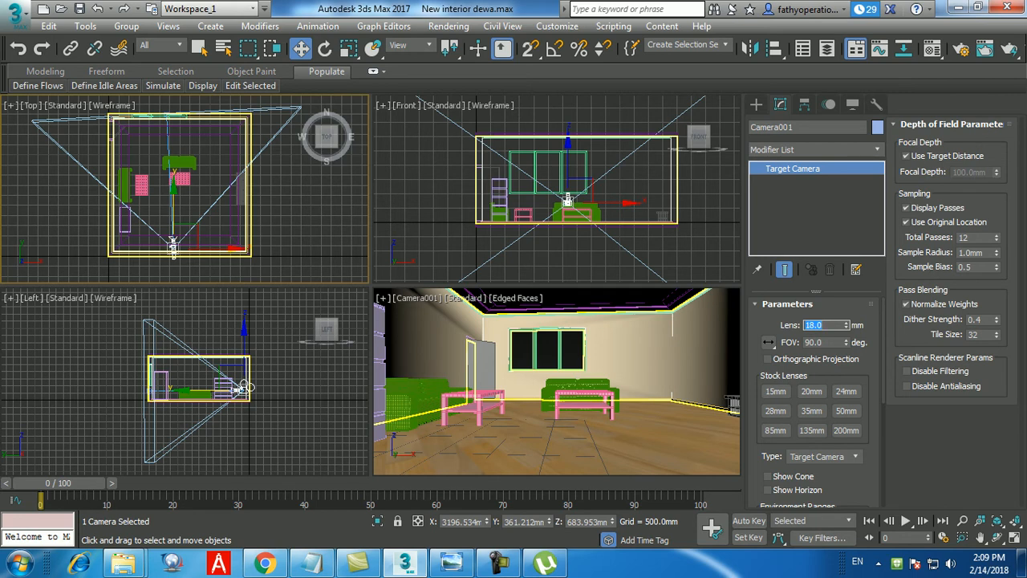
{"action": "key", "text": "Return"}
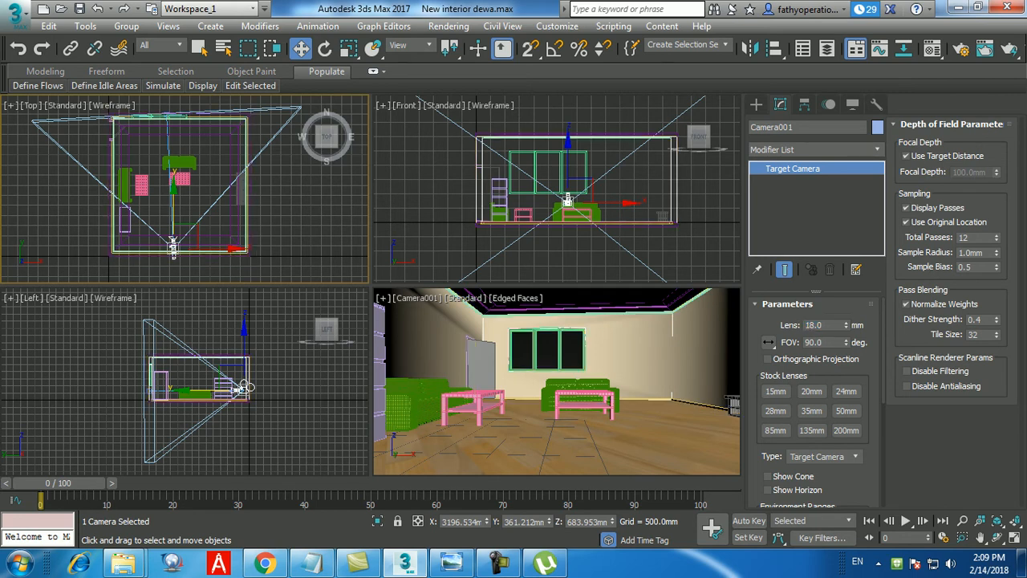
Step: Undo back until the camera and its target are removed from the scene
{"action": "key", "text": "ctrl+z"}
{"action": "key", "text": "ctrl+z"}
{"action": "key", "text": "ctrl+z"}
{"action": "key", "text": "ctrl+z"}
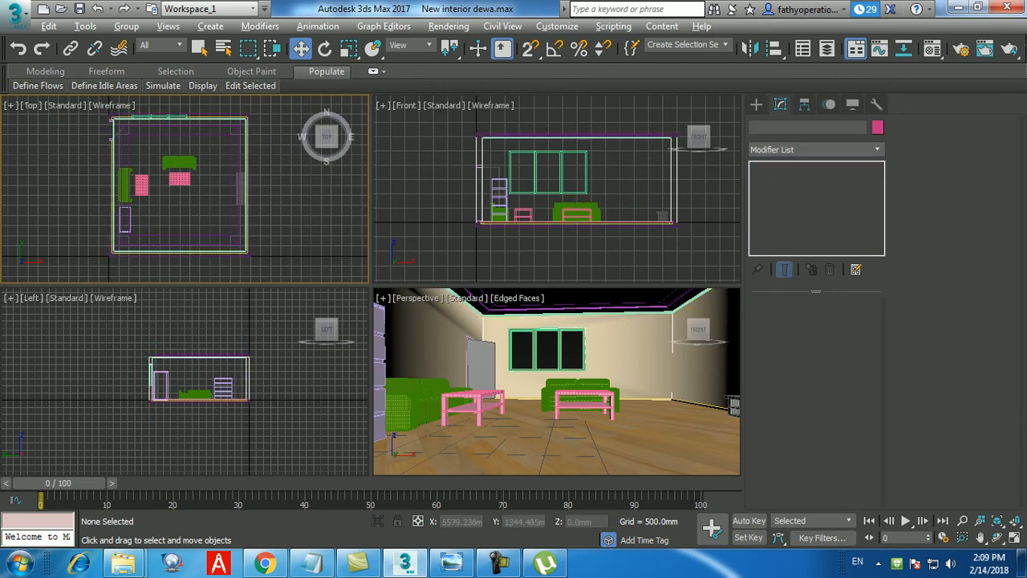
Step: Create a standard Target camera with the 35 mm stock lens in the Top view, from the south wall towards the north window
{"action": "key", "text": "alt+w"}
{"action": "left_click", "coordinate": [755, 105]}
{"action": "left_click", "coordinate": [842, 195]}
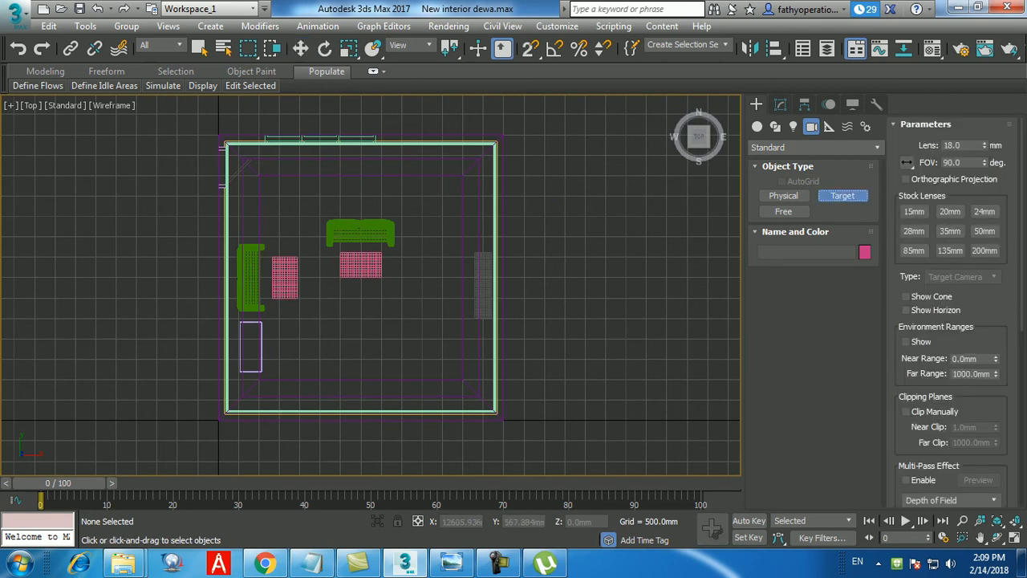
{"action": "left_click", "coordinate": [950, 230]}
{"action": "left_click_drag", "start_coordinate": [966, 146], "coordinate": [943, 146]}
{"action": "key", "text": "Tab"}
{"action": "left_click_drag", "start_coordinate": [355, 414], "coordinate": [336, 122]}
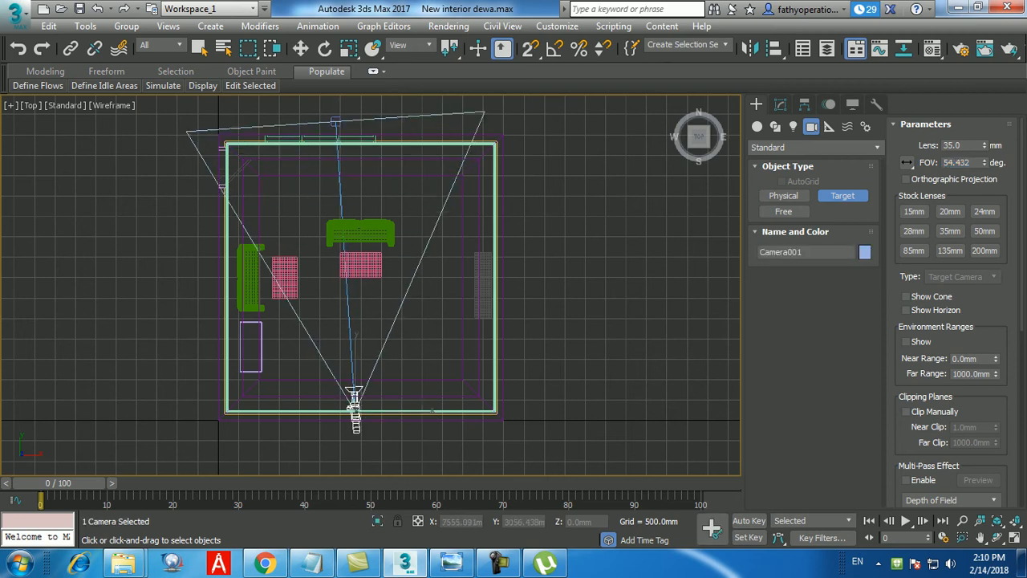
Step: Open the new camera's parameters for editing and switch the Perspective viewport to the Camera001 view
{"action": "key", "text": "w"}
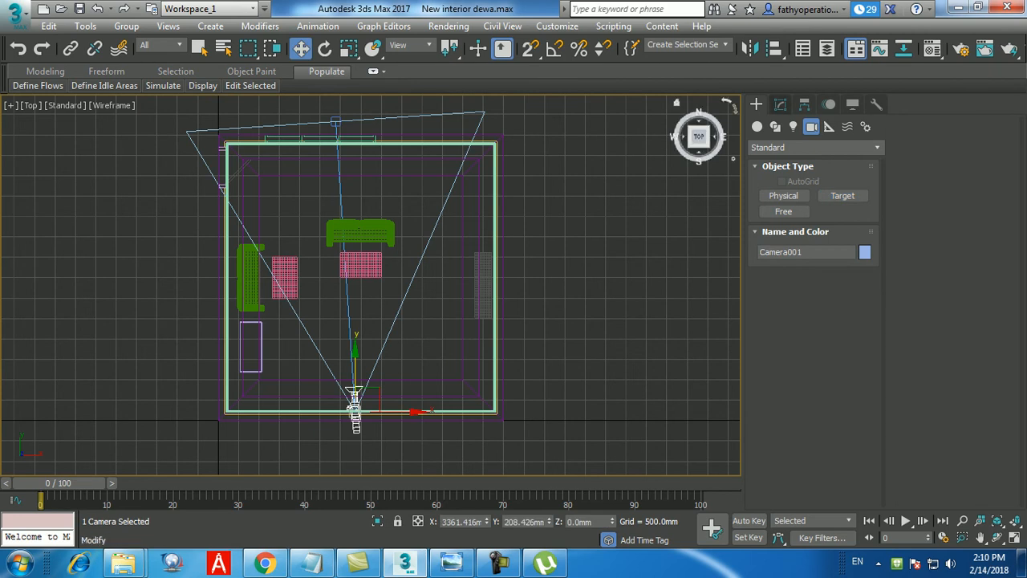
{"action": "left_click", "coordinate": [780, 104]}
{"action": "left_click_drag", "start_coordinate": [825, 325], "coordinate": [805, 325]}
{"action": "key", "text": "Tab"}
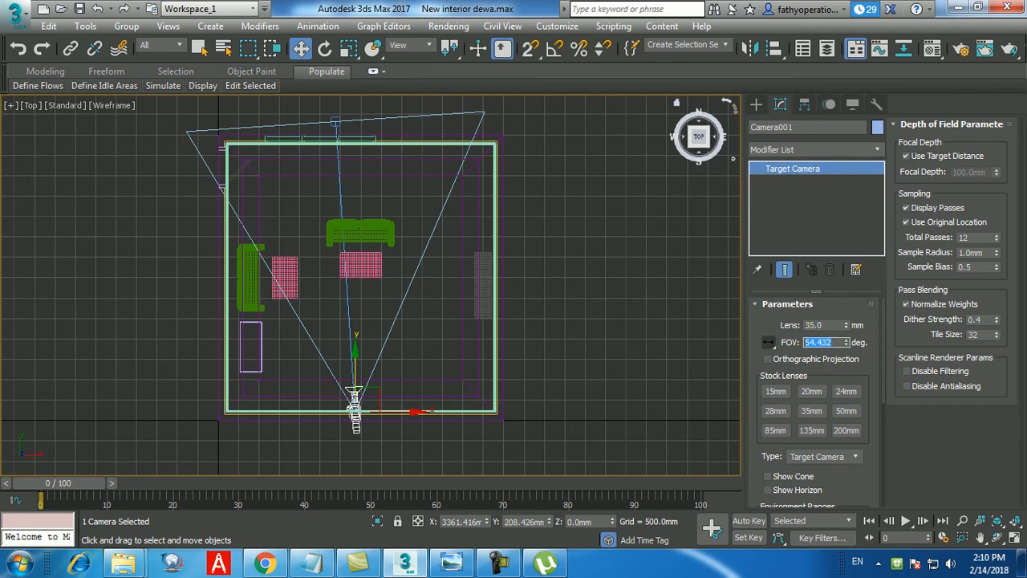
{"action": "key", "text": "alt+w"}
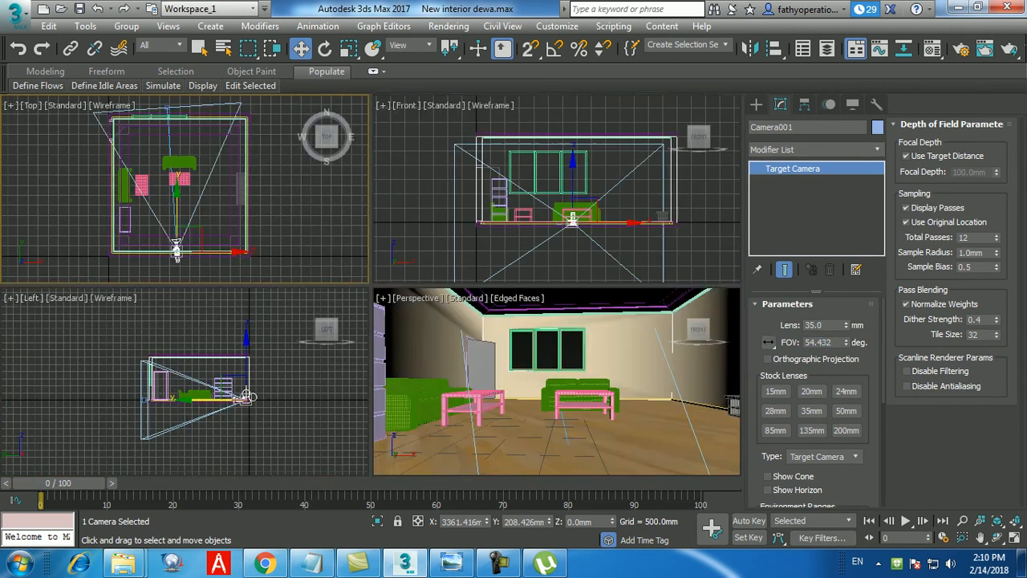
{"action": "right_click", "coordinate": [527, 353]}
{"action": "key", "text": "alt+w"}
{"action": "key", "text": "c"}
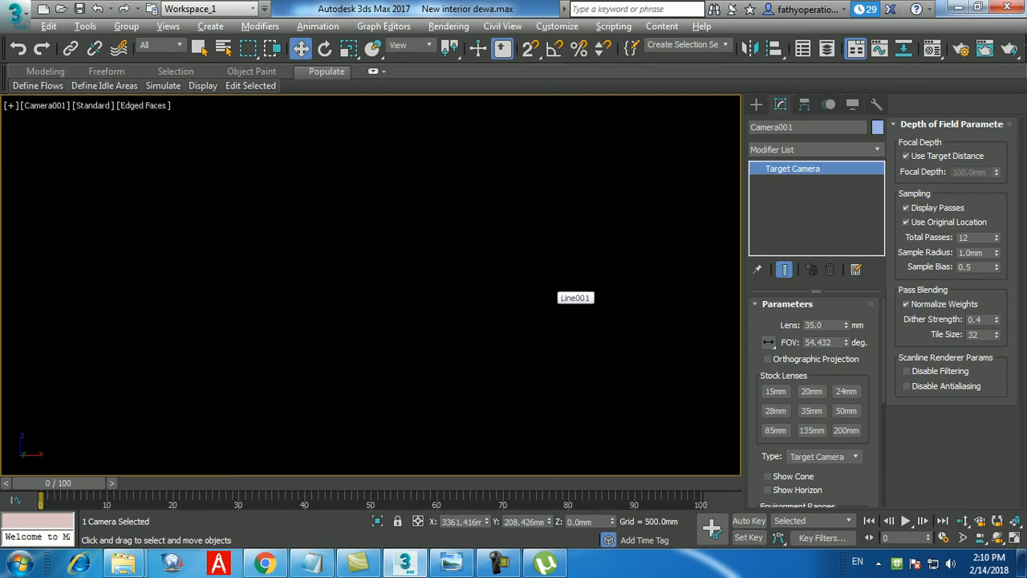
Step: In the four-viewport layout, move the camera inside the south wall and raise it to about 550 mm above the floor
{"action": "key", "text": "alt+w"}
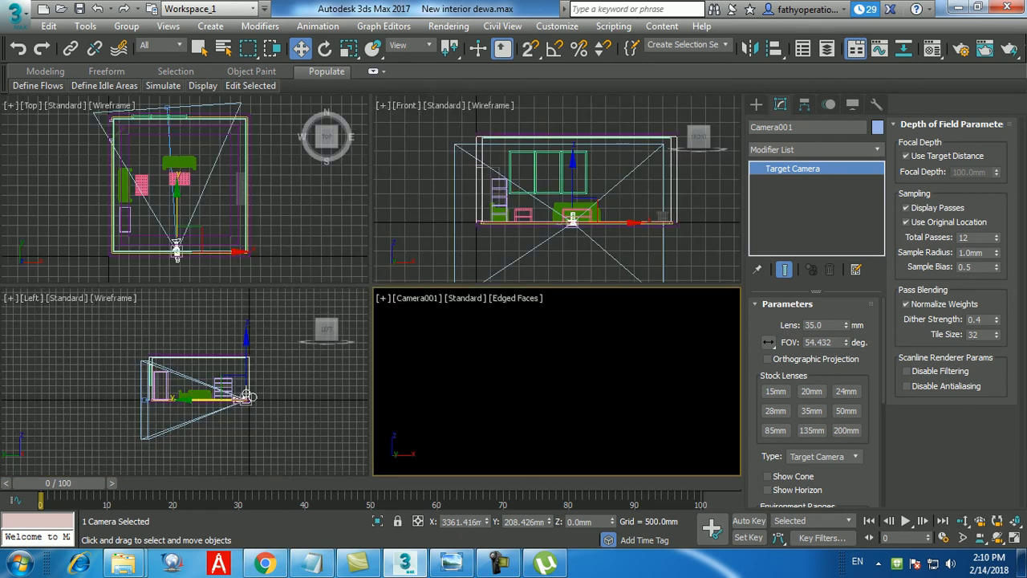
{"action": "left_click_drag", "start_coordinate": [176, 210], "coordinate": [176, 204]}
{"action": "left_click_drag", "start_coordinate": [243, 396], "coordinate": [245, 389]}
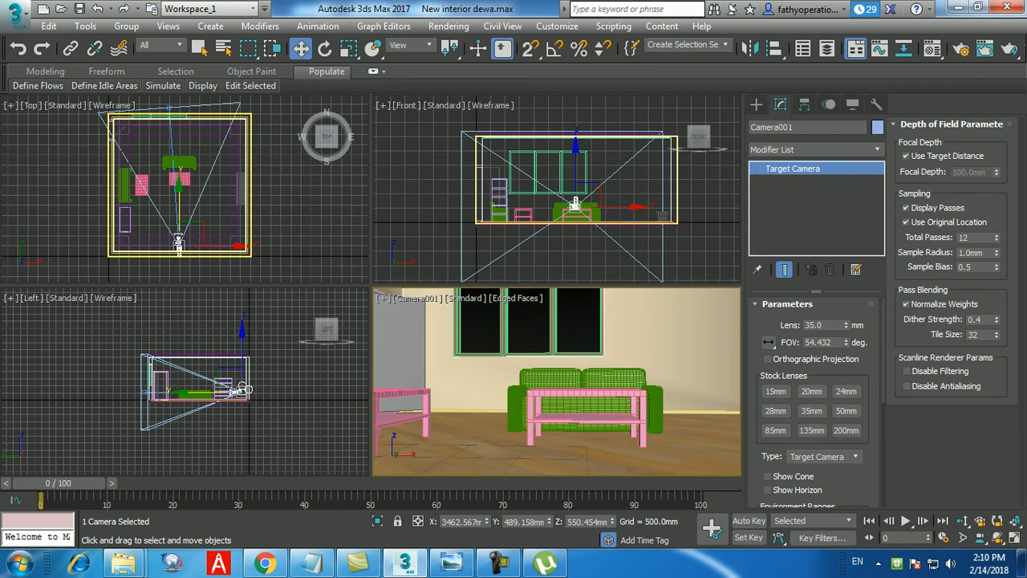
Step: Set the camera's lens to 18 mm and shift the camera view to about X 3182, Y 469, Z 663 mm
{"action": "double_click", "coordinate": [816, 325]}
{"action": "type", "text": "18"}
{"action": "key", "text": "Return"}
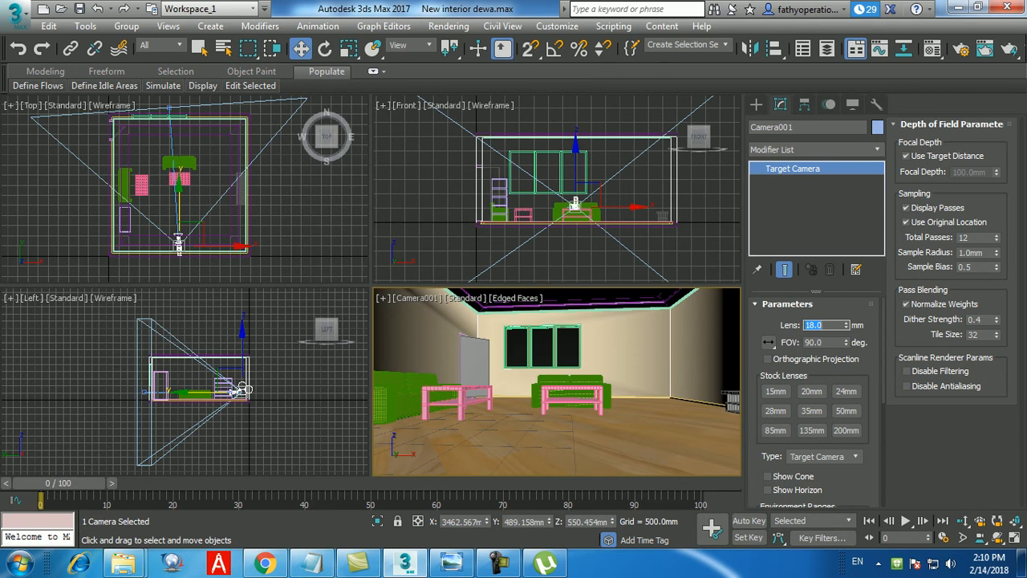
{"action": "middle_click_drag", "start_coordinate": [573, 389], "coordinate": [579, 392]}
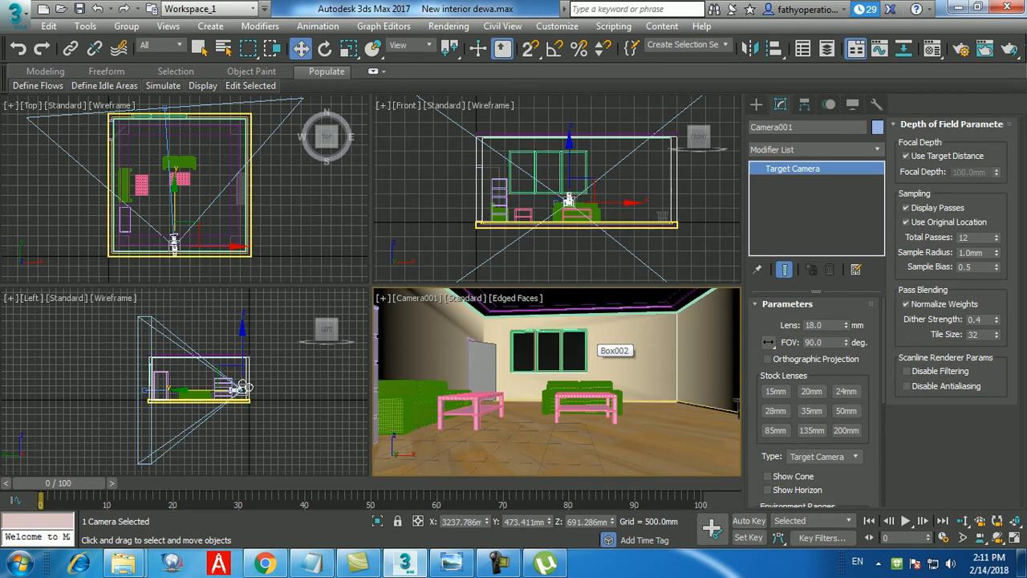
{"action": "left_click", "coordinate": [767, 476]}
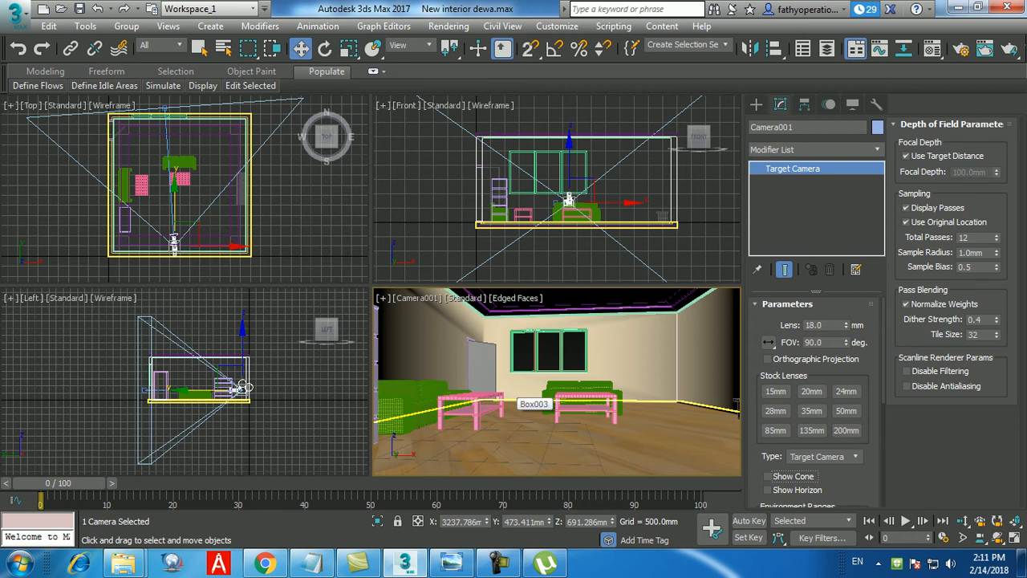
{"action": "middle_click_drag", "start_coordinate": [517, 389], "coordinate": [521, 387]}
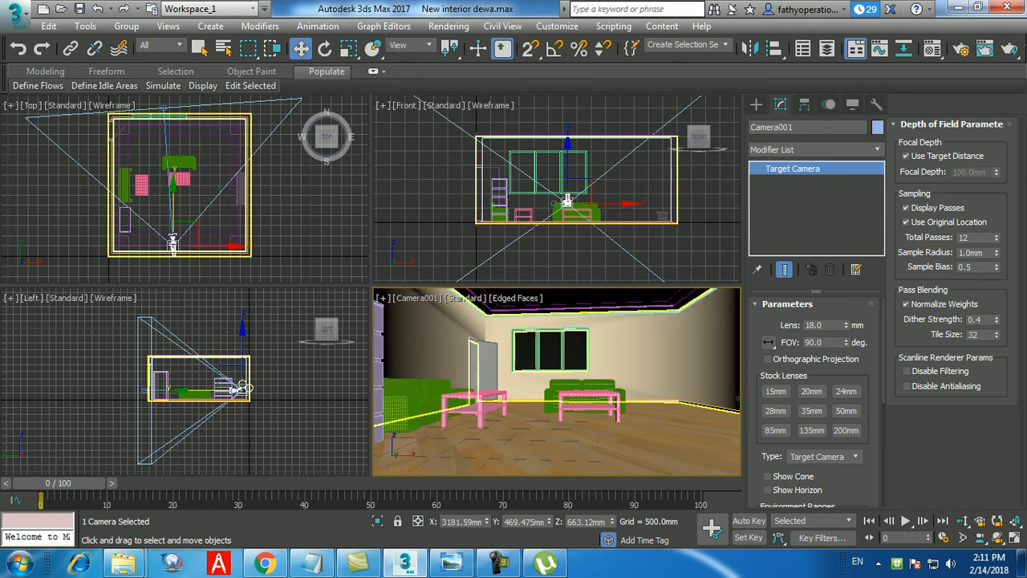
{"action": "left_click", "coordinate": [552, 371]}
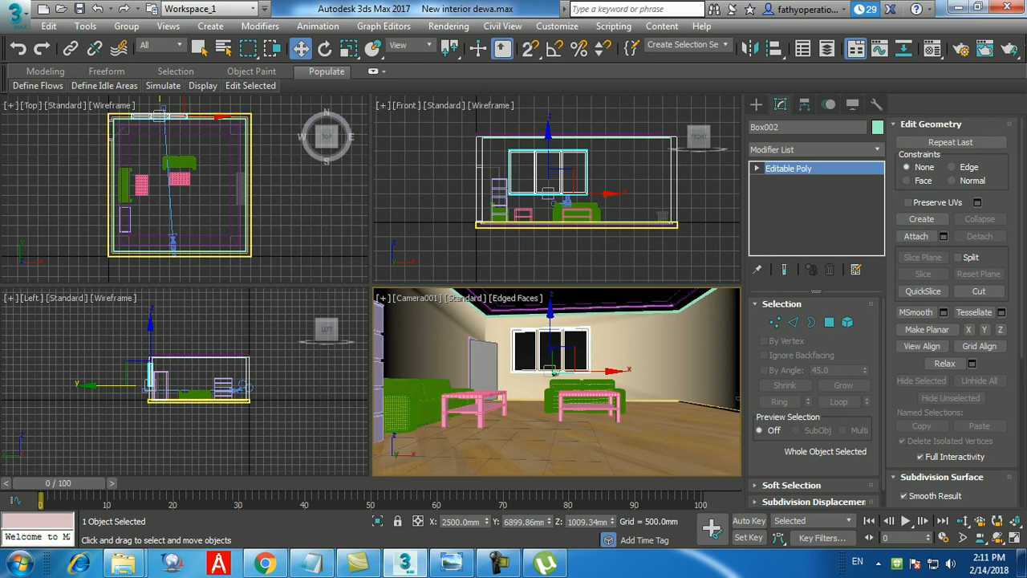
{"action": "left_click", "coordinate": [499, 563]}
{"action": "key", "text": "F9"}
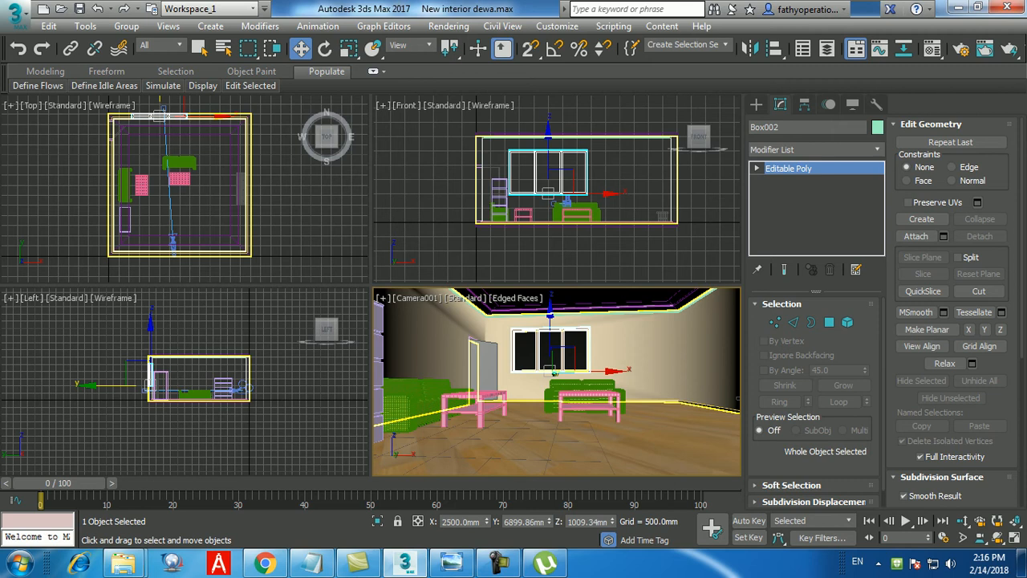
{"action": "left_click", "coordinate": [231, 145]}
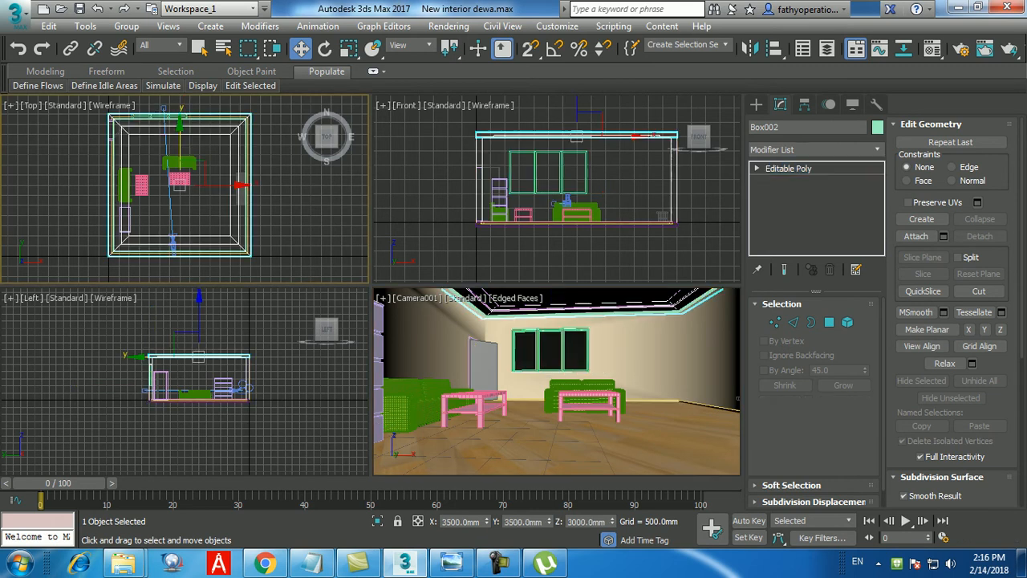
Step: Select the camera in the Left view and examine its lens and field-of-view values
{"action": "left_click", "coordinate": [243, 388]}
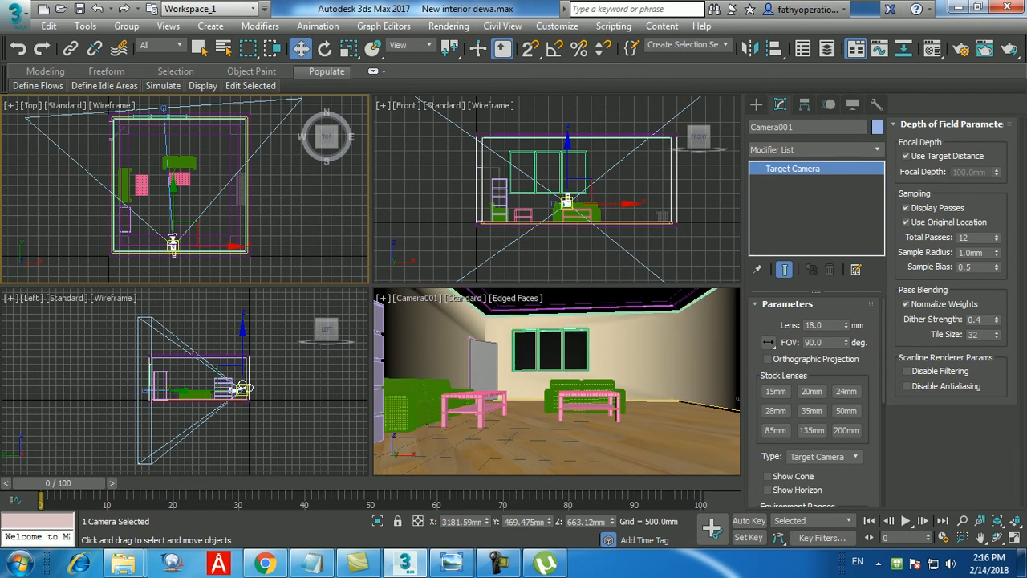
{"action": "double_click", "coordinate": [814, 325]}
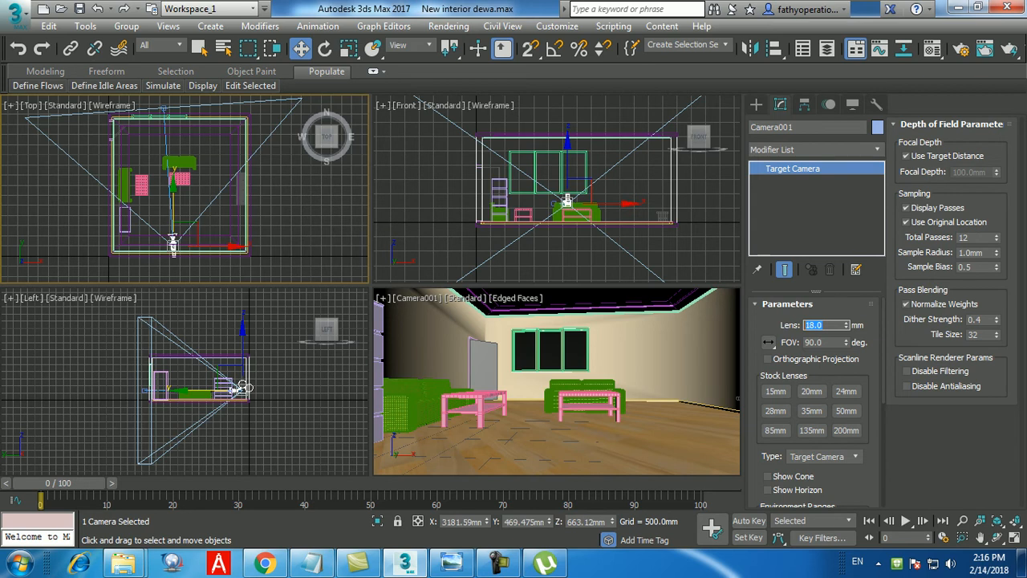
{"action": "key", "text": "ctrl+d"}
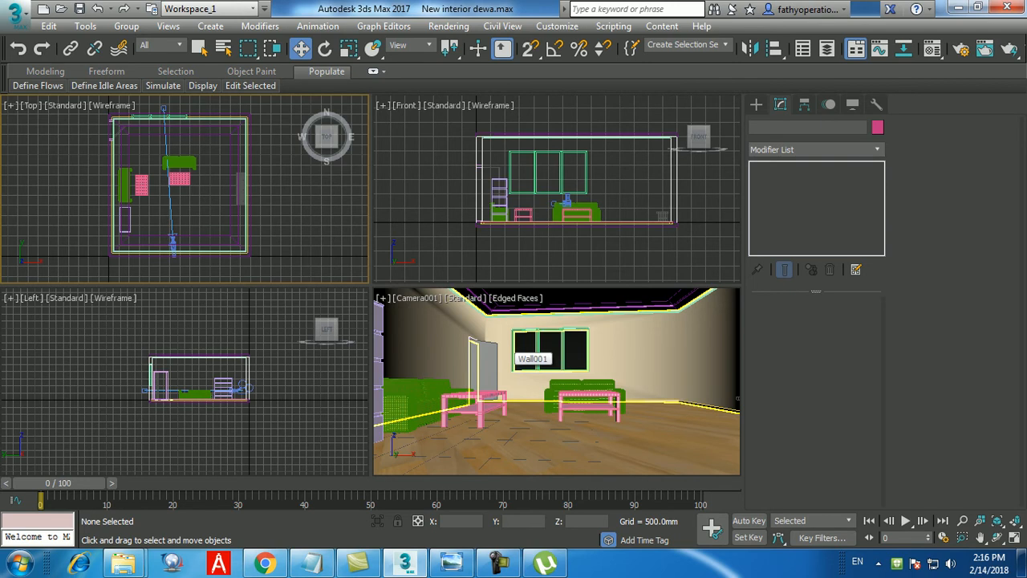
{"action": "left_click", "coordinate": [241, 390]}
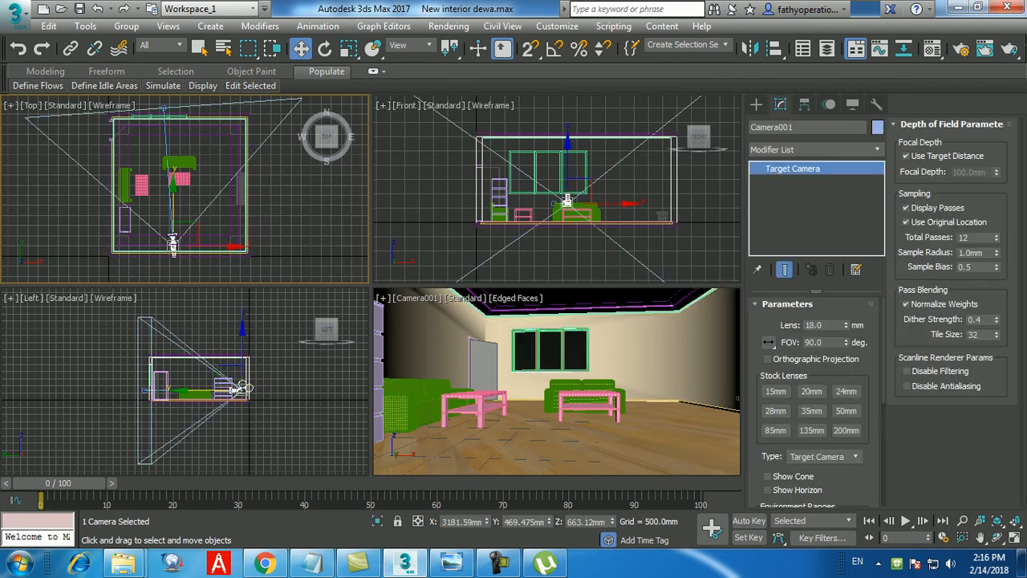
{"action": "double_click", "coordinate": [814, 325]}
{"action": "key", "text": "Tab"}
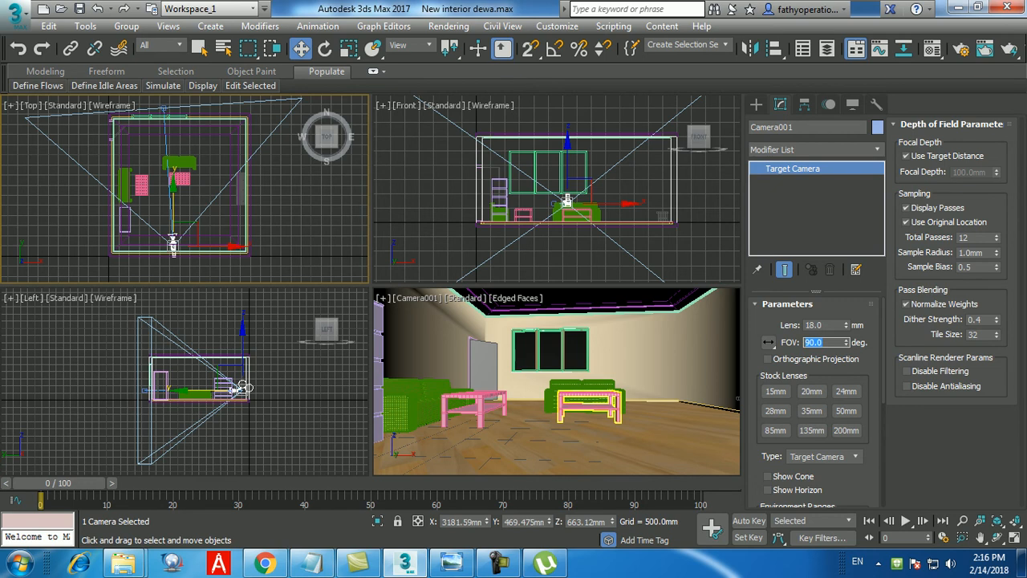
{"action": "left_click", "coordinate": [590, 402]}
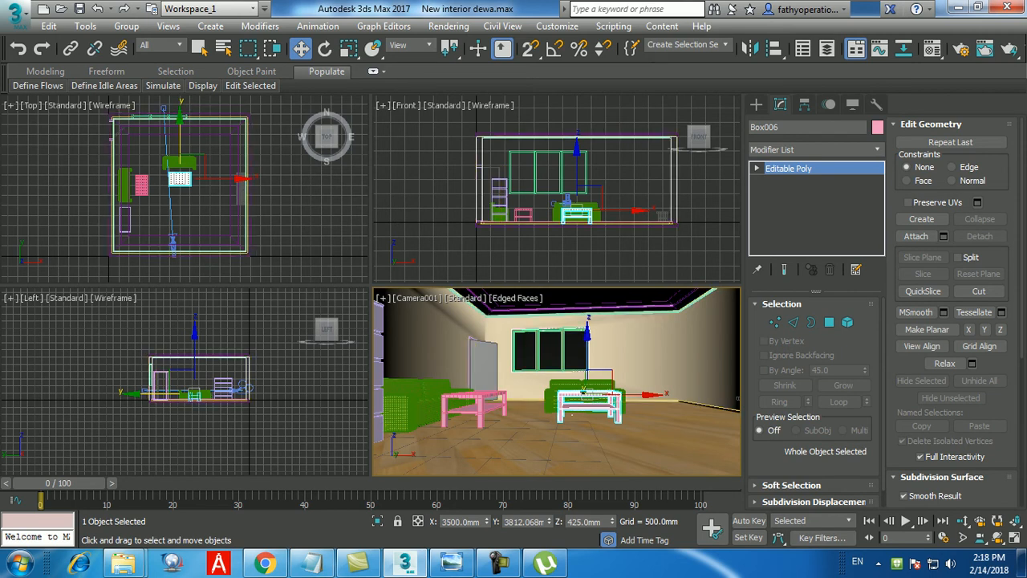
{"action": "left_click", "coordinate": [281, 193]}
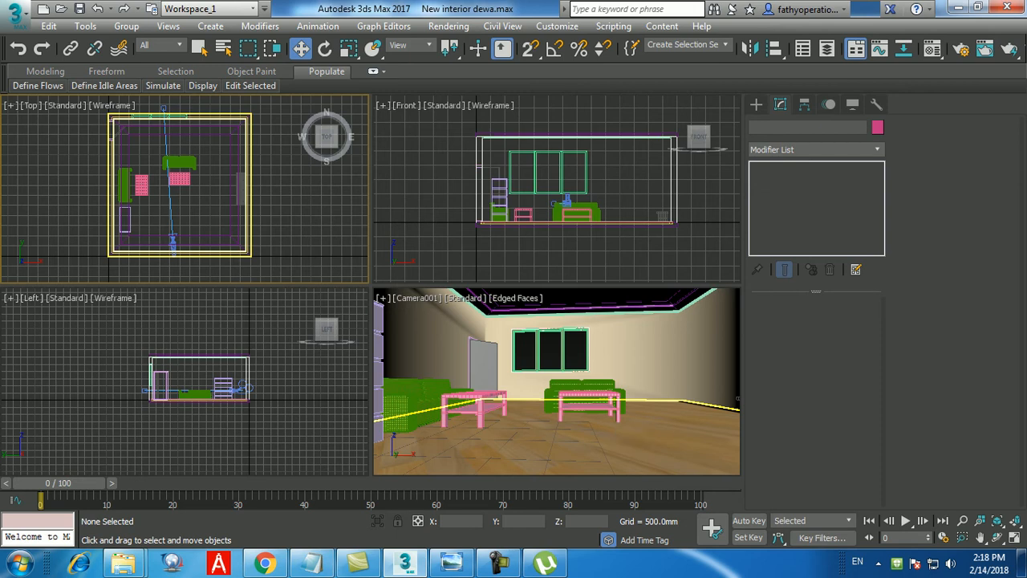
{"action": "left_click", "coordinate": [585, 416]}
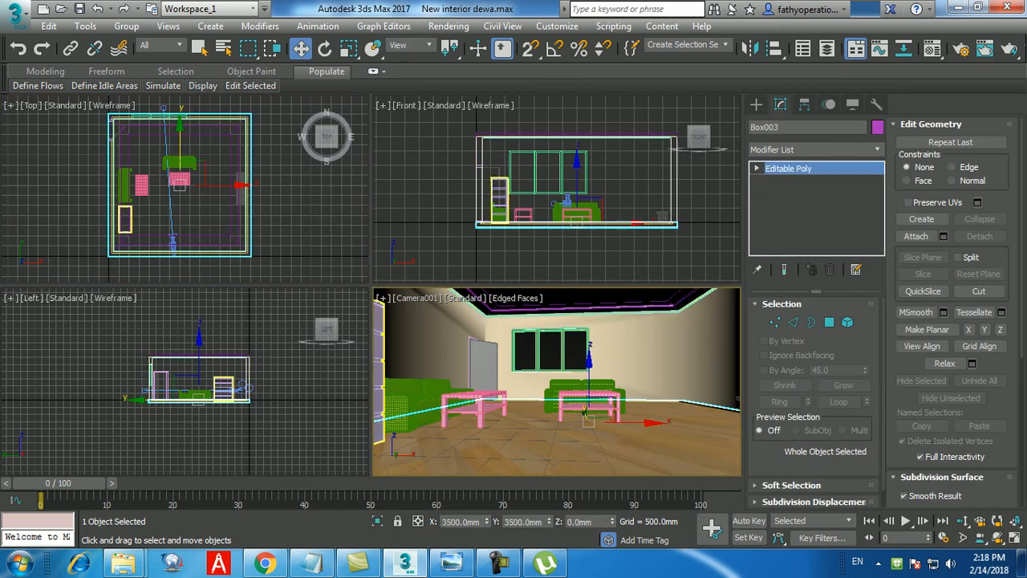
{"action": "left_click", "coordinate": [144, 224]}
{"action": "left_click", "coordinate": [145, 236]}
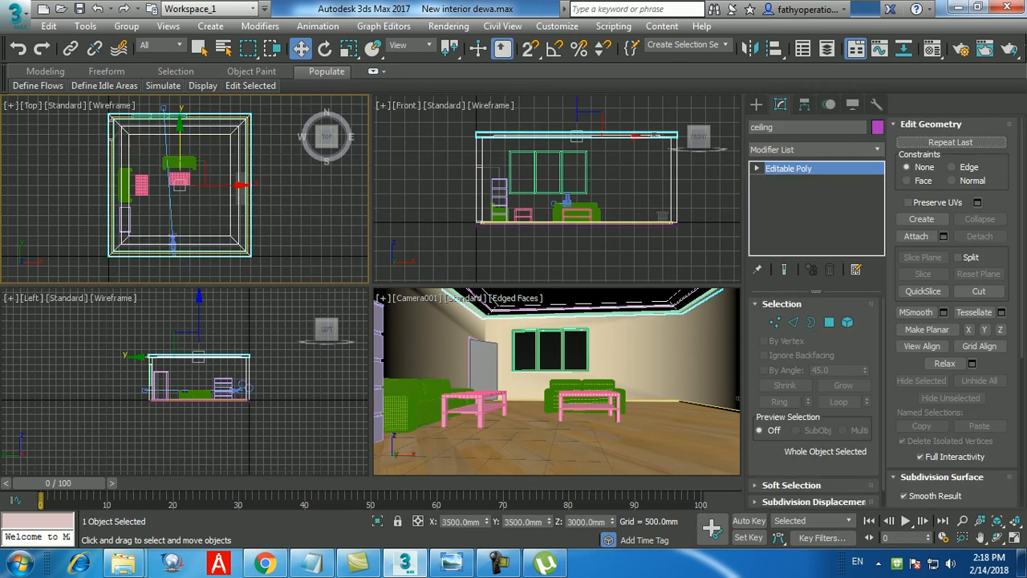
{"action": "key", "text": "ctrl+d"}
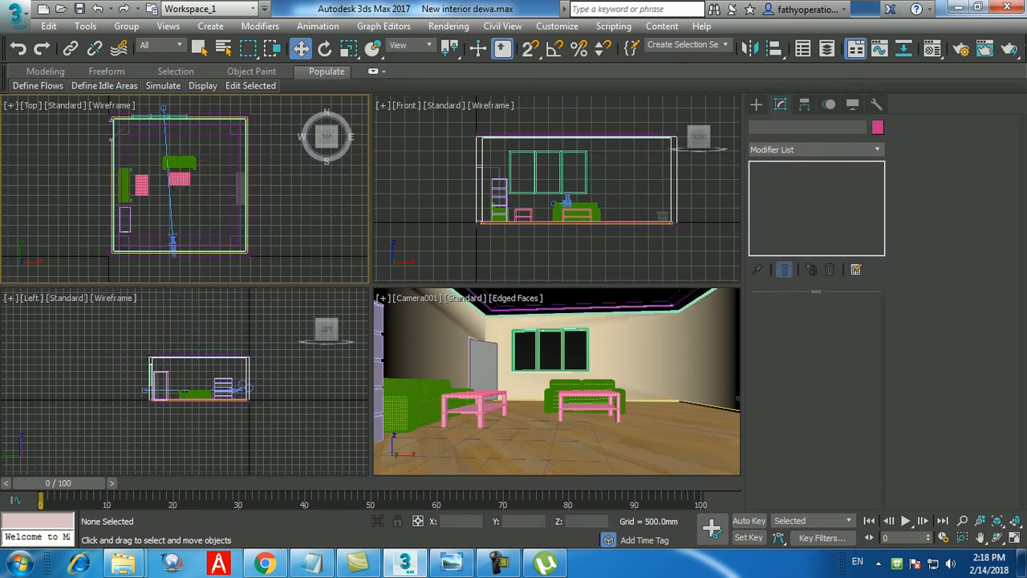
{"action": "left_click", "coordinate": [586, 416]}
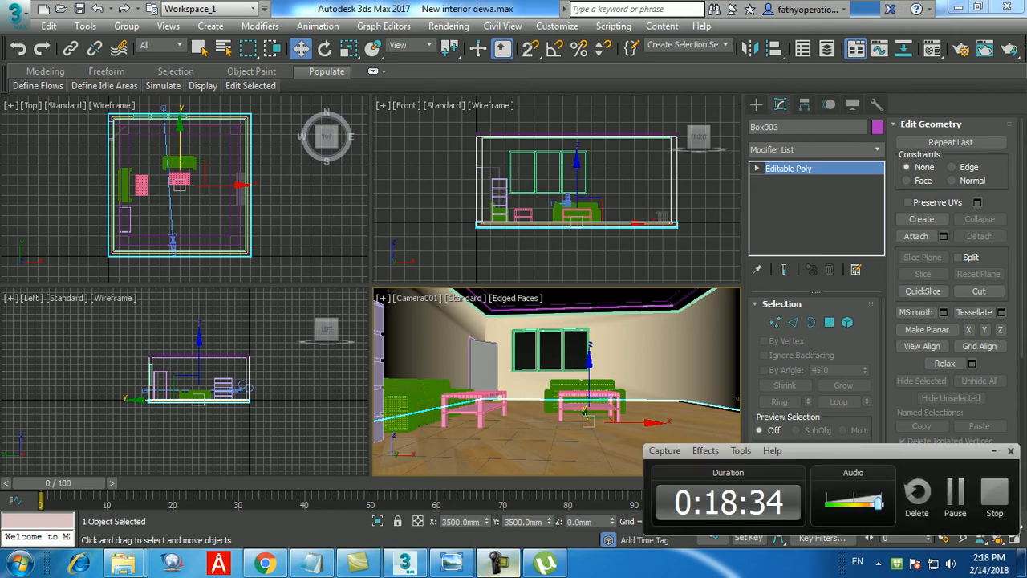
{"action": "left_click", "coordinate": [451, 563]}
{"action": "left_click", "coordinate": [451, 564]}
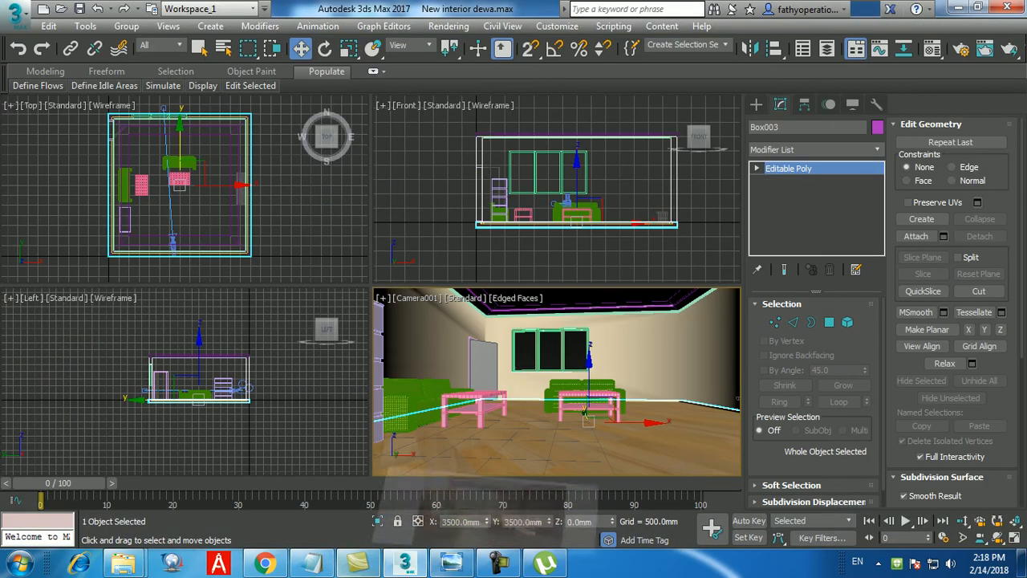
Step: Switch to the Notepad notes and add the heading "Lighting" below the camera list
{"action": "left_click", "coordinate": [312, 564]}
{"action": "key", "text": "Return"}
{"action": "key", "text": "Return"}
{"action": "key", "text": "Return"}
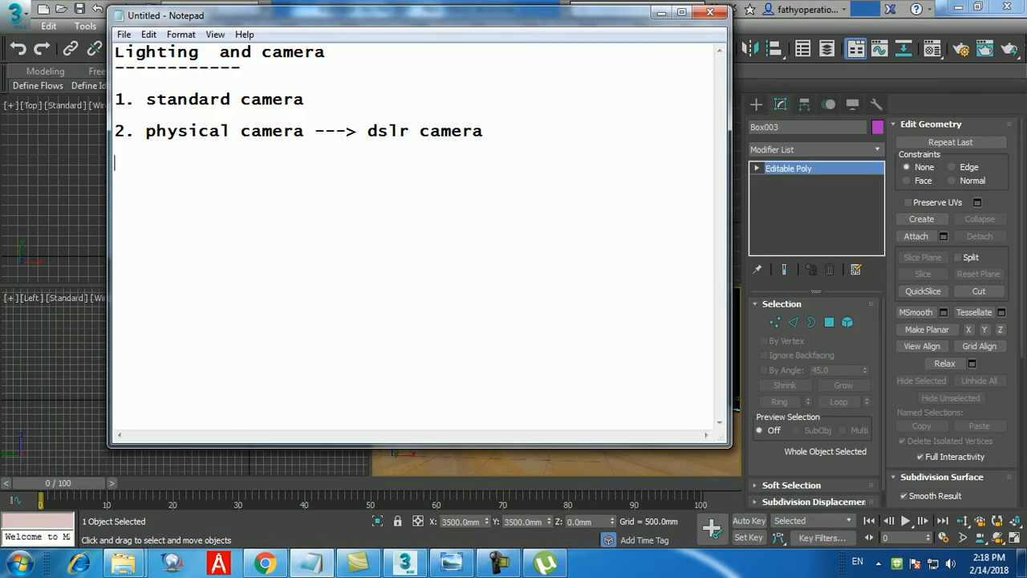
{"action": "type", "text": "Lighting"}
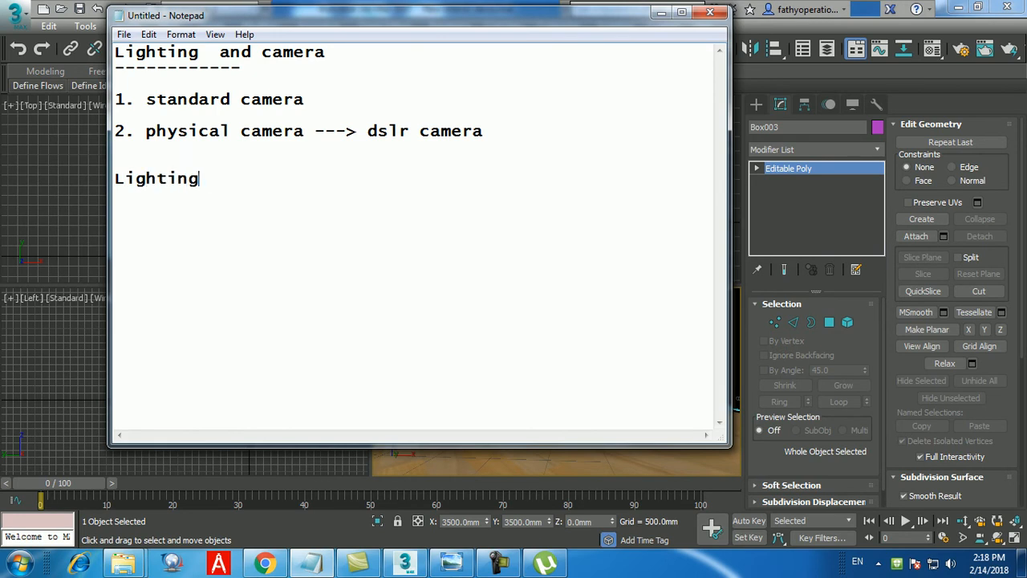
Step: Under the Lighting heading, write the first item "1. Daylight system sun and sky"
{"action": "key", "text": "Return"}
{"action": "key", "text": "Return"}
{"action": "type", "text": "1. Daylight systt"}
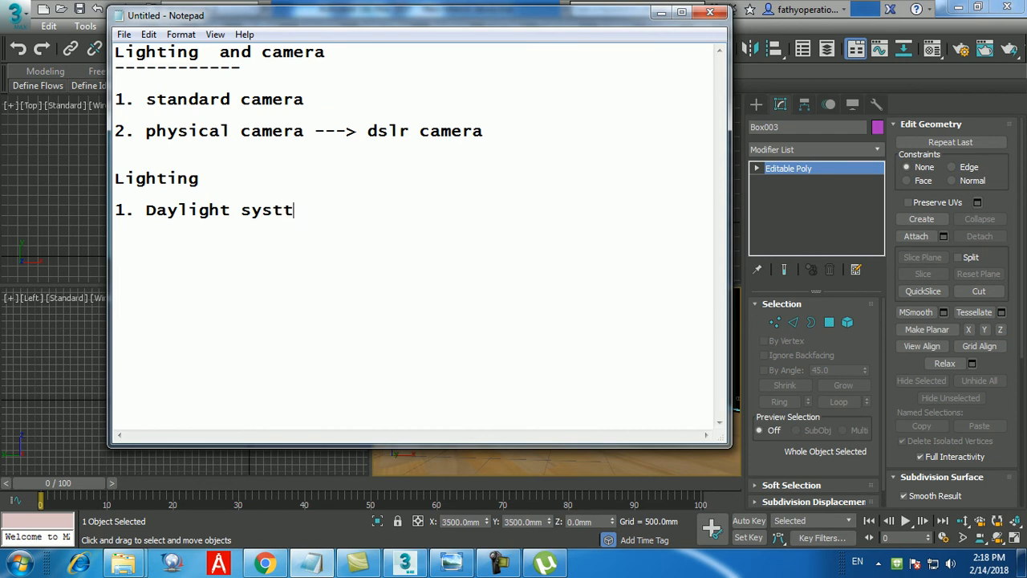
{"action": "key", "text": "BackSpace"}
{"action": "type", "text": "em sun and sky"}
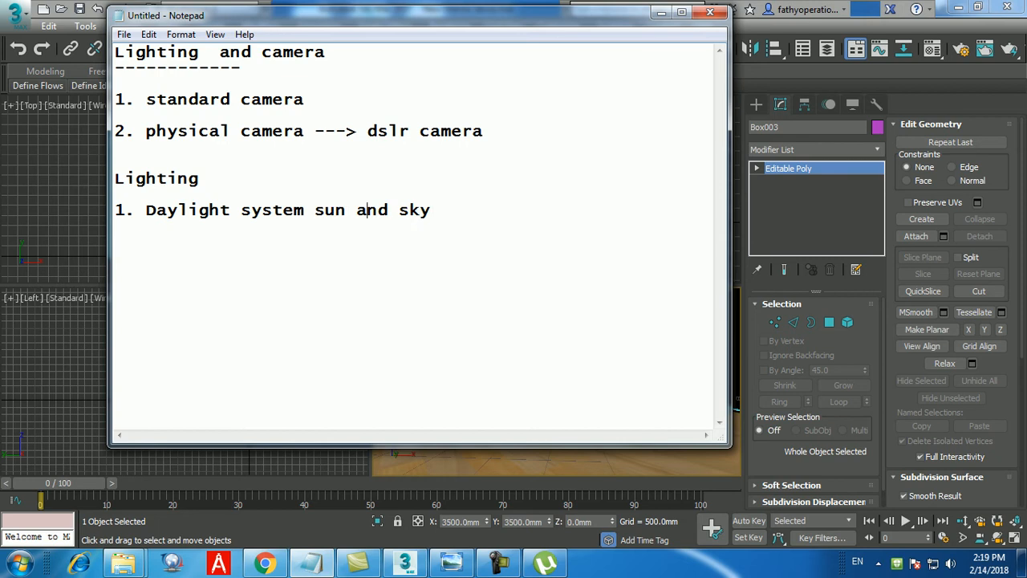
Step: Insert "---->Mental ray" before "sun and sky" in the daylight system item
{"action": "left_click", "coordinate": [314, 210]}
{"action": "type", "text": "---->"}
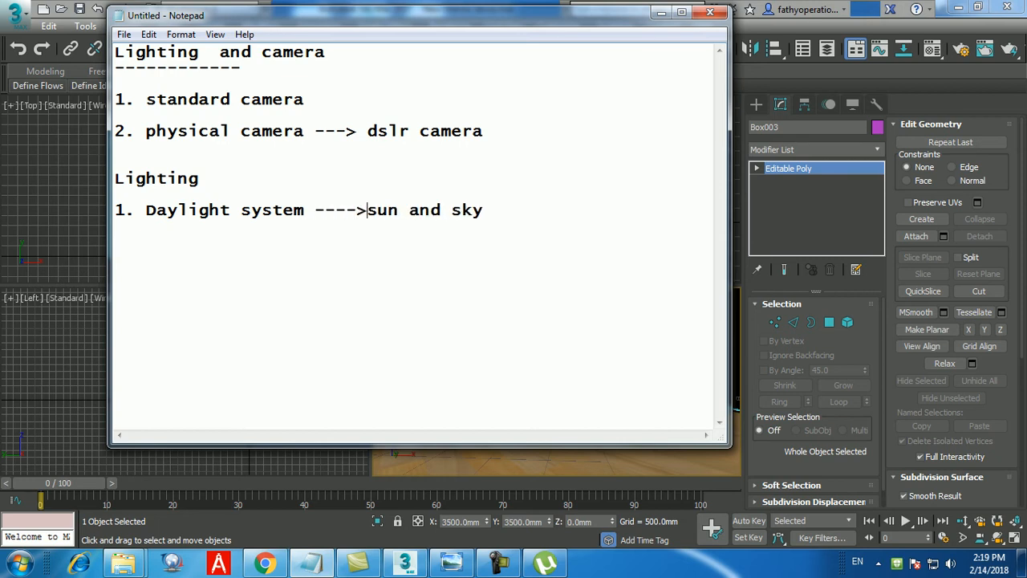
{"action": "type", "text": "Mental rauy"}
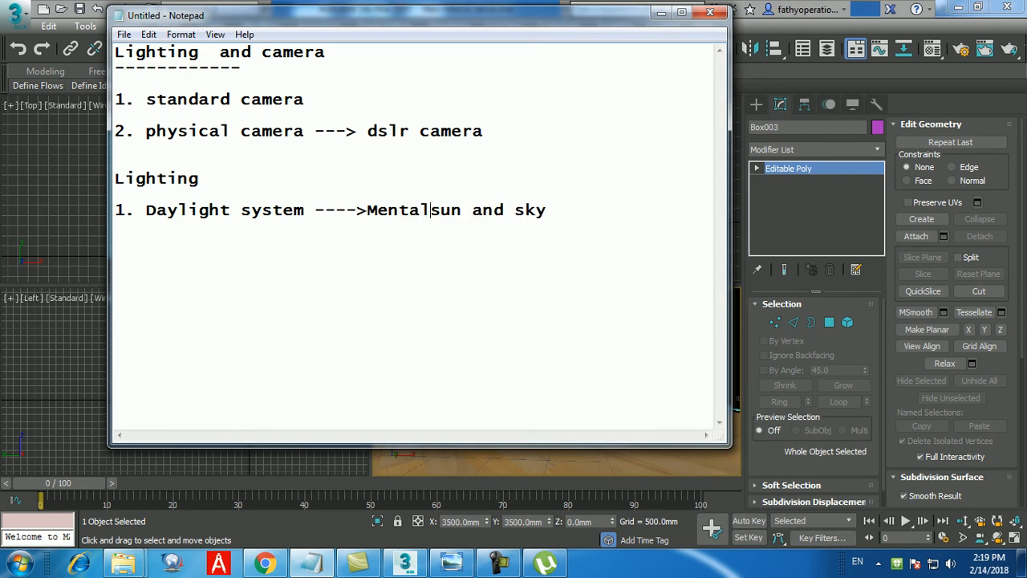
{"action": "key", "text": "BackSpace"}
{"action": "key", "text": "BackSpace"}
{"action": "type", "text": "y"}
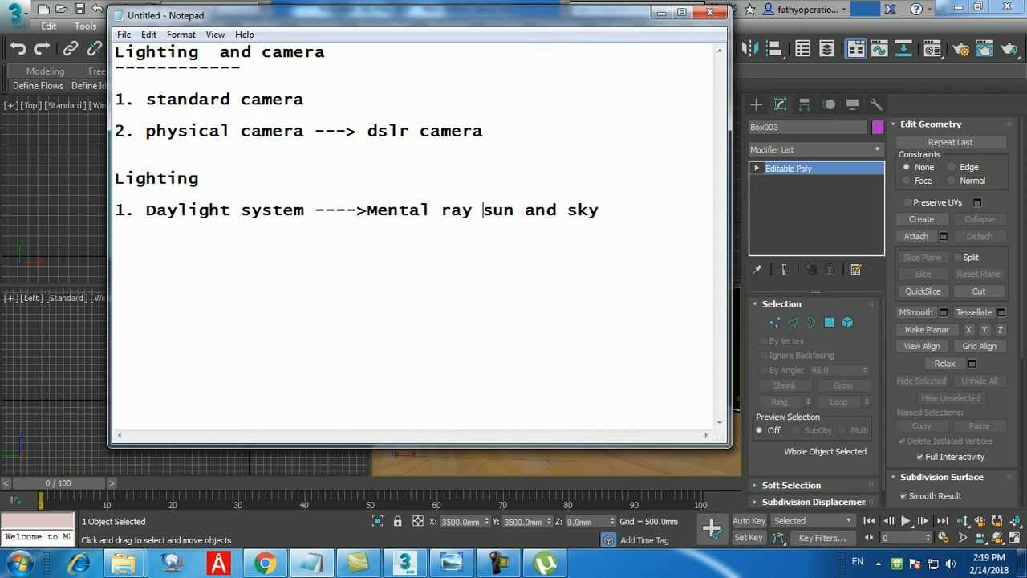
Step: Add the heading "Rendering" at the end of the notes, with the line "Indirect lights" beneath it
{"action": "key", "text": "End"}
{"action": "key", "text": "Return"}
{"action": "key", "text": "Return"}
{"action": "type", "text": "Rendering"}
{"action": "key", "text": "Return"}
{"action": "type", "text": "Indire"}
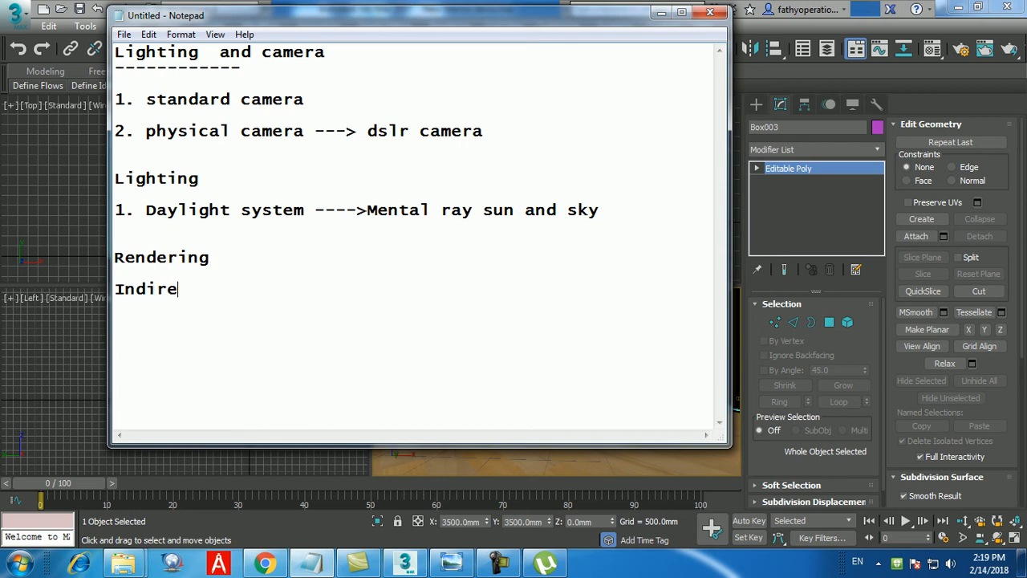
{"action": "type", "text": "ct lights "}
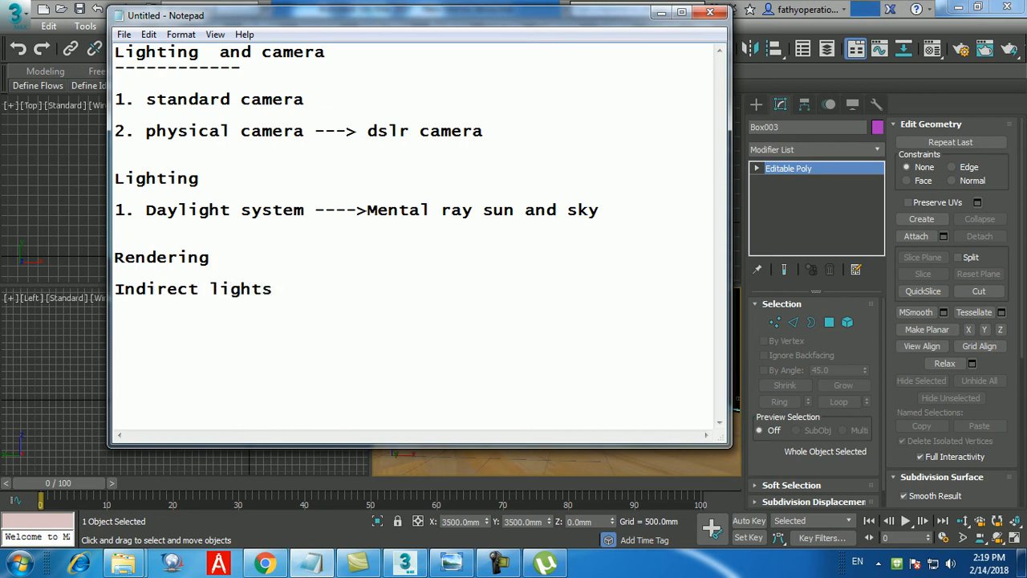
Step: Add the line "global illumination" below "Indirect lights" in the Rendering notes
{"action": "type", "text": "1."}
{"action": "key", "text": "BackSpace"}
{"action": "key", "text": "BackSpace"}
{"action": "key", "text": "BackSpace"}
{"action": "type", "text": "global il"}
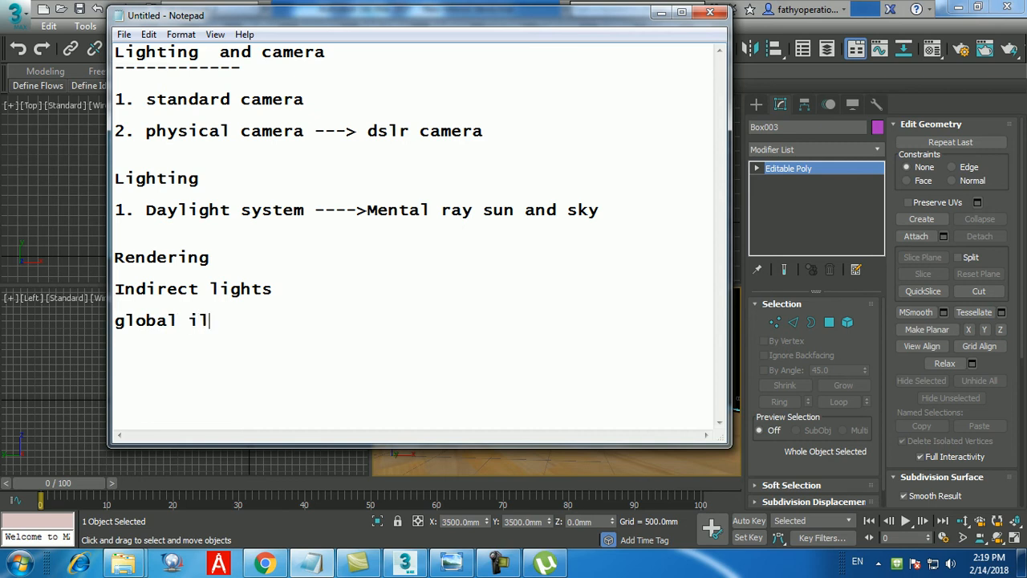
{"action": "type", "text": "lumination"}
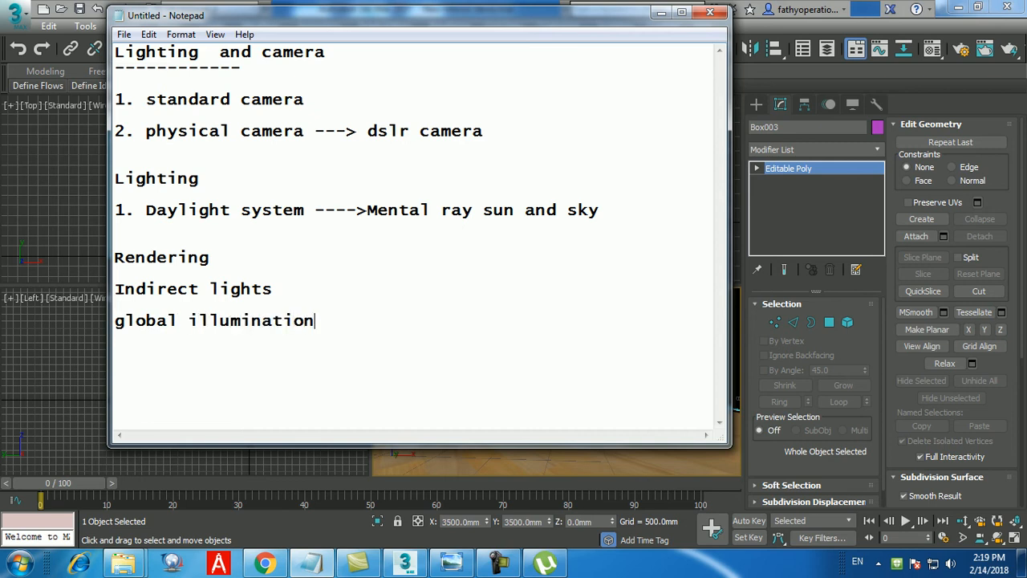
Step: List "1. Final gather" and "2. Photons" beneath the global illumination line
{"action": "key", "text": "Return"}
{"action": "type", "text": "1. Final gather"}
{"action": "key", "text": "Return"}
{"action": "type", "text": "2. Ph"}
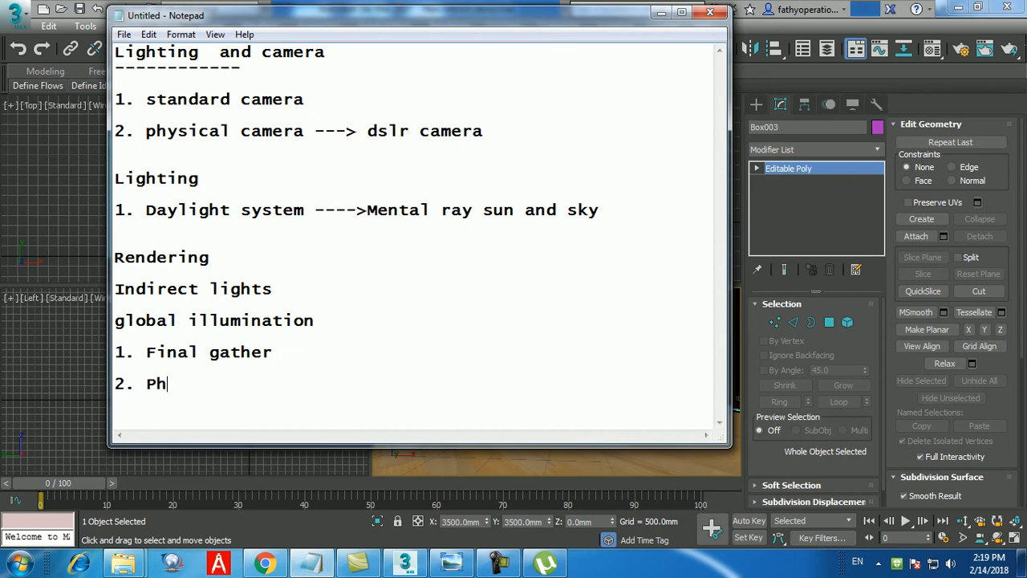
{"action": "type", "text": "otons"}
Step: Switch to Windows Explorer and open the folder "we" inside Desktop Files on the D: drive
{"action": "key", "text": "super+d"}
{"action": "key", "text": "super+e"}
{"action": "double_click", "coordinate": [414, 114]}
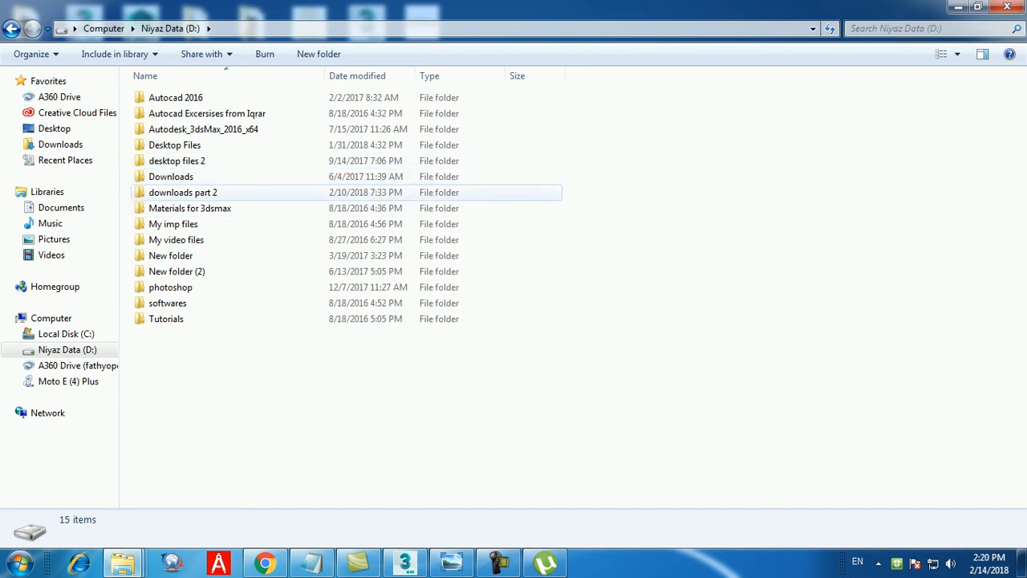
{"action": "double_click", "coordinate": [175, 144]}
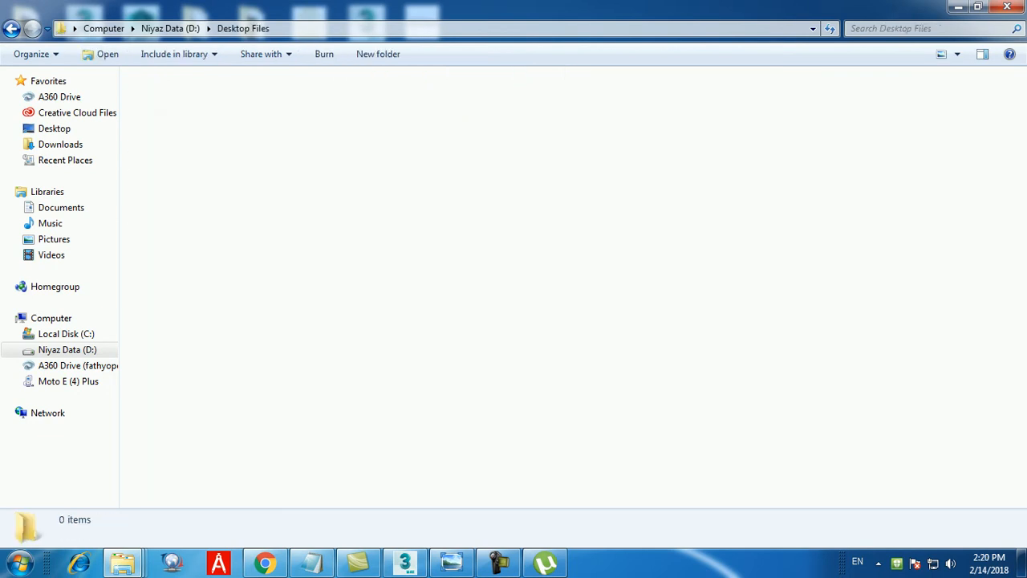
{"action": "scroll", "coordinate": [489, 329], "scroll_direction": "down", "scroll_amount": 1}
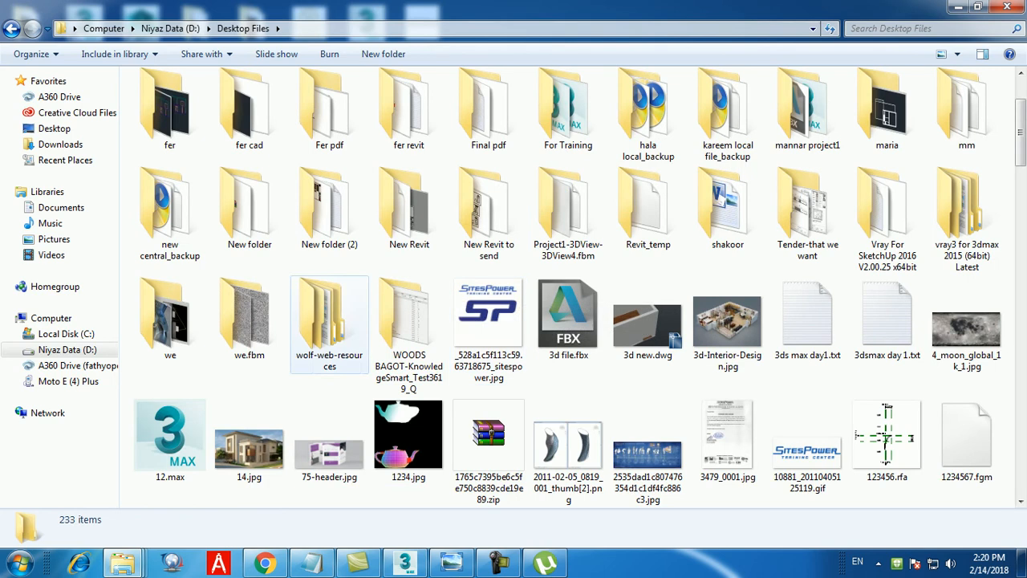
{"action": "left_click", "coordinate": [329, 208]}
{"action": "key", "text": "w"}
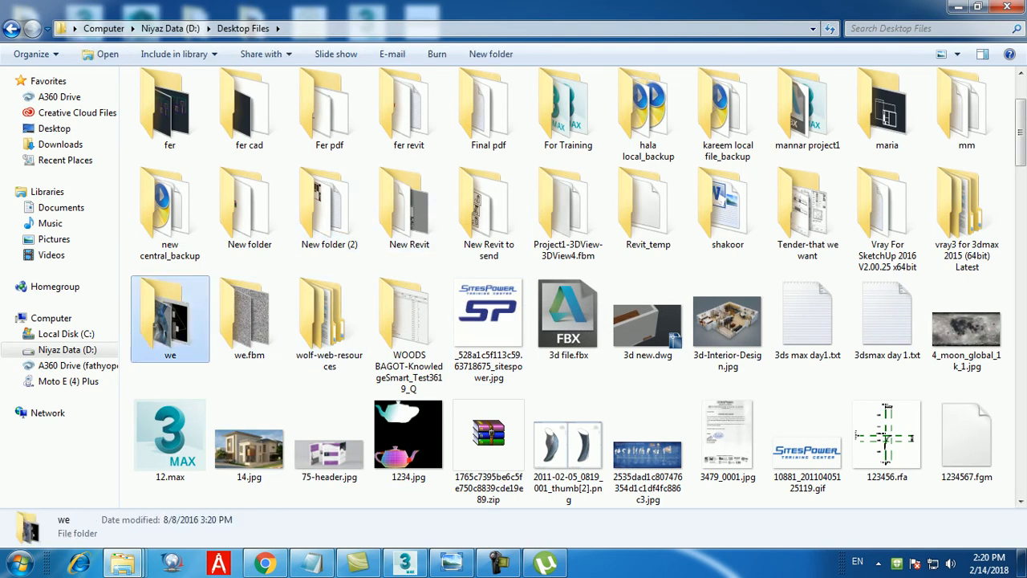
{"action": "double_click", "coordinate": [170, 317]}
Step: Open How-FG-works1.jpg and enlarge it to examine how final gather rays sample the surroundings
{"action": "right_click", "coordinate": [553, 78]}
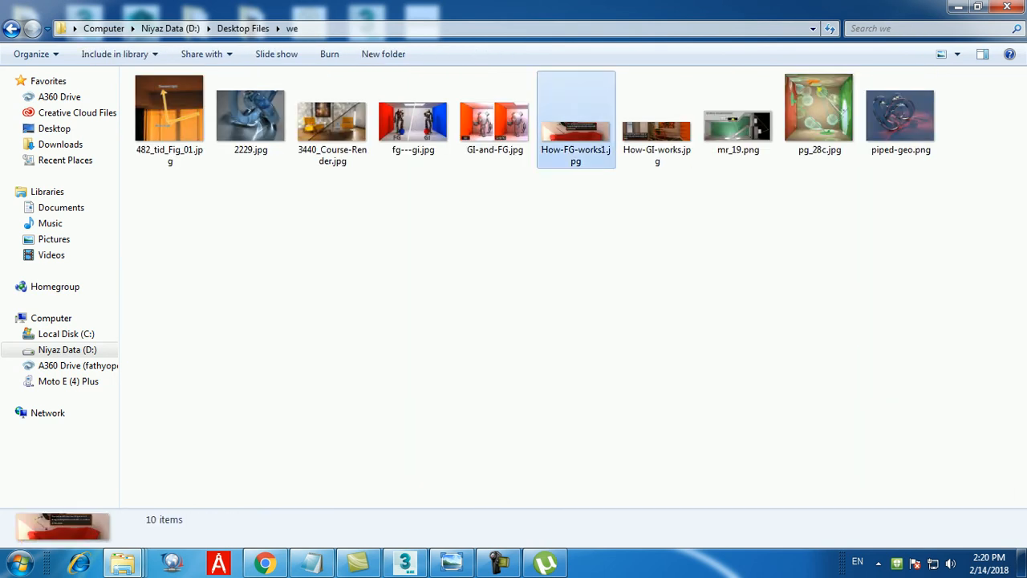
{"action": "left_click", "coordinate": [594, 153]}
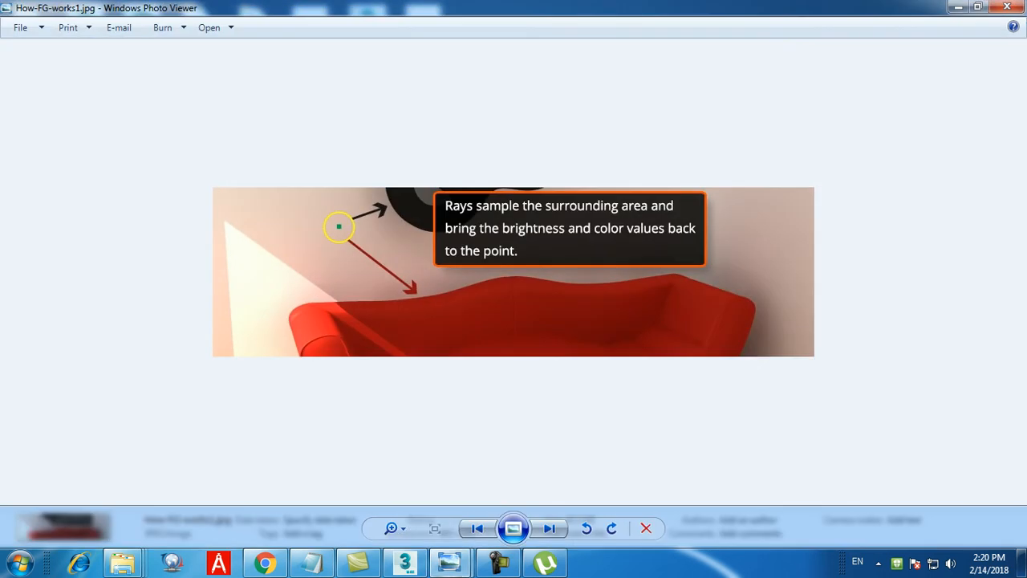
{"action": "scroll", "coordinate": [516, 271], "scroll_direction": "up", "scroll_amount": 3}
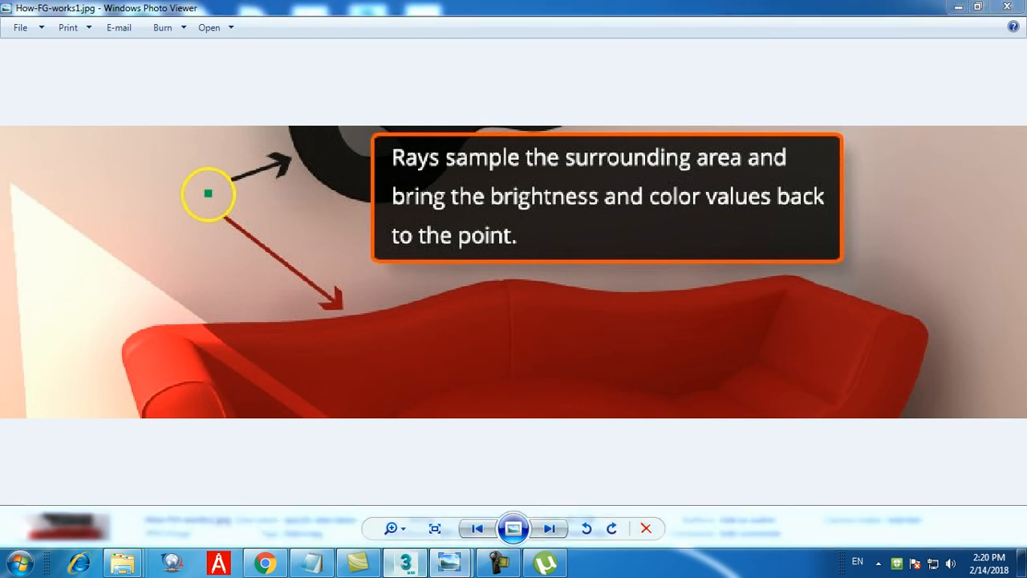
Step: Switch to 3ds Max, put the Notepad notes away, show only the Top viewport and select the target camera
{"action": "left_click", "coordinate": [405, 563]}
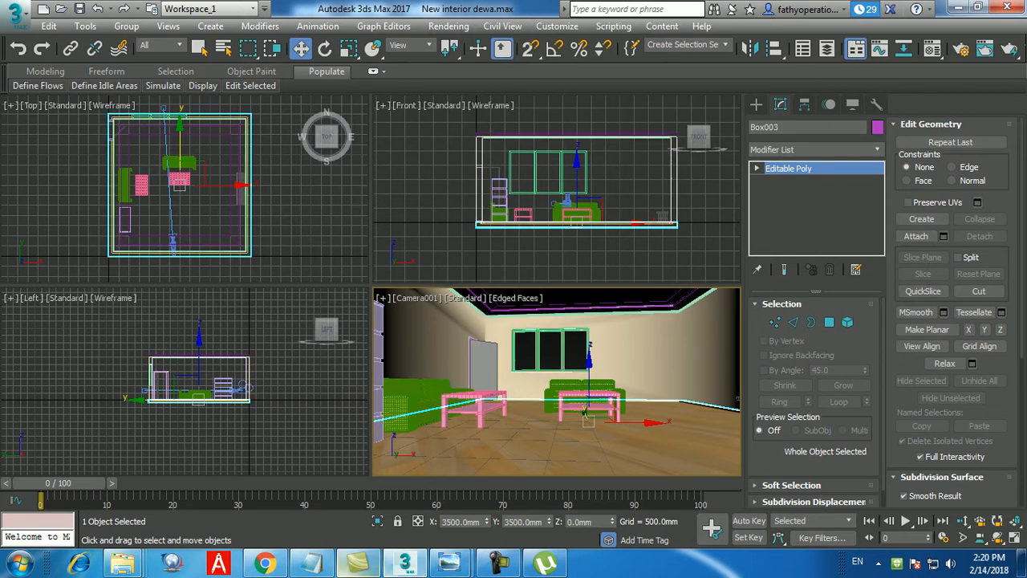
{"action": "left_click", "coordinate": [312, 563]}
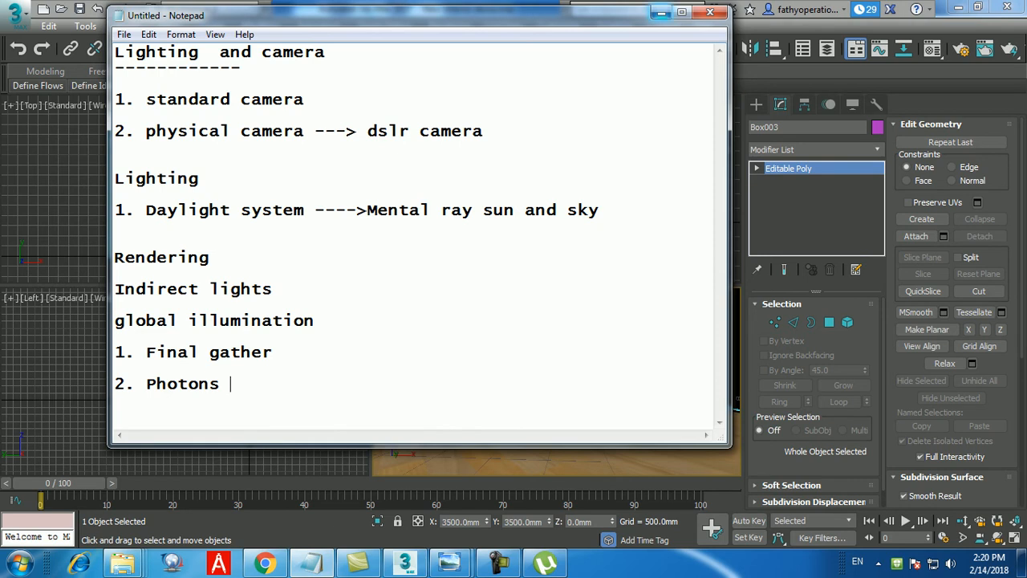
{"action": "left_click", "coordinate": [661, 13]}
{"action": "key", "text": "alt+w"}
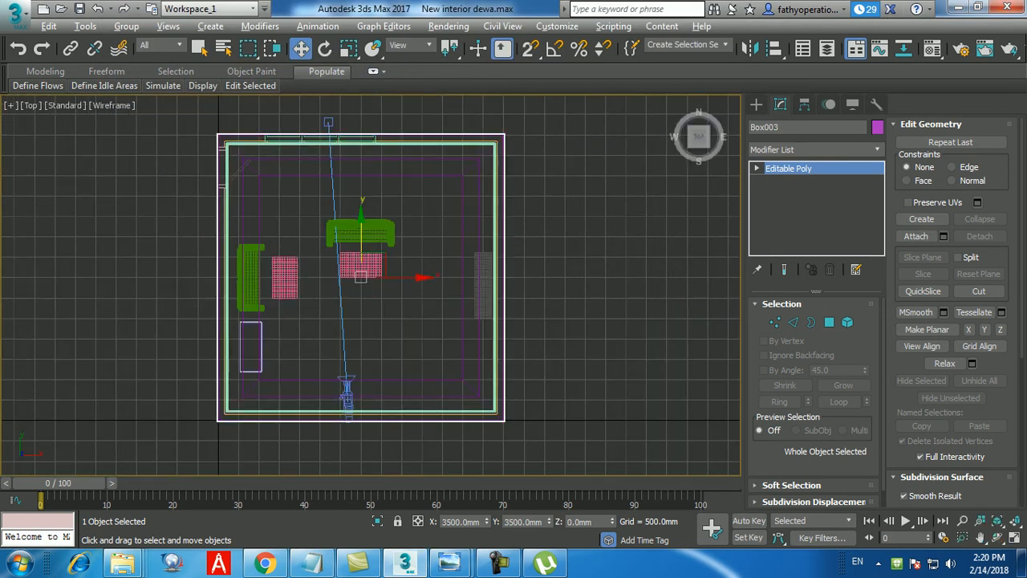
{"action": "left_click", "coordinate": [347, 396]}
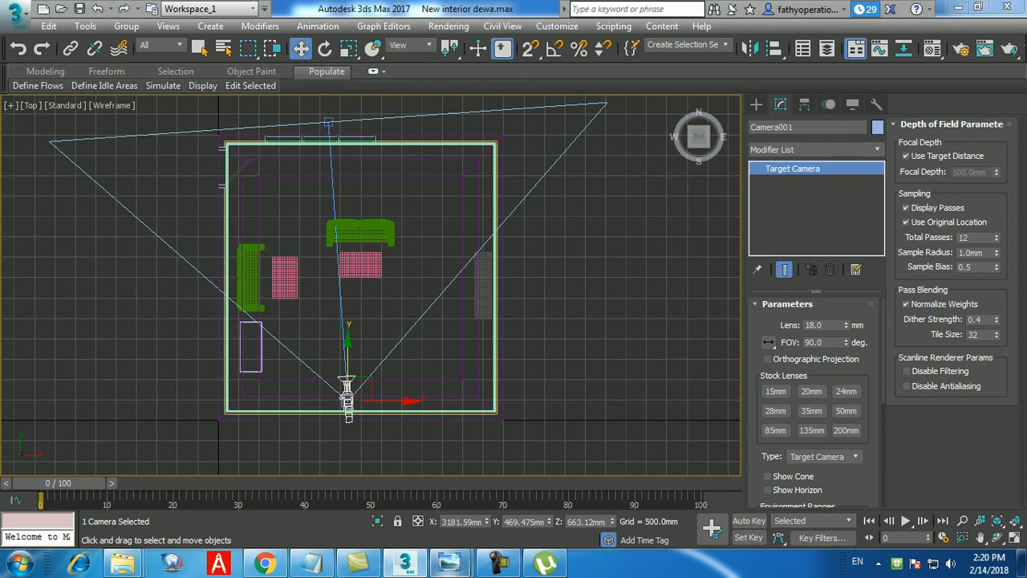
Step: Switch back to the photo viewer and examine the photon bounce illustration How-GI-works.jpg
{"action": "mouse_move", "coordinate": [464, 570]}
{"action": "left_click", "coordinate": [532, 481]}
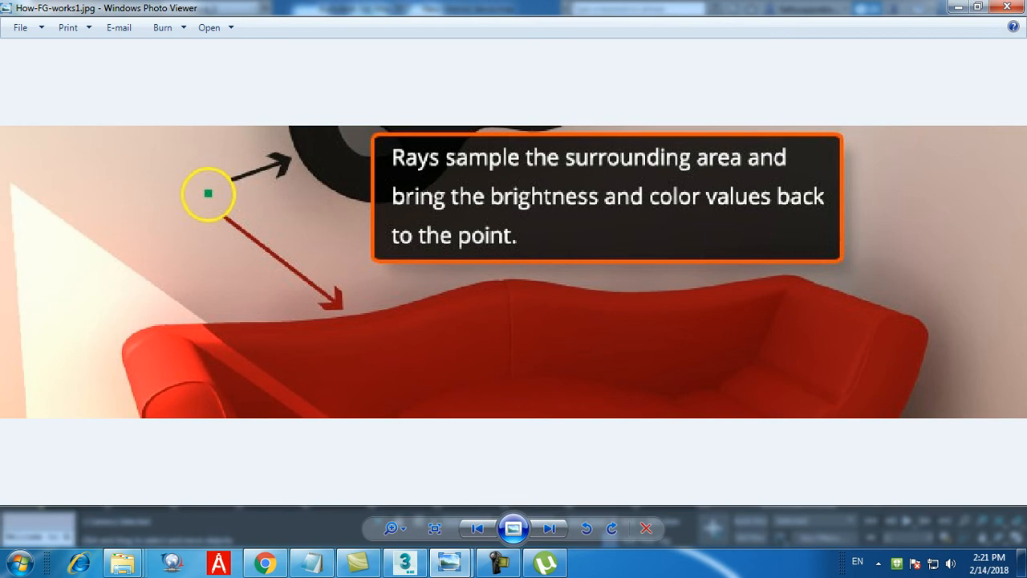
{"action": "left_click", "coordinate": [549, 529]}
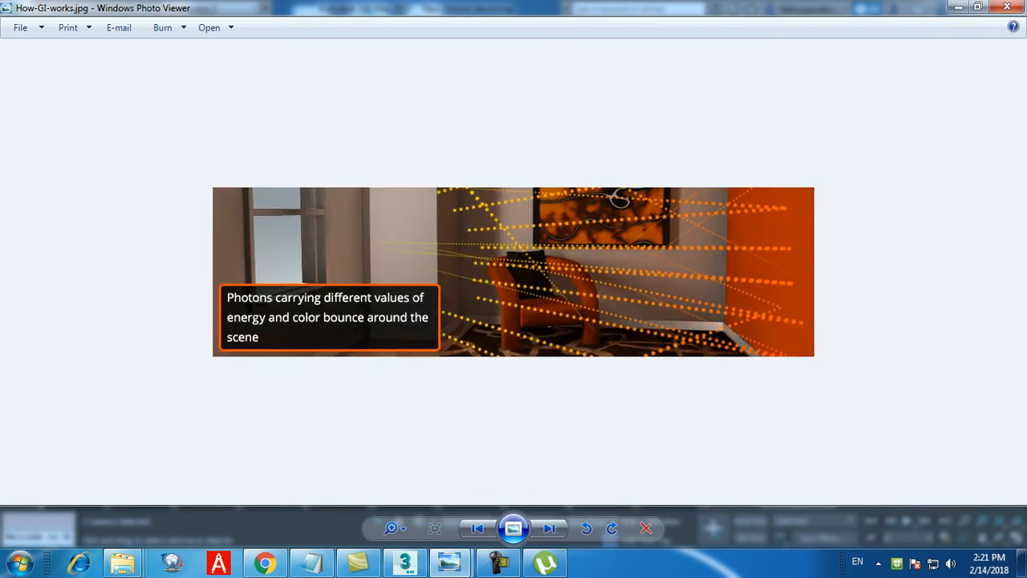
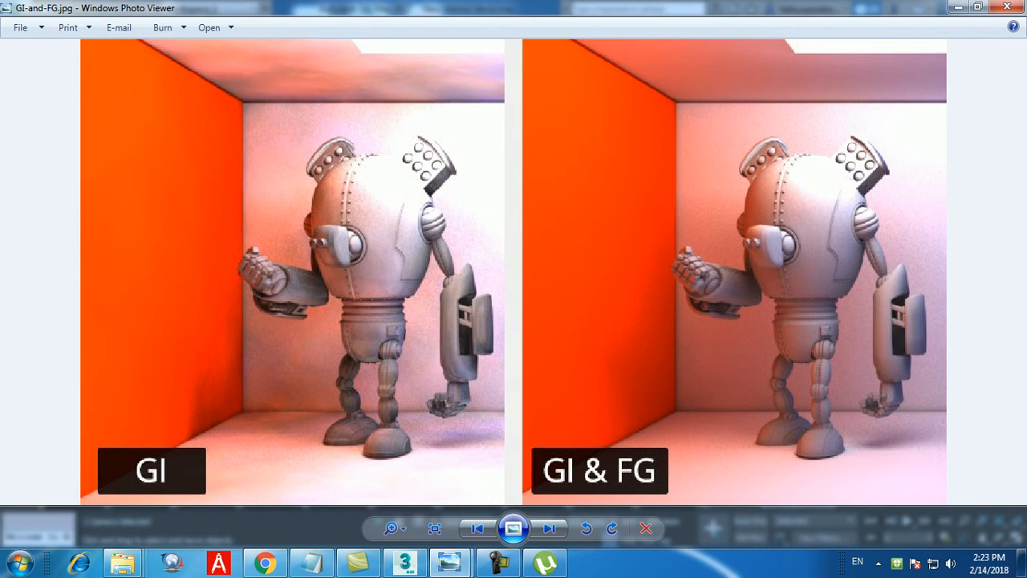
Step: Return to 3ds Max, deselect the camera and restore the four-viewport layout
{"action": "left_click", "coordinate": [405, 564]}
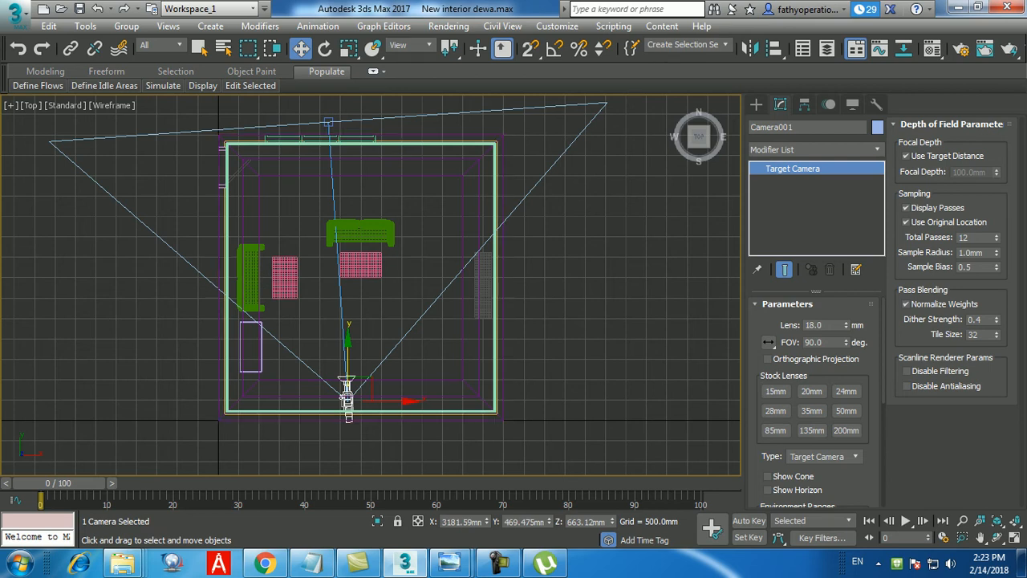
{"action": "key", "text": "ctrl+d"}
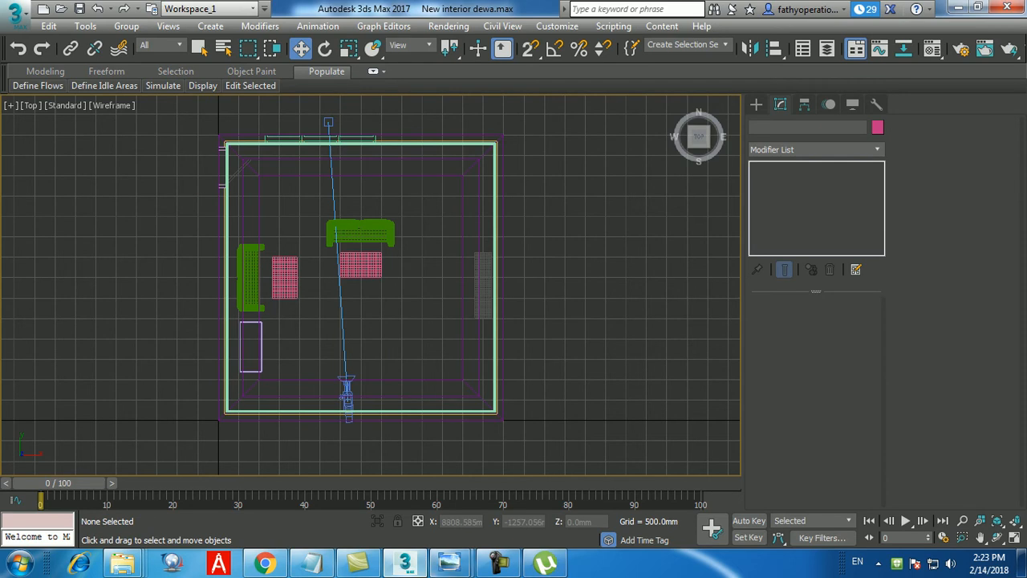
{"action": "key", "text": "alt+Tab"}
{"action": "key", "text": "alt+Tab"}
{"action": "key", "text": "alt+w"}
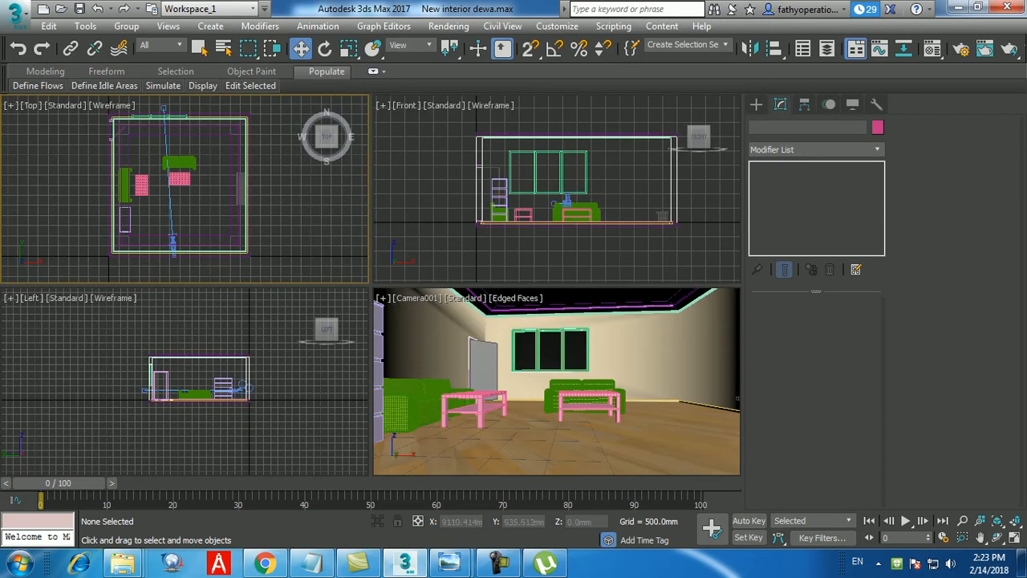
Step: Start creating a Daylight system and decline the recommended change to mr Photographic Exposure Control
{"action": "middle_click_drag", "start_coordinate": [482, 193], "coordinate": [483, 200]}
{"action": "middle_click_drag", "start_coordinate": [296, 214], "coordinate": [283, 231]}
{"action": "middle_click", "coordinate": [481, 193]}
{"action": "scroll", "coordinate": [300, 243], "scroll_direction": "down", "scroll_amount": 2}
{"action": "middle_click_drag", "start_coordinate": [461, 234], "coordinate": [473, 236]}
{"action": "scroll", "coordinate": [473, 235], "scroll_direction": "down", "scroll_amount": 2}
{"action": "middle_click_drag", "start_coordinate": [216, 211], "coordinate": [166, 204]}
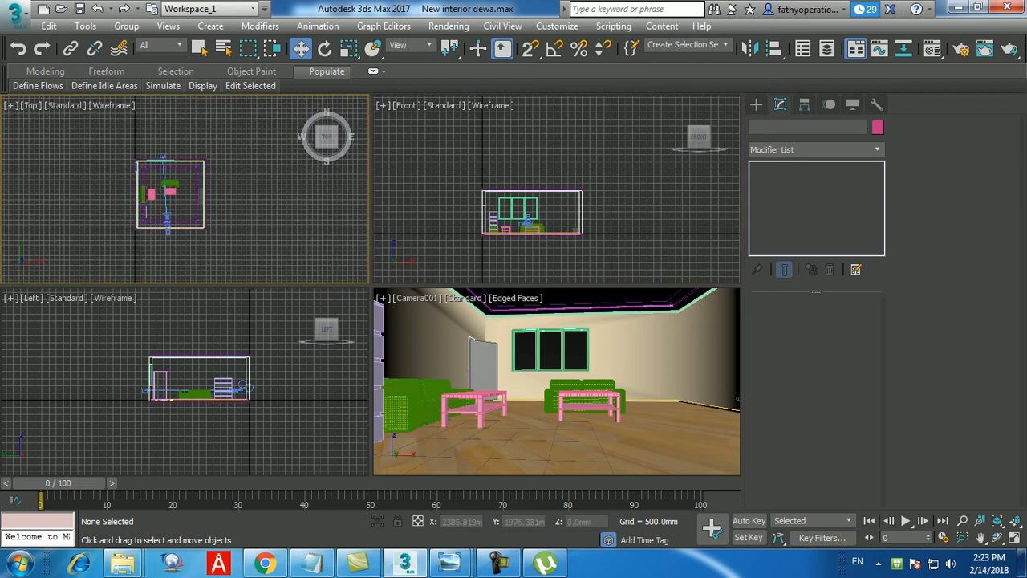
{"action": "middle_click", "coordinate": [462, 209]}
{"action": "middle_click", "coordinate": [297, 195]}
{"action": "mouse_move", "coordinate": [308, 222]}
{"action": "middle_mouse_down"}
{"action": "mouse_move", "coordinate": [321, 219]}
{"action": "mouse_move", "coordinate": [312, 238]}
{"action": "middle_mouse_up"}
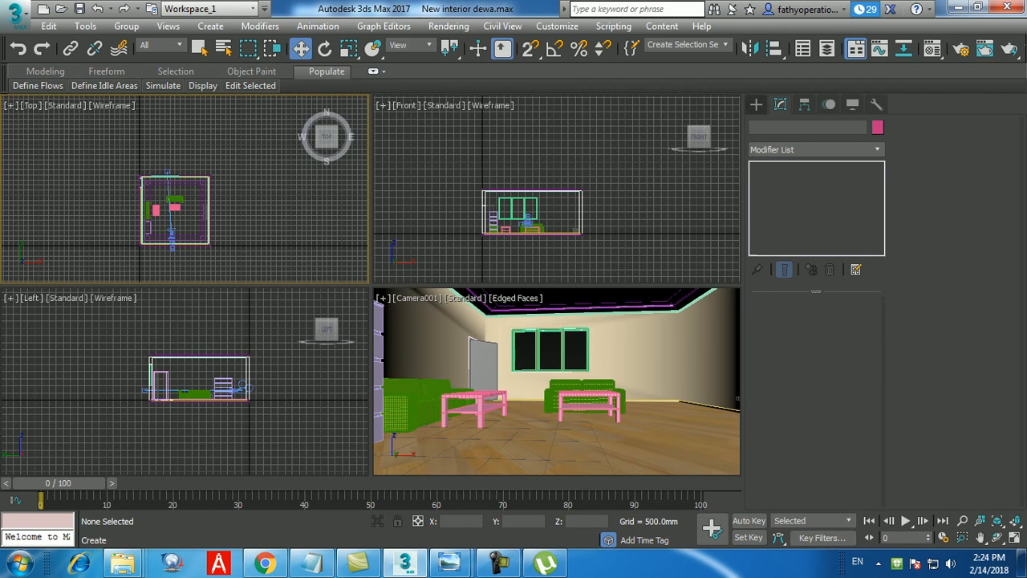
{"action": "left_click", "coordinate": [756, 104]}
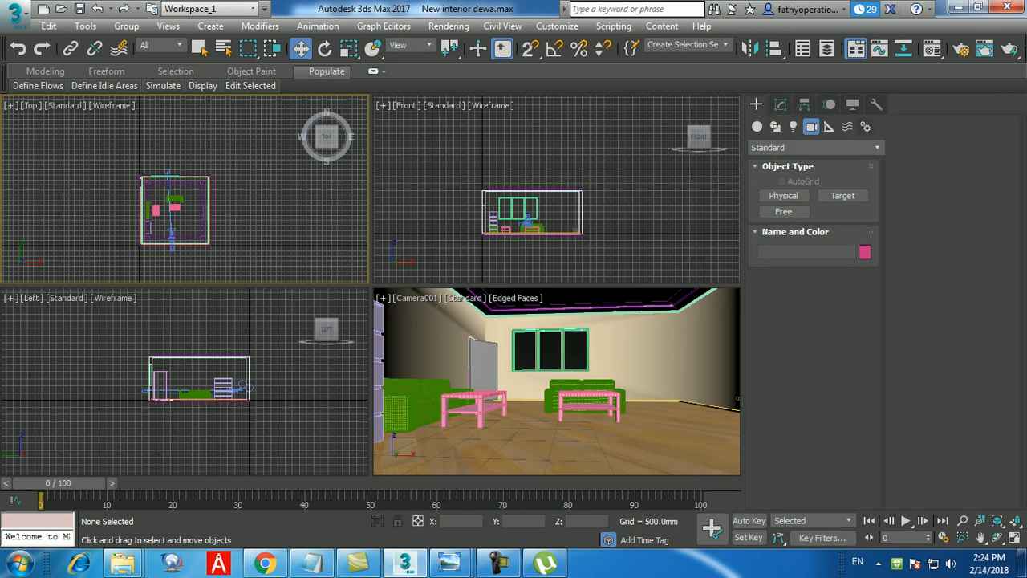
{"action": "left_click", "coordinate": [865, 126]}
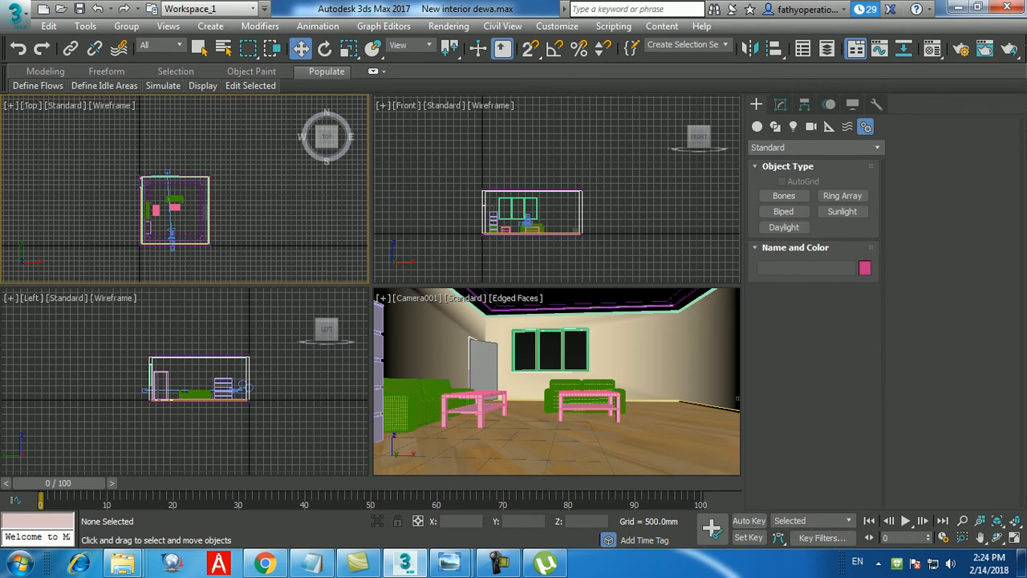
{"action": "left_click", "coordinate": [783, 227]}
{"action": "left_click", "coordinate": [784, 227]}
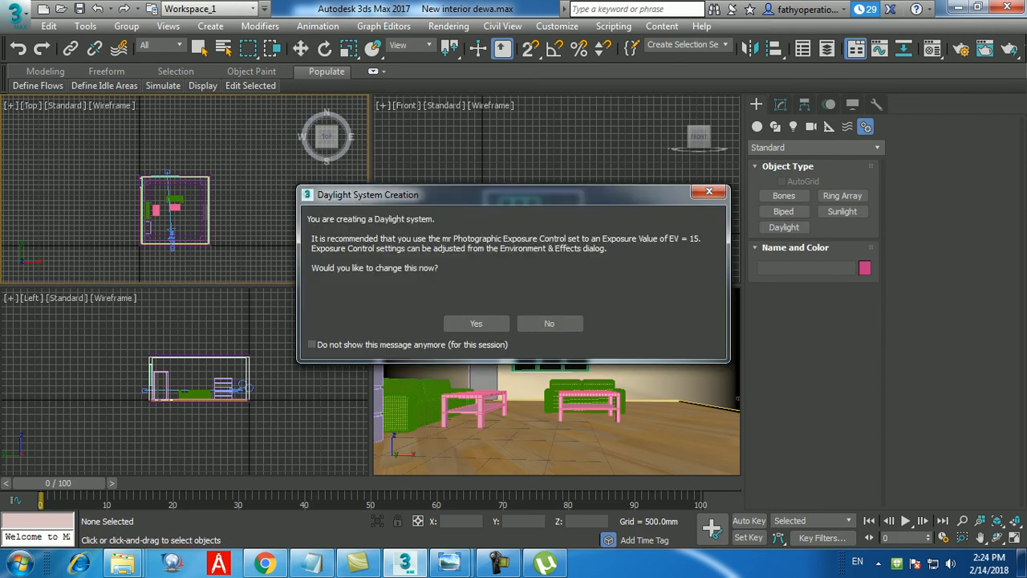
{"action": "left_click_drag", "start_coordinate": [514, 194], "coordinate": [410, 125]}
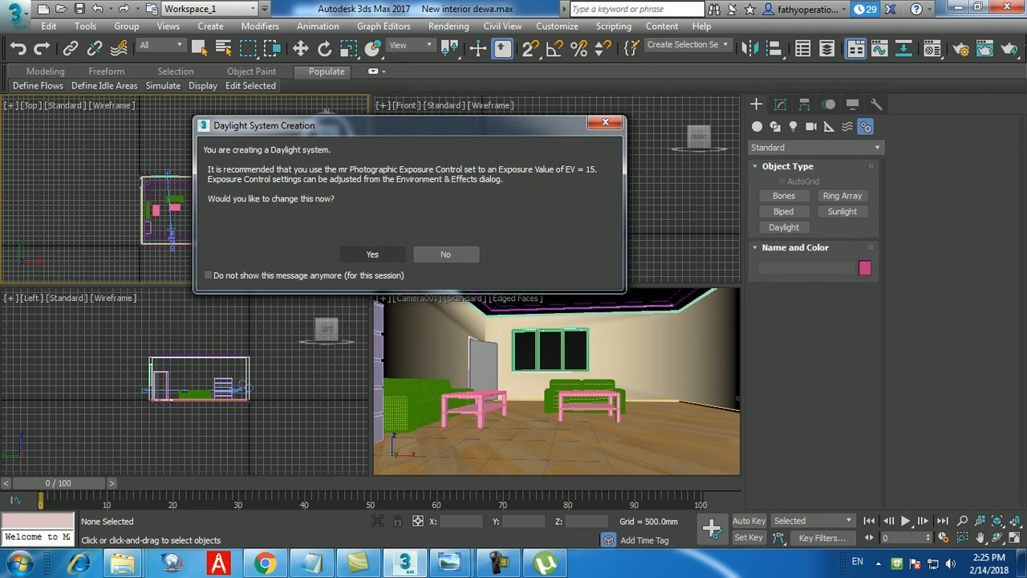
{"action": "left_click", "coordinate": [445, 254]}
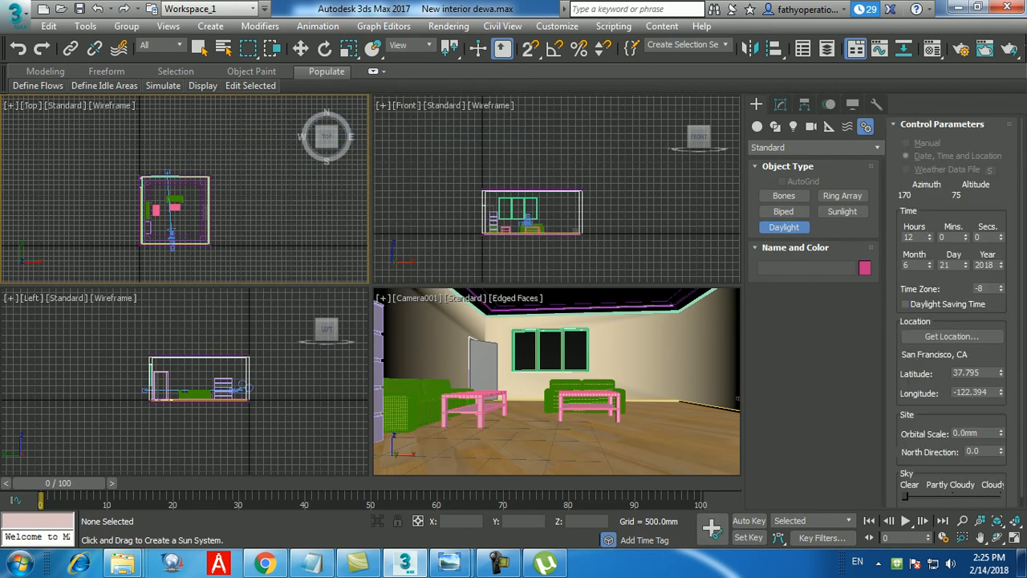
Step: Place the daylight system at the room's centre in the Top viewport, with an orbital scale of about 7657 mm, and deselect it
{"action": "middle_click_drag", "start_coordinate": [229, 215], "coordinate": [232, 199]}
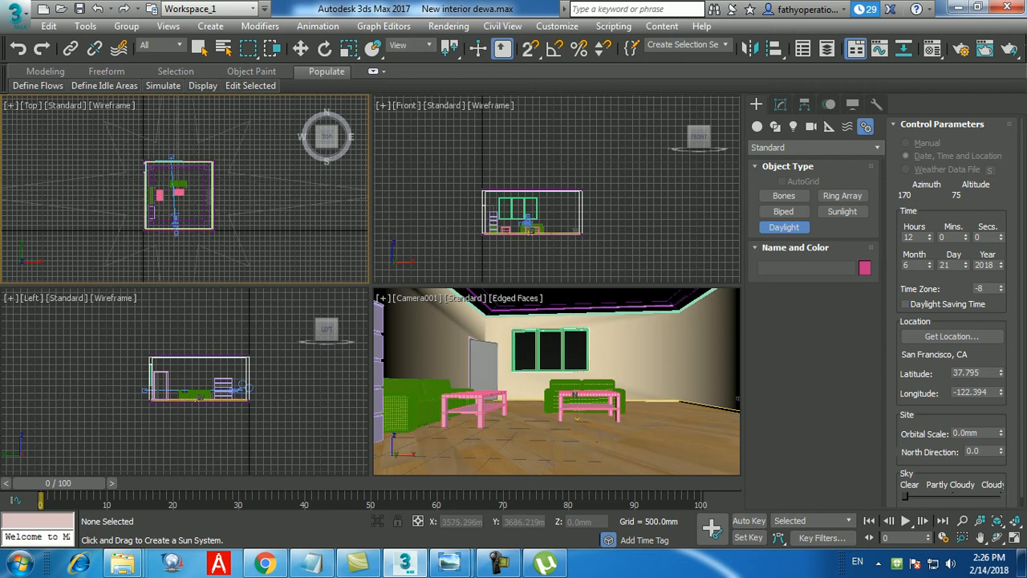
{"action": "left_click_drag", "start_coordinate": [183, 188], "coordinate": [181, 187]}
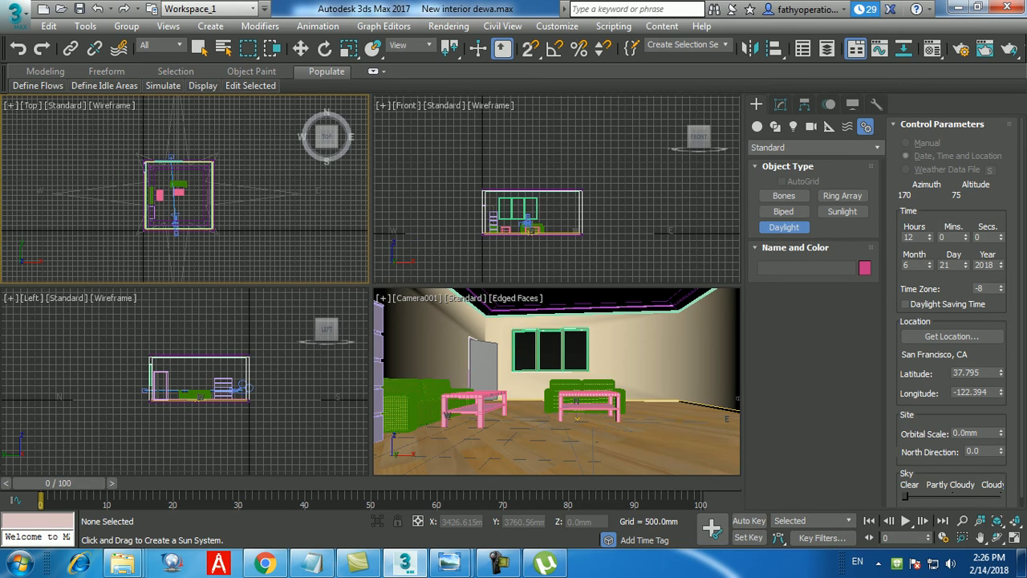
{"action": "left_click_drag", "start_coordinate": [182, 187], "coordinate": [182, 188]}
{"action": "right_click", "coordinate": [187, 197]}
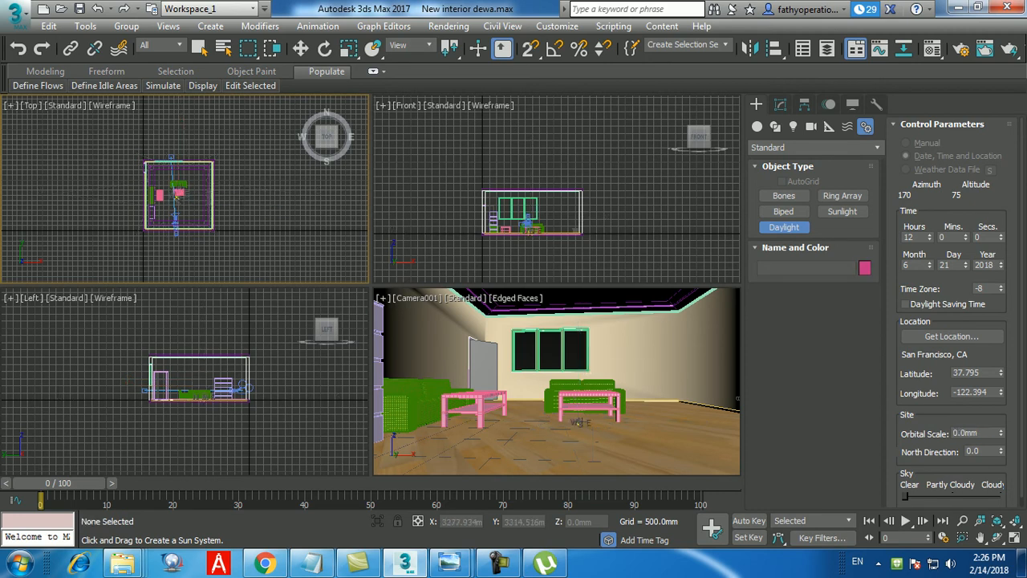
{"action": "left_click_drag", "start_coordinate": [178, 195], "coordinate": [306, 154]}
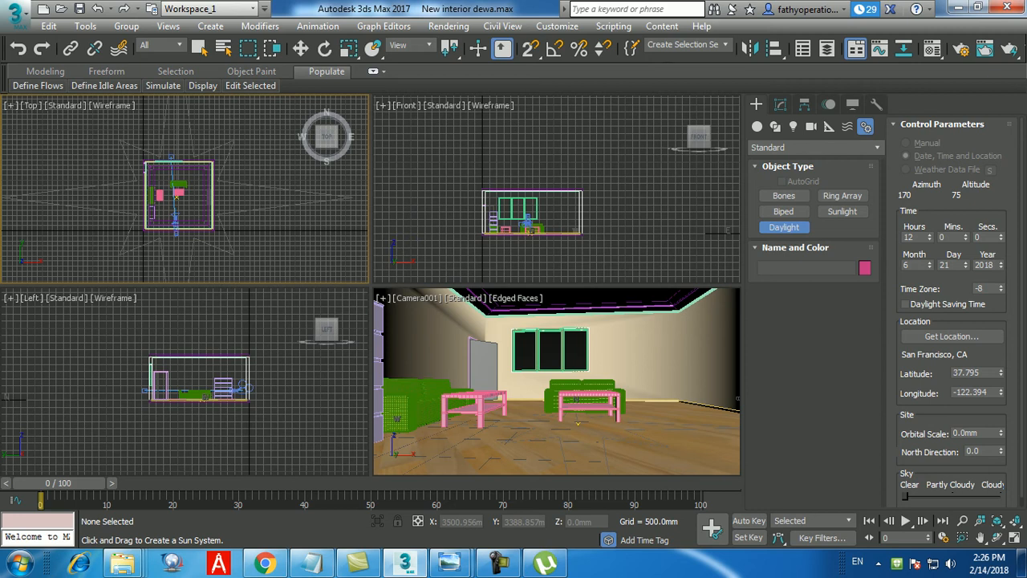
{"action": "left_click", "coordinate": [176, 197]}
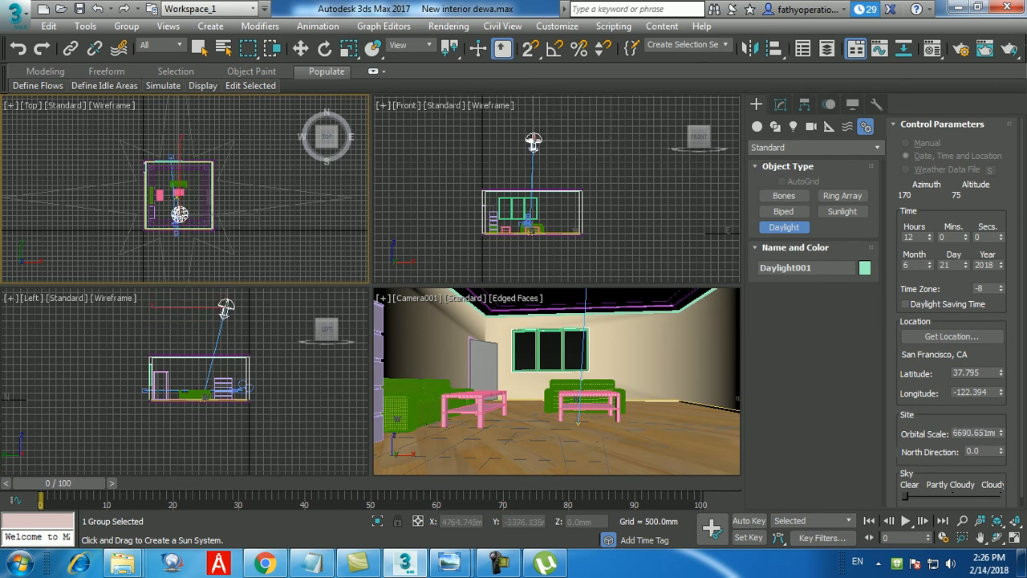
{"action": "left_click", "coordinate": [229, 296]}
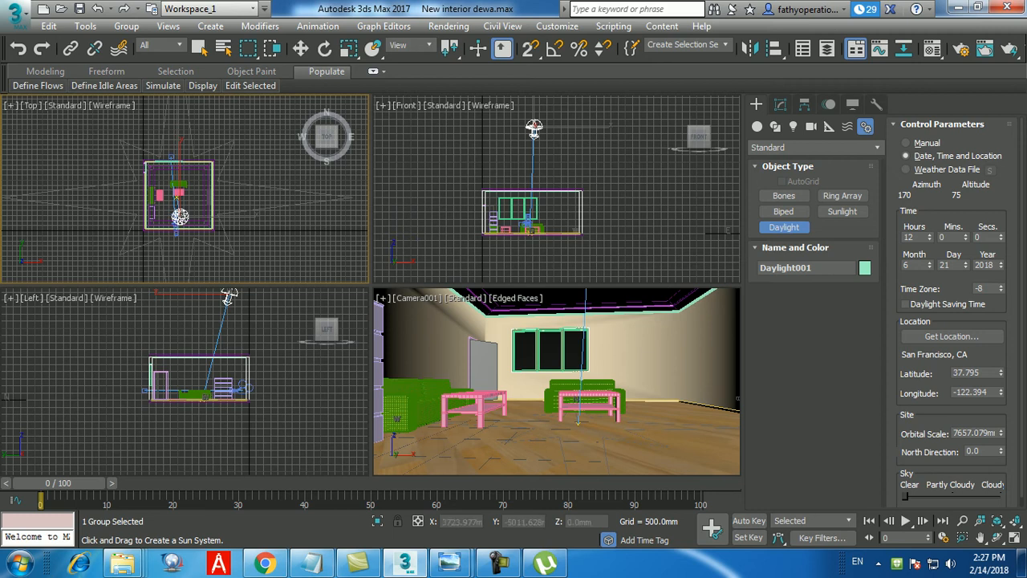
{"action": "right_click", "coordinate": [228, 296]}
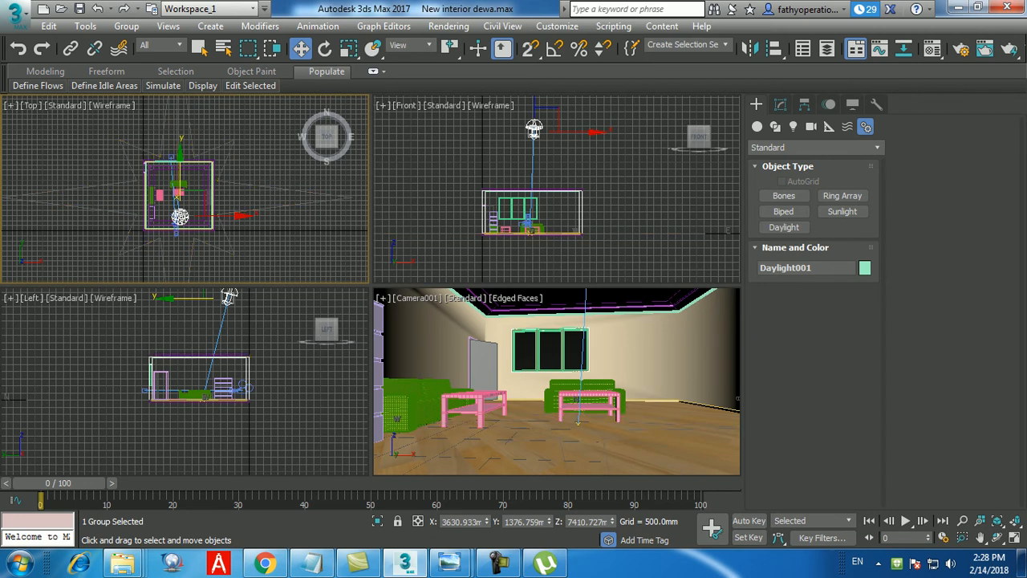
{"action": "left_click", "coordinate": [560, 153]}
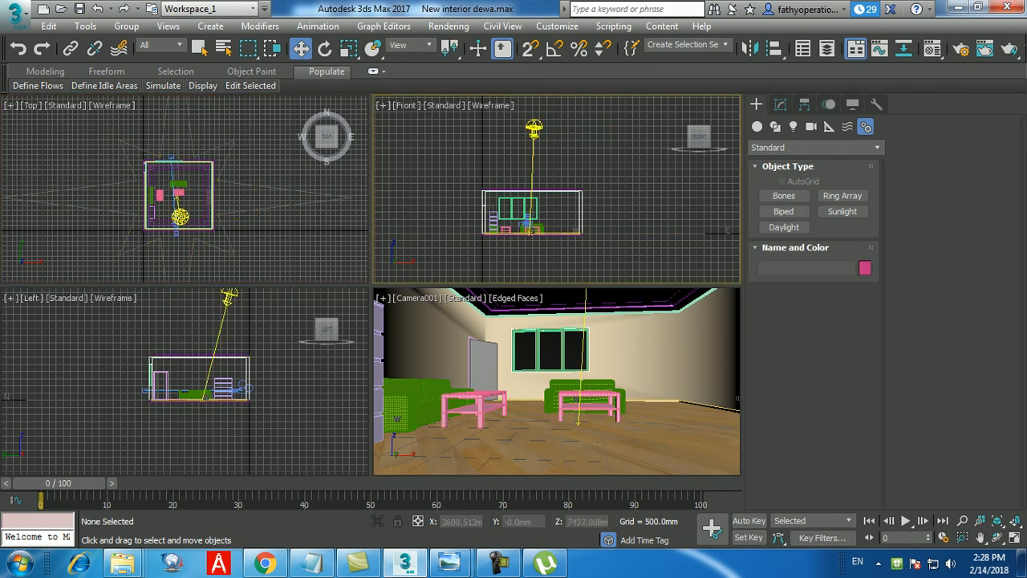
Step: Set the daylight's sunlight to mr Sun and its skylight to mr Sky, accepting the recommended mr Physical Sky environment map
{"action": "left_click", "coordinate": [535, 129]}
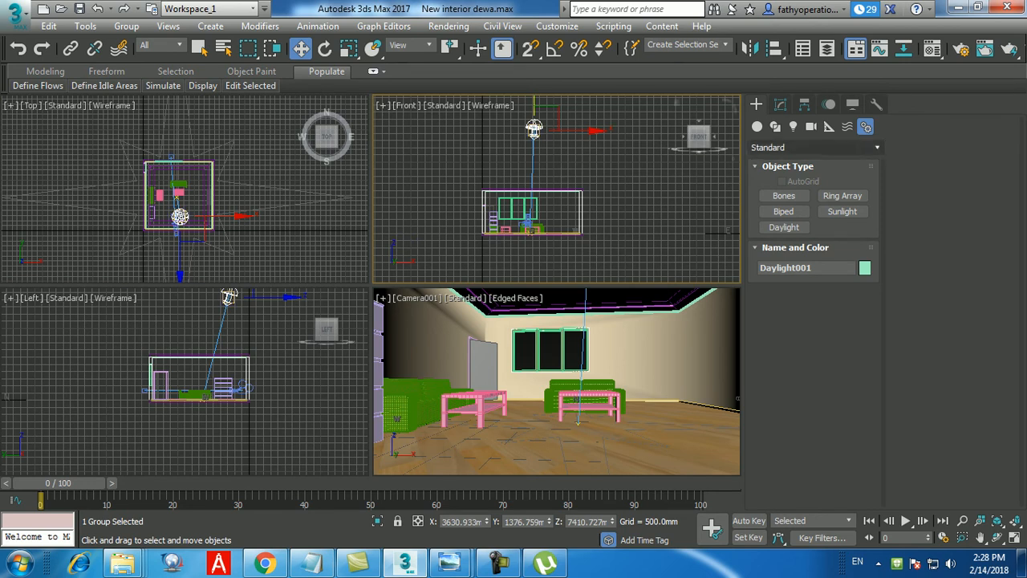
{"action": "left_click", "coordinate": [780, 105]}
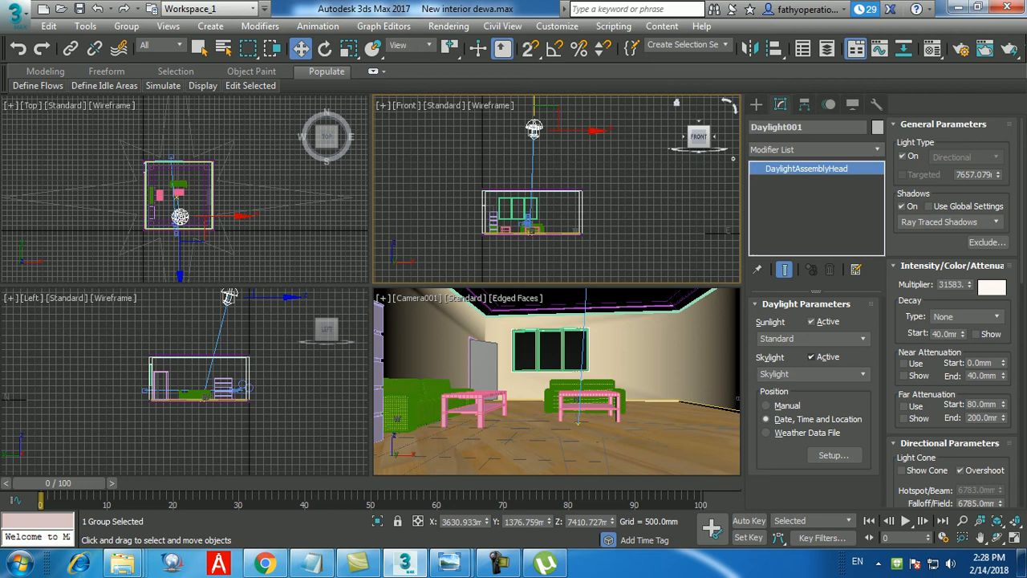
{"action": "left_click", "coordinate": [812, 338]}
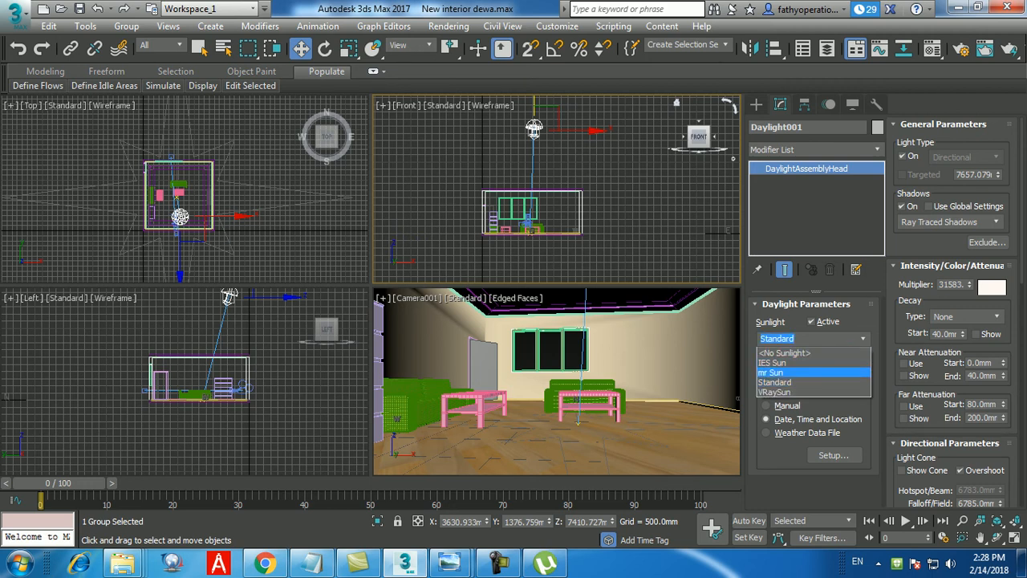
{"action": "left_click", "coordinate": [773, 373]}
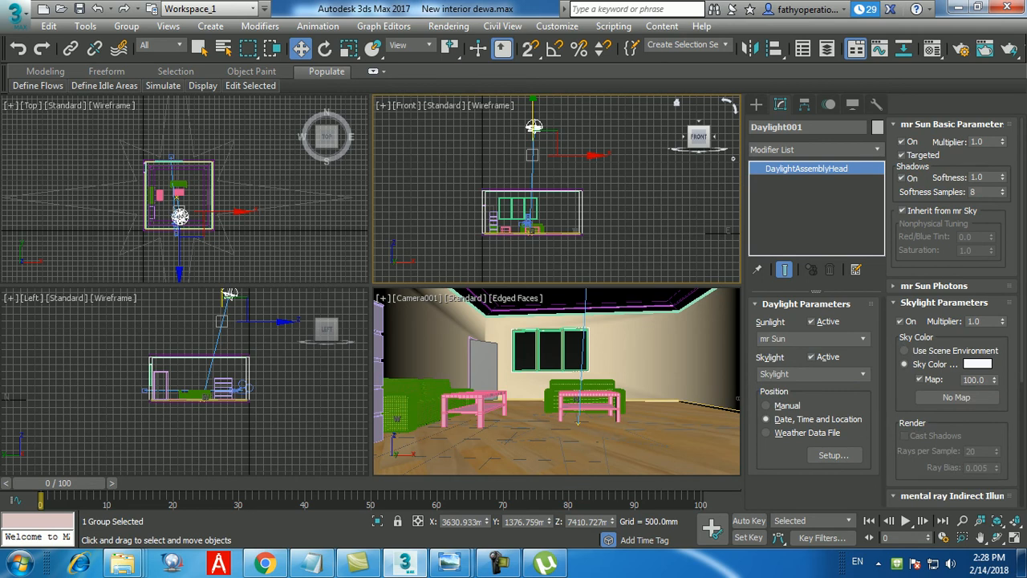
{"action": "left_click", "coordinate": [812, 373]}
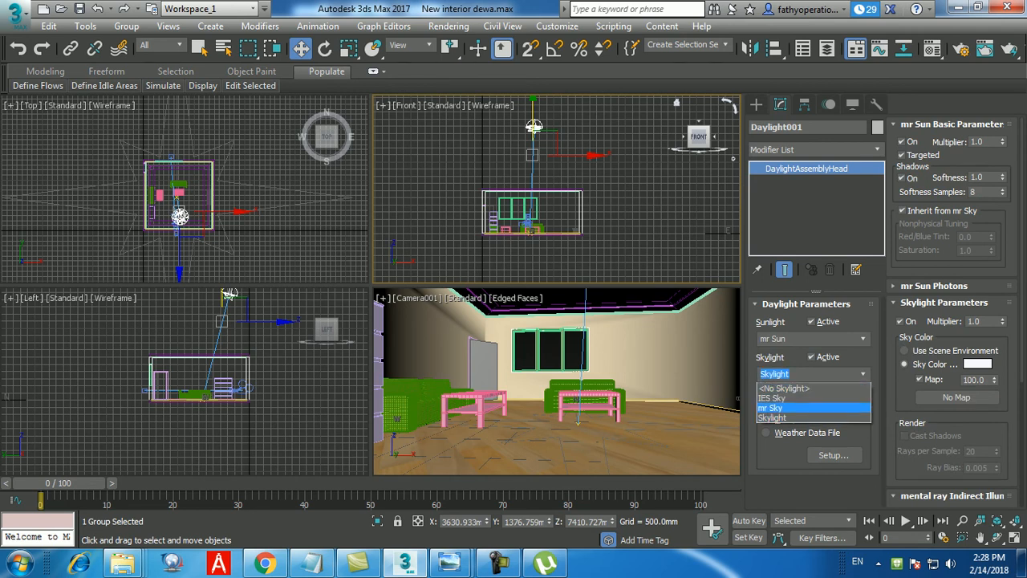
{"action": "left_click", "coordinate": [771, 408]}
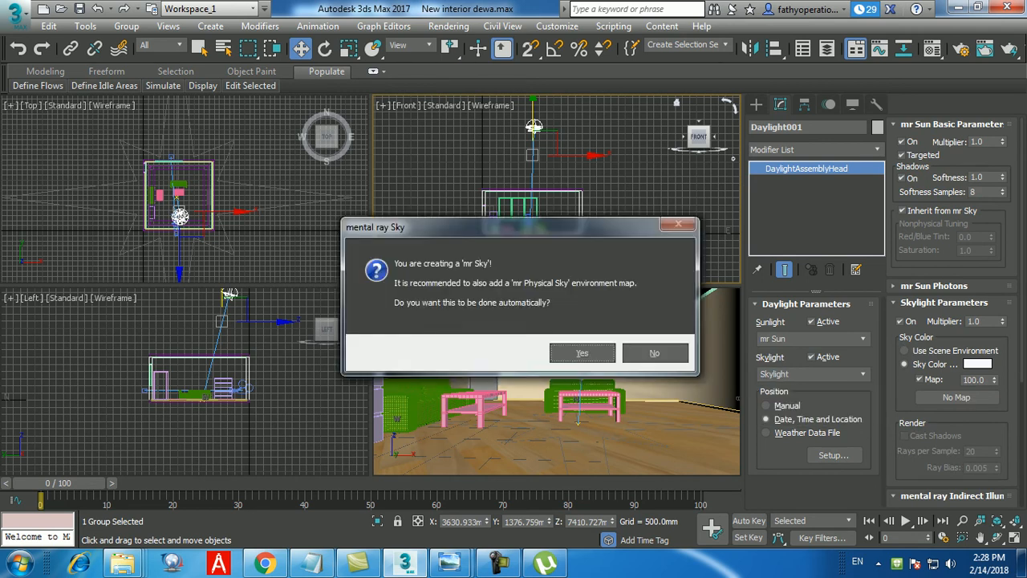
{"action": "key", "text": "Return"}
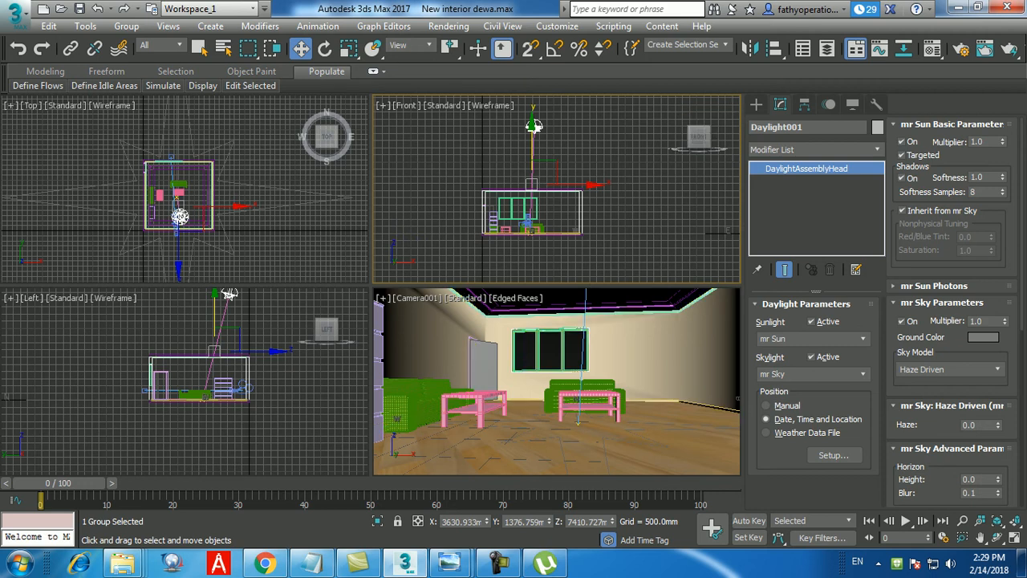
Step: Save the scene file and deselect the daylight system
{"action": "left_click", "coordinate": [15, 16]}
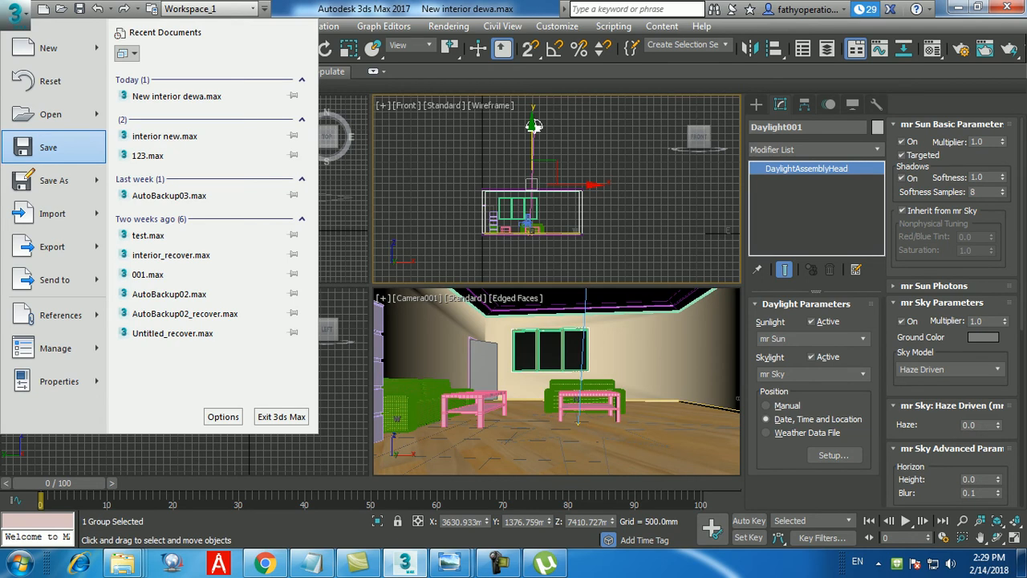
{"action": "left_click", "coordinate": [48, 148]}
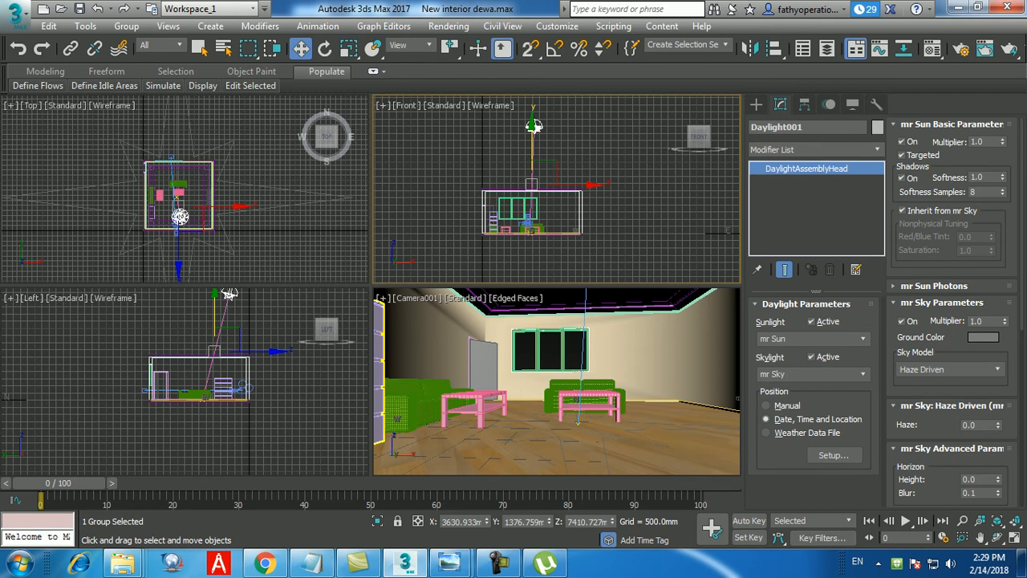
{"action": "left_click", "coordinate": [102, 388]}
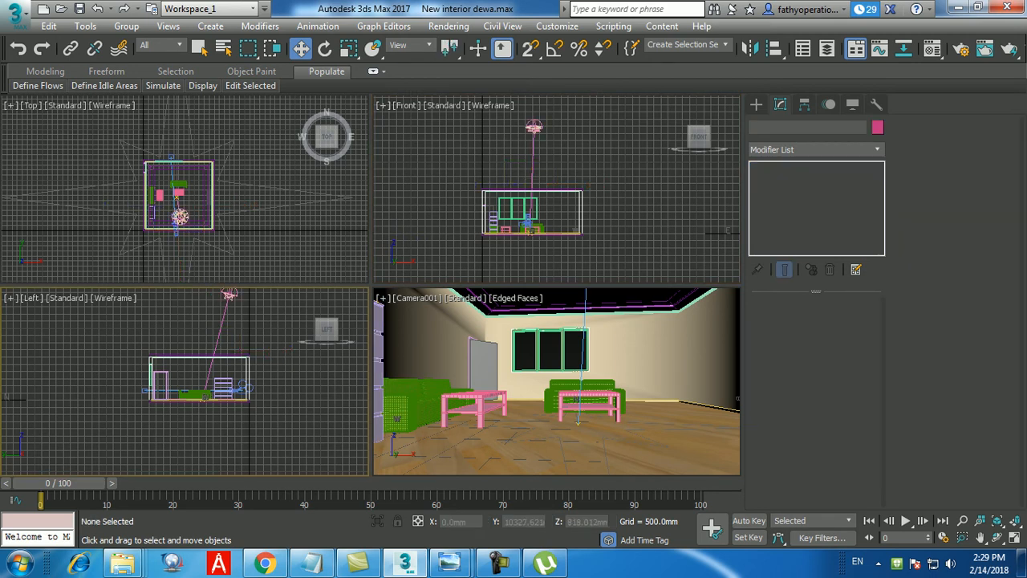
Step: Switch the daylight to manual positioning and move the sun outside the window wall in the Left view, to about Y 10767 mm, Z 3729 mm
{"action": "middle_click_drag", "start_coordinate": [227, 317], "coordinate": [228, 335]}
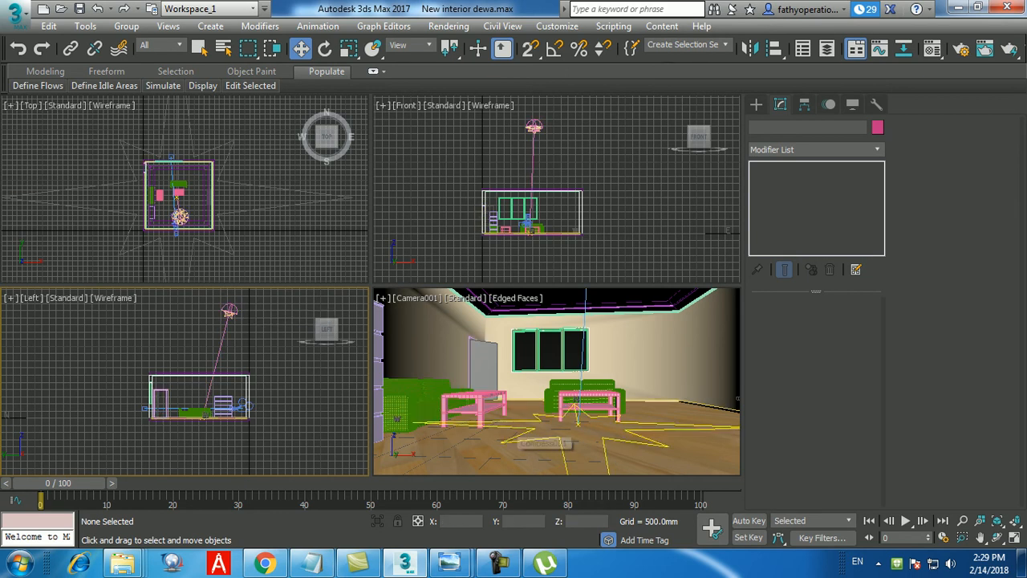
{"action": "key", "text": "alt+w"}
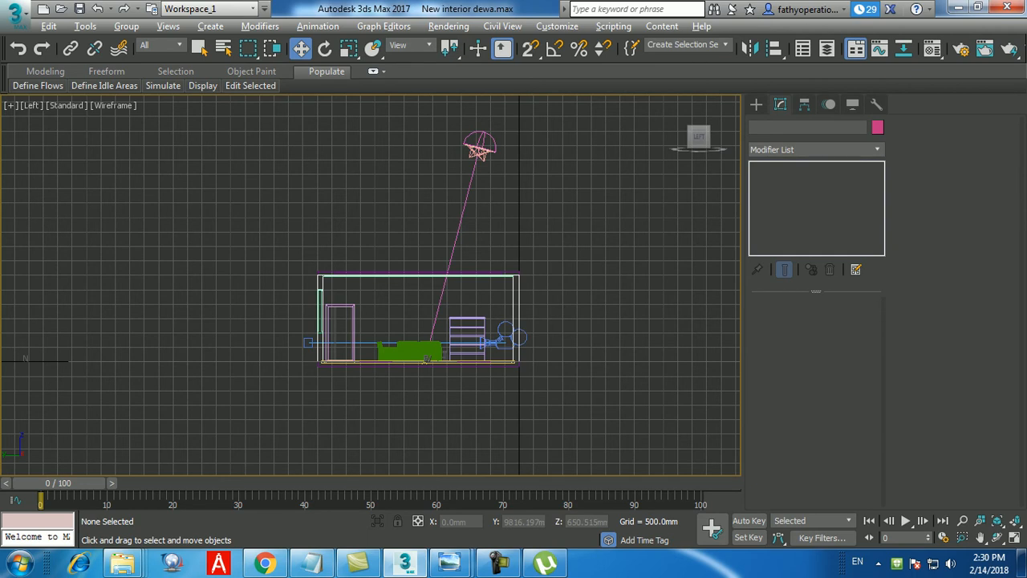
{"action": "left_click", "coordinate": [480, 149]}
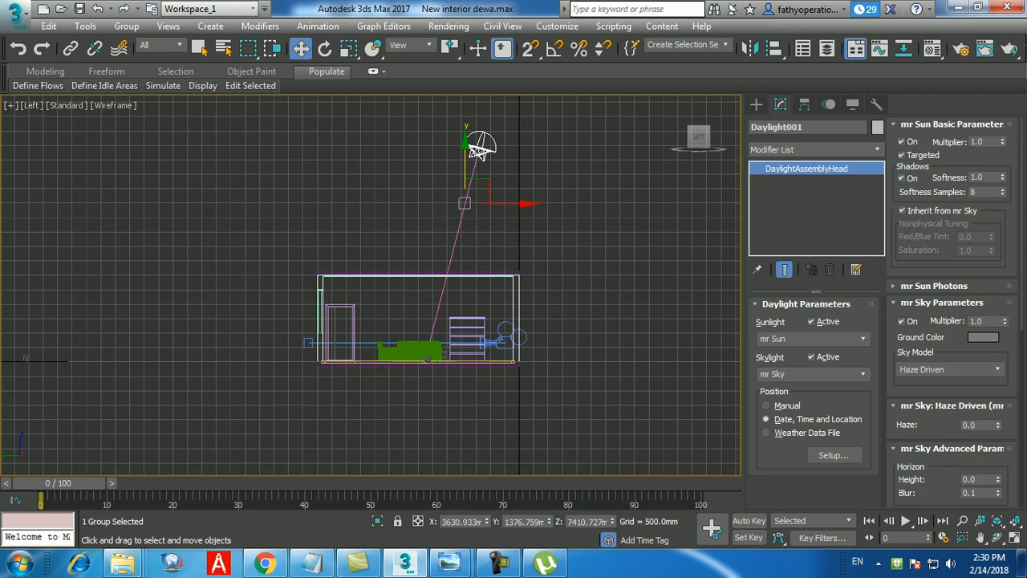
{"action": "left_click", "coordinate": [767, 405]}
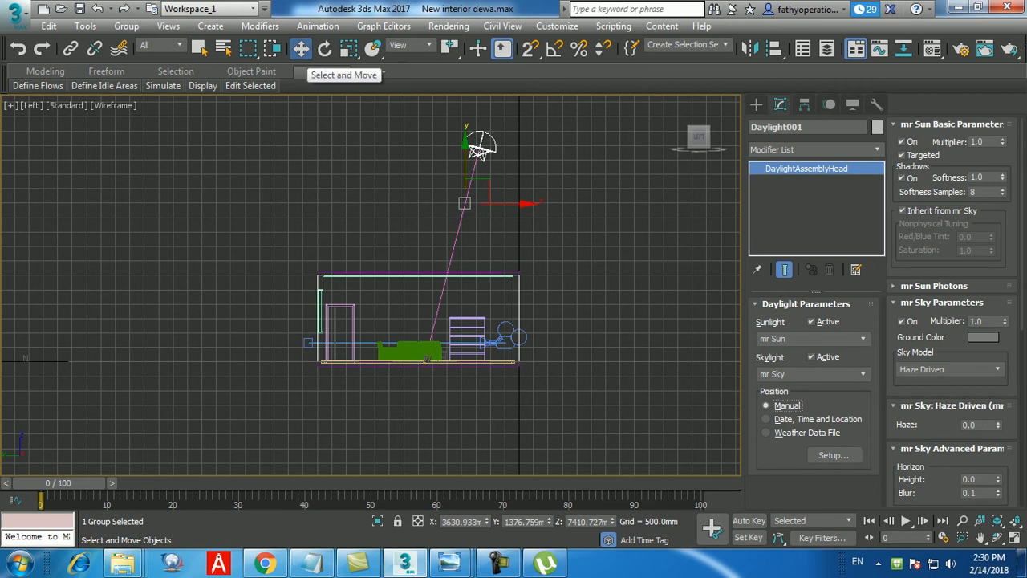
{"action": "left_click_drag", "start_coordinate": [505, 202], "coordinate": [285, 189]}
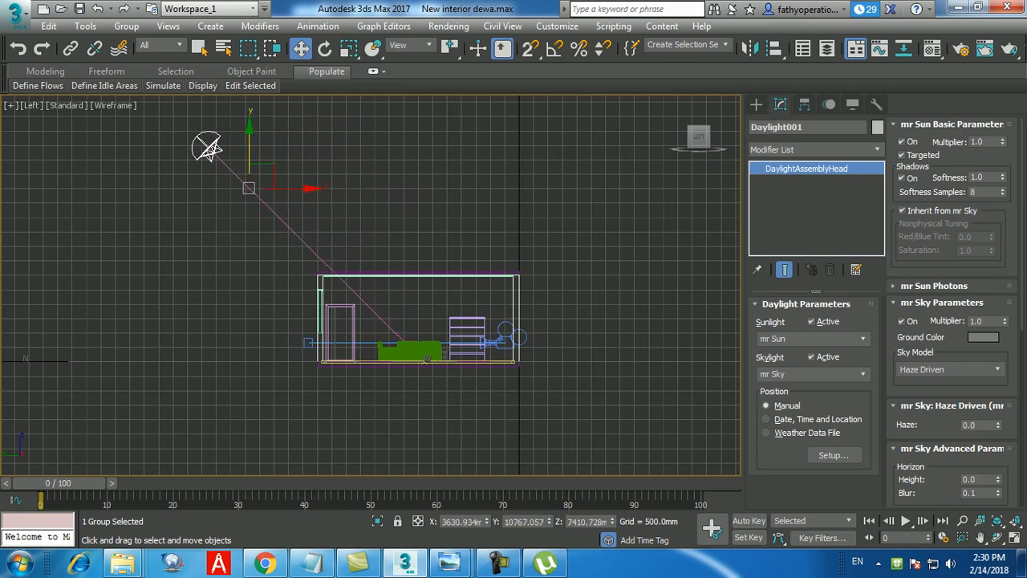
{"action": "left_click_drag", "start_coordinate": [210, 149], "coordinate": [212, 254]}
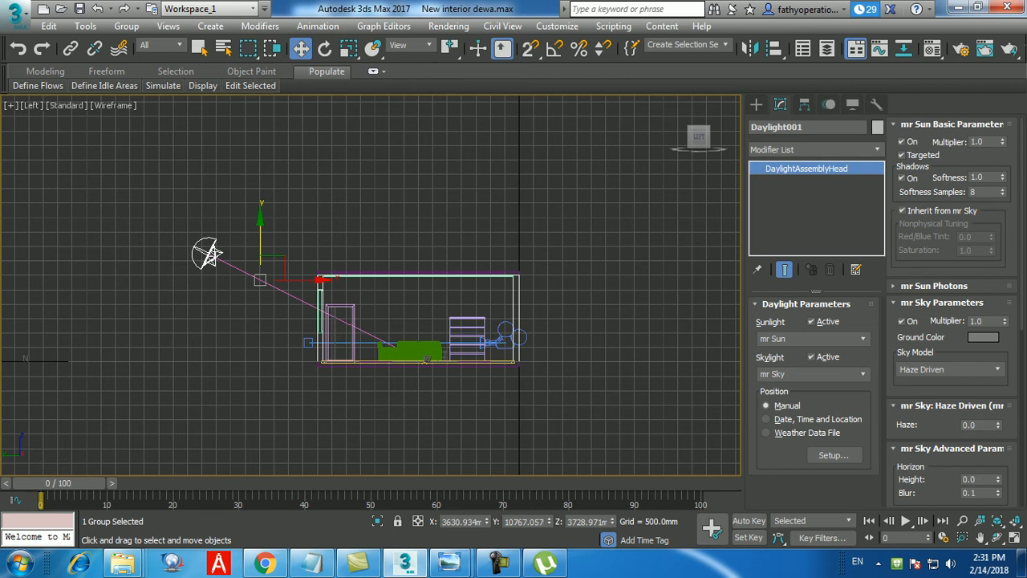
Step: Preview the sunlight through the window in the Camera001 view with High Quality shading, and restore Standard shading and the four-viewport layout
{"action": "key", "text": "alt+w"}
{"action": "right_click", "coordinate": [425, 357]}
{"action": "key", "text": "alt+w"}
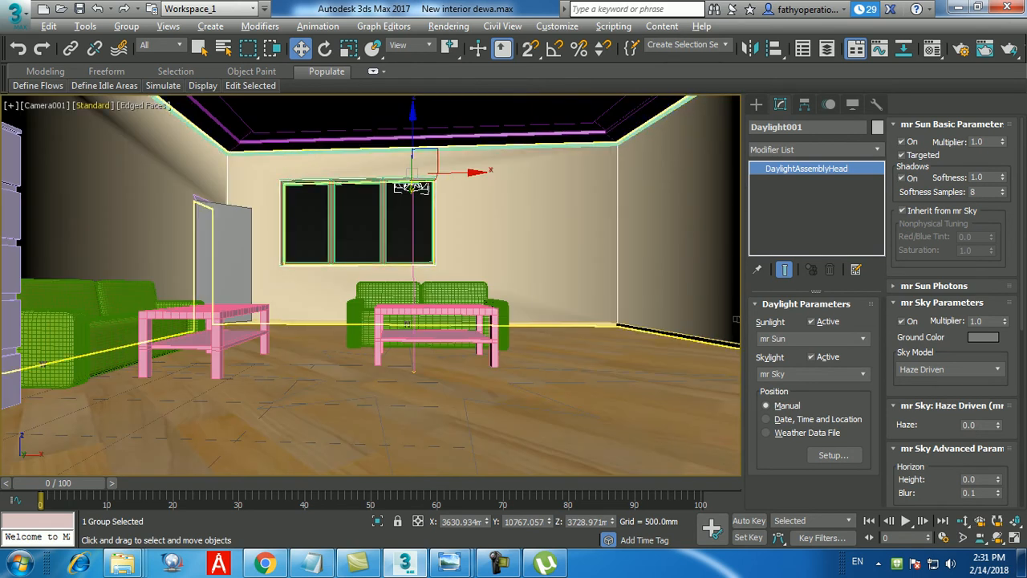
{"action": "left_click", "coordinate": [92, 105]}
{"action": "left_click", "coordinate": [139, 121]}
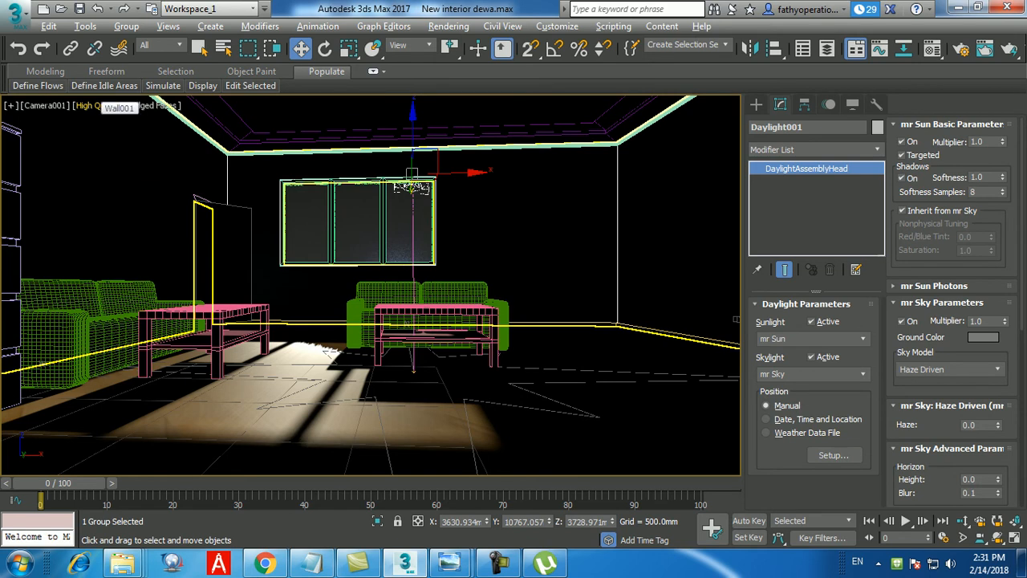
{"action": "left_click", "coordinate": [97, 106]}
{"action": "left_click", "coordinate": [125, 133]}
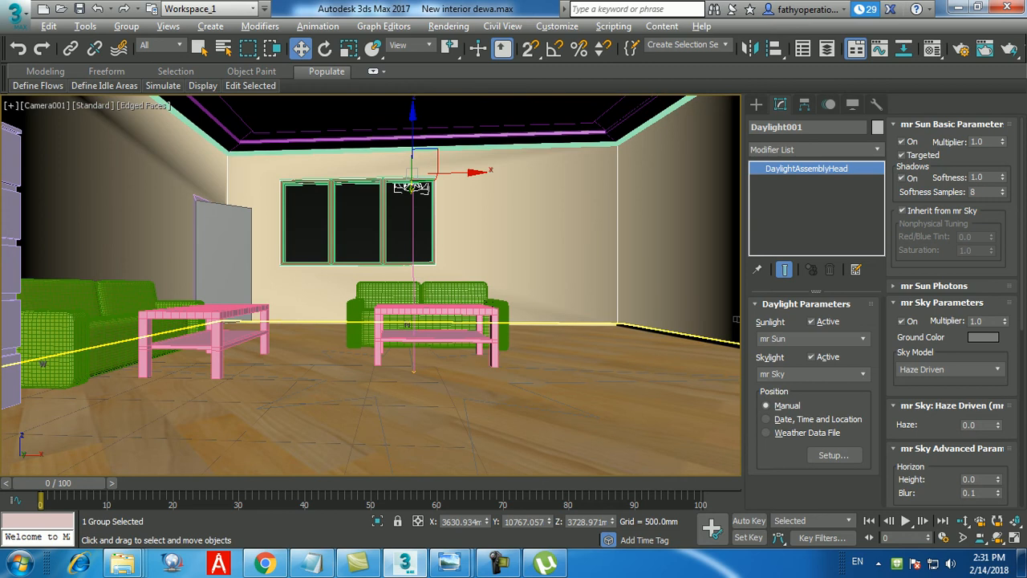
{"action": "key", "text": "alt+w"}
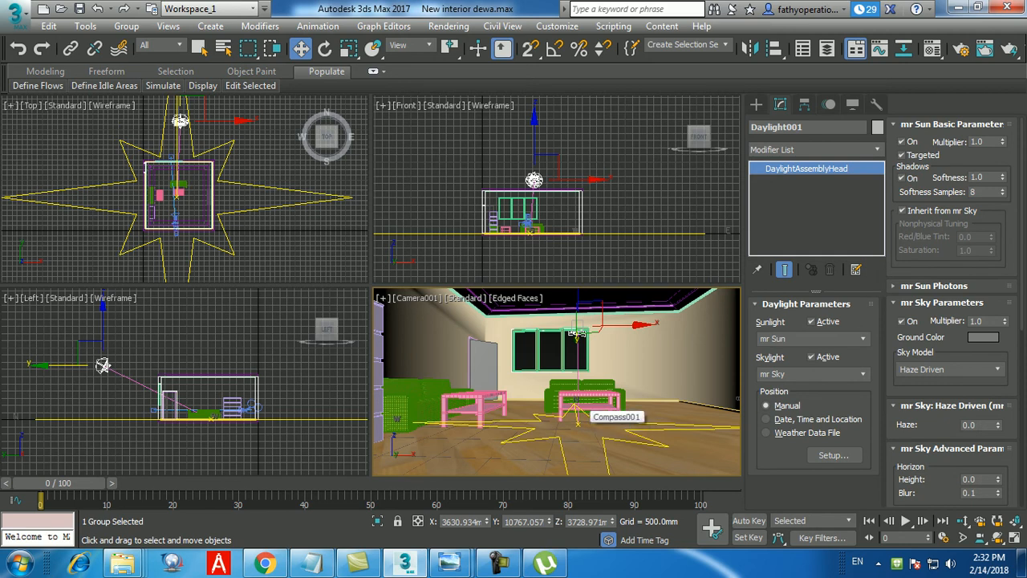
{"action": "left_click", "coordinate": [578, 409]}
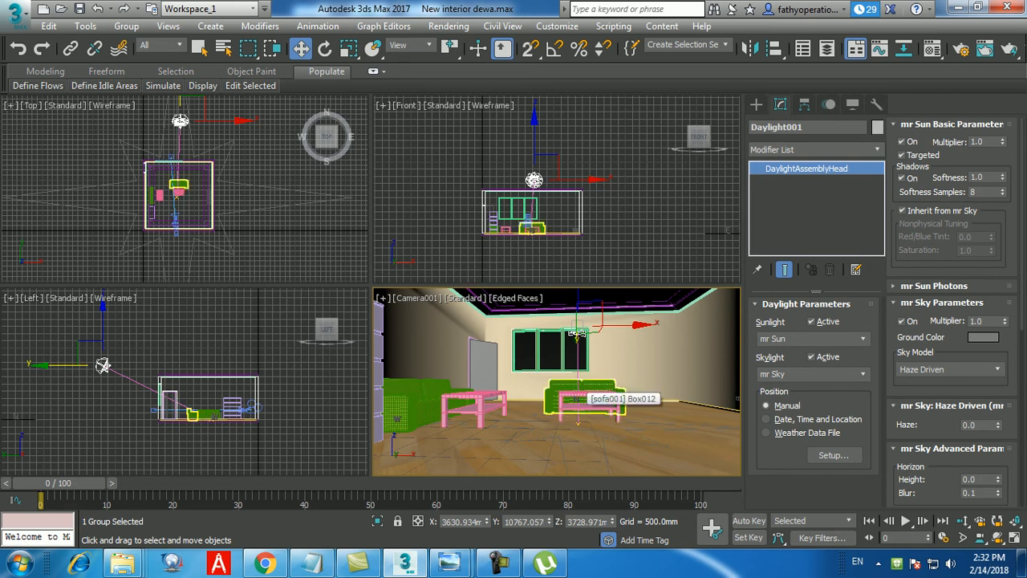
{"action": "left_click", "coordinate": [497, 565]}
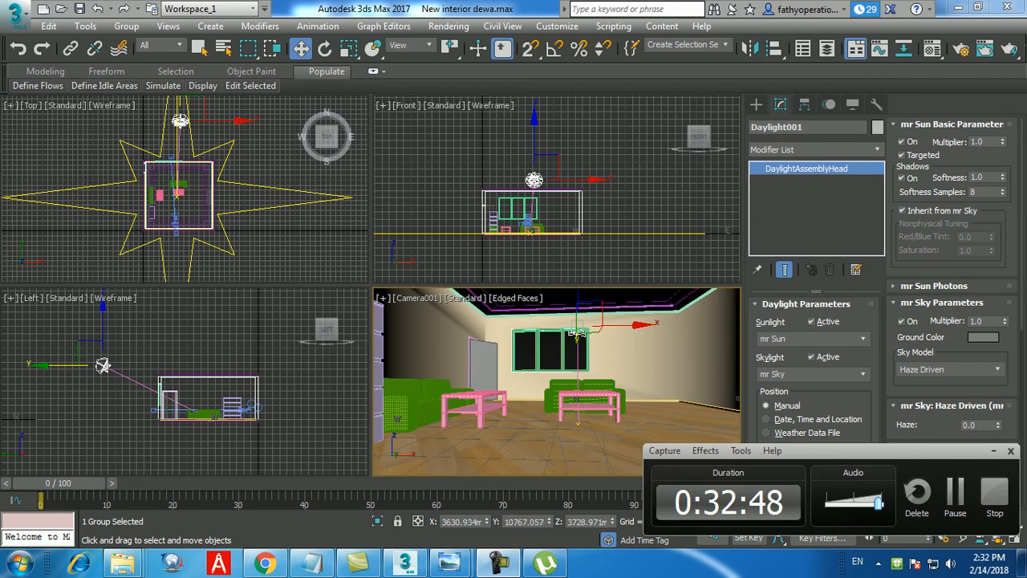
{"action": "left_click", "coordinate": [956, 496]}
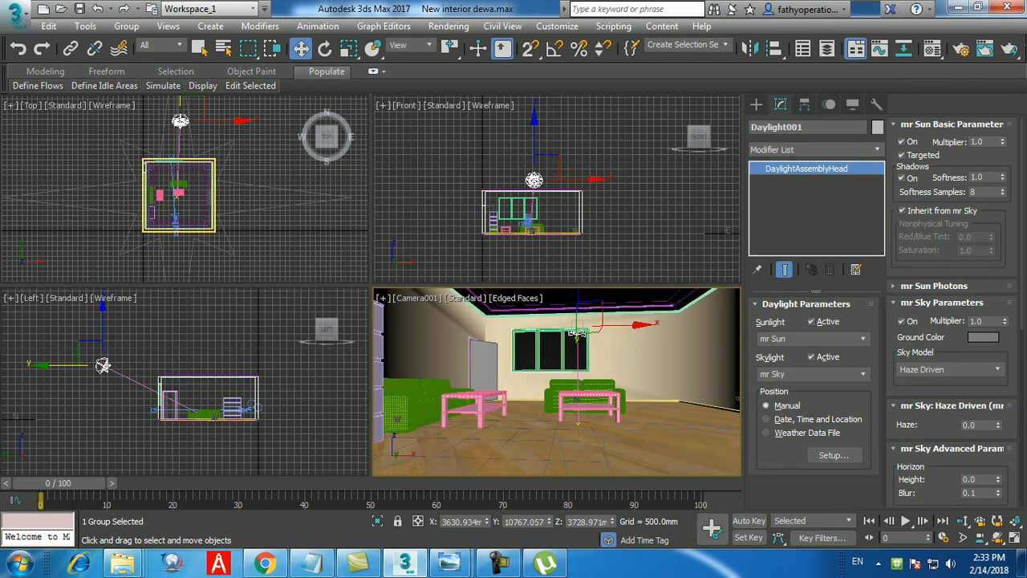
Step: Set mr Photographic Exposure Control to the preset Physically Based Lighting, Indoor Daylight, and render an exposure preview
{"action": "left_click", "coordinate": [448, 26]}
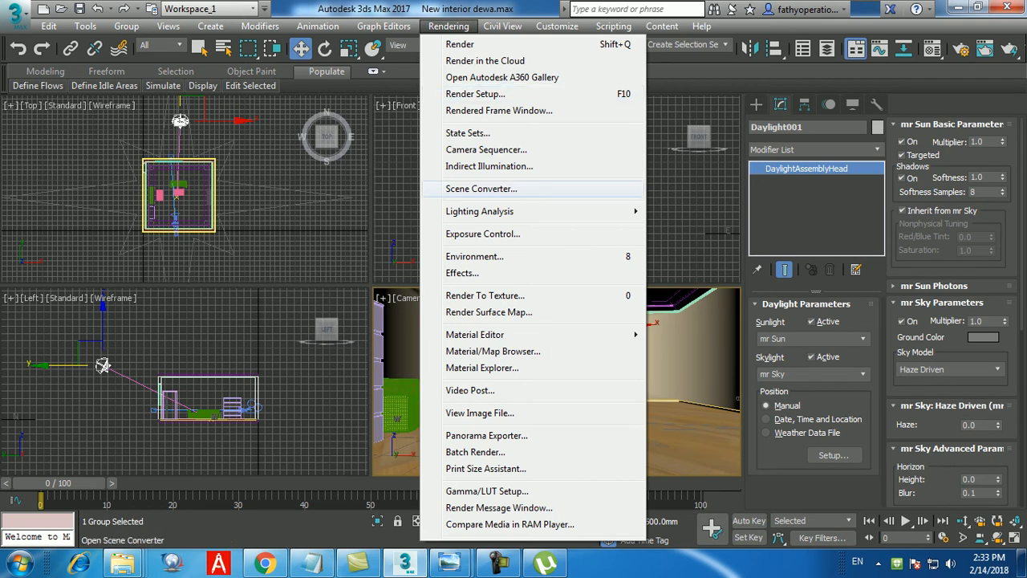
{"action": "left_click", "coordinate": [482, 234]}
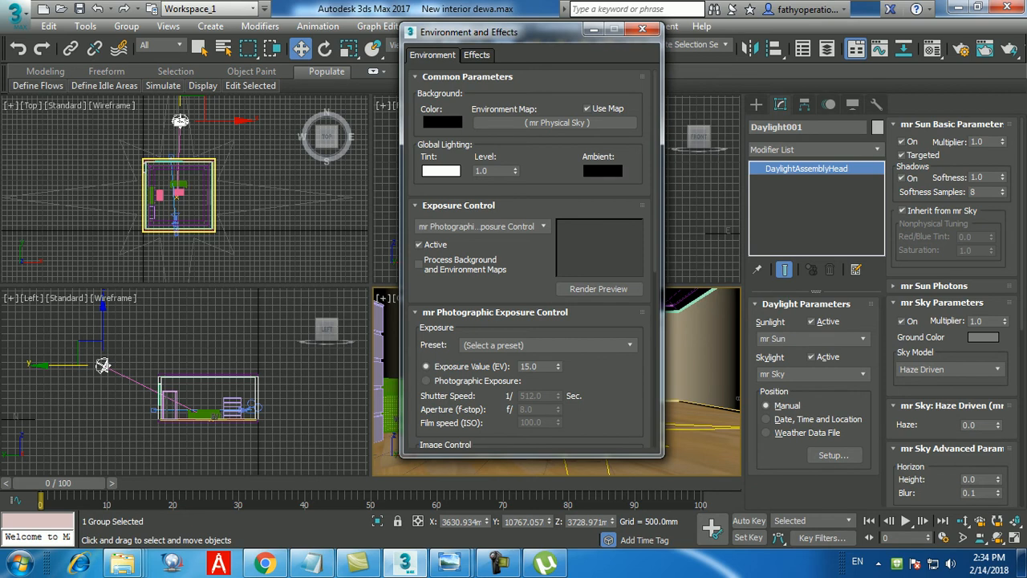
{"action": "left_click", "coordinate": [548, 345]}
{"action": "left_click", "coordinate": [549, 345]}
{"action": "left_click", "coordinate": [481, 226]}
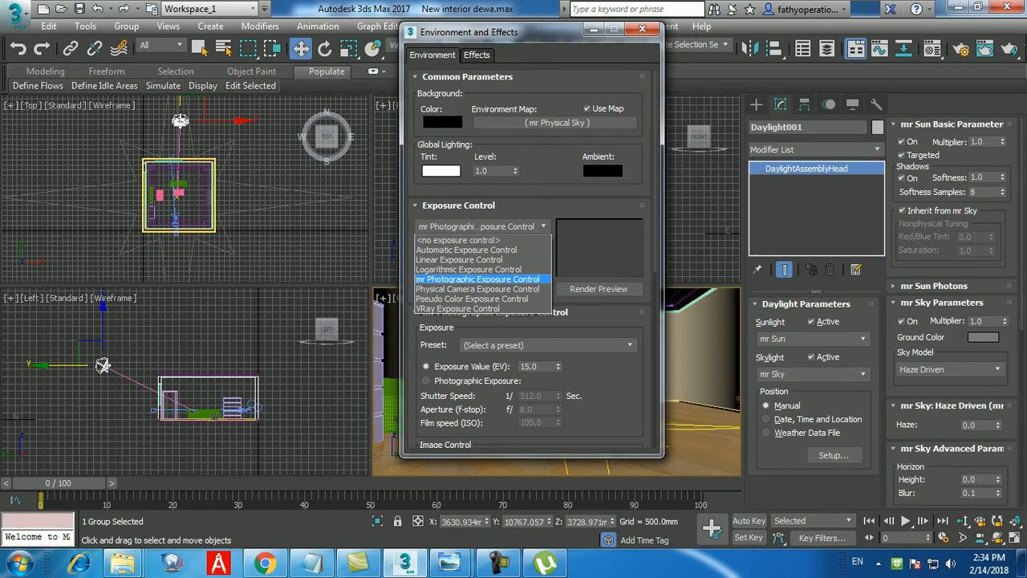
{"action": "left_click", "coordinate": [478, 278]}
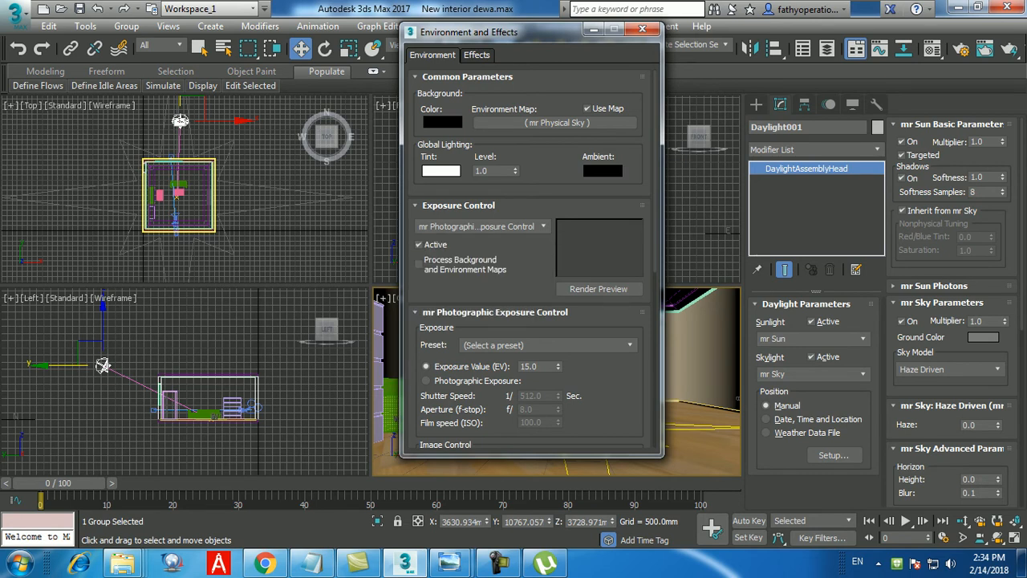
{"action": "left_click", "coordinate": [548, 345]}
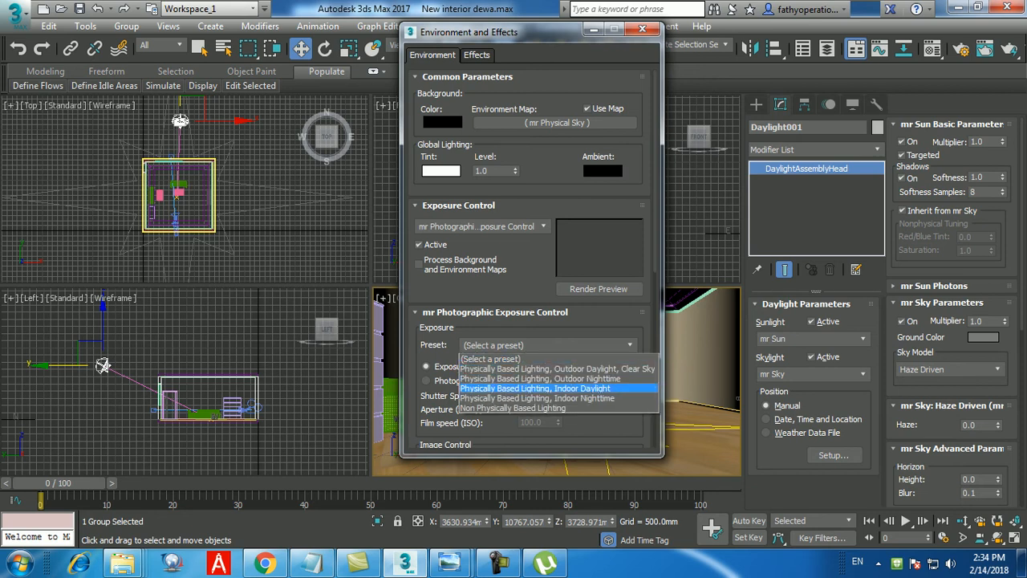
{"action": "left_click", "coordinate": [536, 388]}
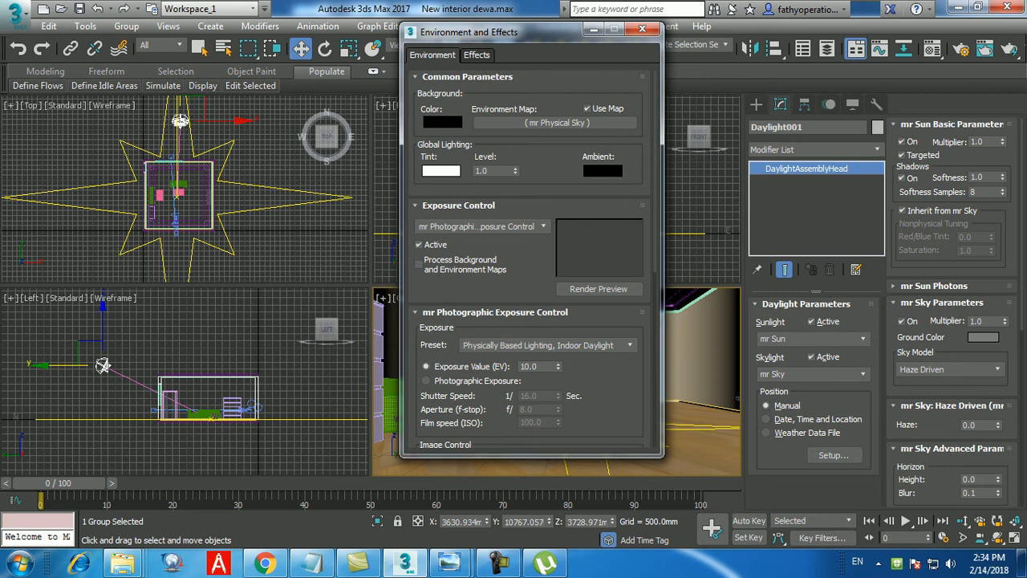
{"action": "left_click", "coordinate": [599, 289]}
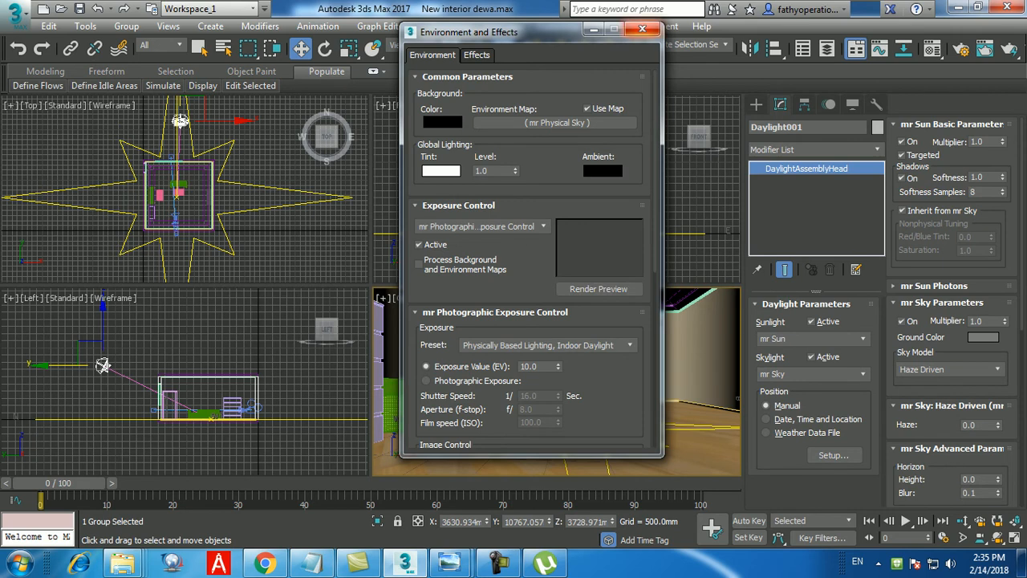
{"action": "left_click", "coordinate": [642, 28]}
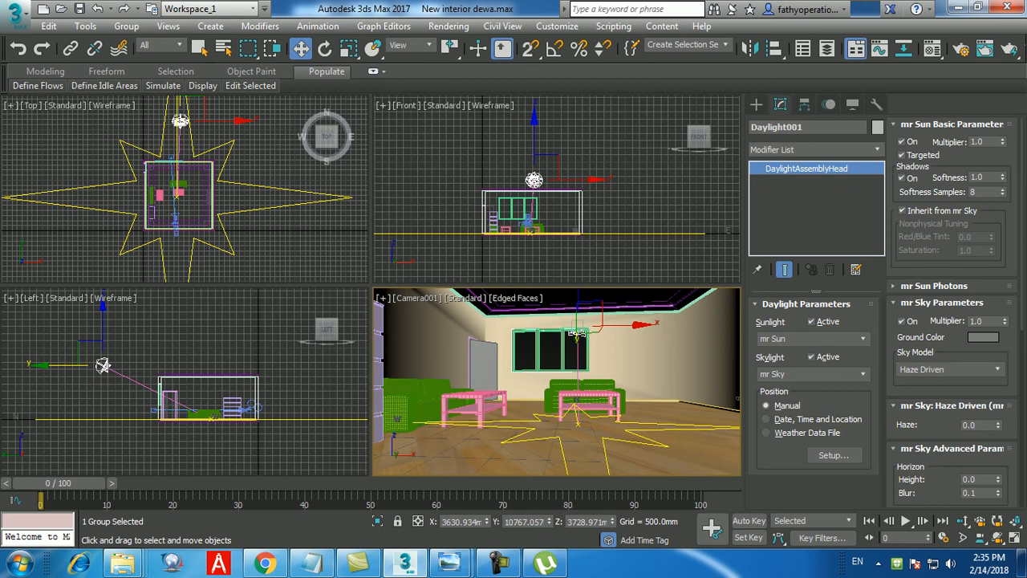
Step: Disable Final Gather in the mental ray indirect illumination settings
{"action": "left_click", "coordinate": [449, 25]}
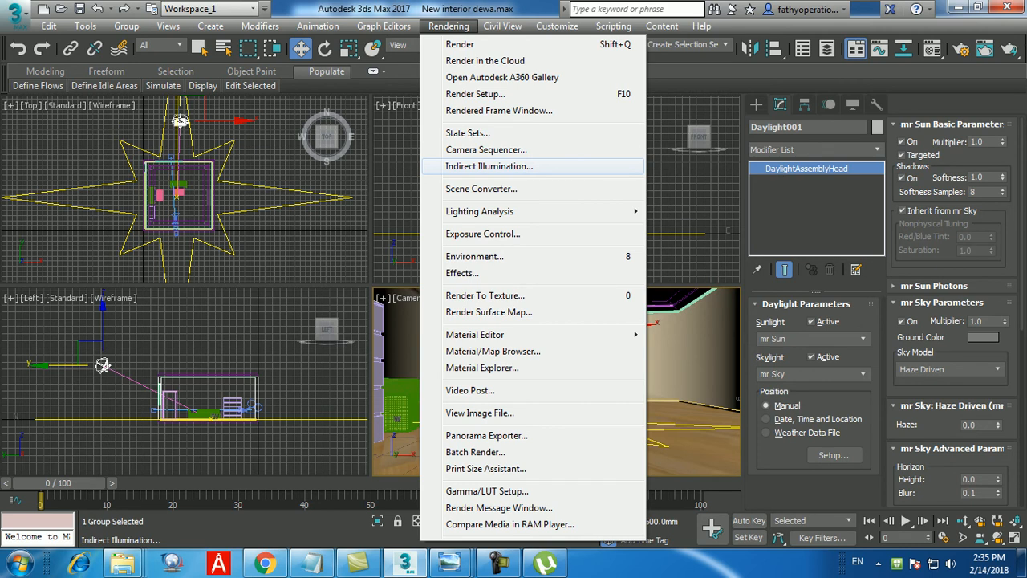
{"action": "left_click", "coordinate": [489, 166]}
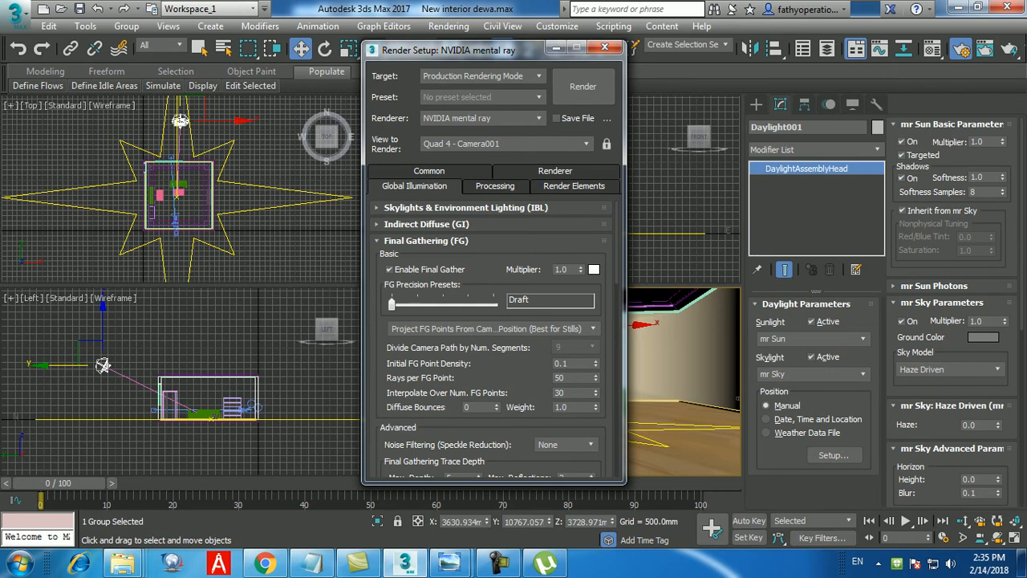
{"action": "left_click", "coordinate": [604, 46]}
{"action": "left_click", "coordinate": [448, 25]}
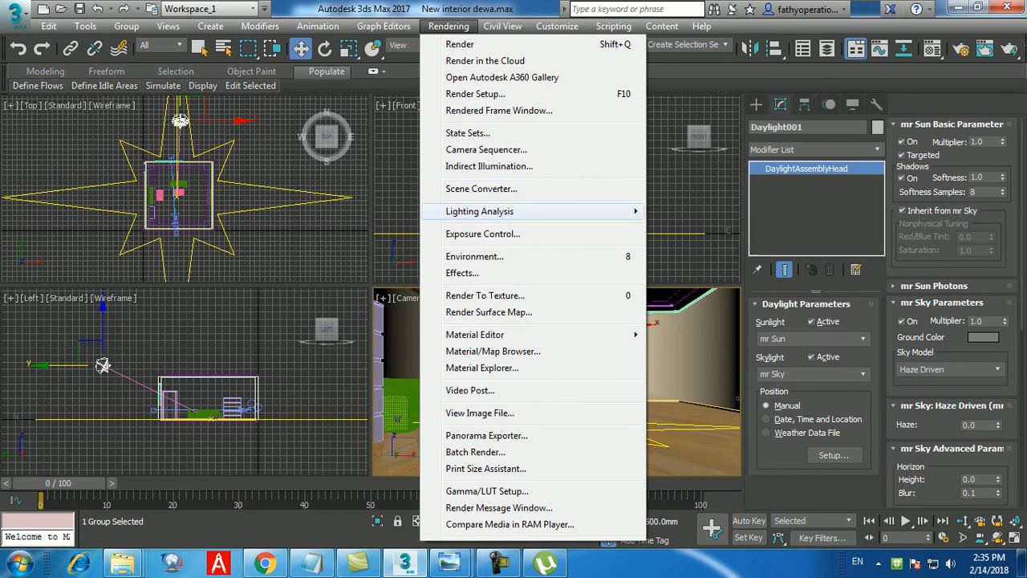
{"action": "left_click", "coordinate": [489, 166]}
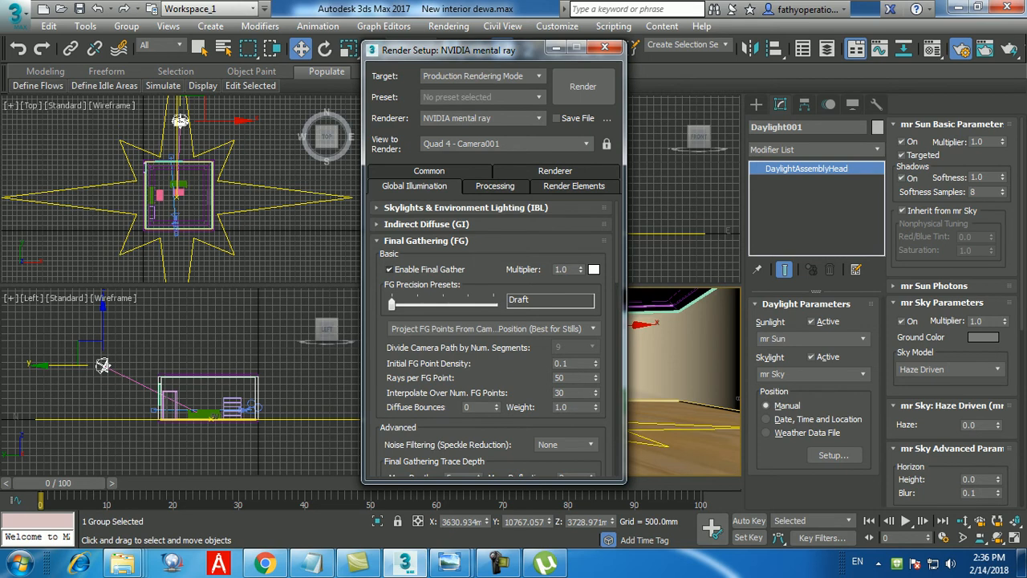
{"action": "left_click", "coordinate": [390, 270]}
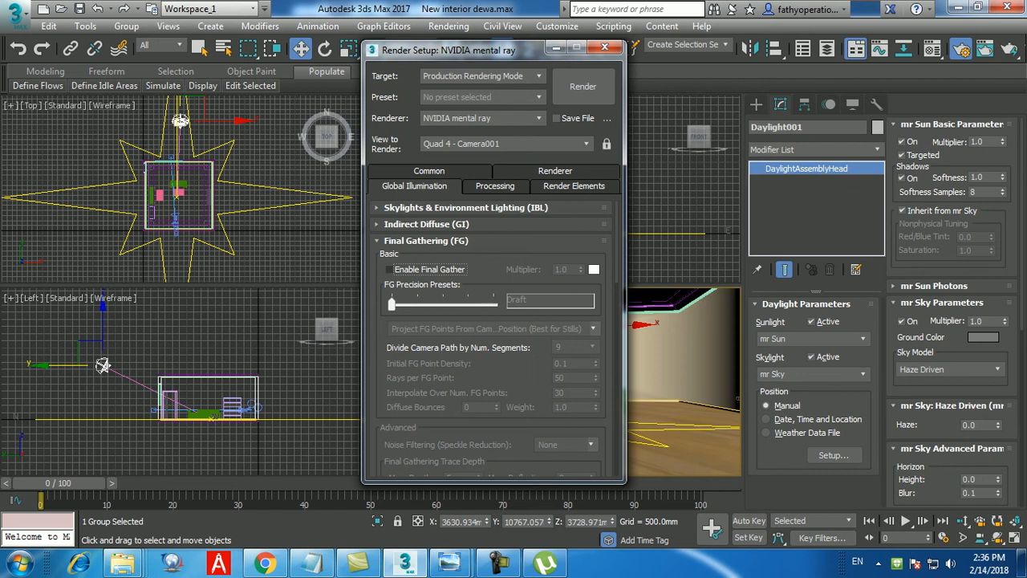
{"action": "left_click", "coordinate": [498, 563]}
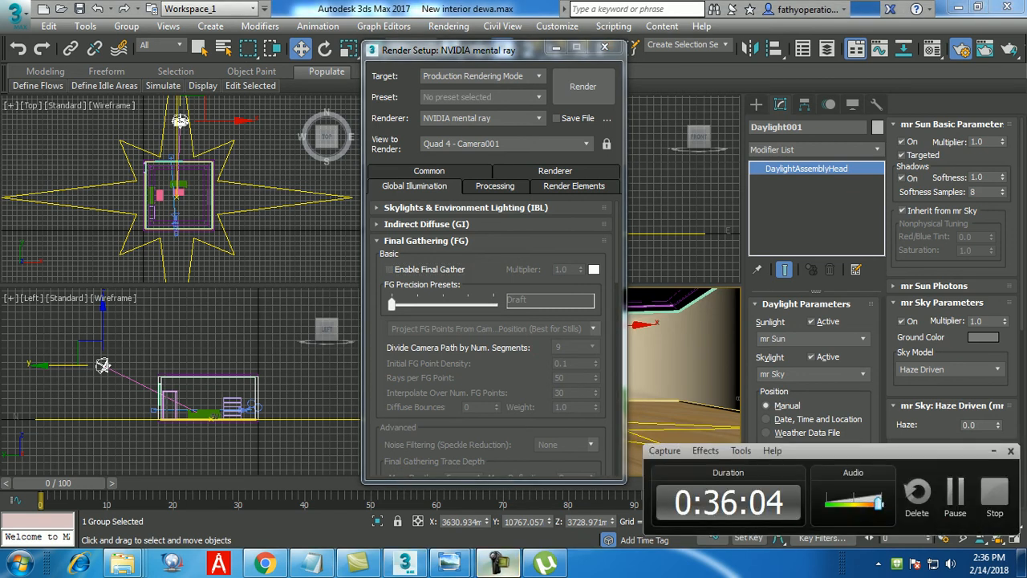
{"action": "left_click", "coordinate": [498, 562]}
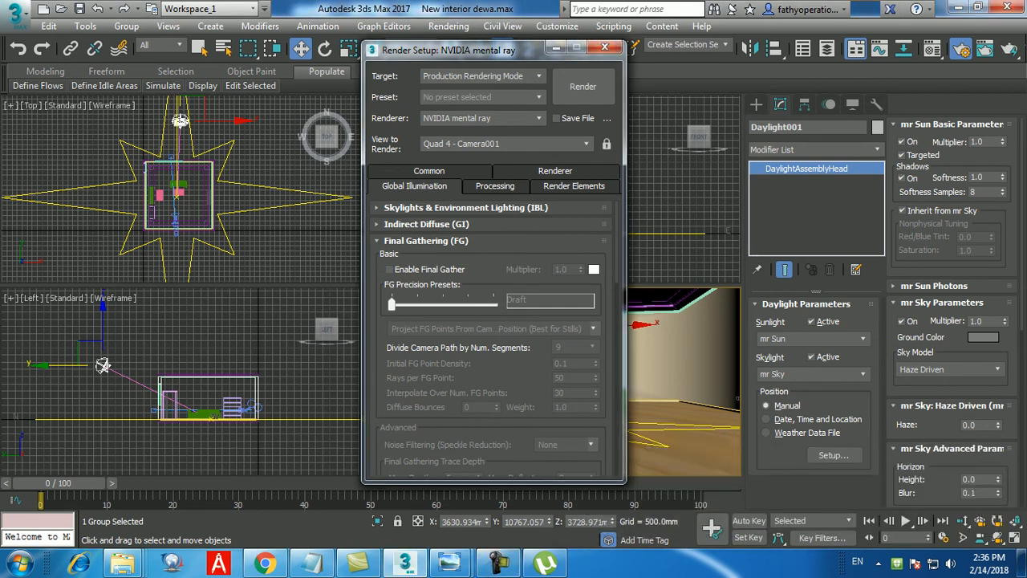
Step: Examine the photon mapping, trace depth and final gathering options in the mental ray global illumination settings
{"action": "scroll", "coordinate": [493, 338], "scroll_direction": "down", "scroll_amount": 5}
{"action": "scroll", "coordinate": [493, 337], "scroll_direction": "up", "scroll_amount": 1}
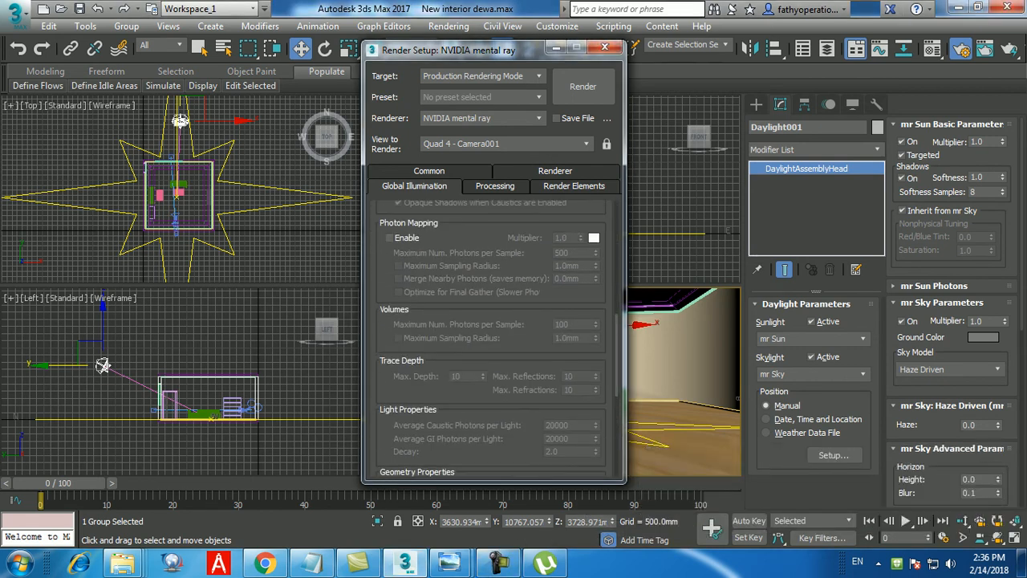
{"action": "scroll", "coordinate": [493, 337], "scroll_direction": "up", "scroll_amount": 1}
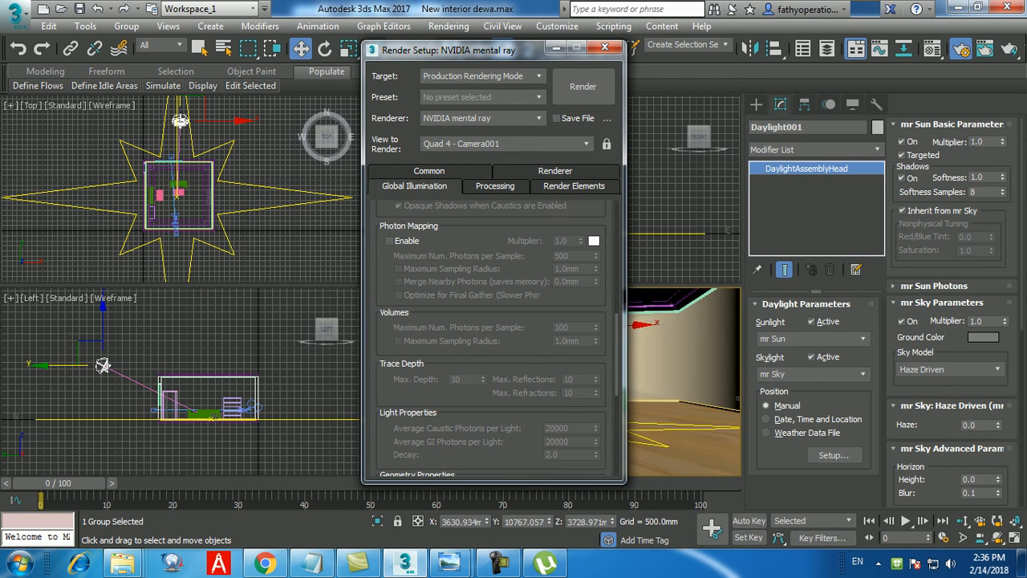
{"action": "scroll", "coordinate": [493, 337], "scroll_direction": "up", "scroll_amount": 4}
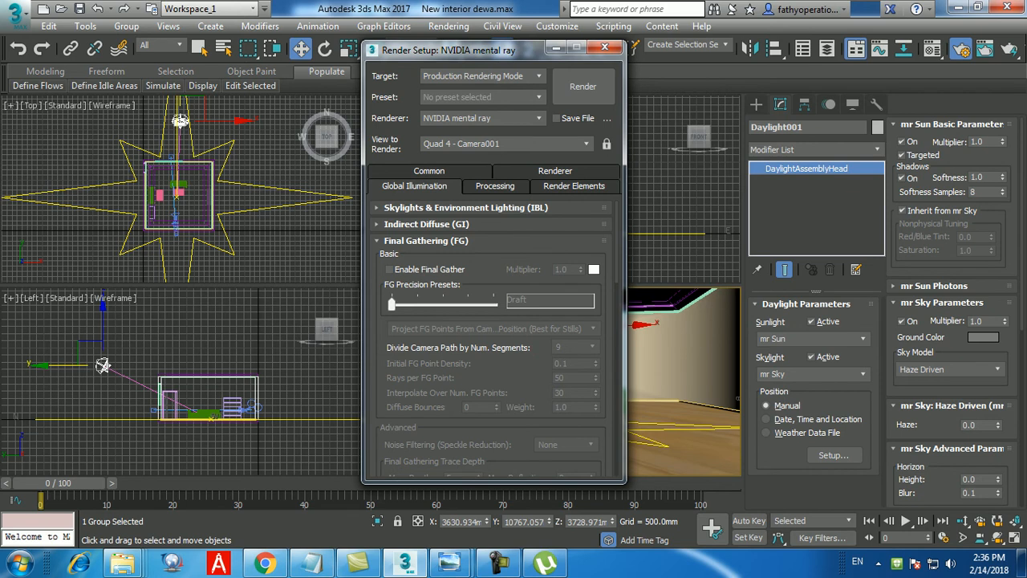
{"action": "left_click", "coordinate": [604, 47]}
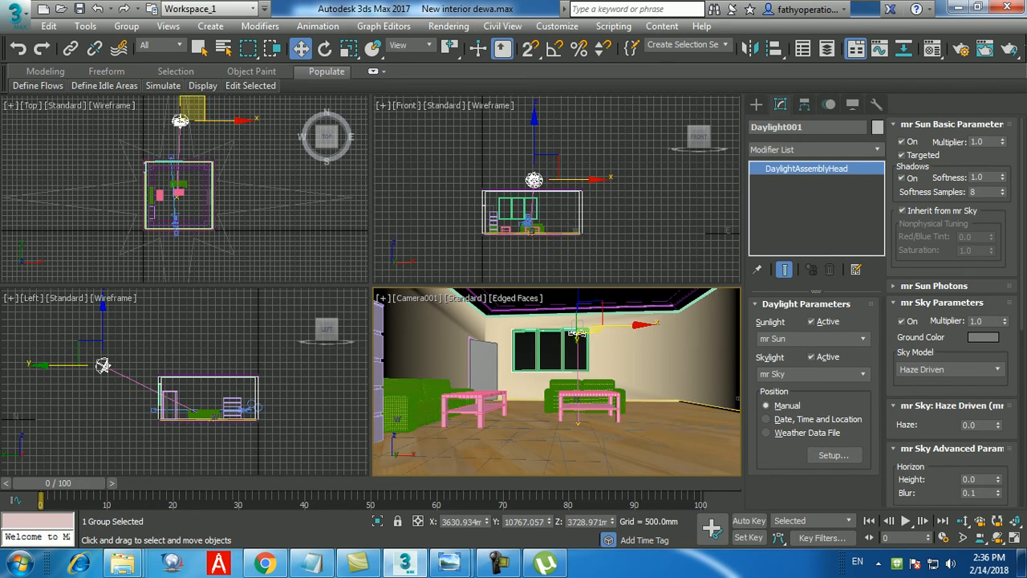
{"action": "left_click", "coordinate": [448, 25]}
{"action": "left_click", "coordinate": [489, 166]}
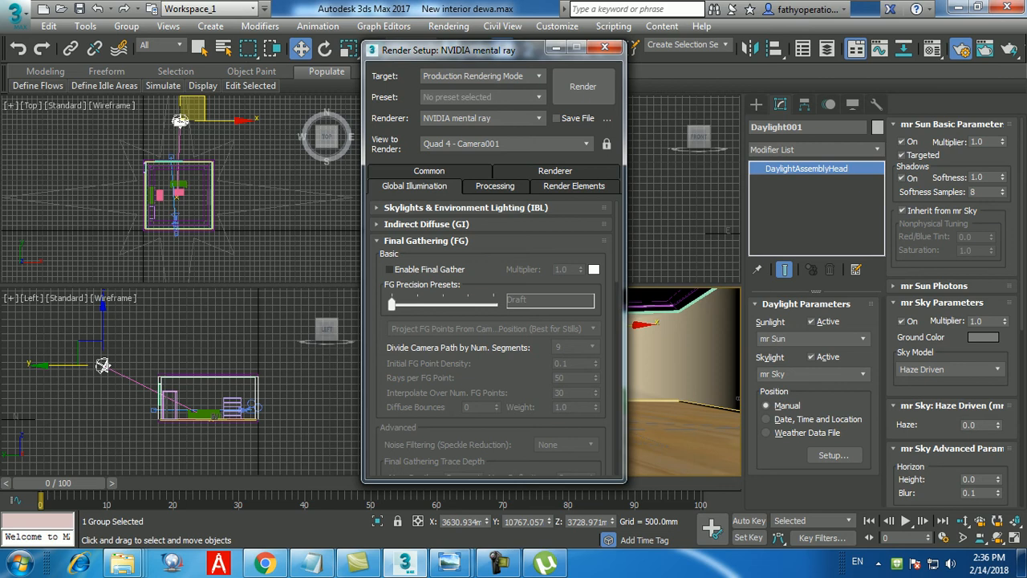
{"action": "left_click", "coordinate": [498, 563]}
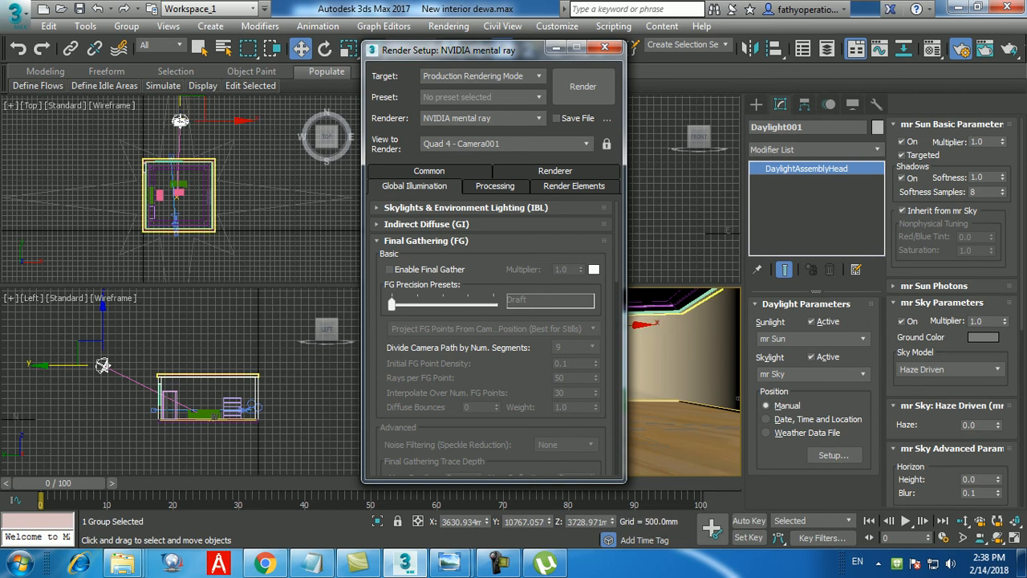
{"action": "left_click", "coordinate": [605, 47]}
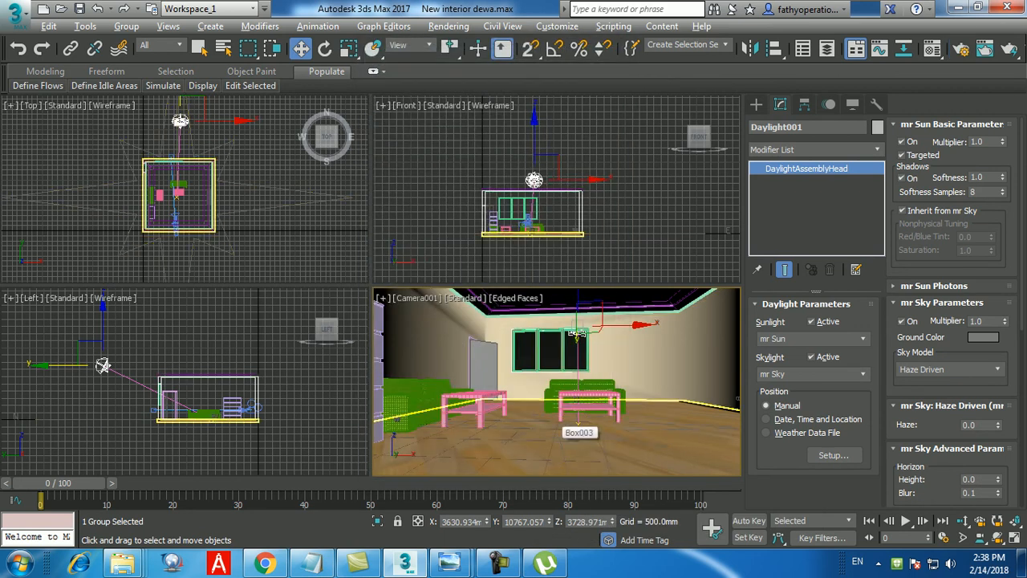
Step: Maximize the Camera001 view and show its safe frame
{"action": "key", "text": "alt+w"}
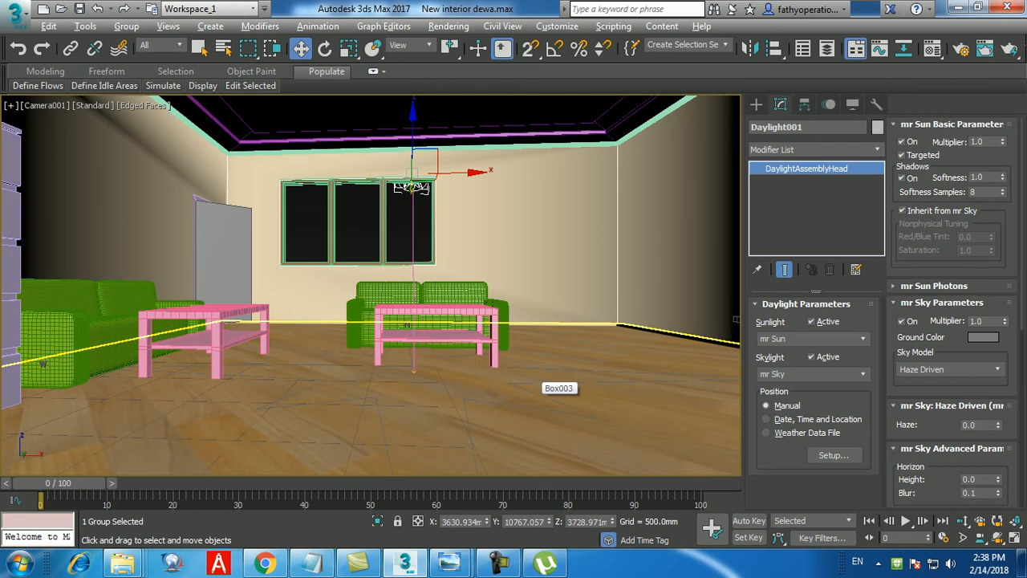
{"action": "key", "text": "shift+f"}
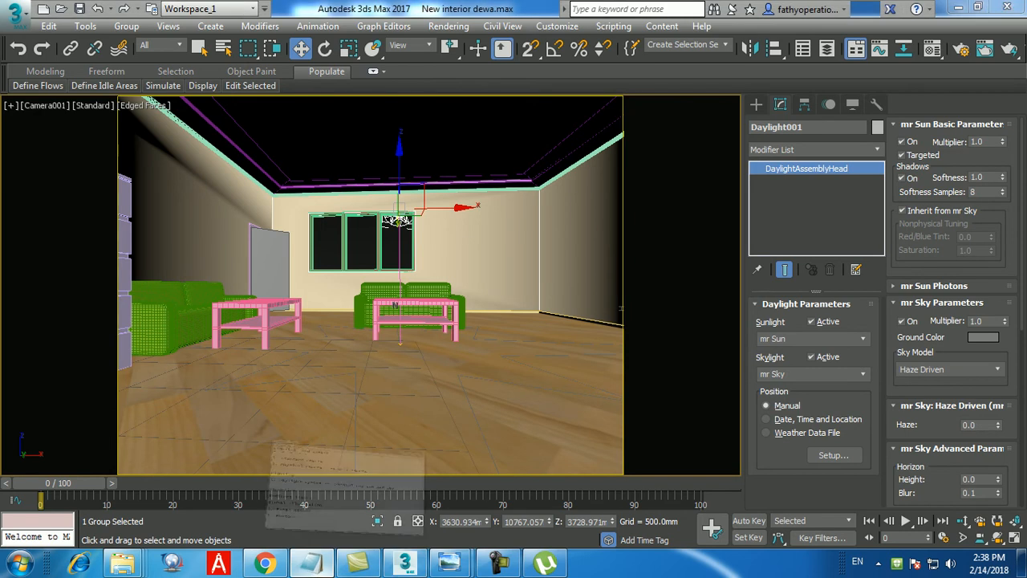
Step: Switch to Notepad, add the line "shift - f safe frame" below the rendering notes, and return to 3ds Max
{"action": "left_click", "coordinate": [311, 564]}
{"action": "key", "text": "Return"}
{"action": "type", "text": "shi"}
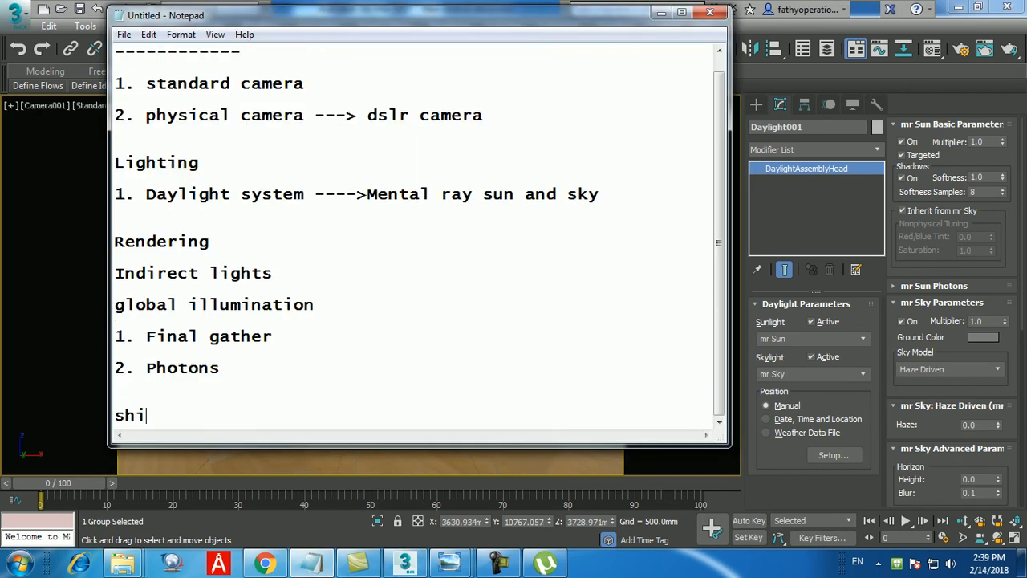
{"action": "type", "text": "ft - f safe frame"}
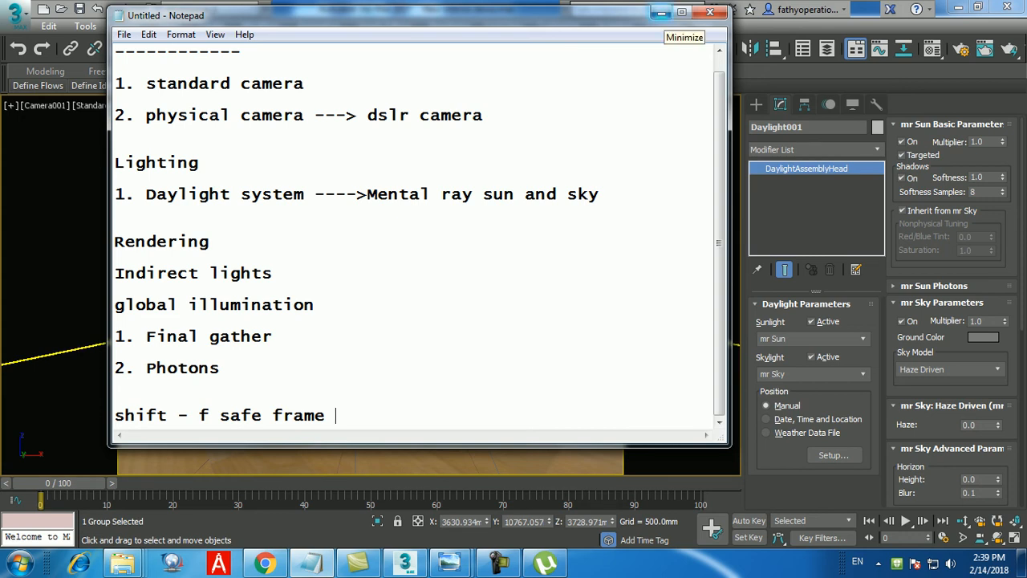
{"action": "left_click", "coordinate": [661, 13]}
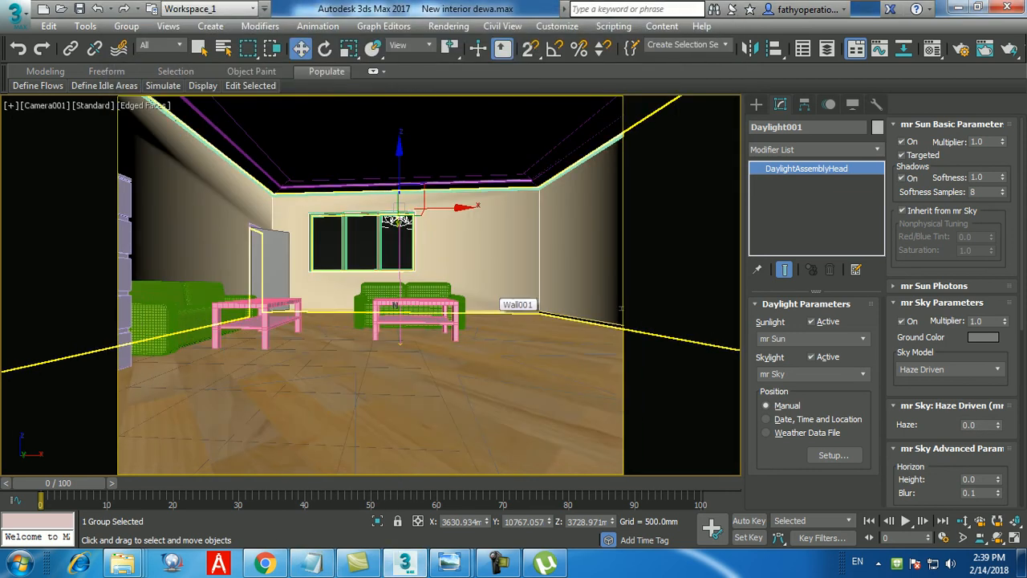
{"action": "key", "text": "alt+w"}
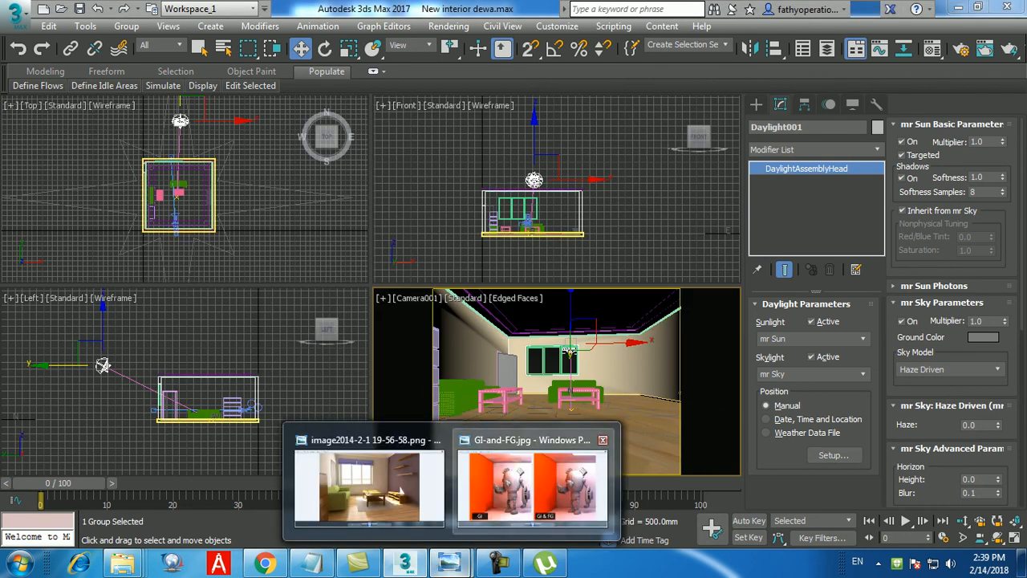
{"action": "left_click", "coordinate": [344, 471]}
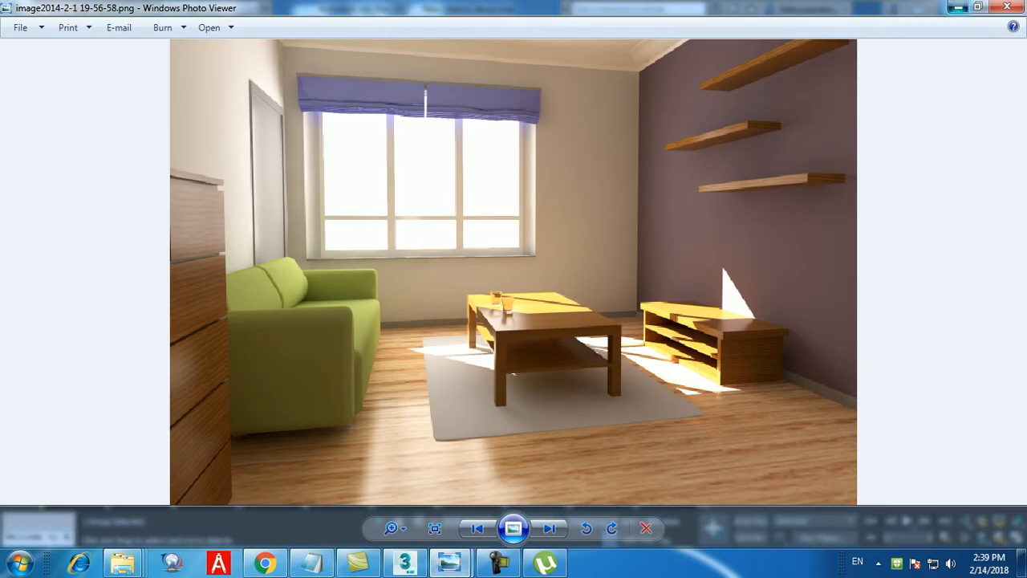
{"action": "left_click", "coordinate": [959, 7]}
Step: Try lens values of 15 and 16 mm on Camera001, return the lens to 18 mm, and check the maximized camera view
{"action": "left_click", "coordinate": [179, 220]}
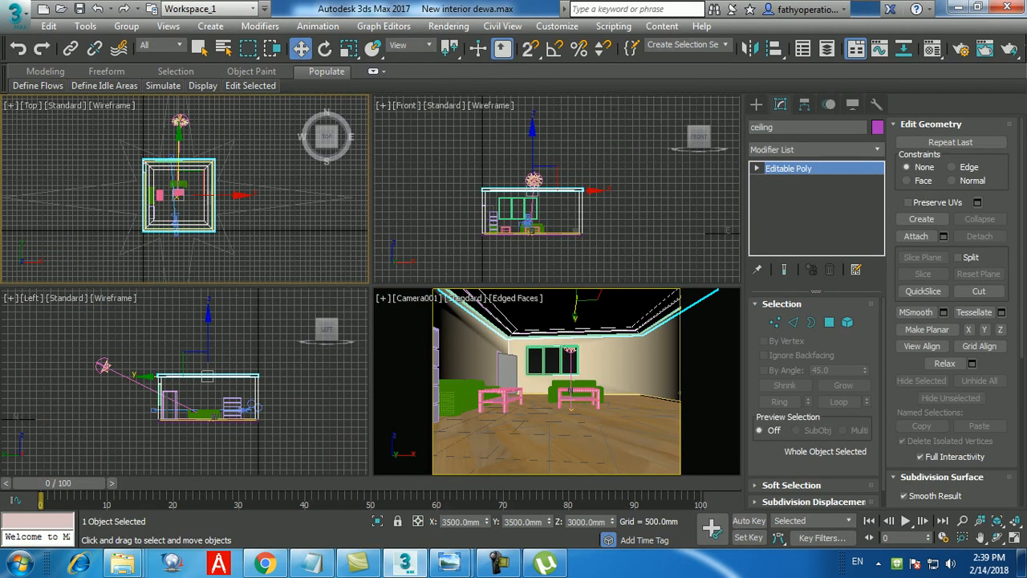
{"action": "scroll", "coordinate": [179, 221], "scroll_direction": "up", "scroll_amount": 7}
{"action": "left_click", "coordinate": [249, 406]}
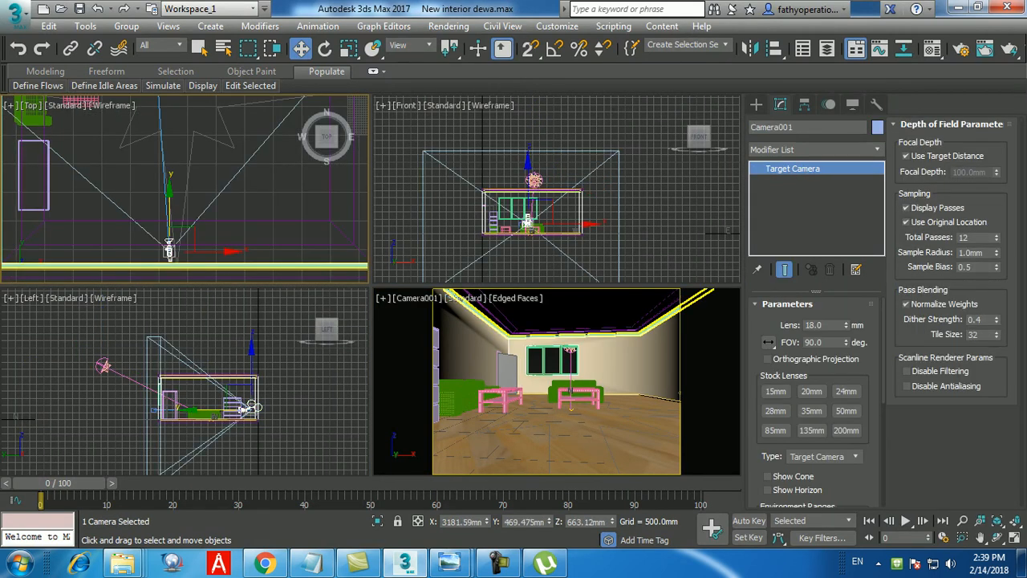
{"action": "left_click", "coordinate": [846, 328]}
{"action": "left_click", "coordinate": [846, 328]}
{"action": "left_click", "coordinate": [846, 328]}
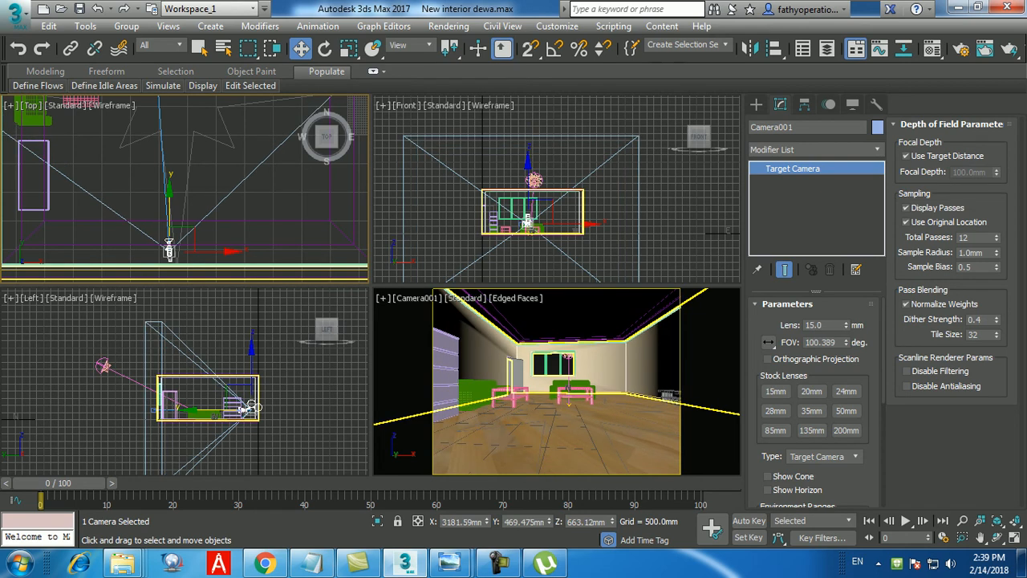
{"action": "left_click", "coordinate": [846, 322]}
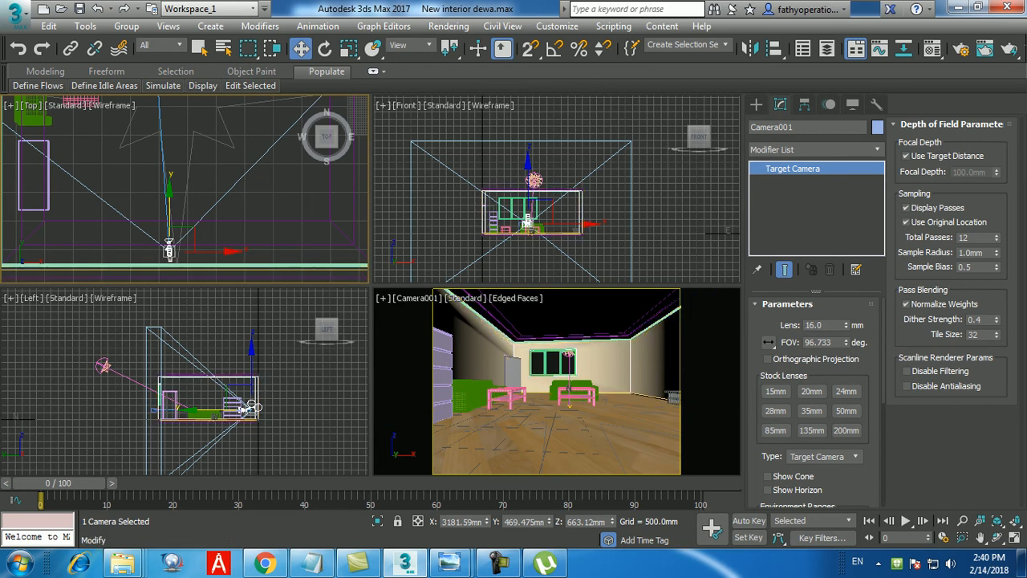
{"action": "double_click", "coordinate": [815, 325]}
{"action": "type", "text": "18"}
{"action": "key", "text": "Return"}
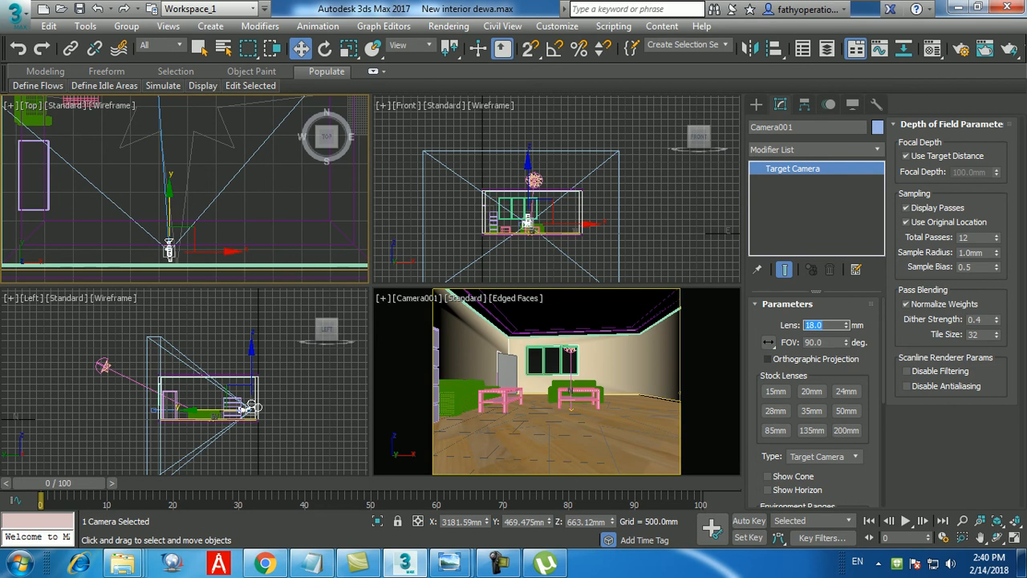
{"action": "key", "text": "alt+w"}
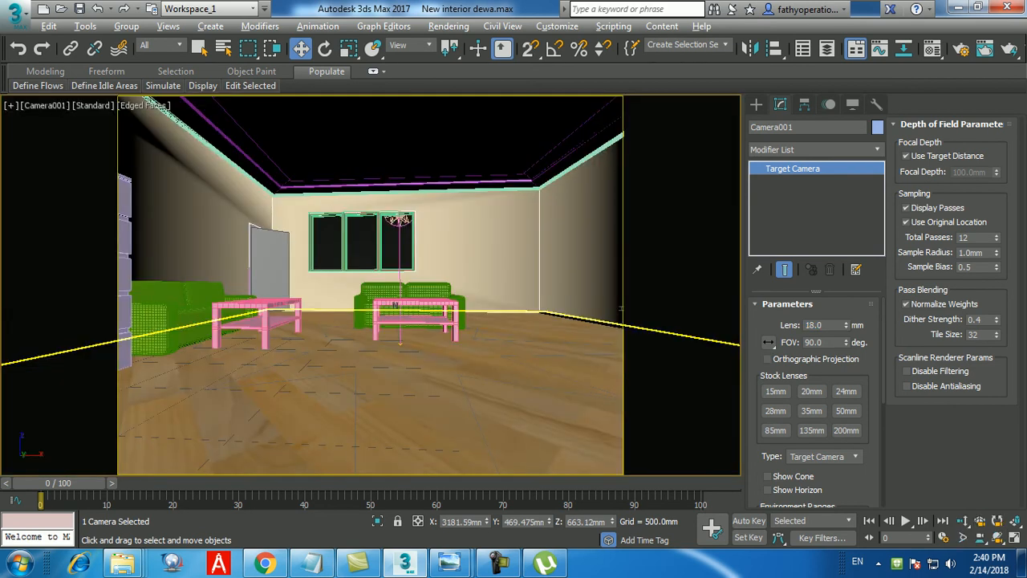
{"action": "key", "text": "alt+w"}
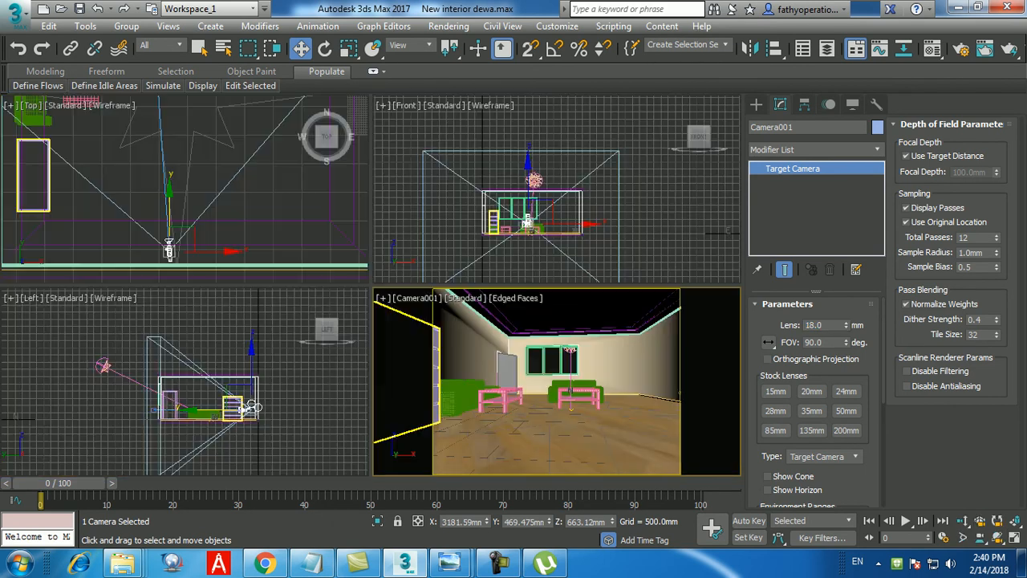
Step: Move the two low cabinet units along the side wall toward the window wall so they fall inside the Camera001 safe frame
{"action": "scroll", "coordinate": [265, 173], "scroll_direction": "down", "scroll_amount": 2}
{"action": "middle_click_drag", "start_coordinate": [264, 172], "coordinate": [212, 259]}
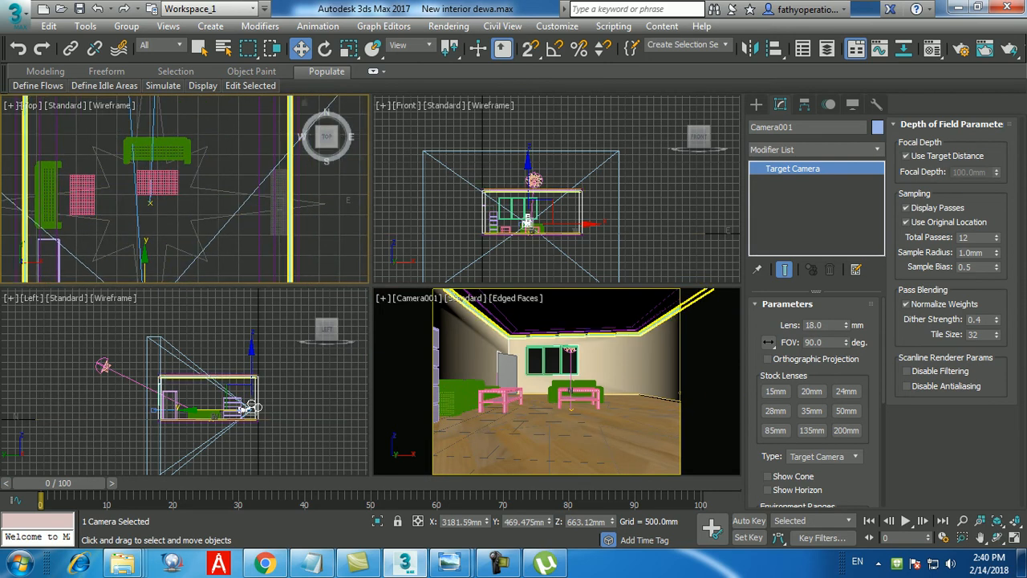
{"action": "left_click", "coordinate": [280, 186]}
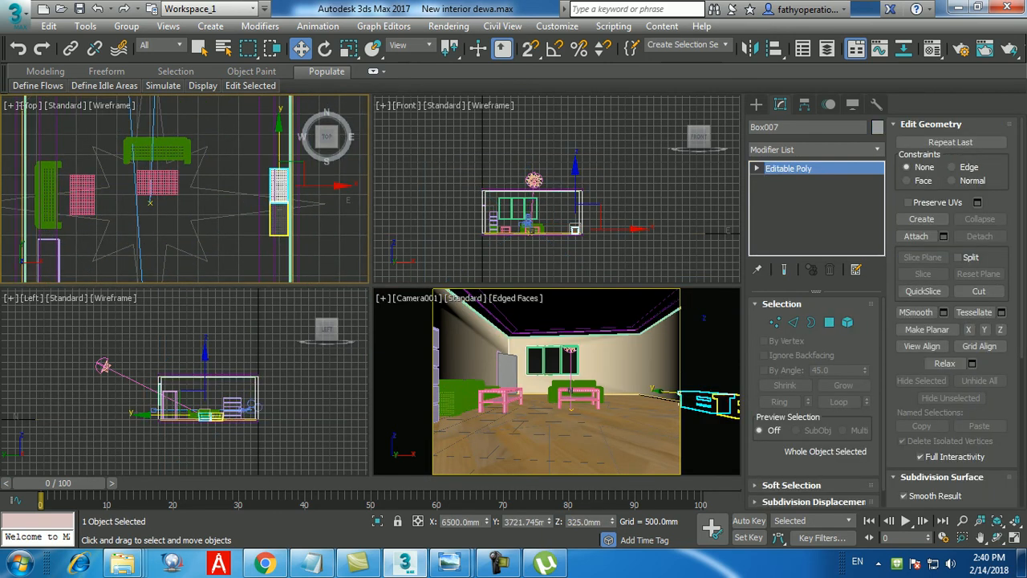
{"action": "left_click", "coordinate": [279, 221], "text": "ctrl"}
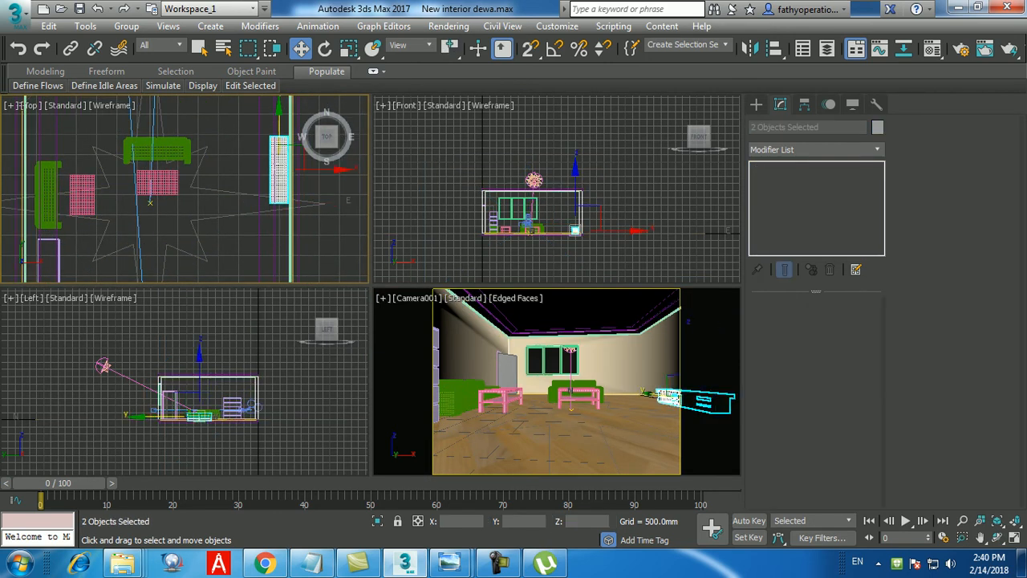
{"action": "key", "text": "alt+w"}
{"action": "left_click", "coordinate": [600, 393]}
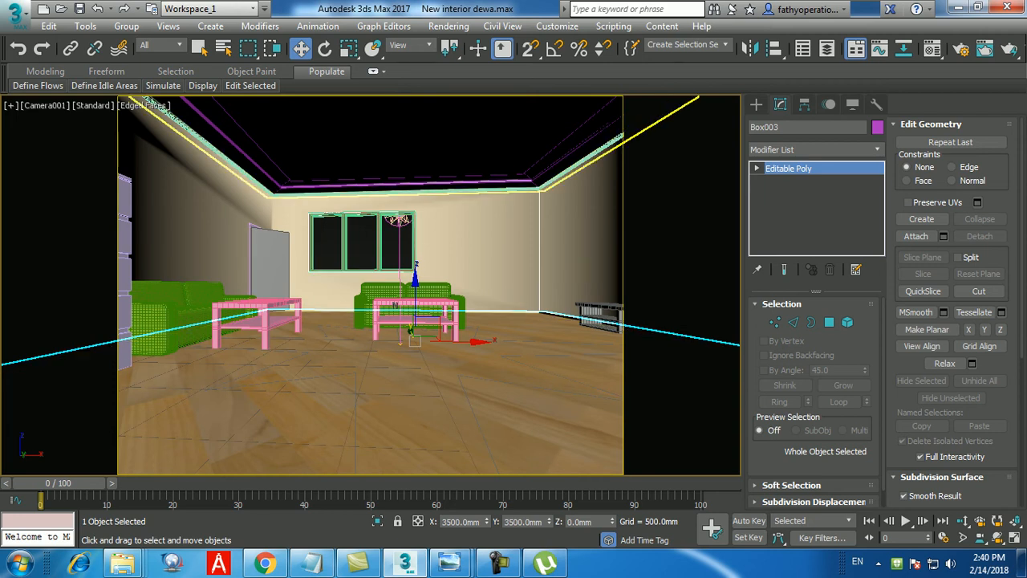
Step: Open the common render parameters of the mental ray setup for Camera001 and save the scene
{"action": "left_click", "coordinate": [448, 26]}
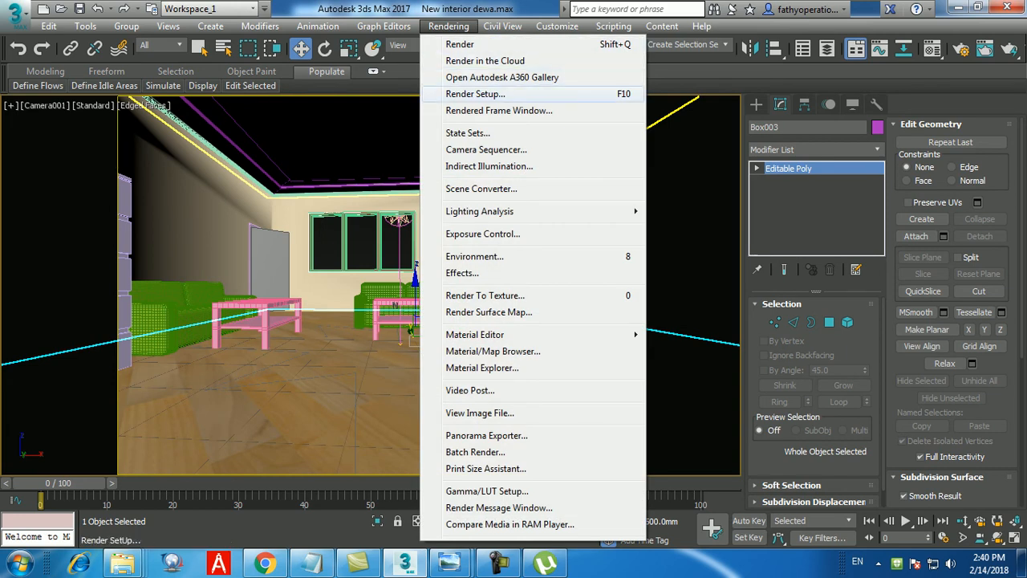
{"action": "left_click", "coordinate": [475, 94]}
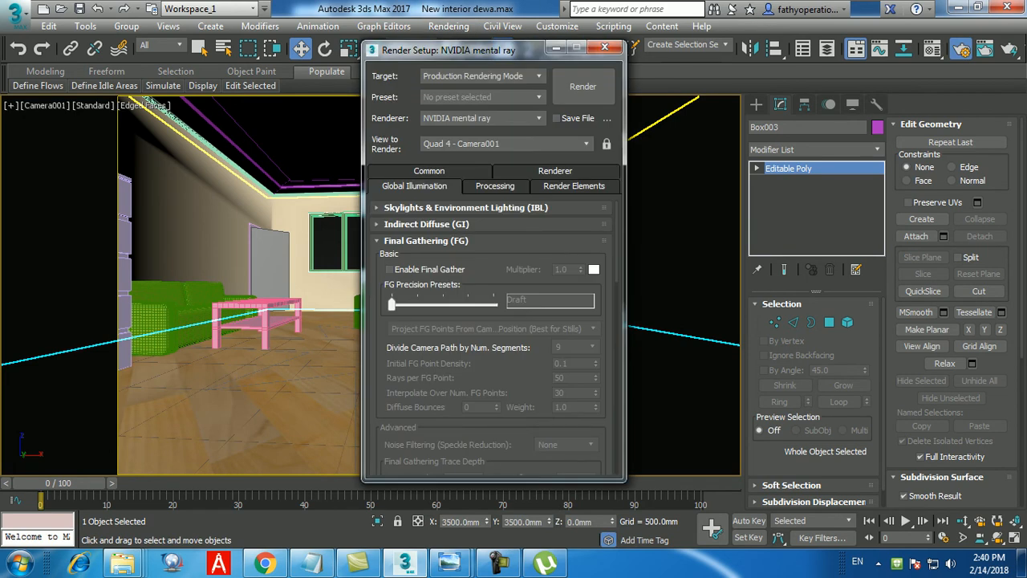
{"action": "left_click", "coordinate": [429, 170]}
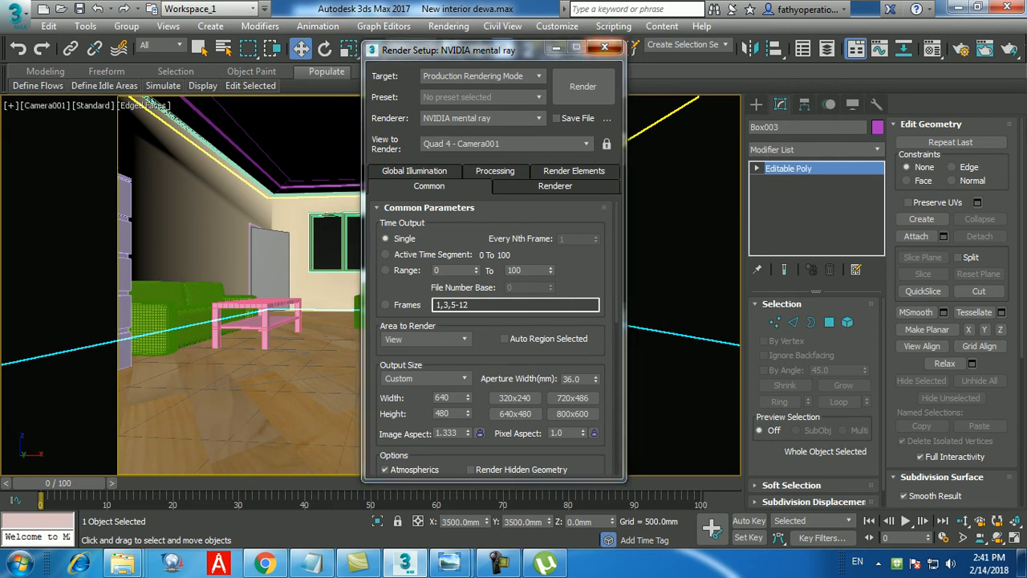
{"action": "left_click", "coordinate": [604, 48]}
{"action": "left_click", "coordinate": [449, 26]}
{"action": "left_click", "coordinate": [474, 94]}
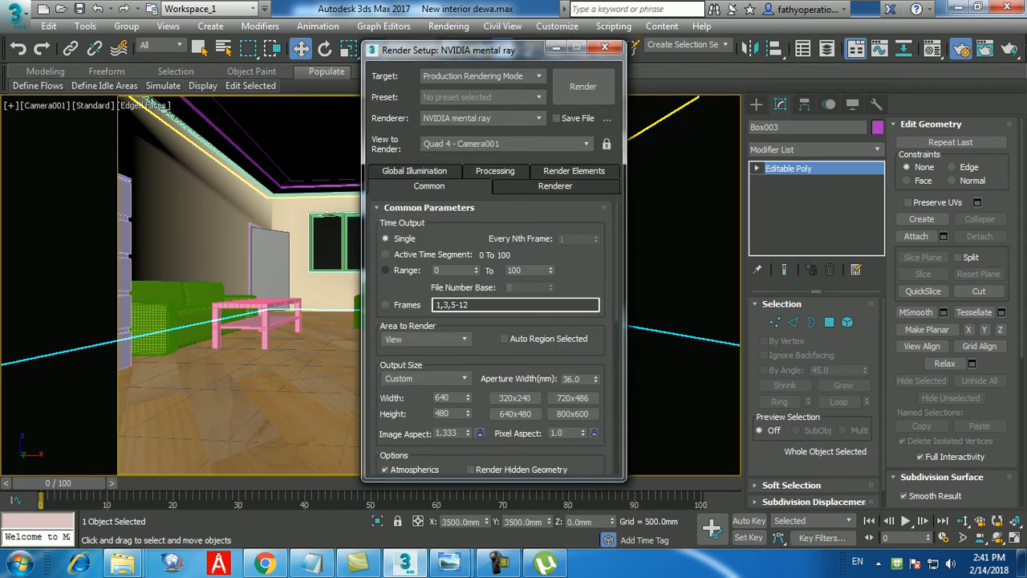
{"action": "left_click", "coordinate": [15, 16]}
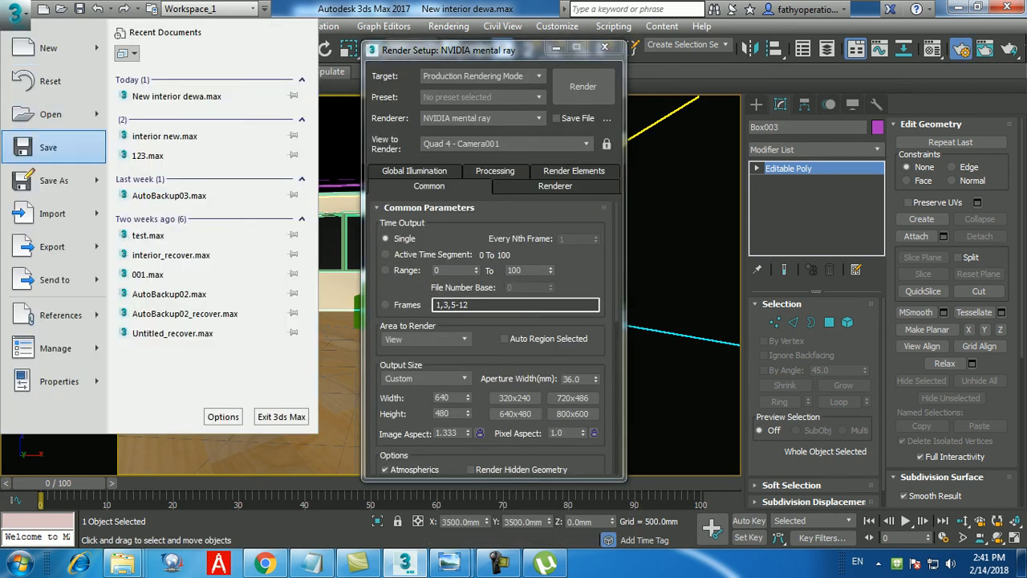
{"action": "left_click", "coordinate": [36, 142]}
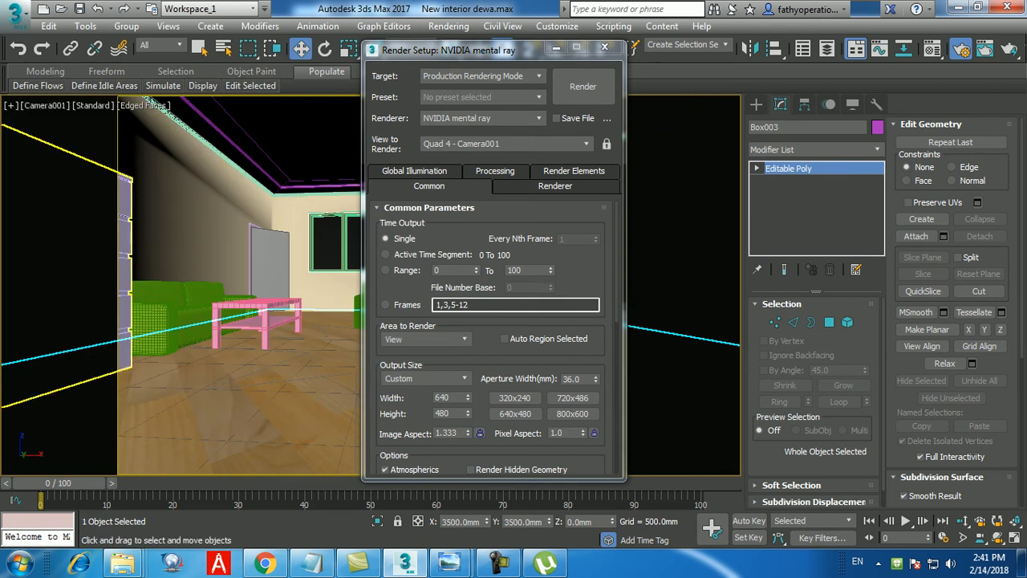
Step: Set the render output size to 320x240 and save the scene
{"action": "scroll", "coordinate": [490, 337], "scroll_direction": "down", "scroll_amount": 2}
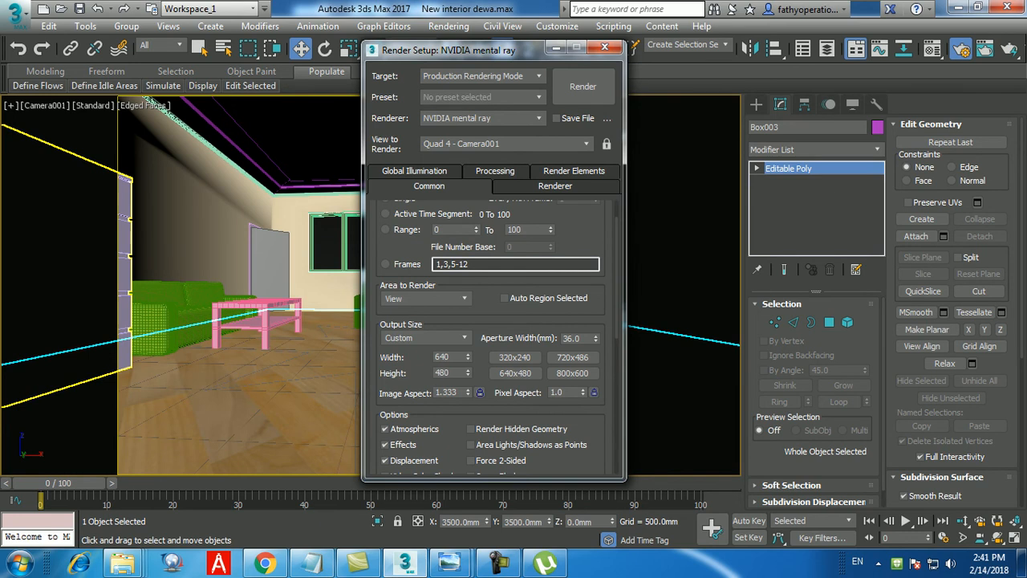
{"action": "left_click", "coordinate": [515, 357]}
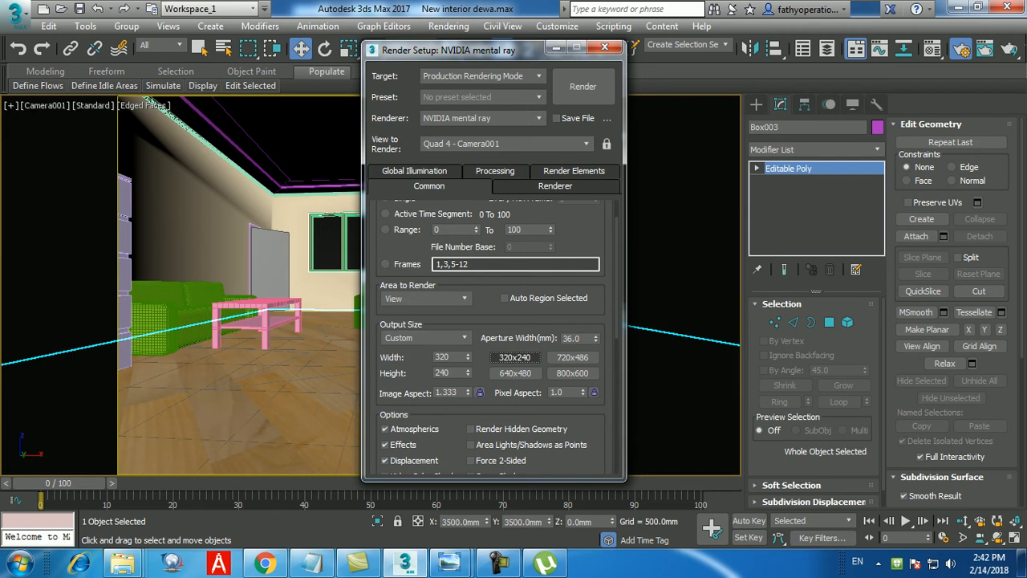
{"action": "left_click", "coordinate": [16, 15]}
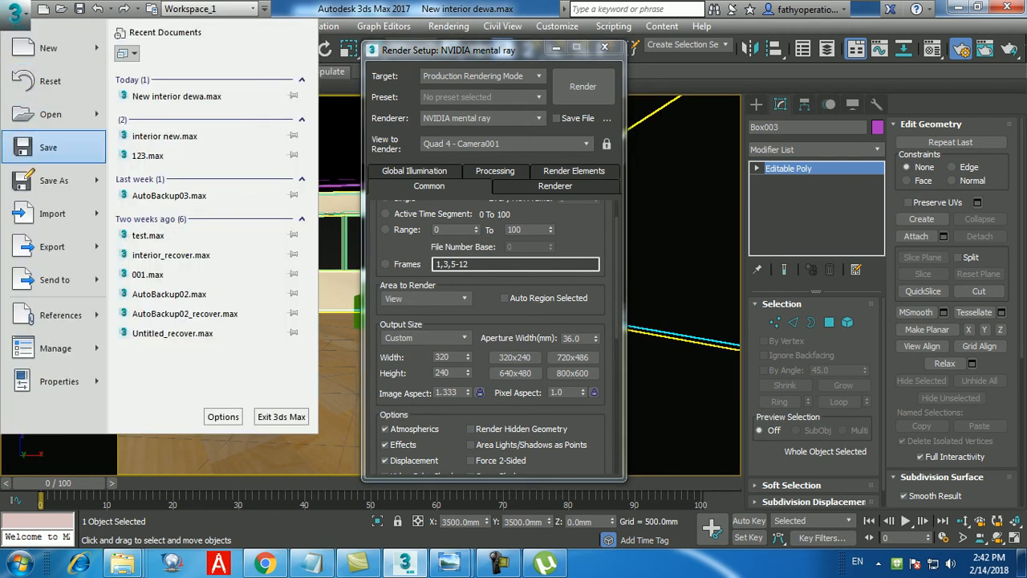
{"action": "left_click", "coordinate": [48, 147]}
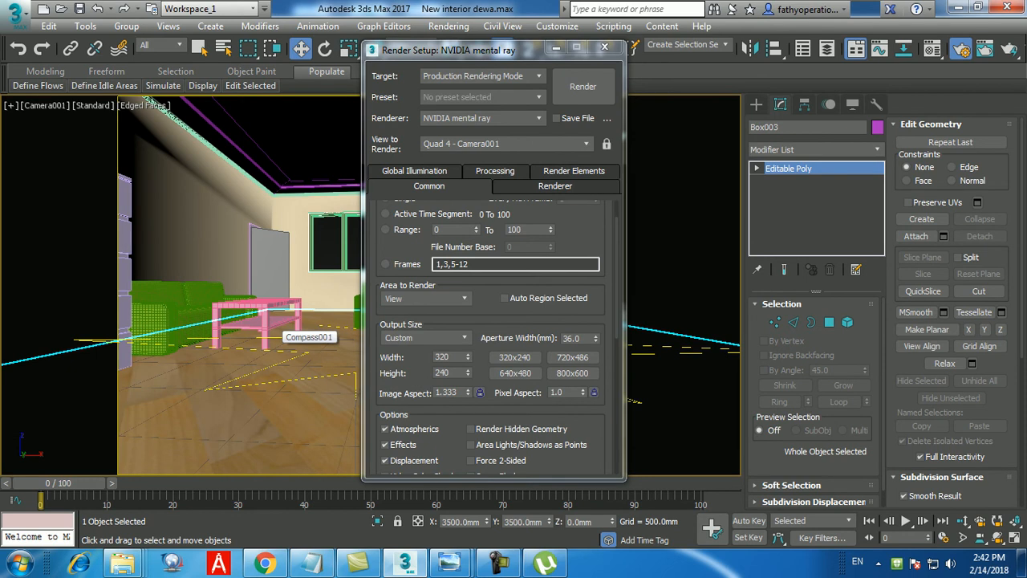
{"action": "left_click", "coordinate": [14, 17]}
{"action": "left_click", "coordinate": [48, 148]}
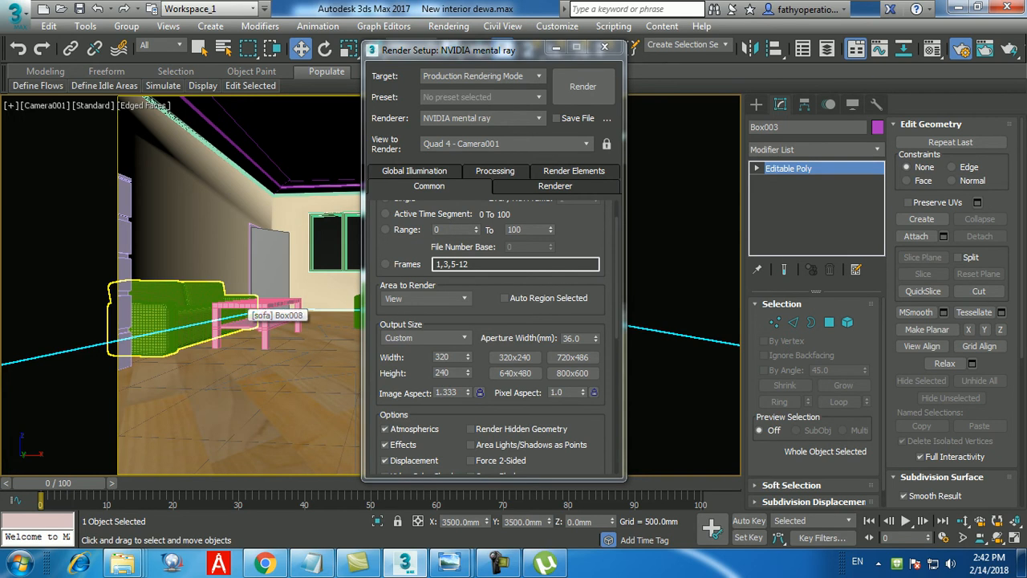
Step: Render the Camera001 view and examine the noise around the door and windows in the rendered image
{"action": "left_click", "coordinate": [583, 86]}
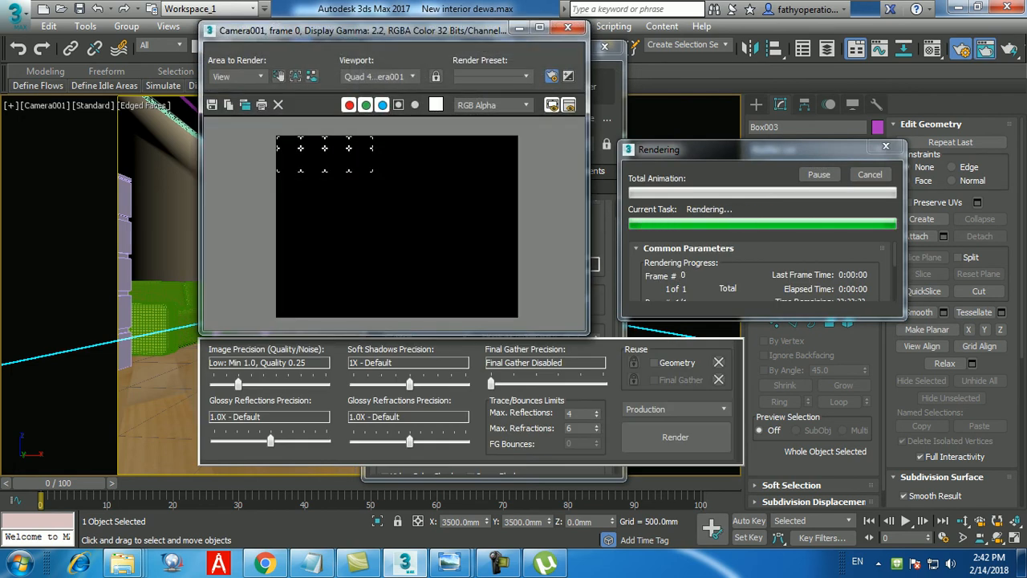
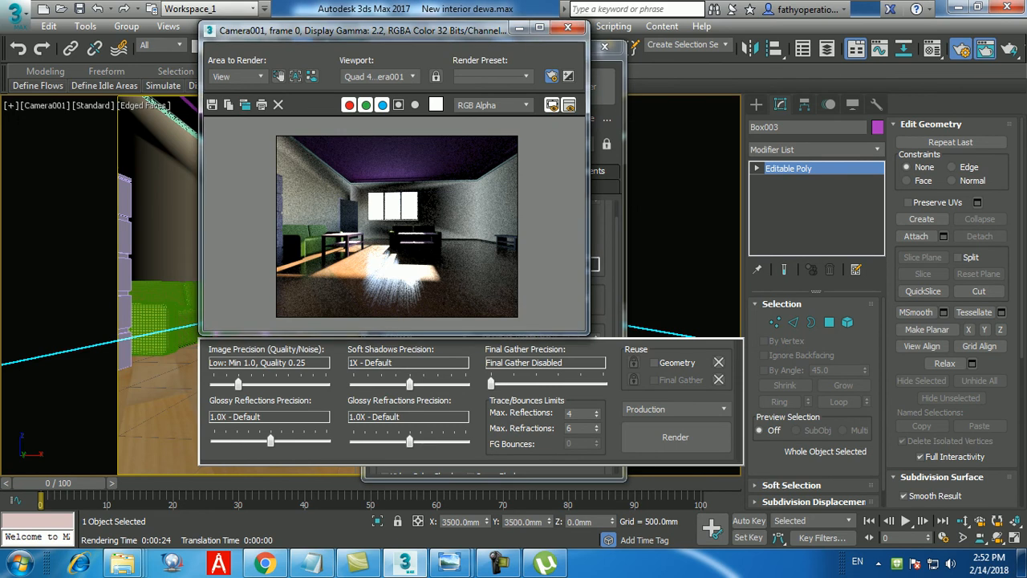
{"action": "scroll", "coordinate": [394, 216], "scroll_direction": "up", "scroll_amount": 3}
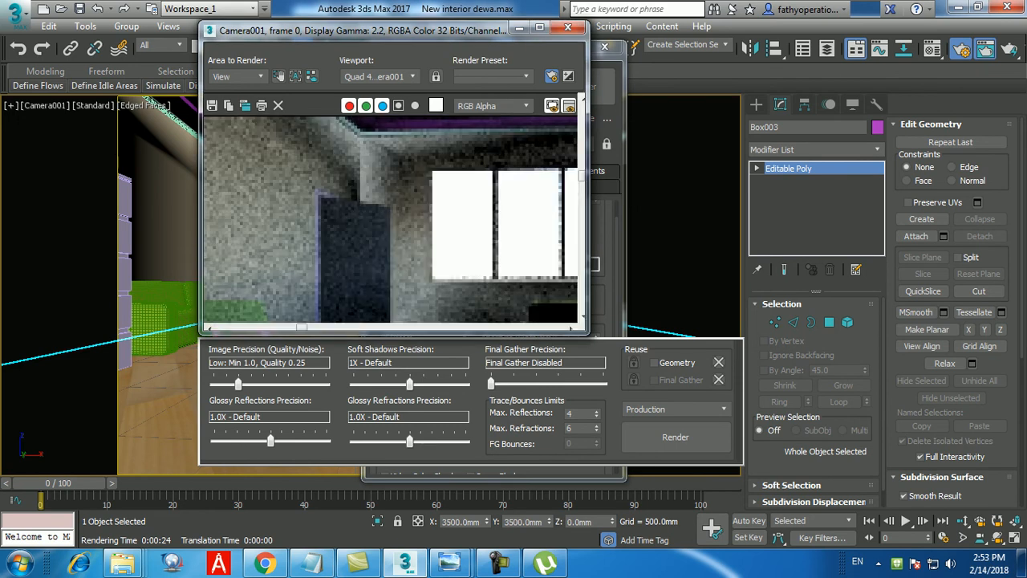
{"action": "scroll", "coordinate": [299, 197], "scroll_direction": "down", "scroll_amount": 1}
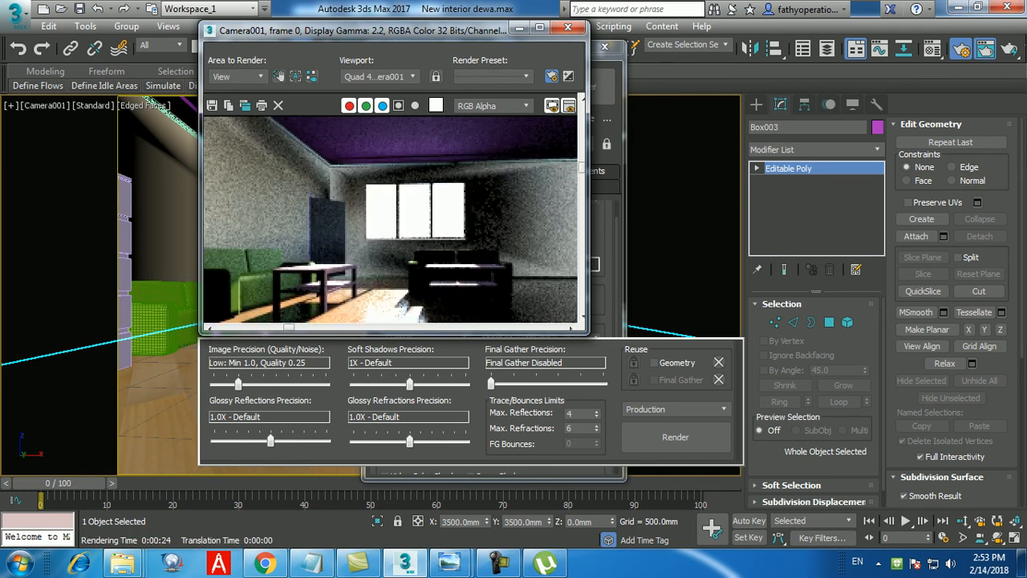
{"action": "scroll", "coordinate": [393, 220], "scroll_direction": "down", "scroll_amount": 2}
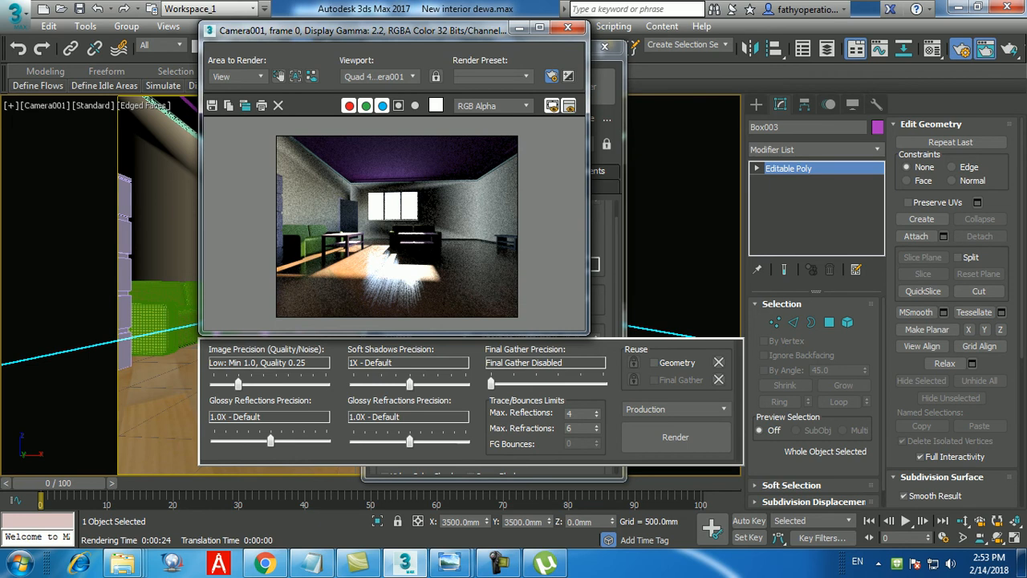
Step: Set the image precision to Low: Min 1.0, Quality 0.5, and close the rendered frame and the render settings
{"action": "mouse_move", "coordinate": [238, 384]}
{"action": "left_mouse_down"}
{"action": "mouse_move", "coordinate": [301, 384]}
{"action": "mouse_move", "coordinate": [237, 385]}
{"action": "mouse_move", "coordinate": [251, 385]}
{"action": "left_mouse_up"}
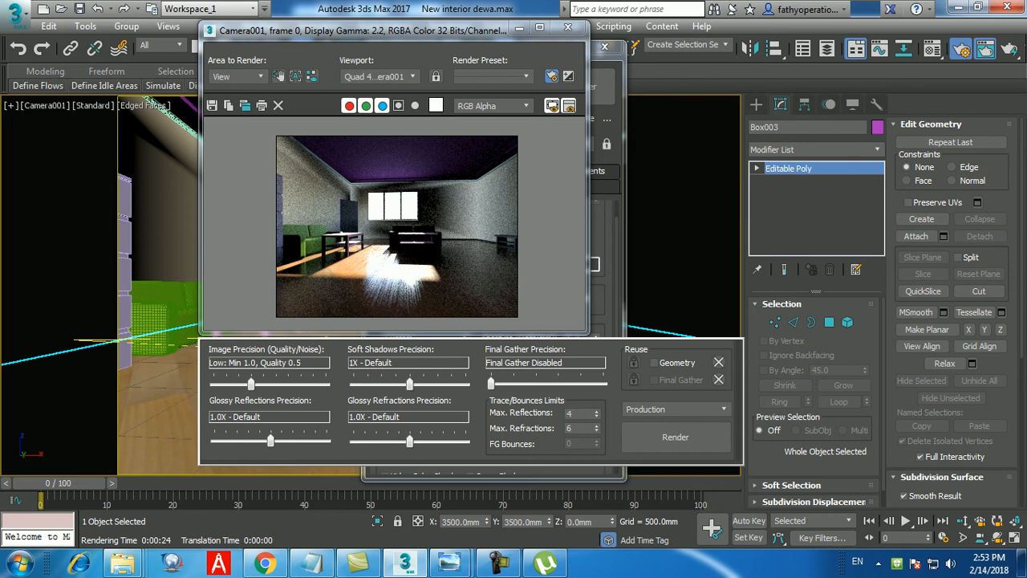
{"action": "mouse_move", "coordinate": [251, 384]}
{"action": "left_mouse_down"}
{"action": "mouse_move", "coordinate": [226, 385]}
{"action": "mouse_move", "coordinate": [251, 385]}
{"action": "left_mouse_up"}
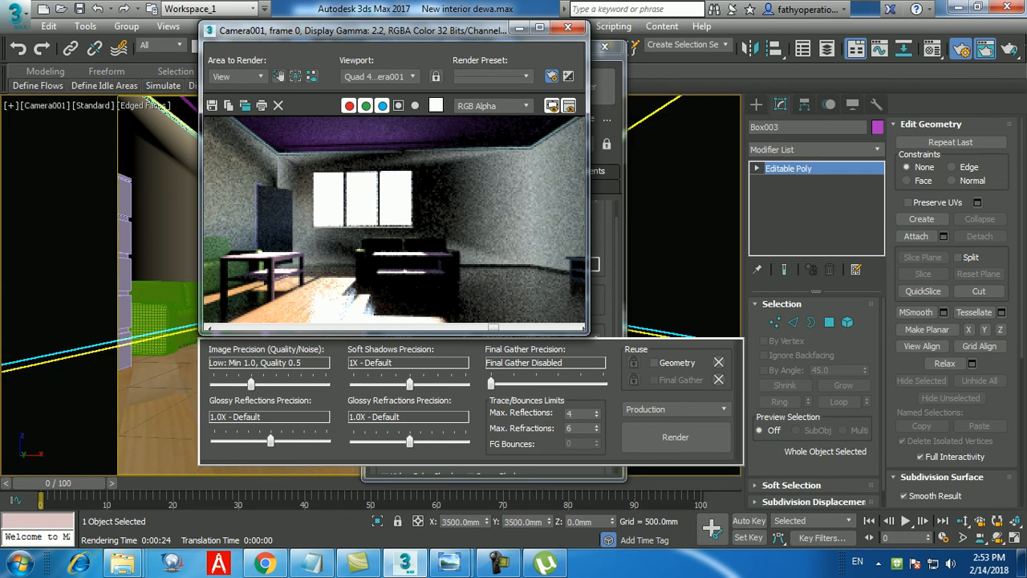
{"action": "scroll", "coordinate": [395, 223], "scroll_direction": "down", "scroll_amount": 1}
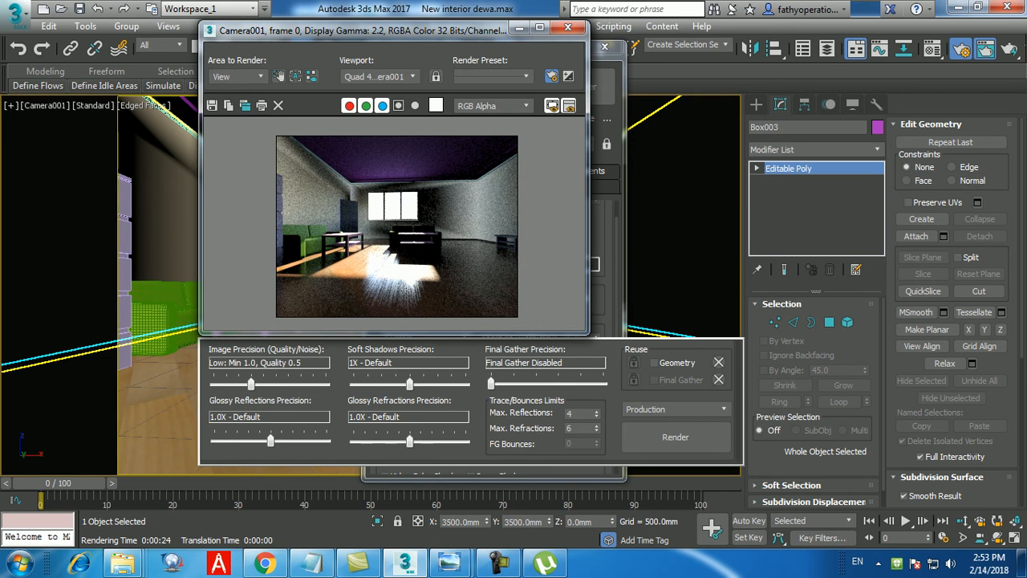
{"action": "left_click", "coordinate": [568, 28]}
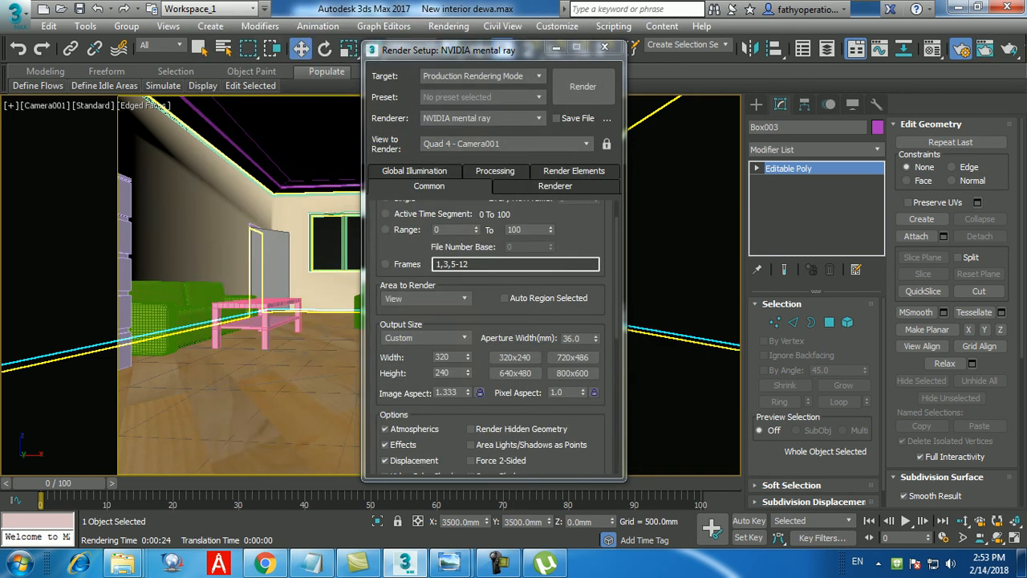
{"action": "left_click", "coordinate": [605, 46]}
Step: Enable photon mapping in the indirect illumination settings of mental ray
{"action": "left_click", "coordinate": [448, 26]}
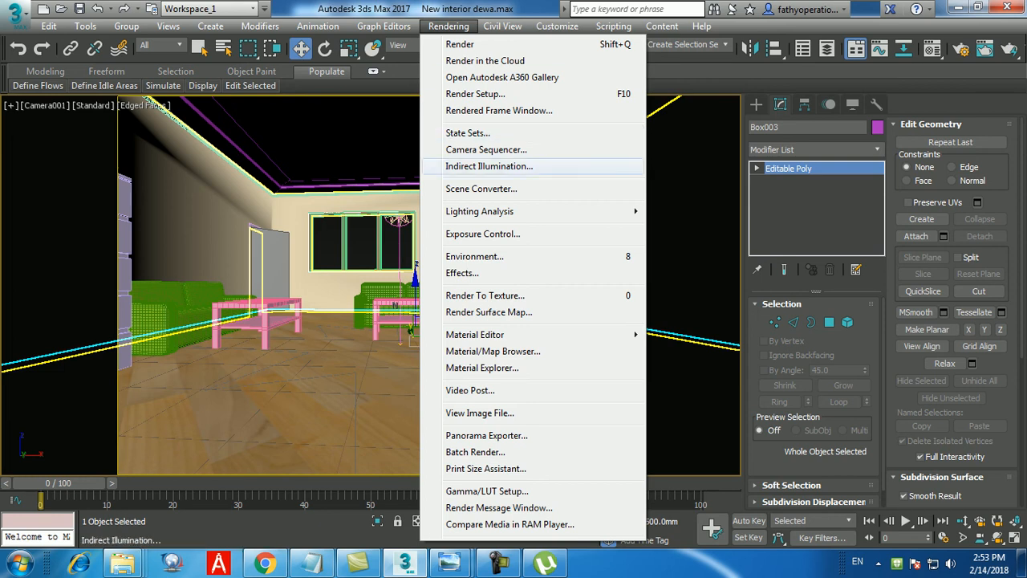
{"action": "left_click", "coordinate": [488, 166]}
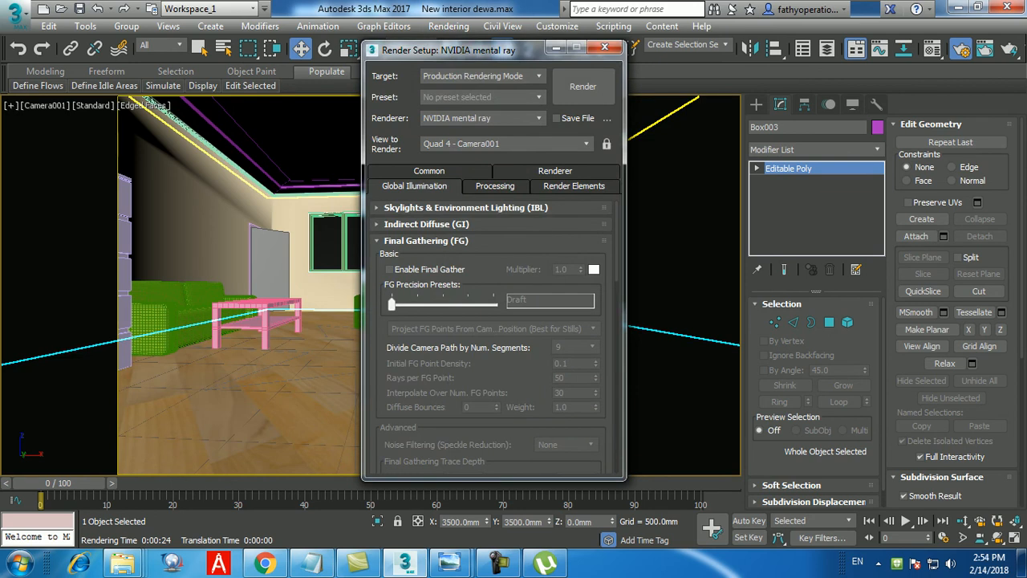
{"action": "left_click", "coordinate": [604, 47]}
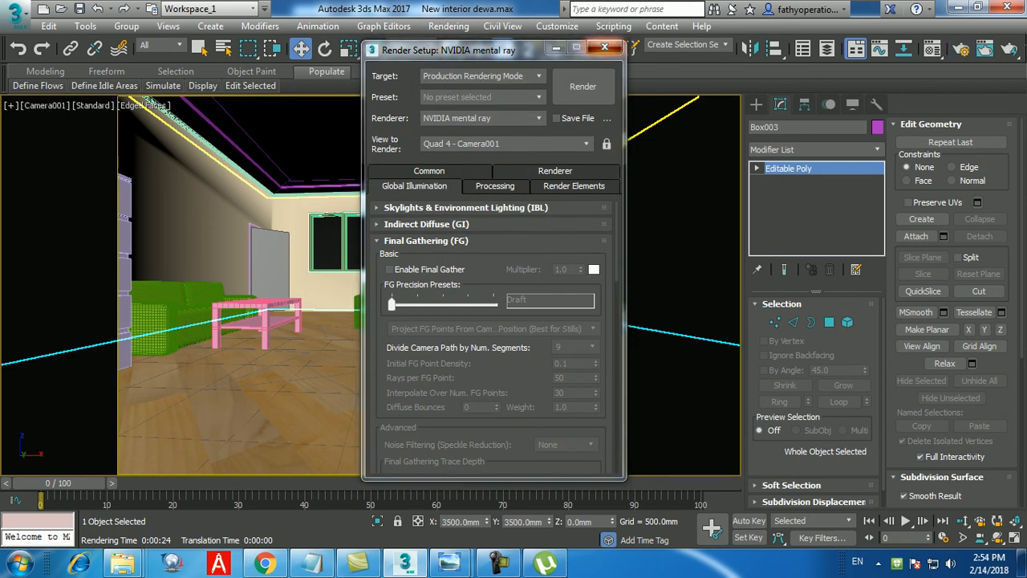
{"action": "left_click", "coordinate": [448, 26]}
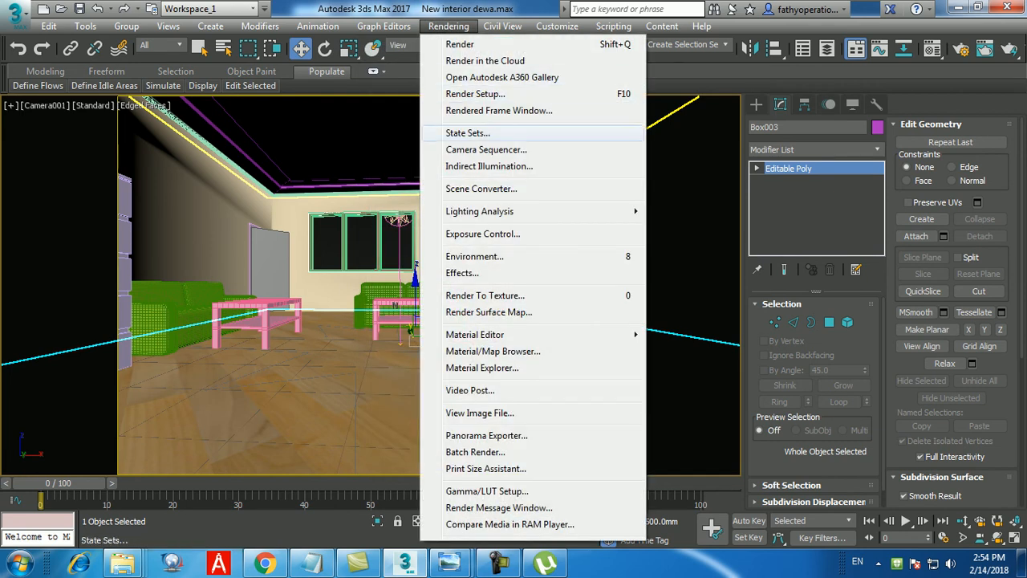
{"action": "left_click", "coordinate": [489, 166]}
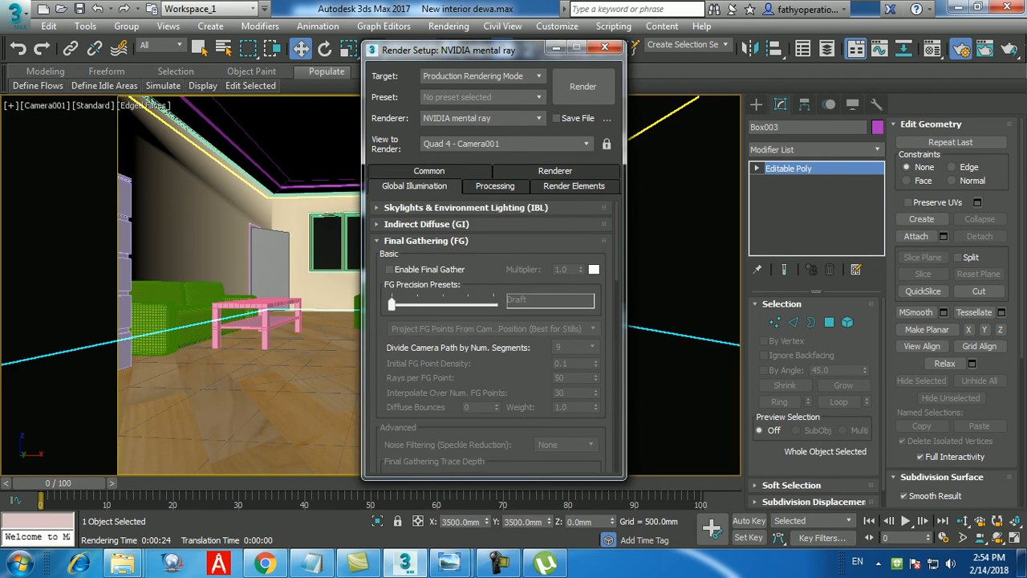
{"action": "scroll", "coordinate": [491, 337], "scroll_direction": "down", "scroll_amount": 10}
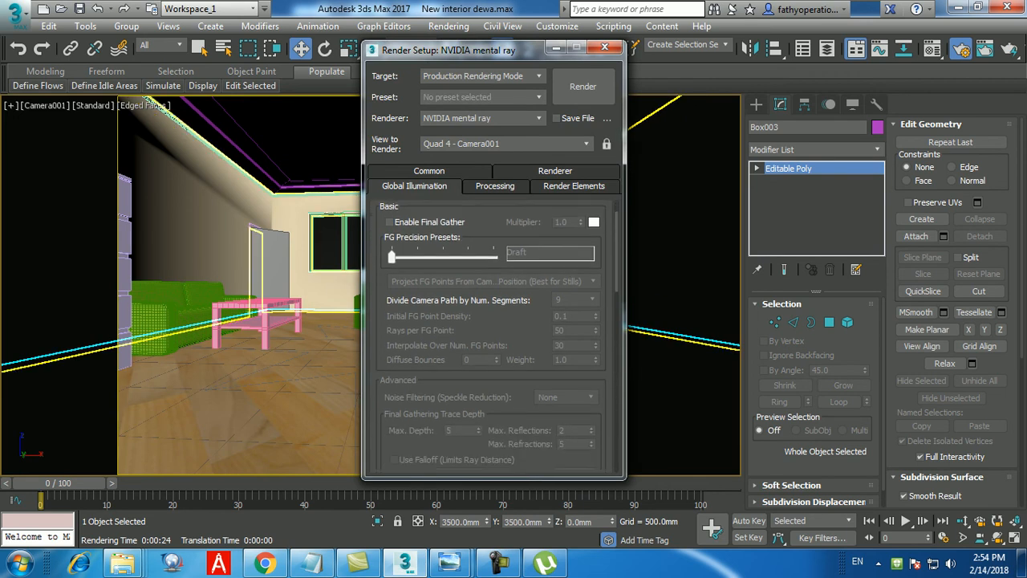
{"action": "scroll", "coordinate": [491, 337], "scroll_direction": "down", "scroll_amount": 4}
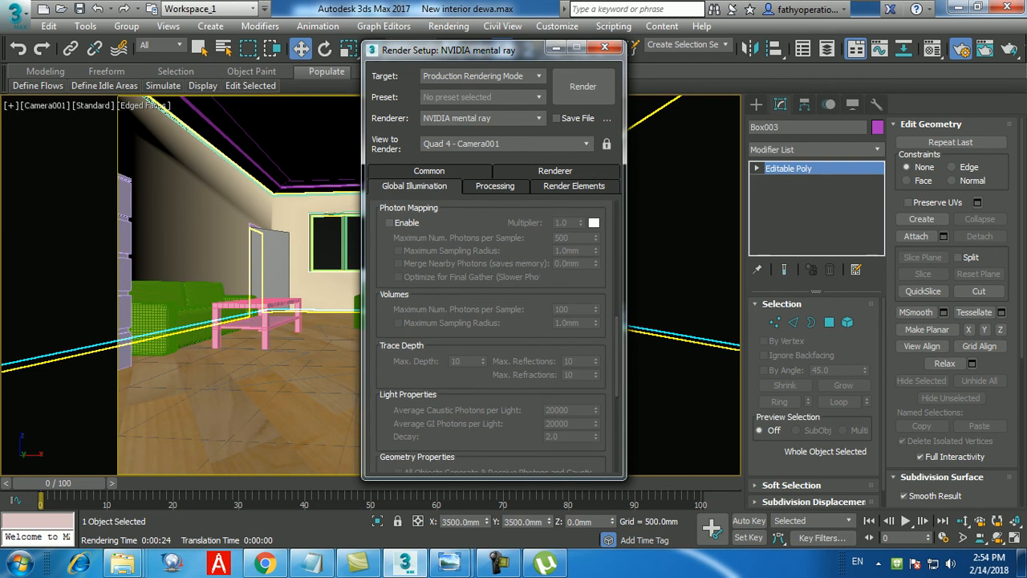
{"action": "left_click", "coordinate": [389, 222]}
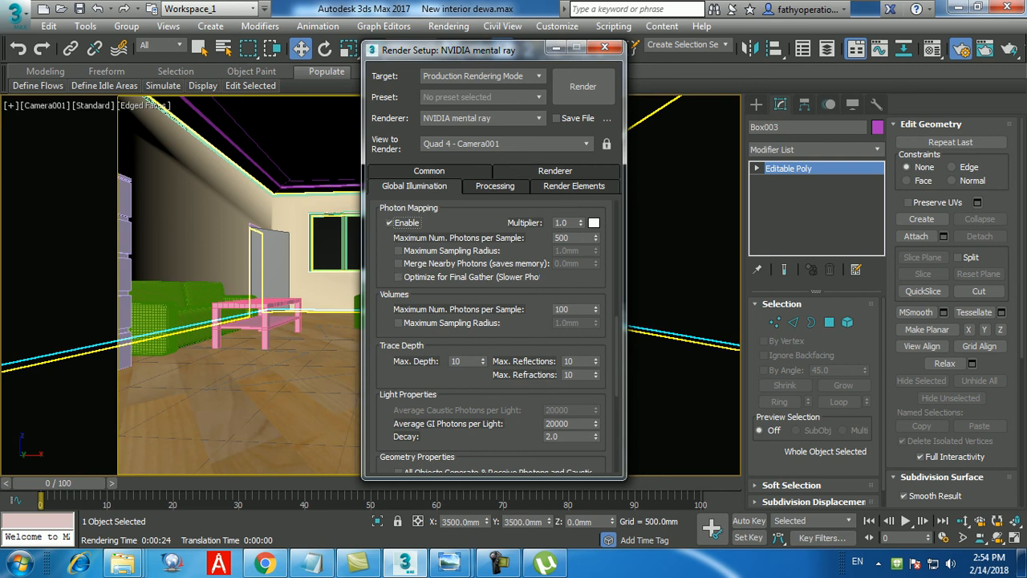
Step: Review the Average GI Photons per Light setting in the photon mapping light properties and close the render settings
{"action": "left_click", "coordinate": [569, 424]}
{"action": "left_click_drag", "start_coordinate": [569, 424], "coordinate": [546, 424]}
{"action": "left_click", "coordinate": [569, 424]}
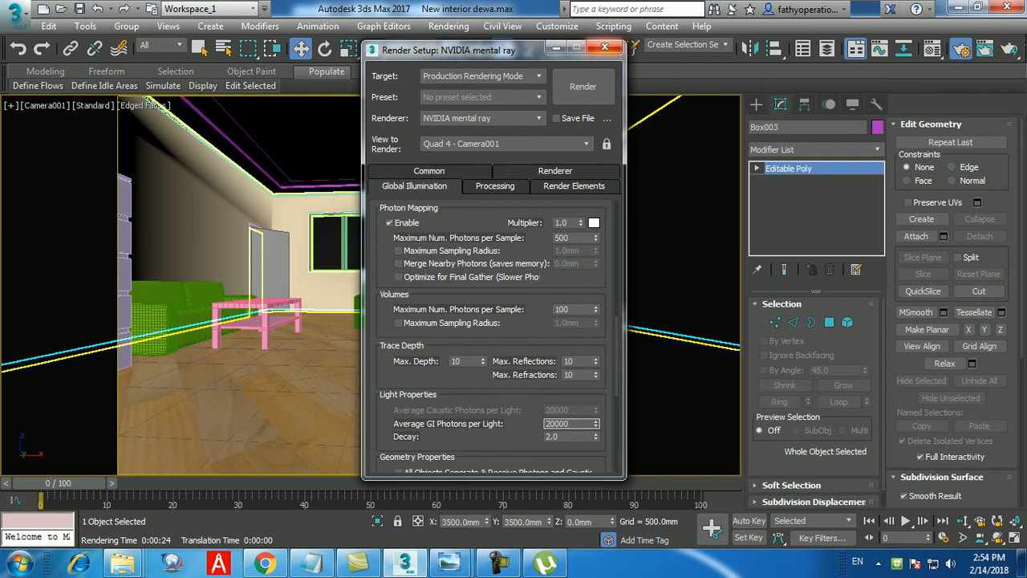
{"action": "left_click", "coordinate": [606, 46]}
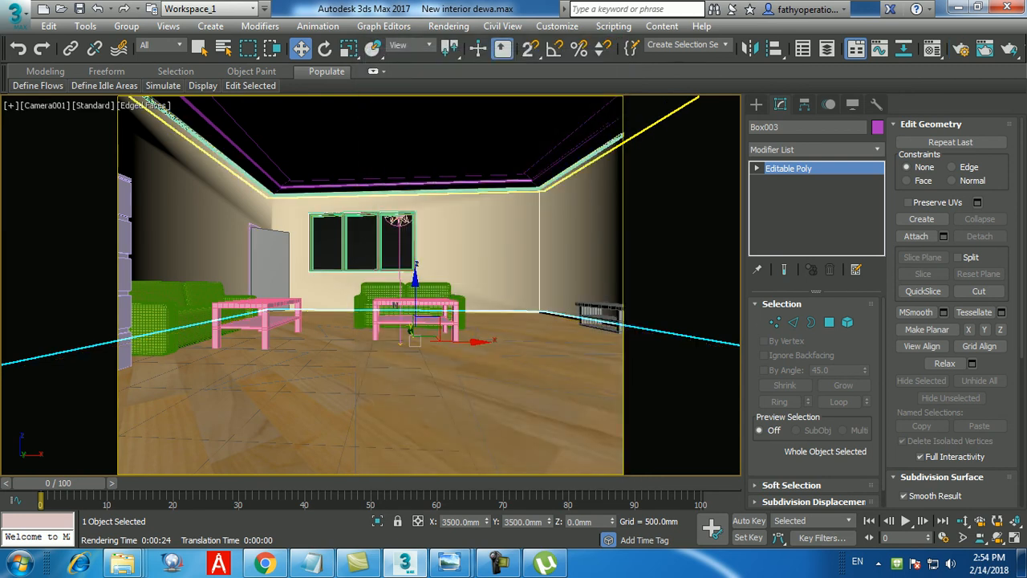
{"action": "left_click", "coordinate": [448, 26]}
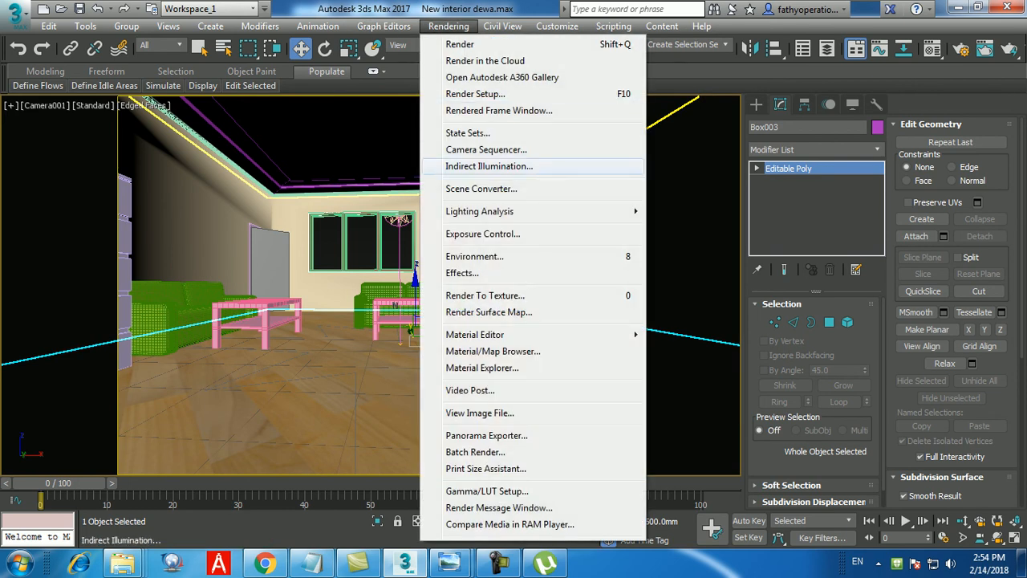
{"action": "left_click", "coordinate": [489, 166]}
{"action": "scroll", "coordinate": [492, 337], "scroll_direction": "down", "scroll_amount": 10}
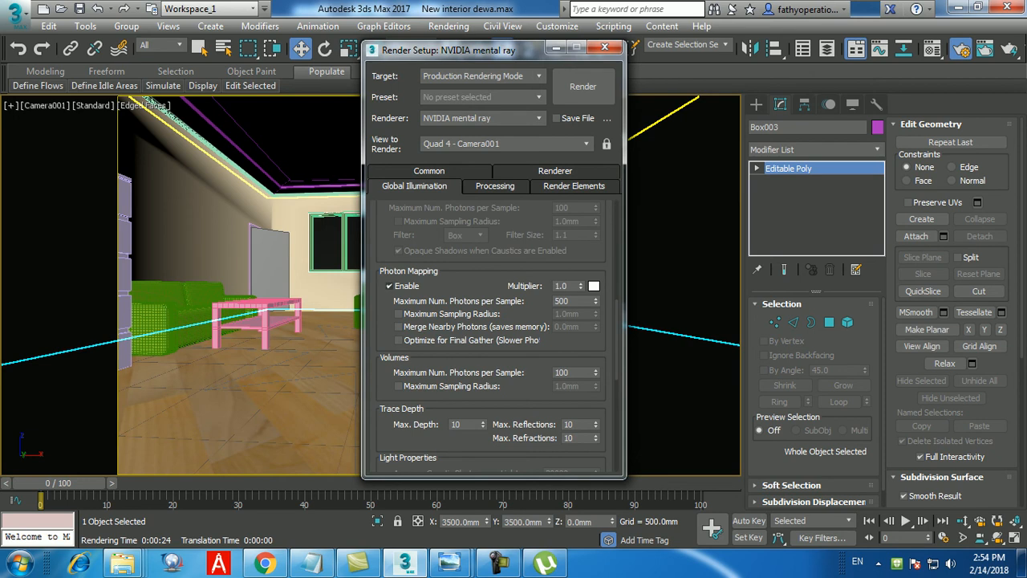
{"action": "scroll", "coordinate": [491, 338], "scroll_direction": "down", "scroll_amount": 3}
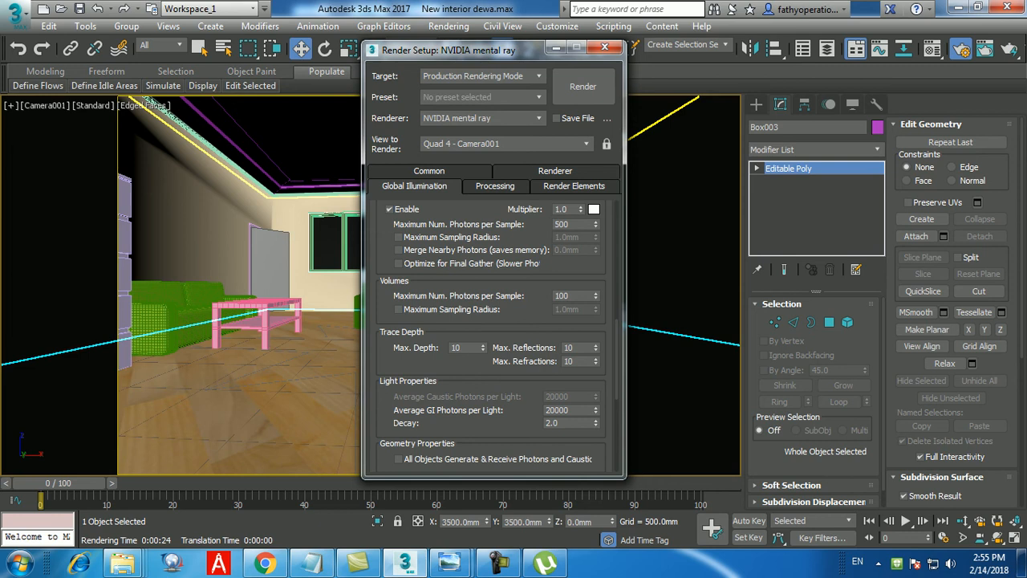
{"action": "left_click", "coordinate": [569, 411]}
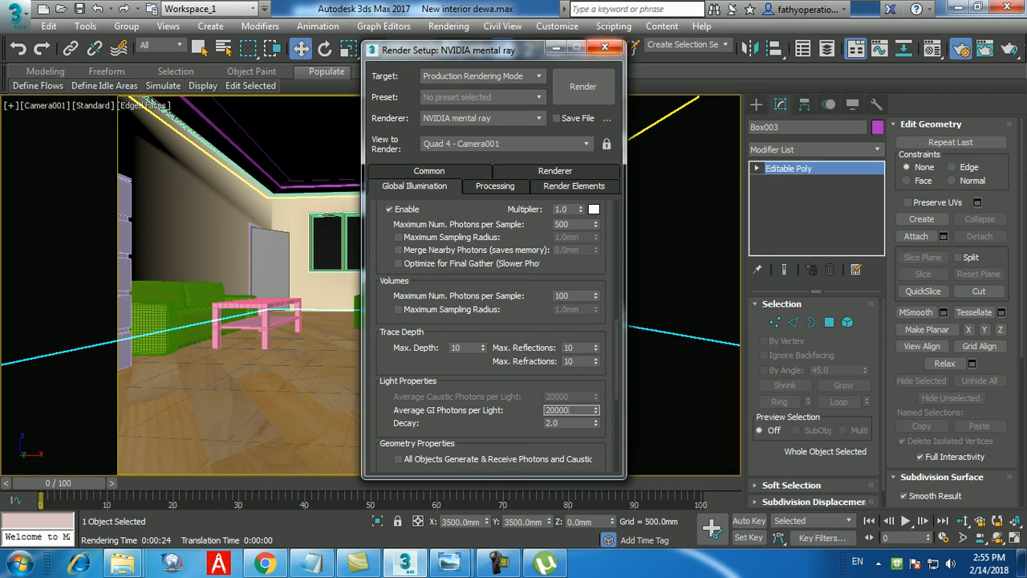
{"action": "left_click", "coordinate": [605, 48]}
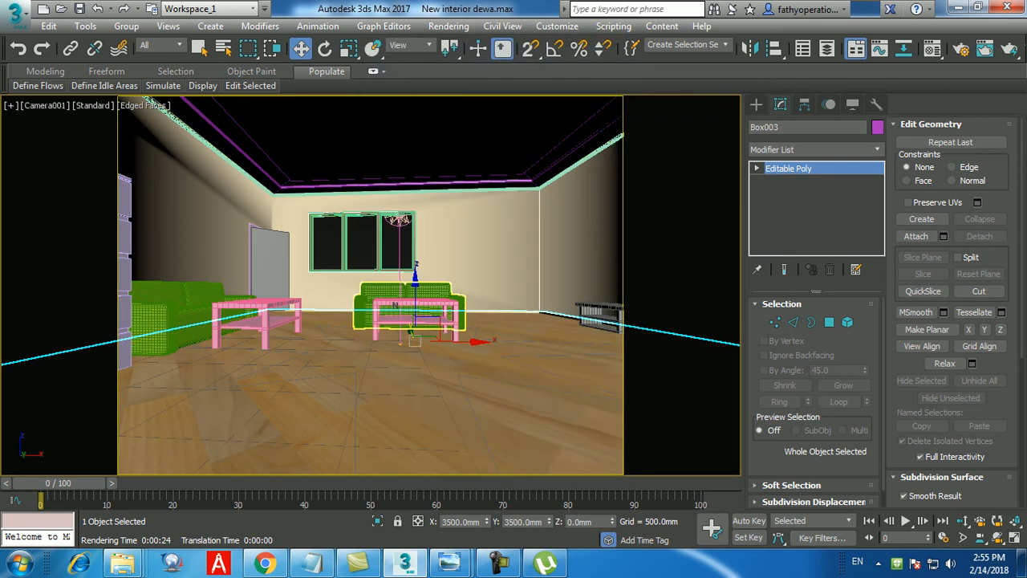
Step: Switch from the Camera001 view to the Left view and select the daylight system's sun head
{"action": "key", "text": "alt+w"}
{"action": "key", "text": "u"}
{"action": "key", "text": "alt+w"}
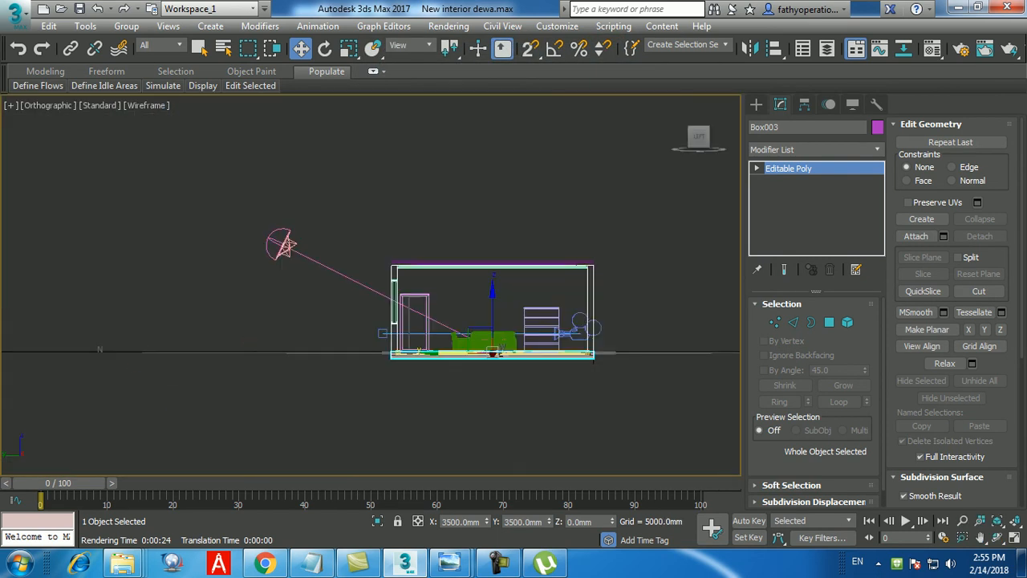
{"action": "key", "text": "l"}
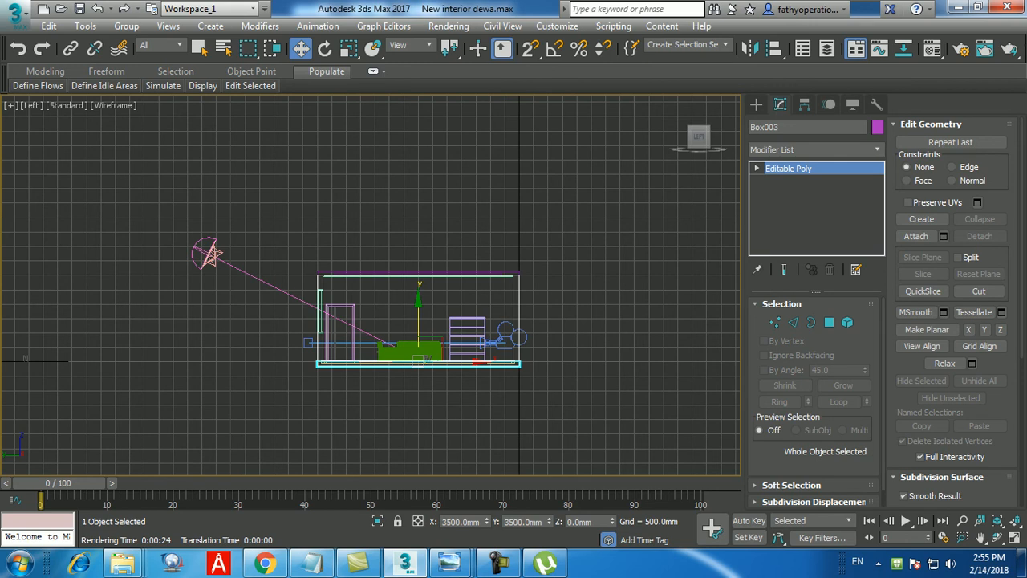
{"action": "left_click", "coordinate": [210, 254]}
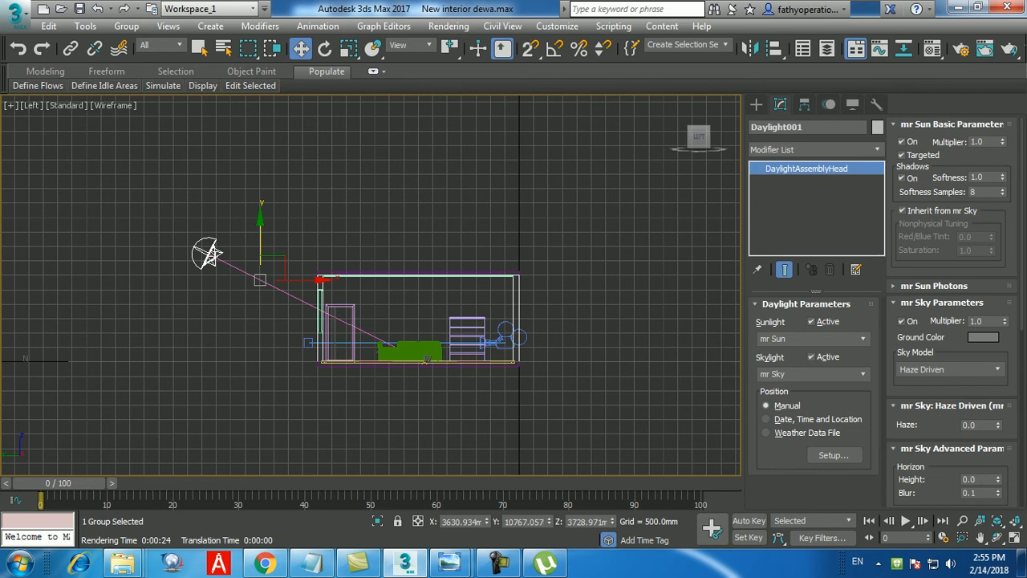
Step: Enable Use Photon Target in the mr Sun photon settings and set its radius to 600 mm
{"action": "scroll", "coordinate": [951, 305], "scroll_direction": "down", "scroll_amount": 1}
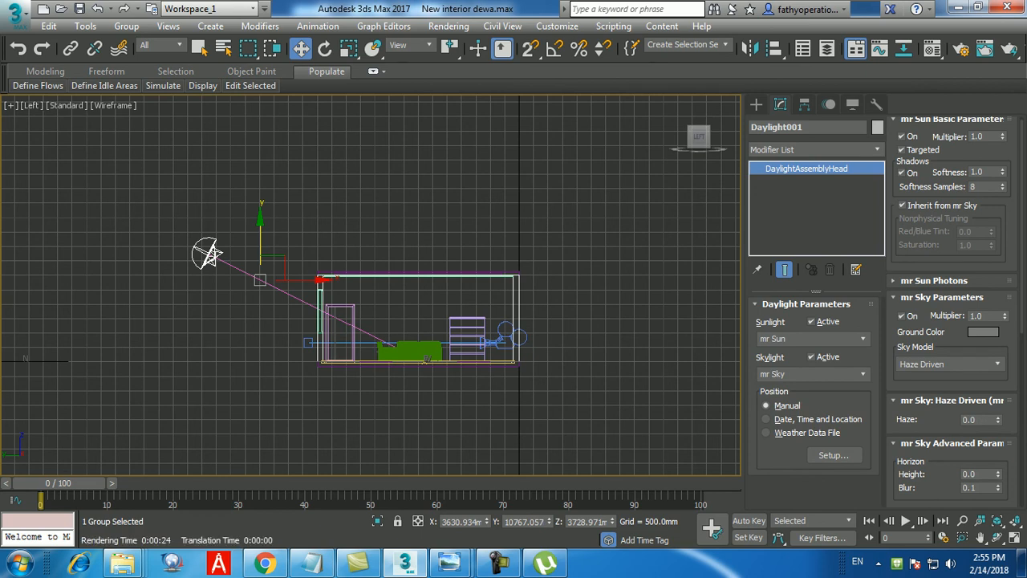
{"action": "left_click", "coordinate": [934, 280]}
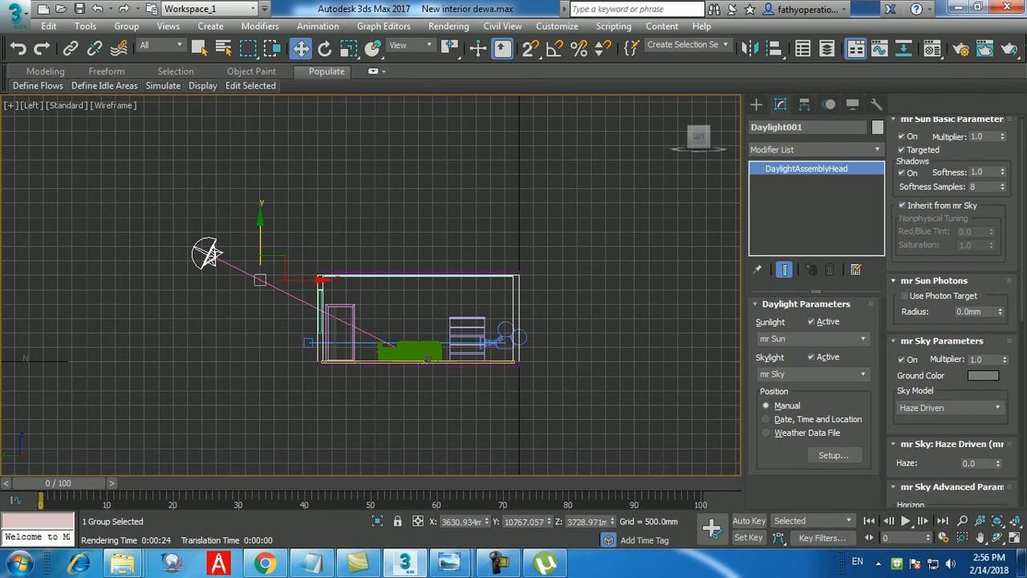
{"action": "left_click", "coordinate": [905, 296]}
{"action": "double_click", "coordinate": [970, 311]}
{"action": "type", "text": "1000"}
{"action": "key", "text": "Return"}
{"action": "type", "text": "600"}
{"action": "key", "text": "Return"}
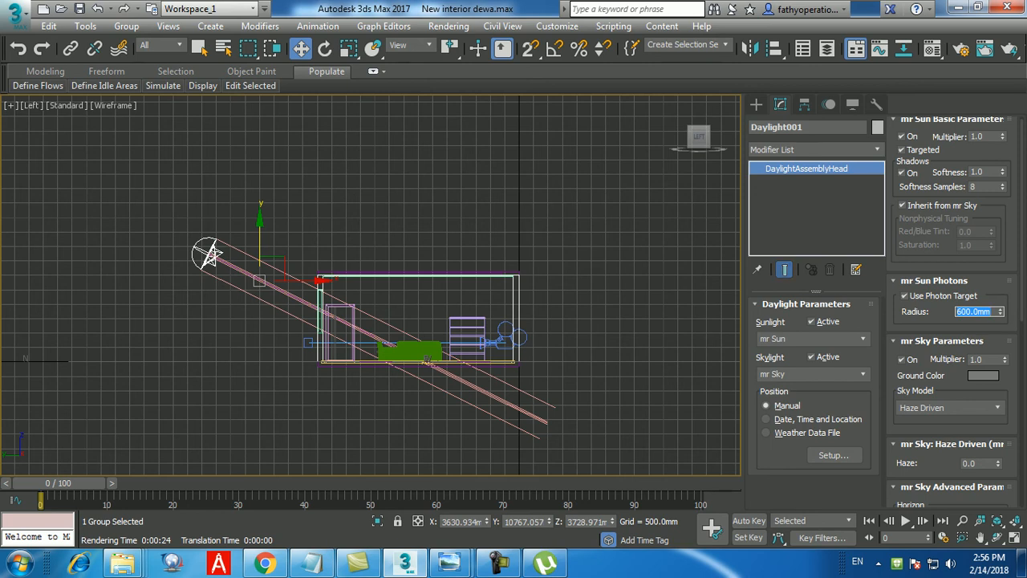
Step: Return to the full-size Camera001 view and save the scene
{"action": "key", "text": "alt+w"}
{"action": "key", "text": "alt+w"}
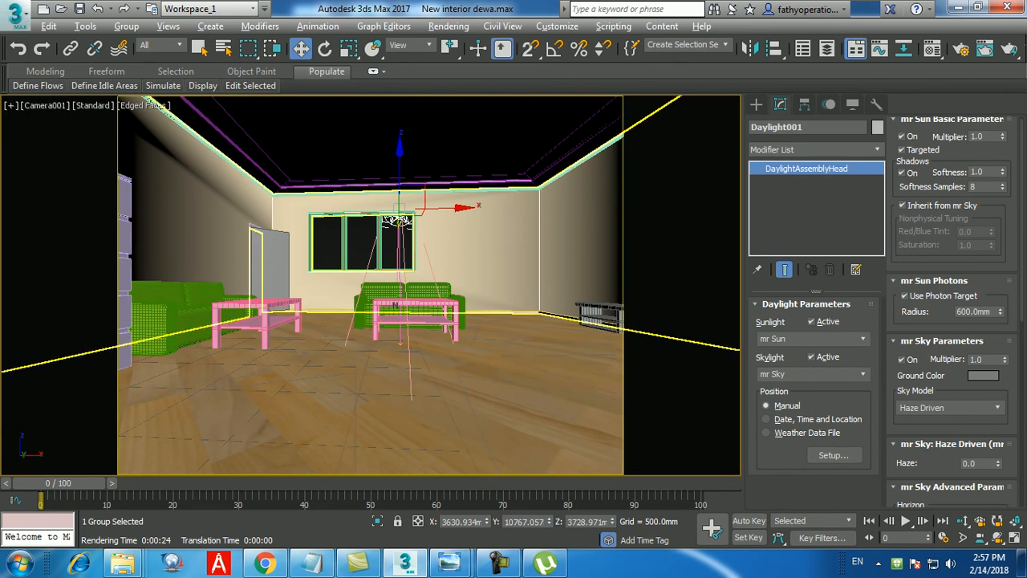
{"action": "left_click", "coordinate": [14, 16]}
{"action": "left_click", "coordinate": [48, 146]}
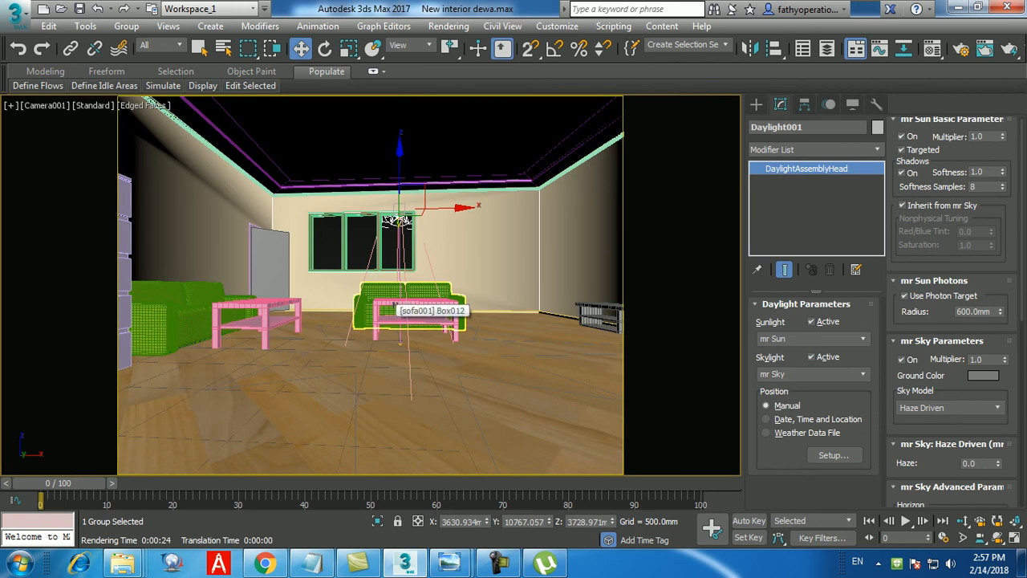
{"action": "key", "text": "shift+q"}
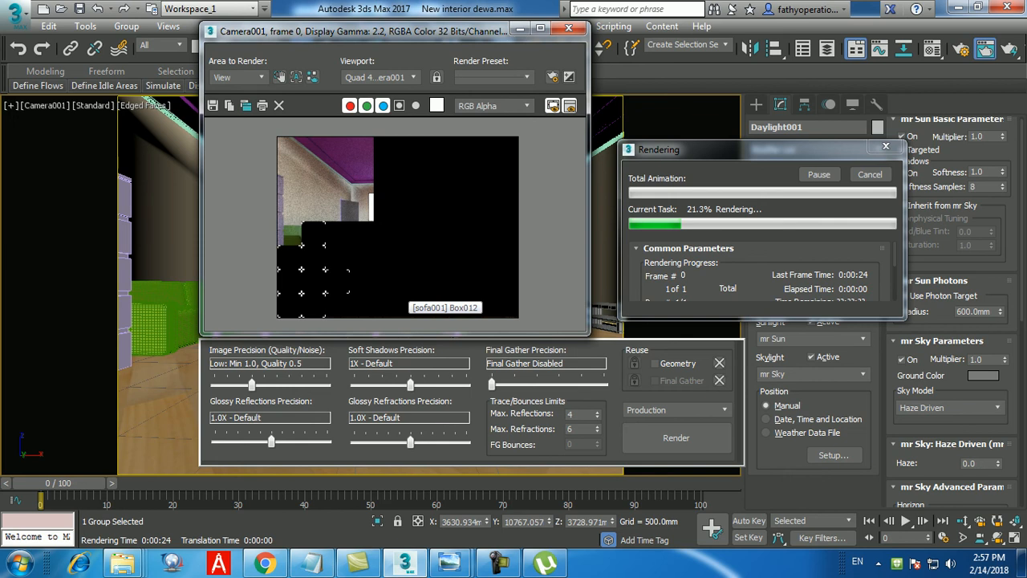
{"action": "left_click", "coordinate": [870, 174]}
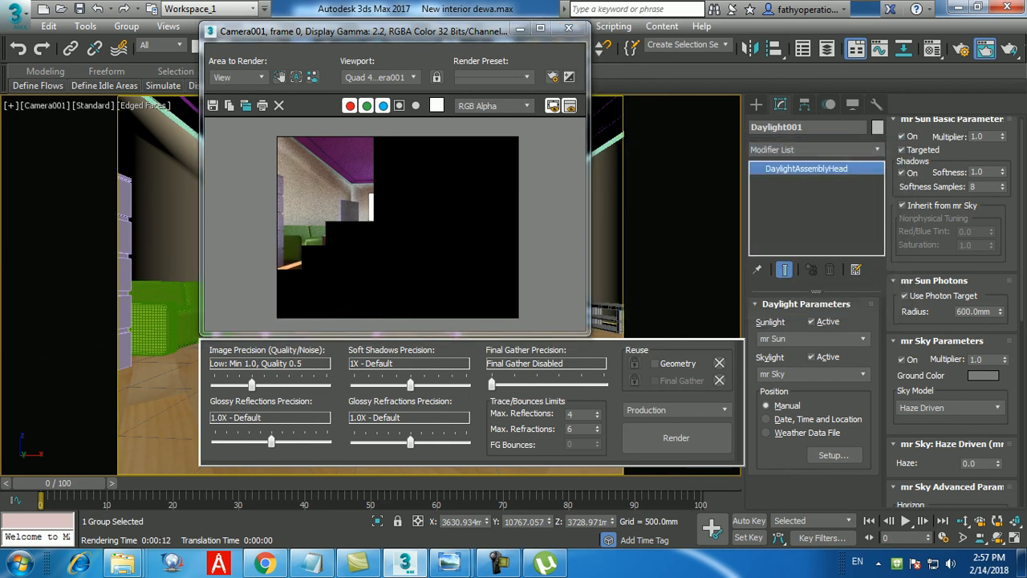
{"action": "left_click", "coordinate": [568, 28]}
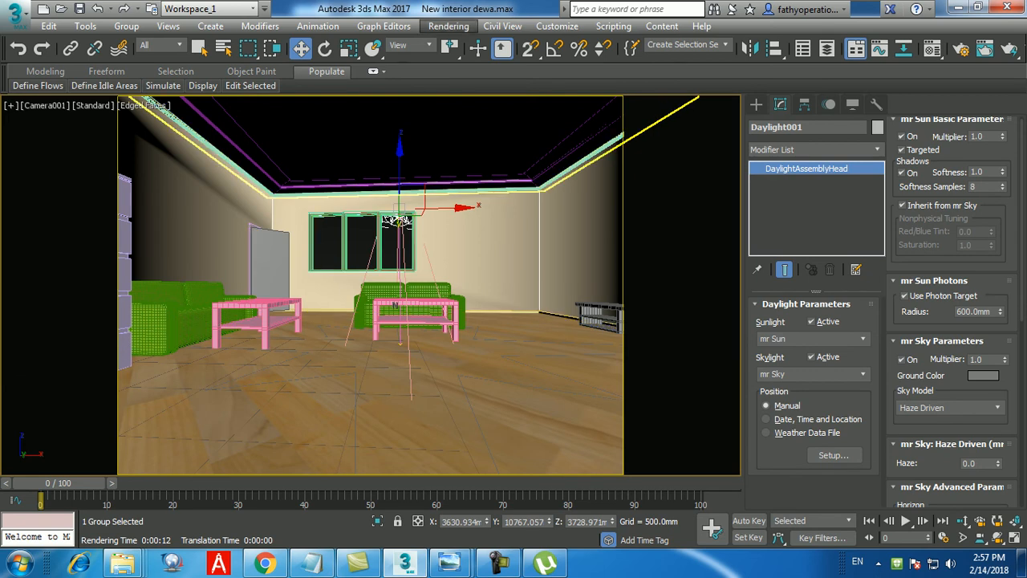
Step: Review the photon mapping settings and the common output size in the render settings, and close them
{"action": "left_click", "coordinate": [448, 26]}
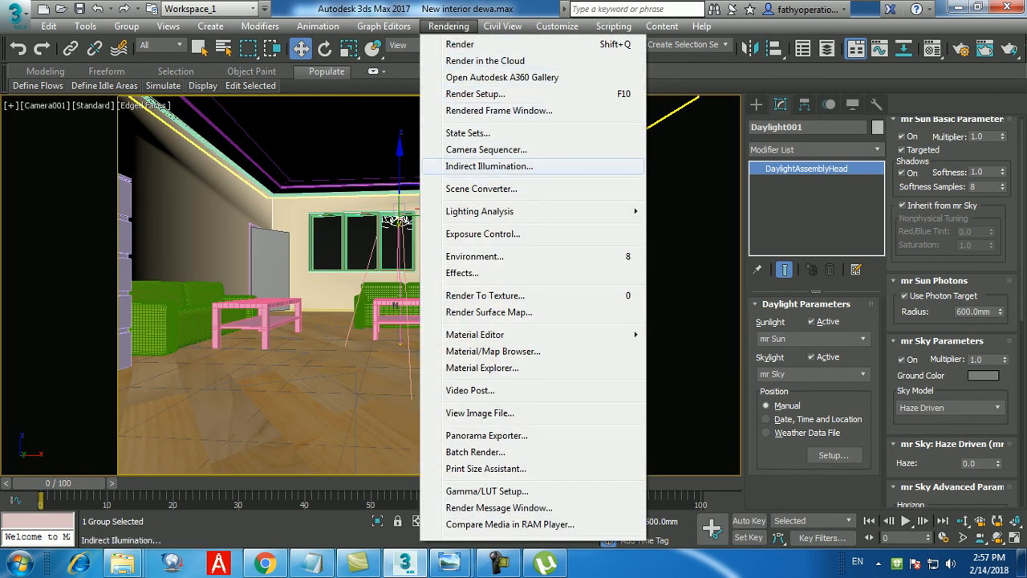
{"action": "left_click", "coordinate": [489, 166]}
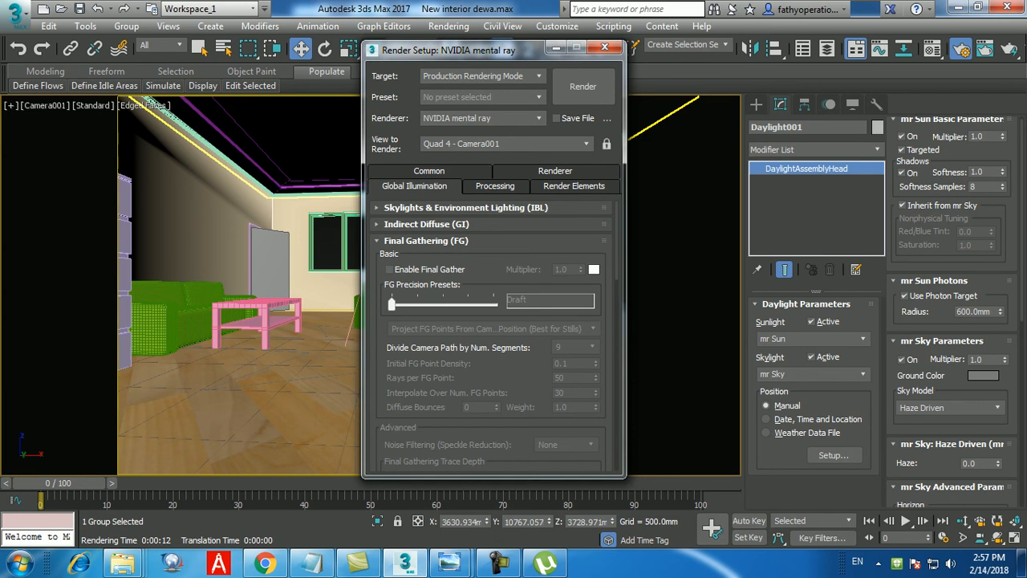
{"action": "scroll", "coordinate": [491, 335], "scroll_direction": "down", "scroll_amount": 5}
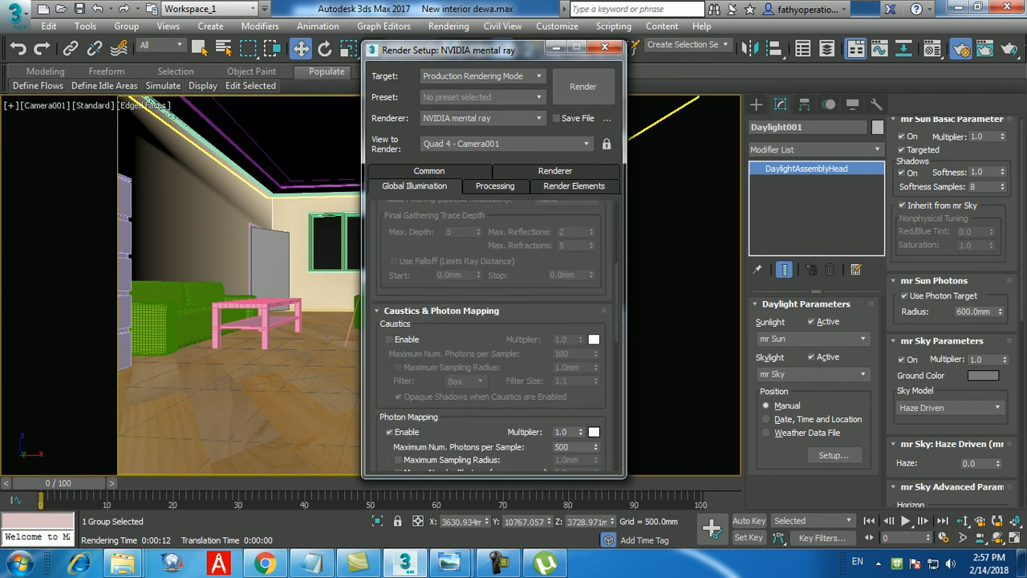
{"action": "scroll", "coordinate": [491, 335], "scroll_direction": "down", "scroll_amount": 1}
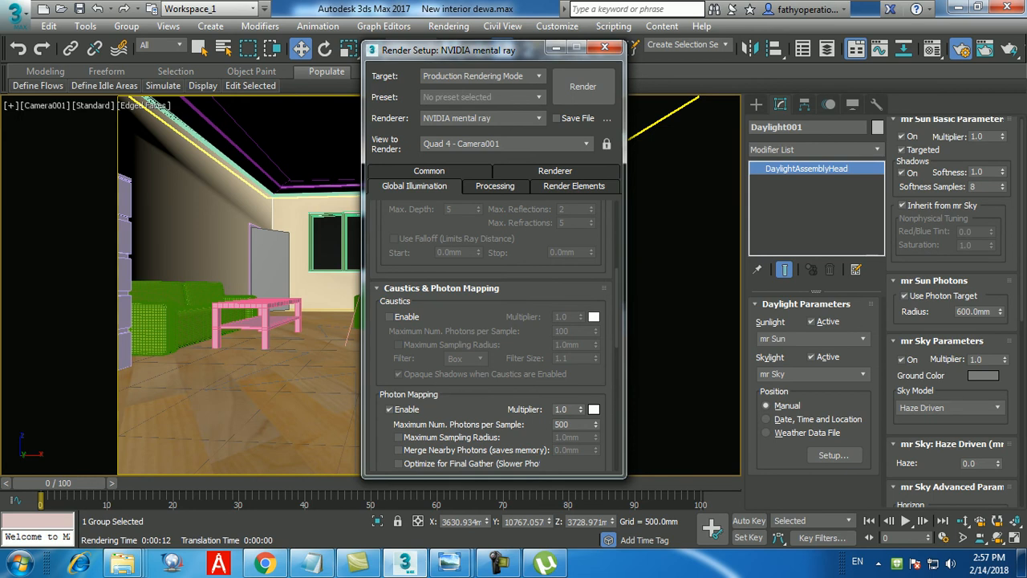
{"action": "scroll", "coordinate": [492, 337], "scroll_direction": "down", "scroll_amount": 3}
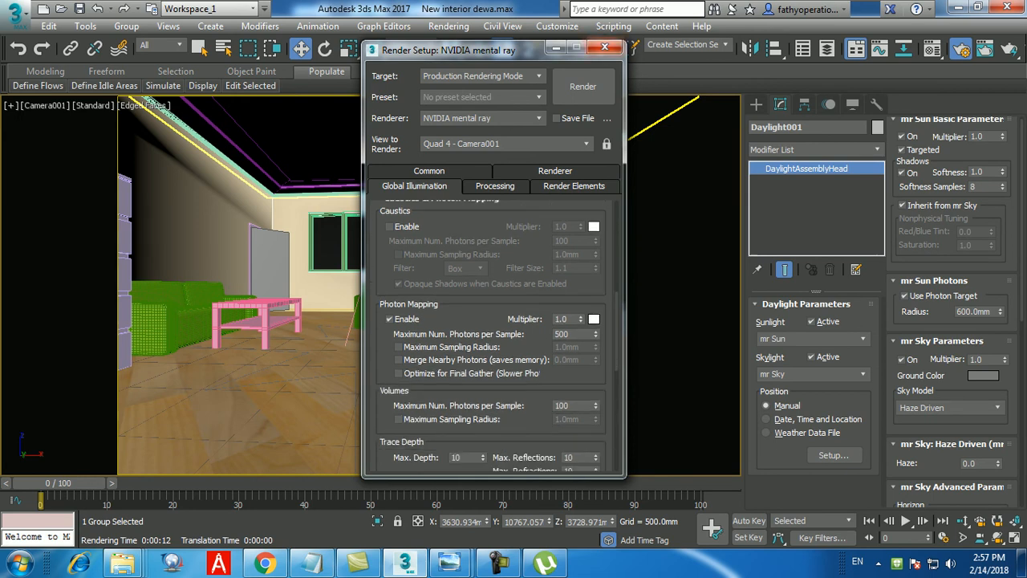
{"action": "left_click", "coordinate": [429, 170]}
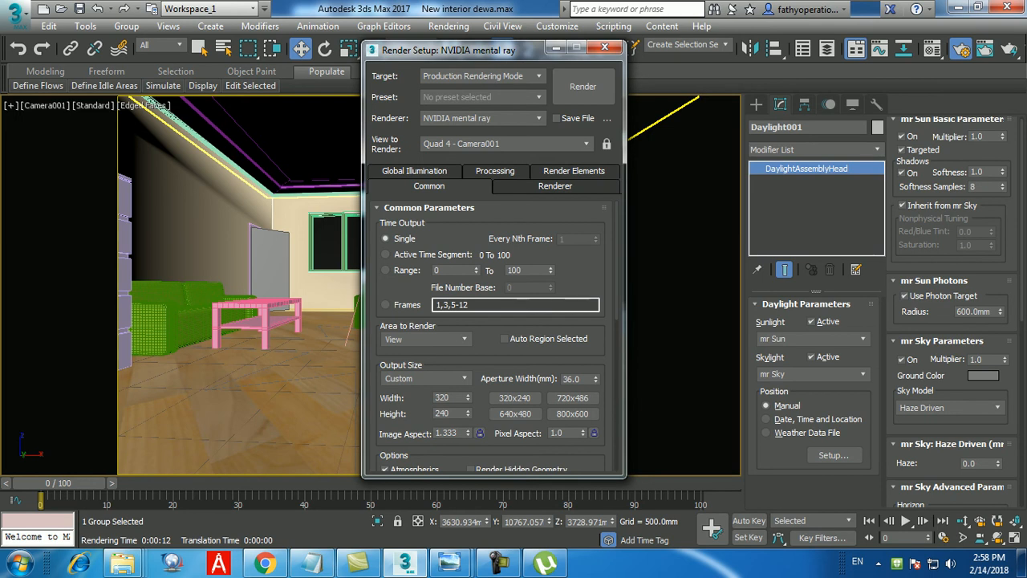
{"action": "left_click", "coordinate": [604, 47]}
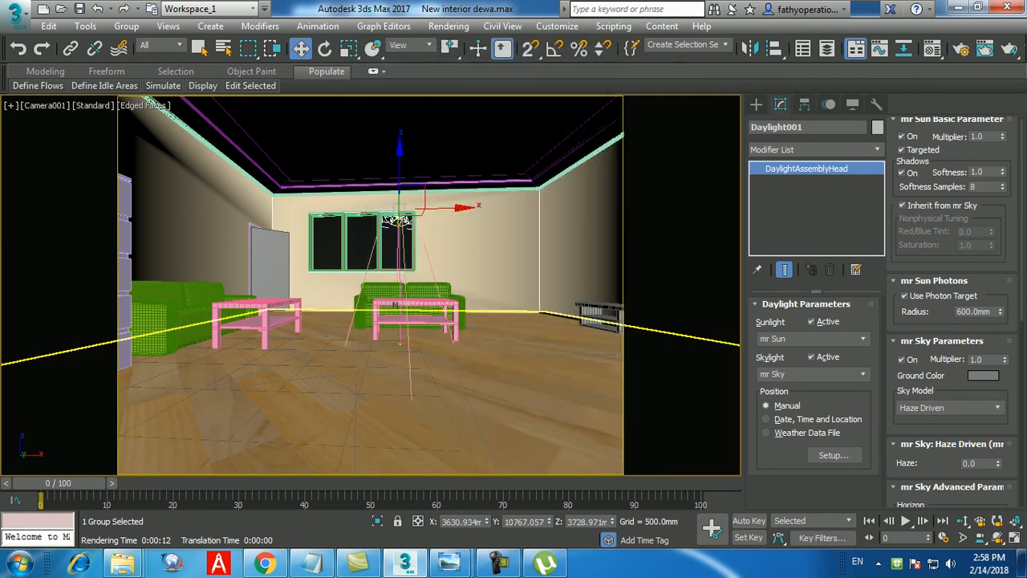
Step: Render the Camera001 view with the sun's photon target enabled, and close the rendered frame
{"action": "key", "text": "shift+q"}
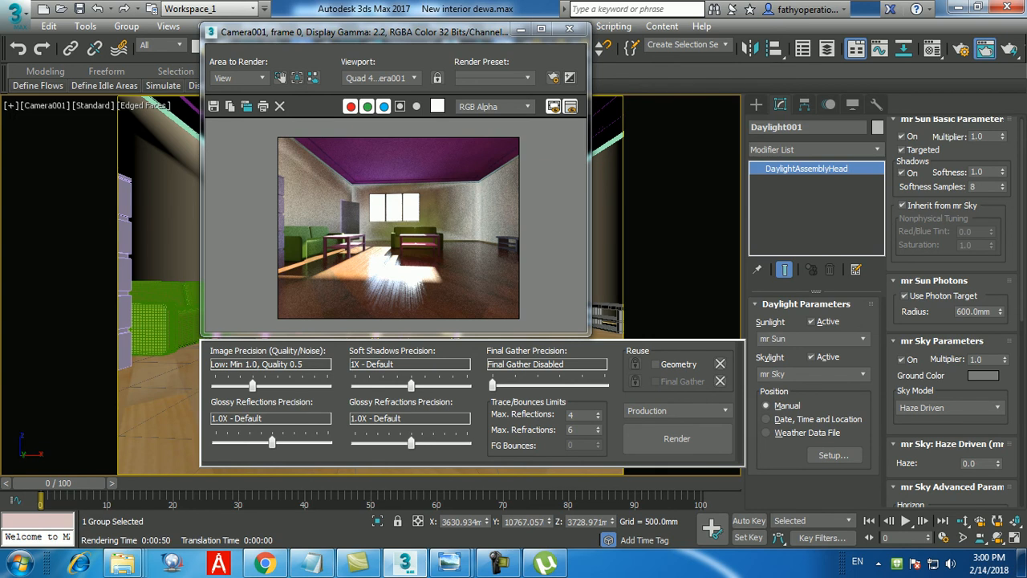
{"action": "left_click", "coordinate": [569, 30]}
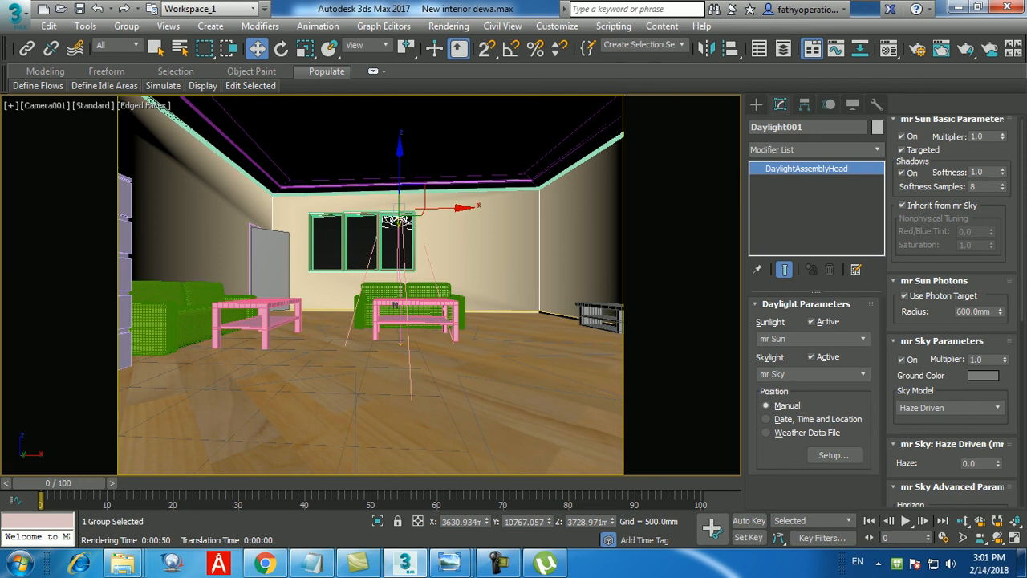
Step: In Chrome, search Google for "renderfarm" and open the Rebus Render Farm Service website
{"action": "left_click", "coordinate": [265, 564]}
{"action": "left_click", "coordinate": [353, 35]}
{"action": "type", "text": "google.com"}
{"action": "key", "text": "Return"}
{"action": "type", "text": "r"}
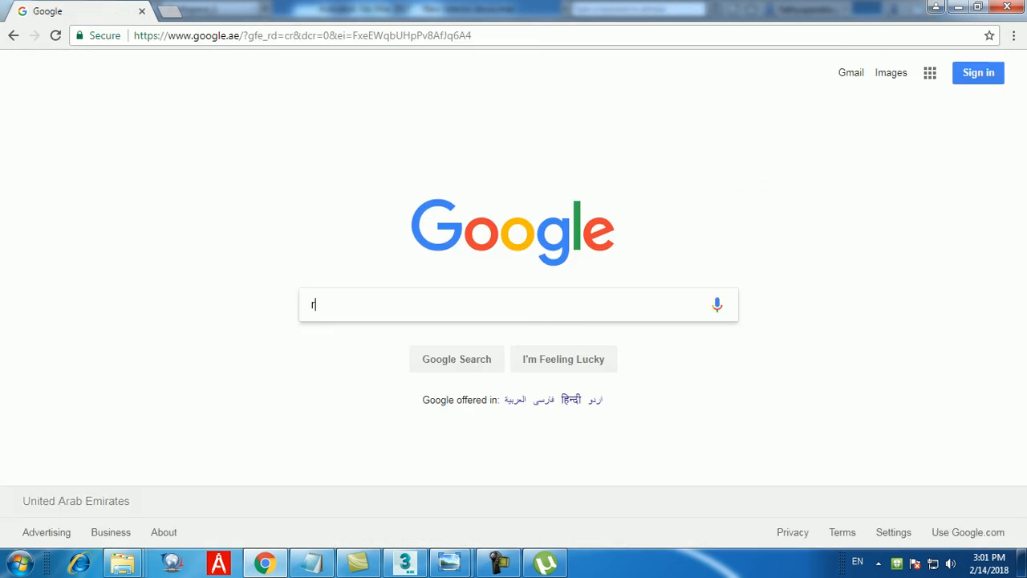
{"action": "type", "text": "enderfarm"}
{"action": "key", "text": "Return"}
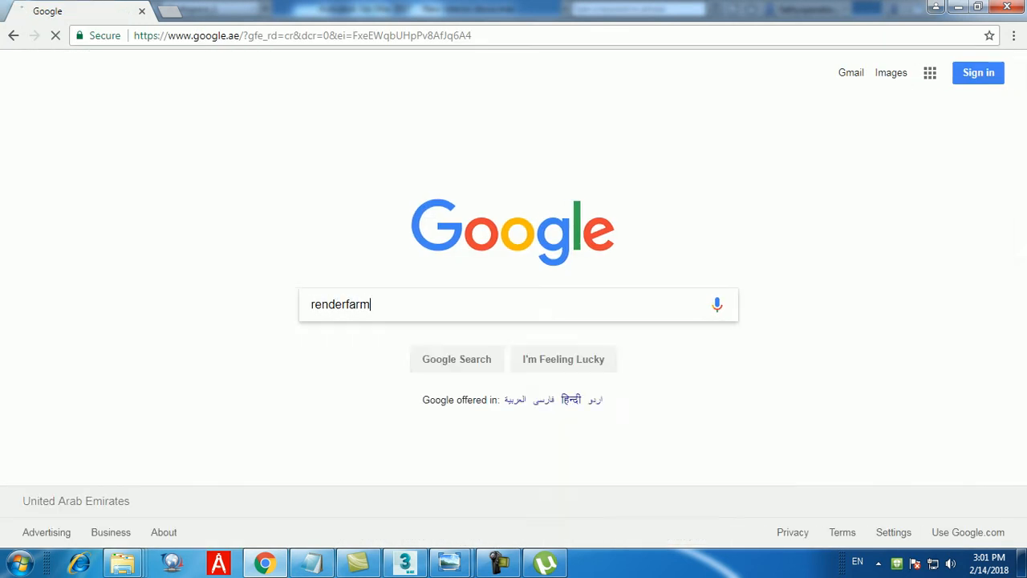
{"action": "scroll", "coordinate": [514, 300], "scroll_direction": "down", "scroll_amount": 3}
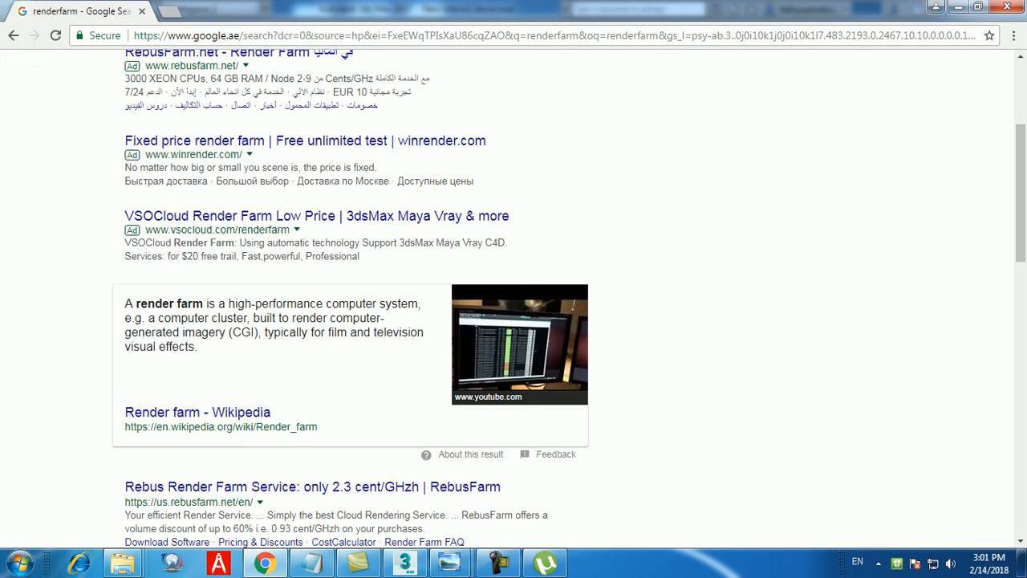
{"action": "scroll", "coordinate": [313, 261], "scroll_direction": "down", "scroll_amount": 3}
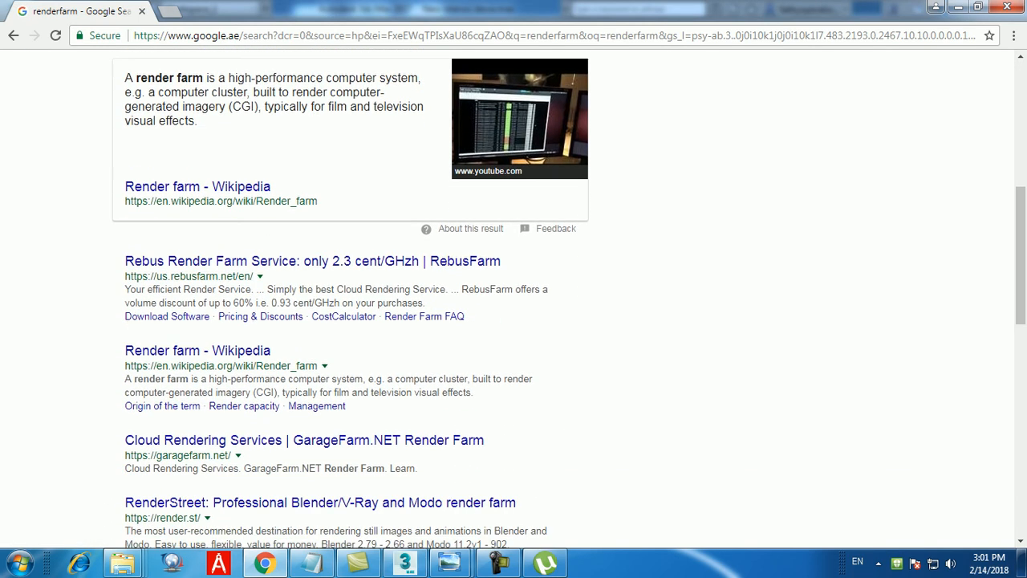
{"action": "left_click", "coordinate": [313, 261]}
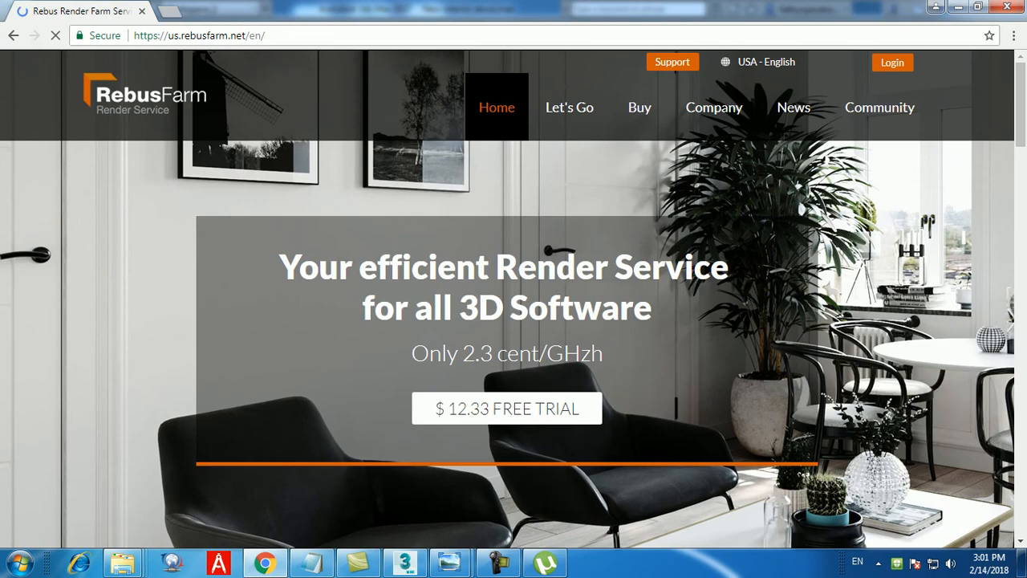
Step: Examine the RebusFarm home page for its service features and supported 3D software, and switch back to 3ds Max
{"action": "scroll", "coordinate": [507, 264], "scroll_direction": "down", "scroll_amount": 2}
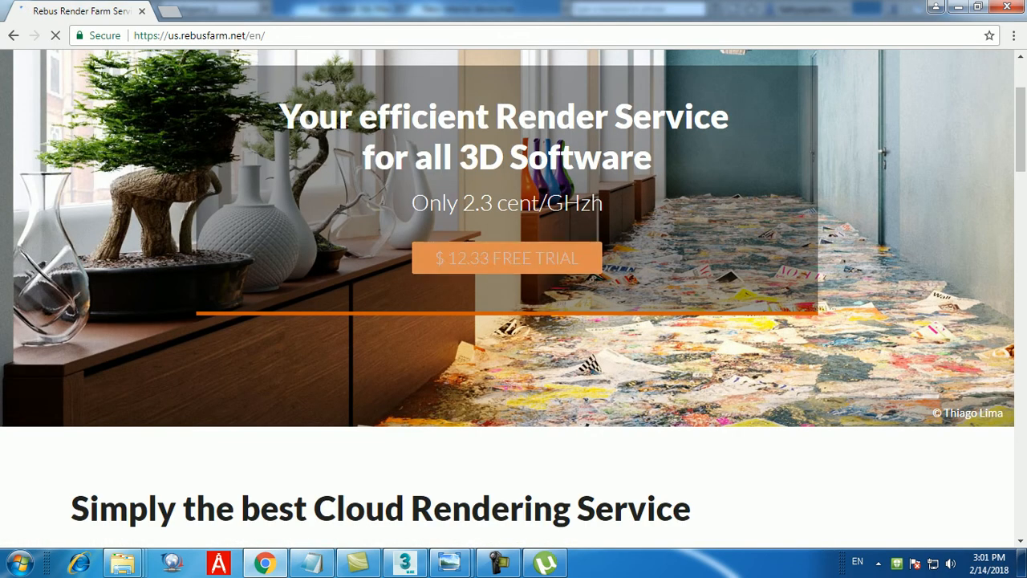
{"action": "scroll", "coordinate": [514, 297], "scroll_direction": "down", "scroll_amount": 7}
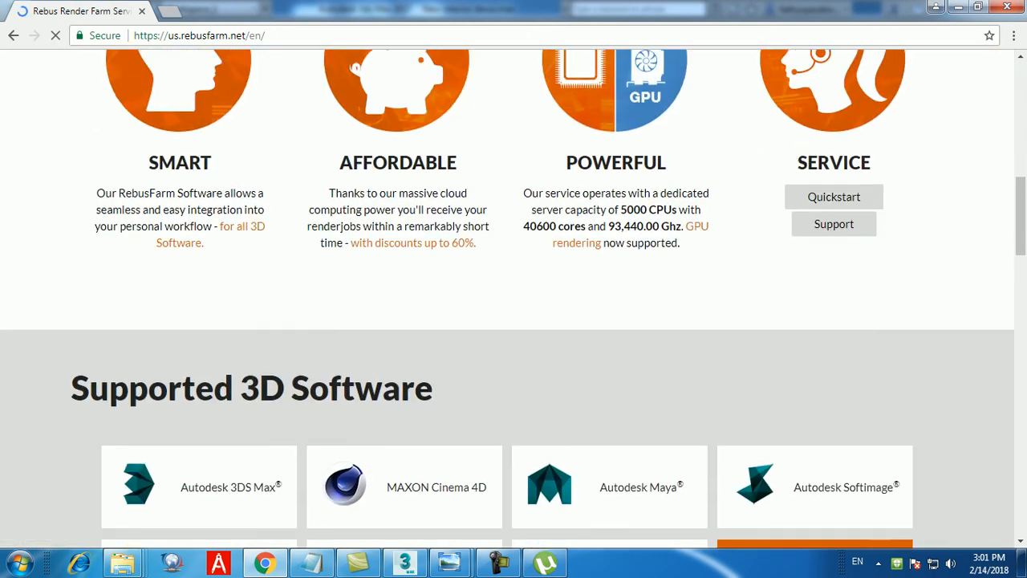
{"action": "scroll", "coordinate": [514, 297], "scroll_direction": "up", "scroll_amount": 9}
{"action": "scroll", "coordinate": [513, 297], "scroll_direction": "down", "scroll_amount": 7}
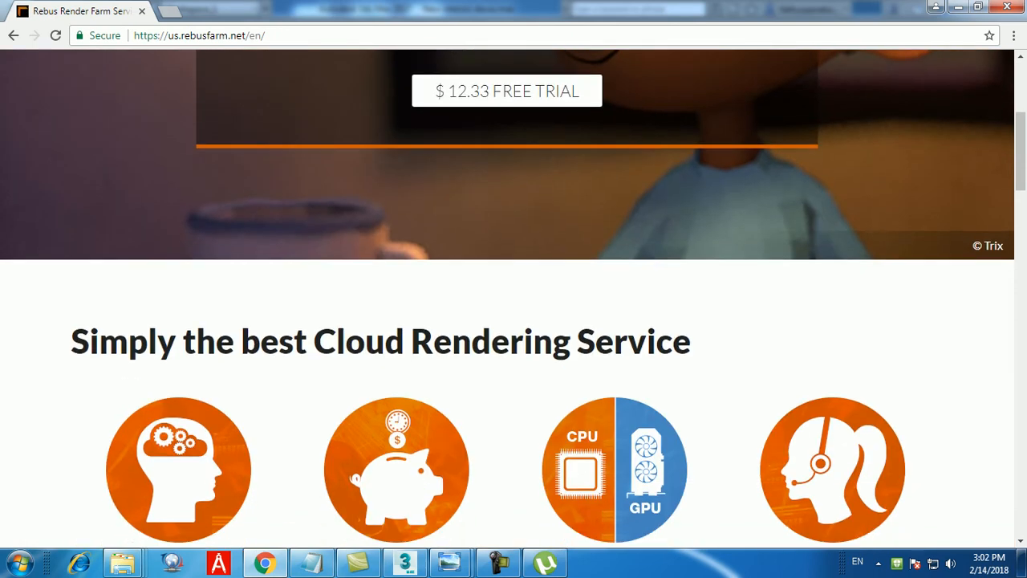
{"action": "scroll", "coordinate": [514, 296], "scroll_direction": "down", "scroll_amount": 15}
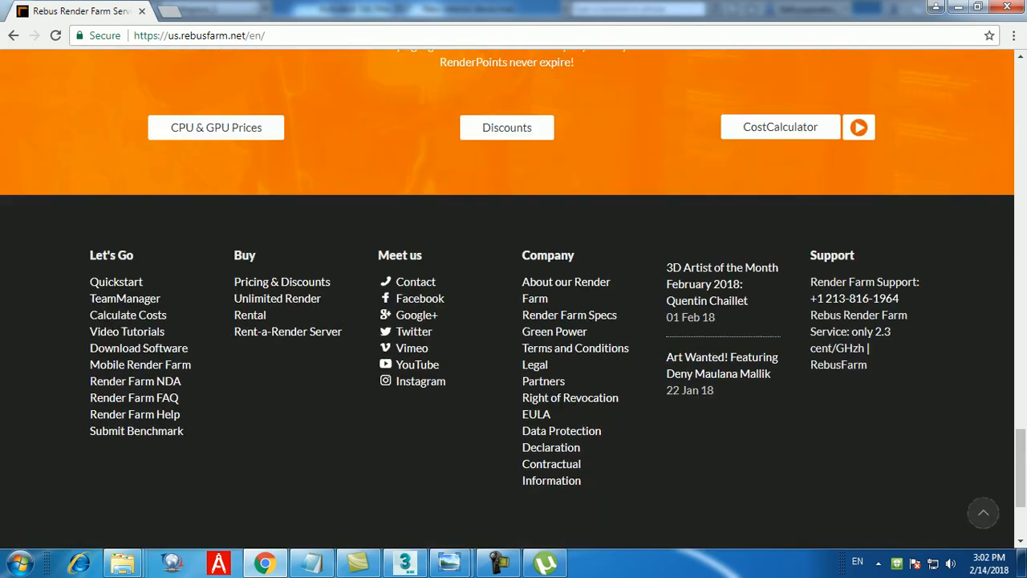
{"action": "scroll", "coordinate": [514, 297], "scroll_direction": "up", "scroll_amount": 14}
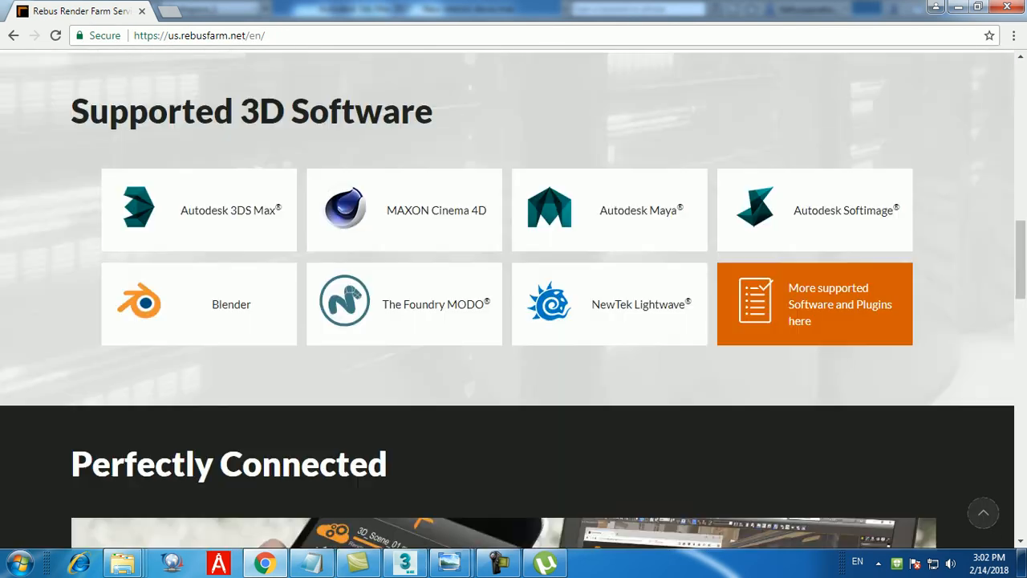
{"action": "scroll", "coordinate": [514, 297], "scroll_direction": "down", "scroll_amount": 4}
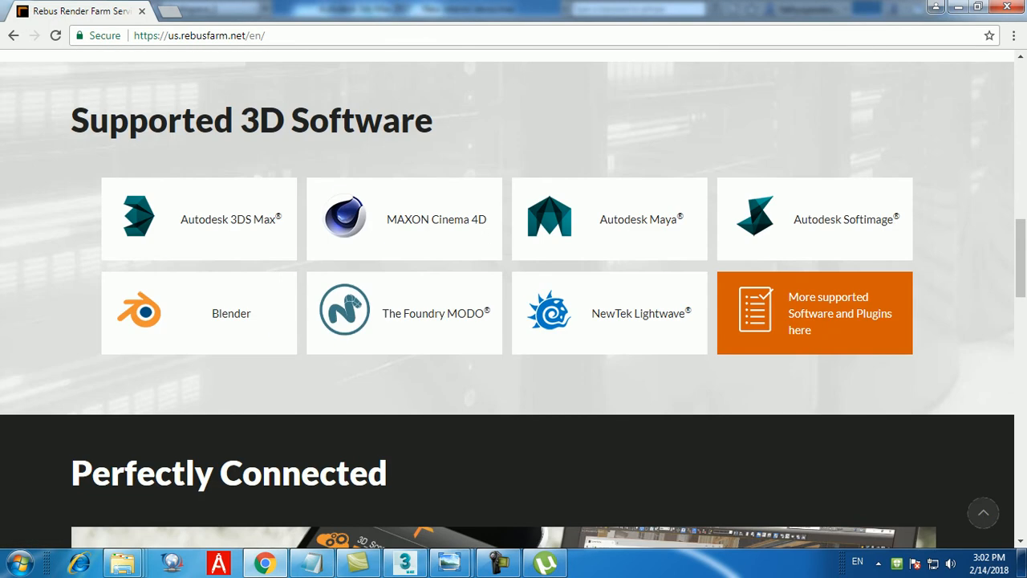
{"action": "scroll", "coordinate": [963, 228], "scroll_direction": "up", "scroll_amount": 10}
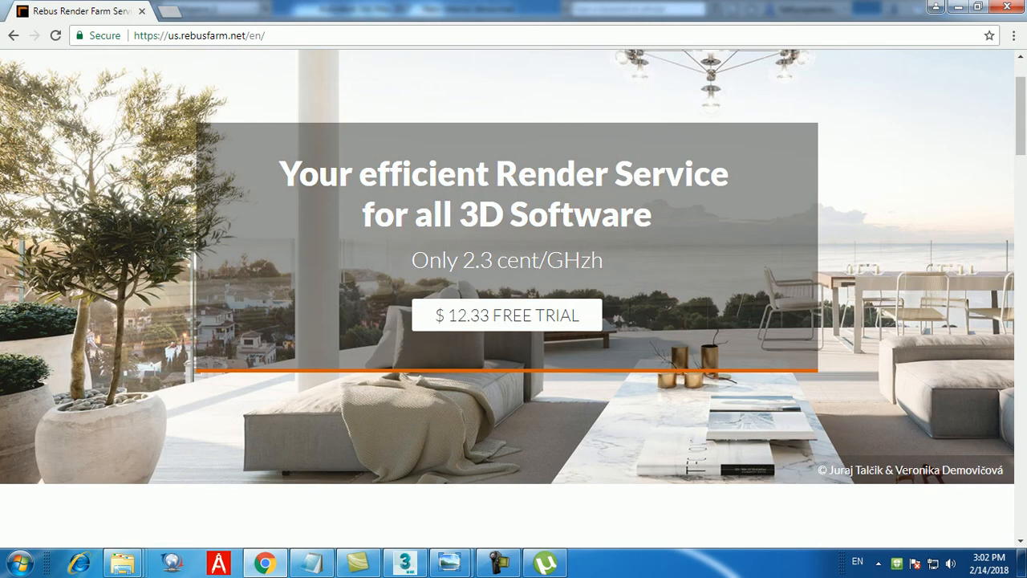
{"action": "scroll", "coordinate": [514, 297], "scroll_direction": "down", "scroll_amount": 5}
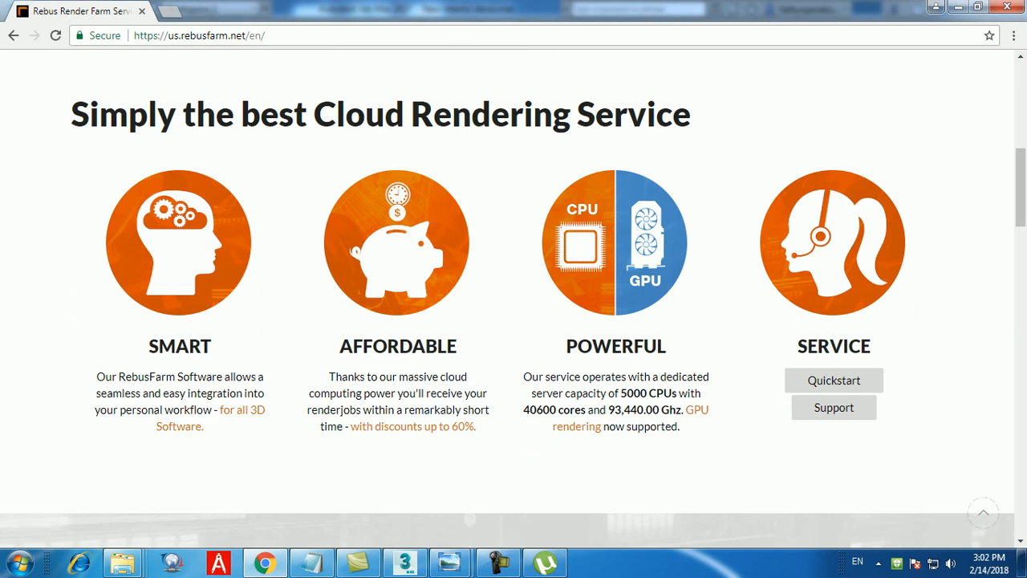
{"action": "scroll", "coordinate": [514, 305], "scroll_direction": "down", "scroll_amount": 5}
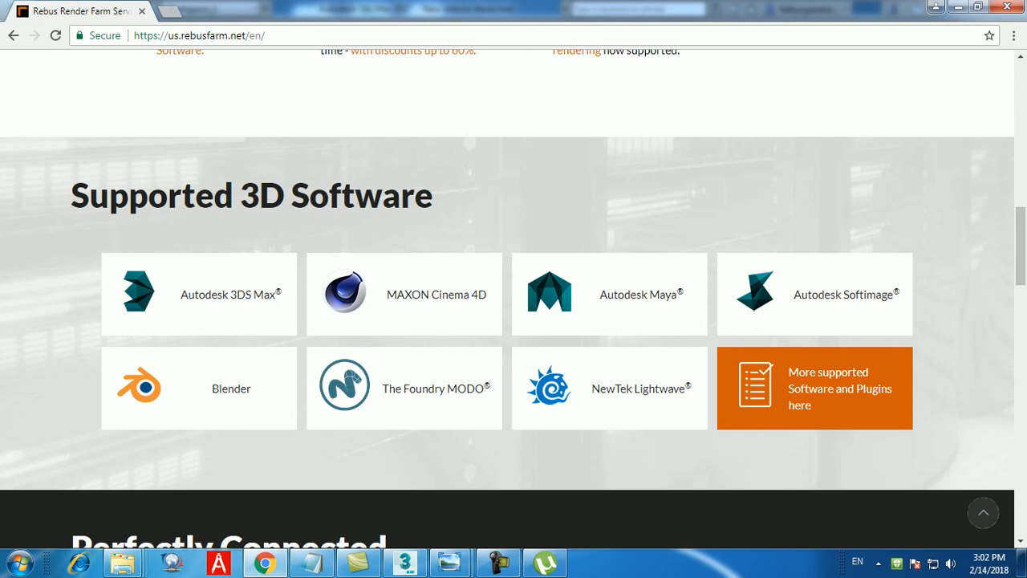
{"action": "left_click", "coordinate": [407, 562]}
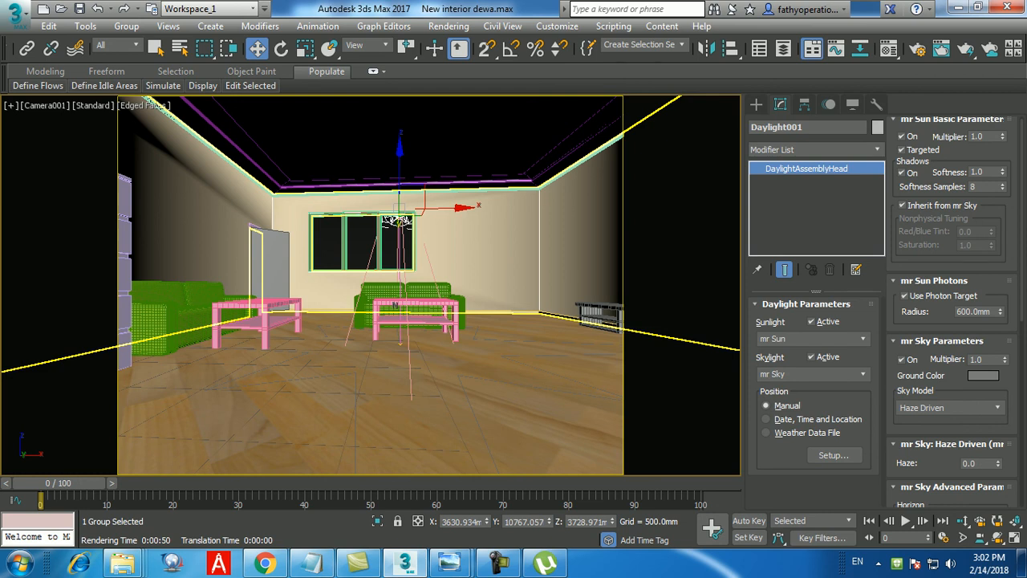
Step: Check the common render settings, close them, and reopen the last rendered frame of Camera001
{"action": "left_click", "coordinate": [447, 25]}
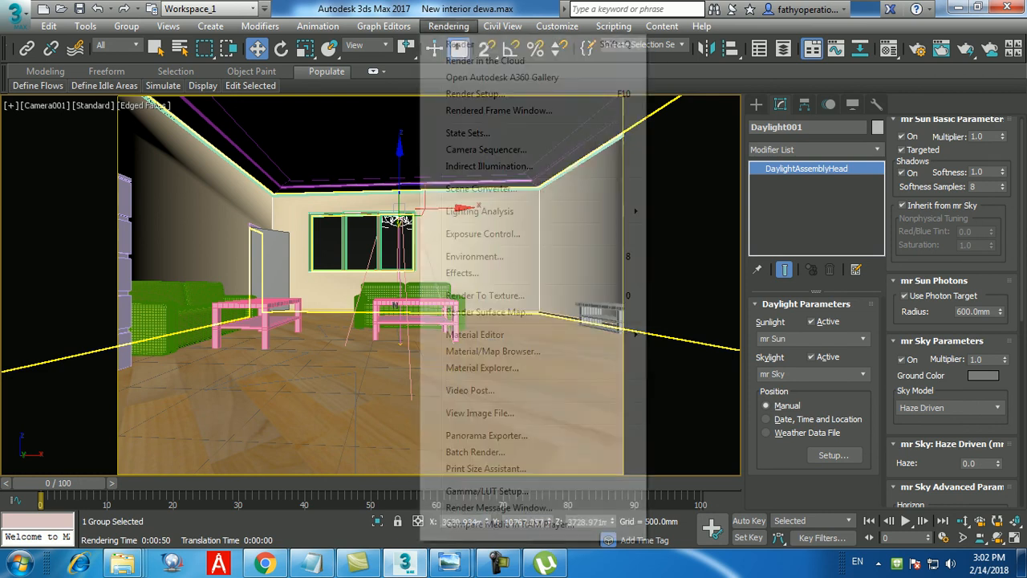
{"action": "left_click", "coordinate": [475, 94]}
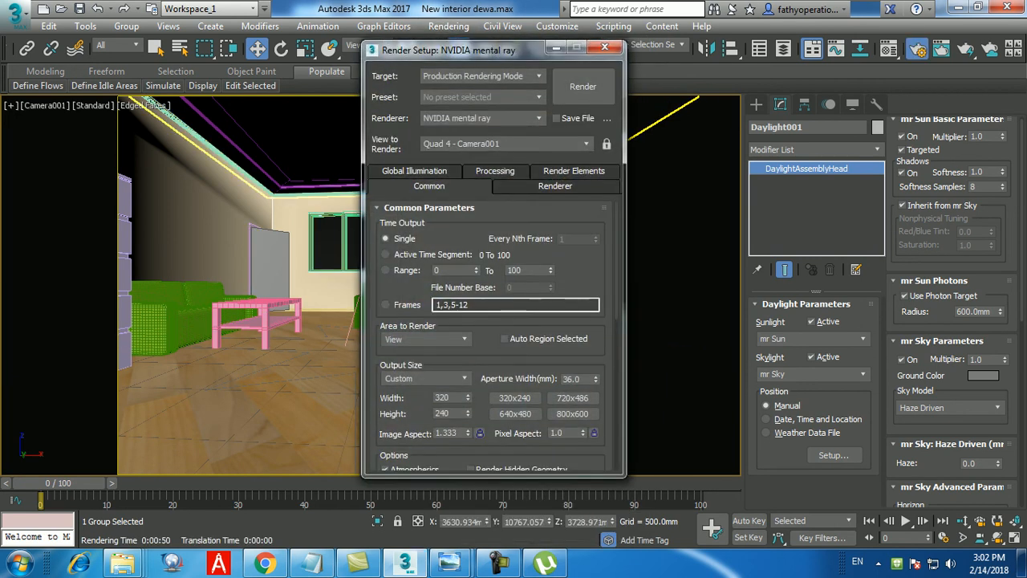
{"action": "left_click", "coordinate": [605, 47]}
{"action": "left_click", "coordinate": [941, 49]}
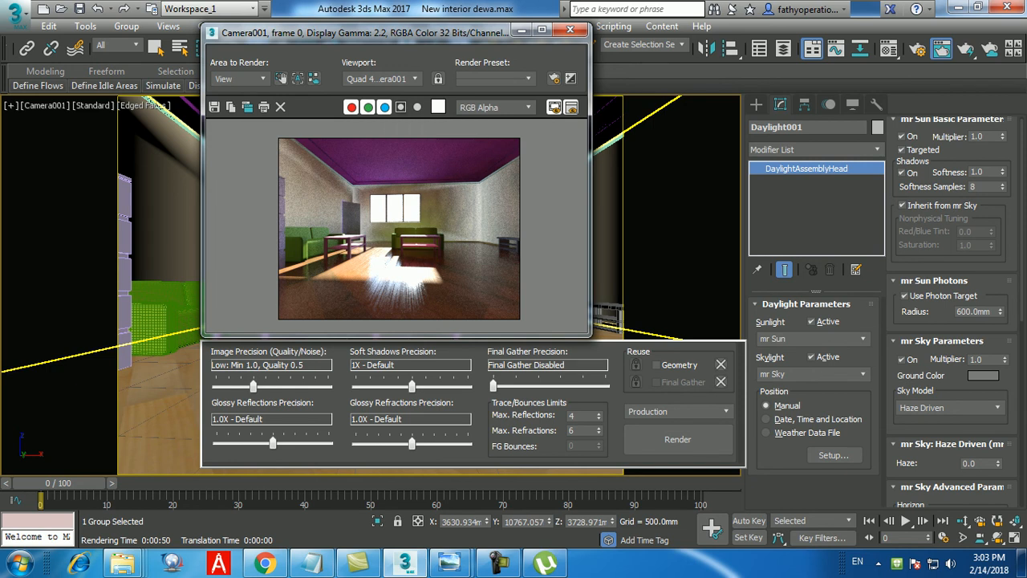
Step: Switch the red, green and blue channels of the rendered image off and on to compare their contributions
{"action": "left_click", "coordinate": [351, 107]}
{"action": "left_click", "coordinate": [368, 107]}
{"action": "left_click", "coordinate": [385, 106]}
{"action": "left_click", "coordinate": [350, 107]}
{"action": "left_click", "coordinate": [367, 107]}
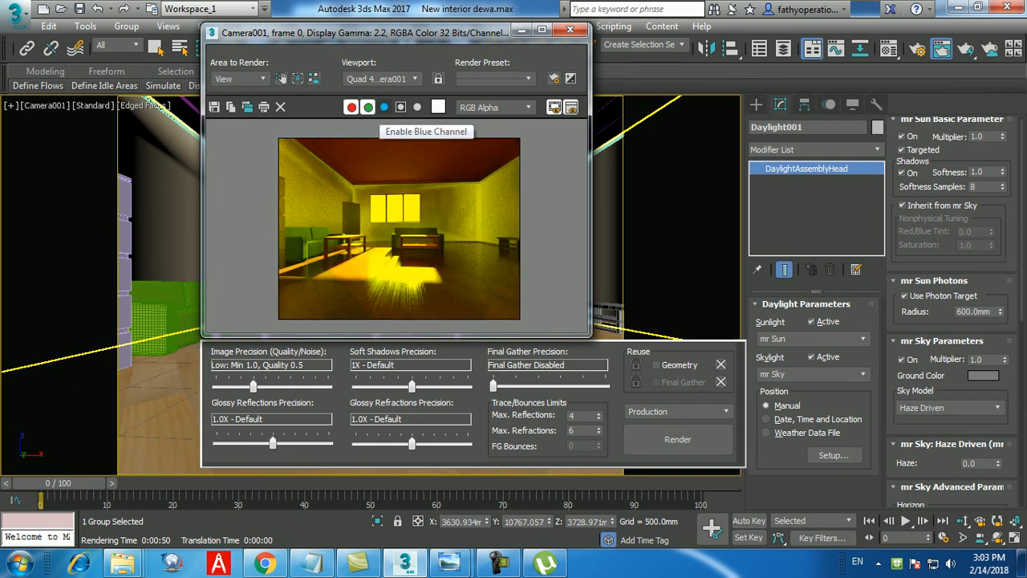
{"action": "left_click", "coordinate": [384, 107]}
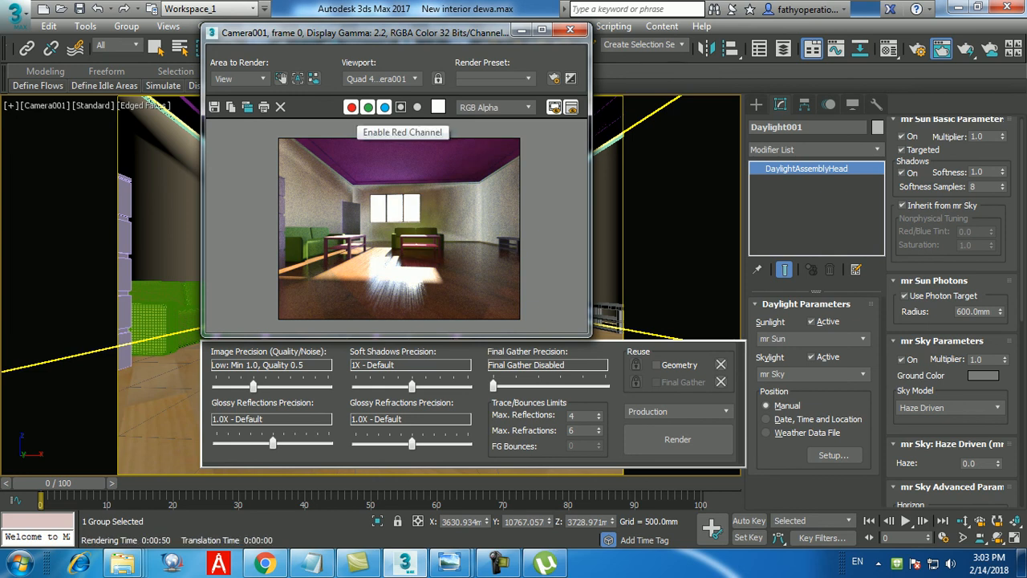
{"action": "left_click", "coordinate": [351, 107]}
{"action": "left_click", "coordinate": [367, 107]}
{"action": "left_click", "coordinate": [384, 107]}
{"action": "left_click", "coordinate": [350, 107]}
{"action": "left_click", "coordinate": [367, 106]}
{"action": "left_click", "coordinate": [384, 107]}
Step: Toggle the alpha channel and monochrome displays of the rendered image on and off
{"action": "left_click", "coordinate": [401, 107]}
{"action": "left_click", "coordinate": [401, 106]}
{"action": "left_click", "coordinate": [401, 107]}
{"action": "left_click", "coordinate": [401, 107]}
{"action": "left_click", "coordinate": [401, 106]}
{"action": "left_click", "coordinate": [401, 107]}
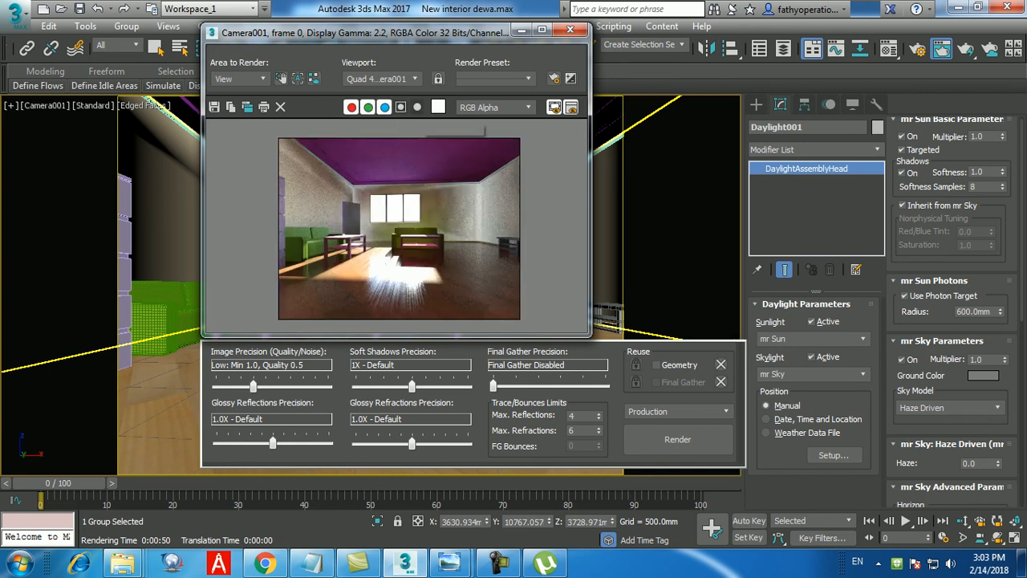
{"action": "left_click", "coordinate": [417, 107]}
{"action": "left_click", "coordinate": [418, 106]}
{"action": "left_click", "coordinate": [417, 107]}
{"action": "left_click", "coordinate": [418, 107]}
{"action": "left_click", "coordinate": [417, 107]}
{"action": "left_click", "coordinate": [418, 106]}
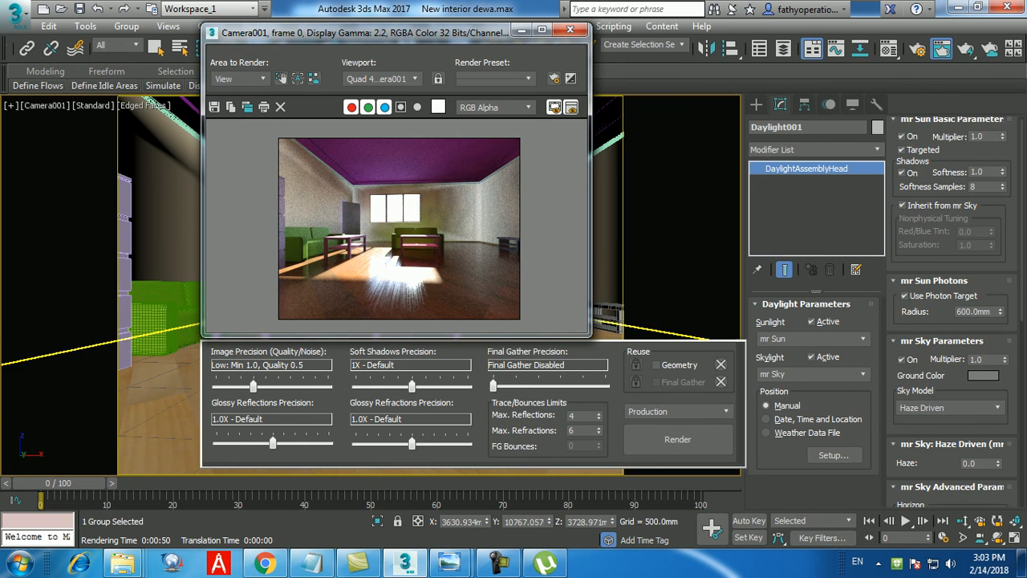
Step: Set the area to render to Region and fit the region rectangle over the left wall above the green sofa
{"action": "scroll", "coordinate": [332, 209], "scroll_direction": "up", "scroll_amount": 2}
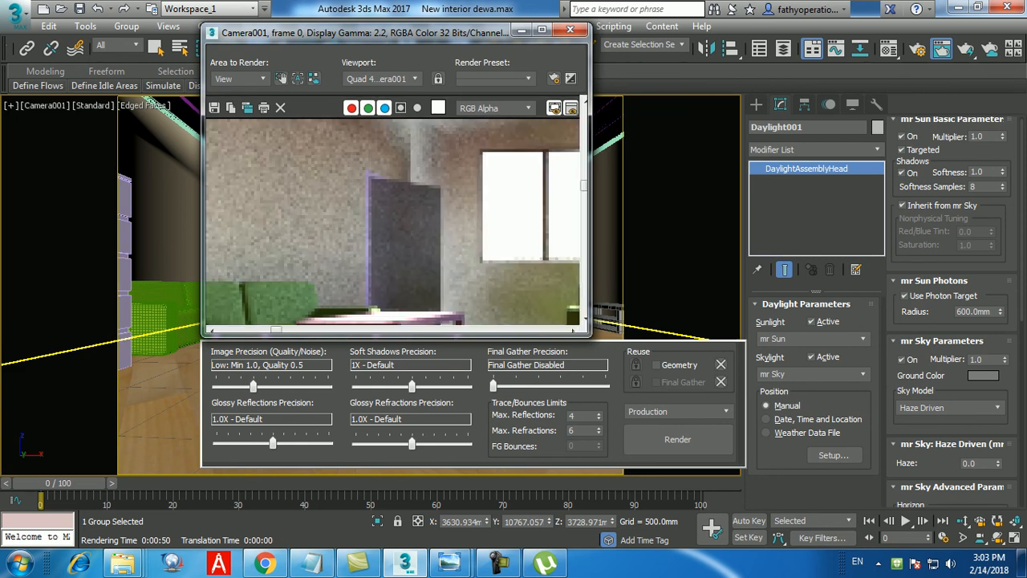
{"action": "scroll", "coordinate": [396, 225], "scroll_direction": "down", "scroll_amount": 2}
{"action": "scroll", "coordinate": [276, 297], "scroll_direction": "up", "scroll_amount": 1}
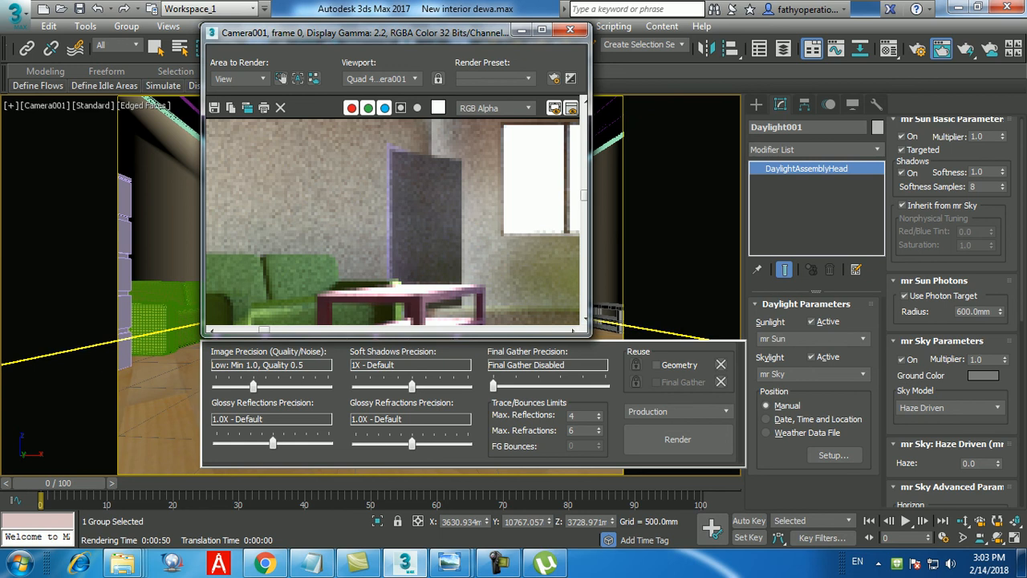
{"action": "left_click", "coordinate": [240, 78]}
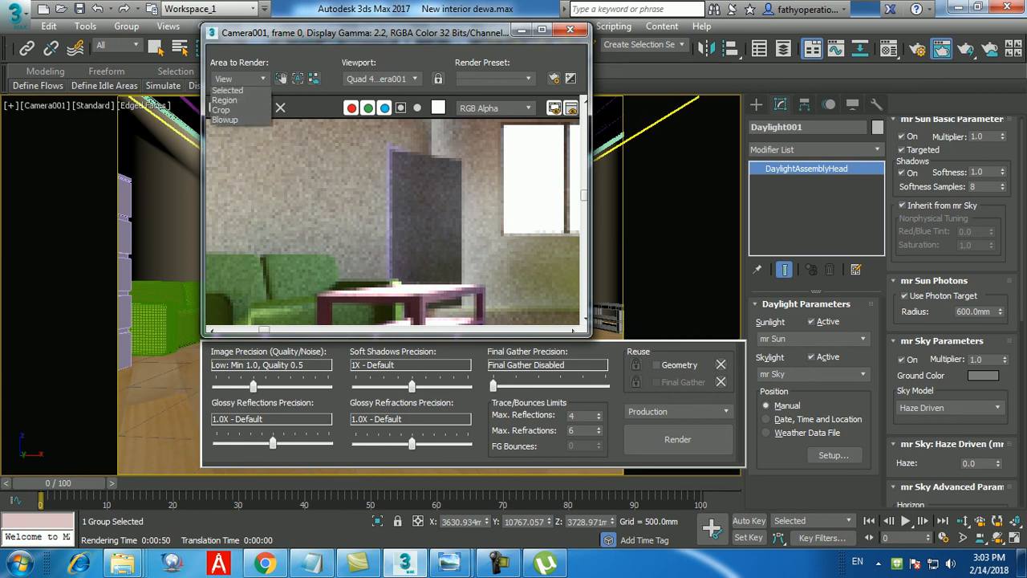
{"action": "left_click", "coordinate": [225, 112]}
{"action": "left_click_drag", "start_coordinate": [495, 229], "coordinate": [343, 229]}
{"action": "left_click_drag", "start_coordinate": [332, 169], "coordinate": [321, 150]}
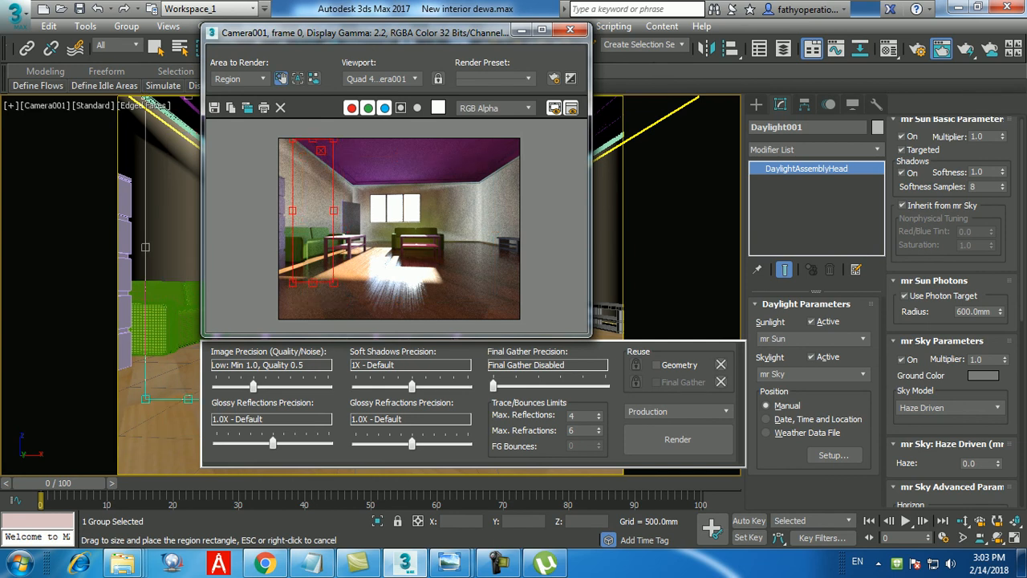
{"action": "left_click_drag", "start_coordinate": [313, 282], "coordinate": [313, 192]}
Step: Render the region with image precision at Medium: Min 1.0, Quality 1.5, and maximize the rendered frame window
{"action": "left_click_drag", "start_coordinate": [253, 386], "coordinate": [278, 386]}
{"action": "left_click", "coordinate": [678, 440]}
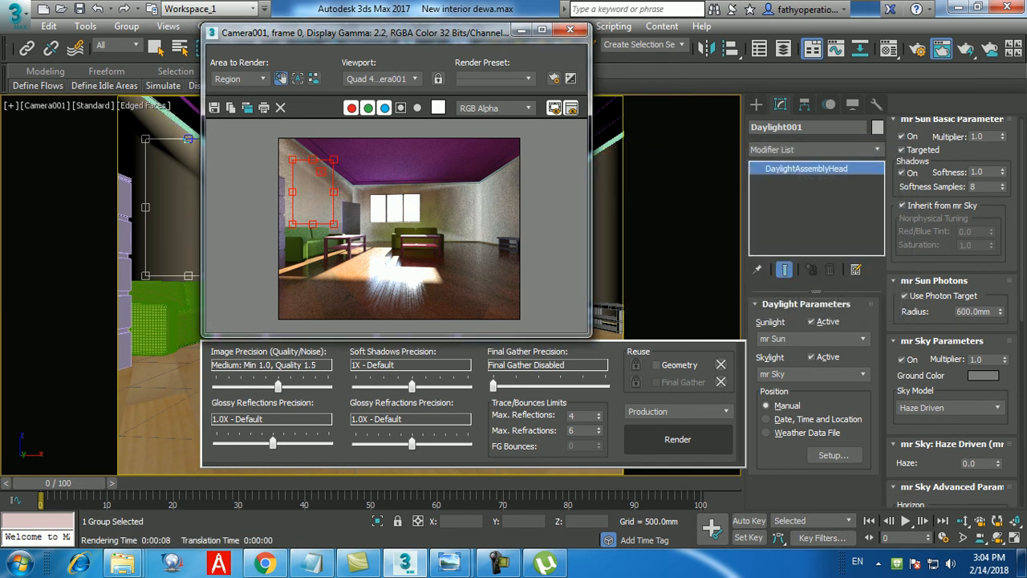
{"action": "left_click", "coordinate": [542, 29]}
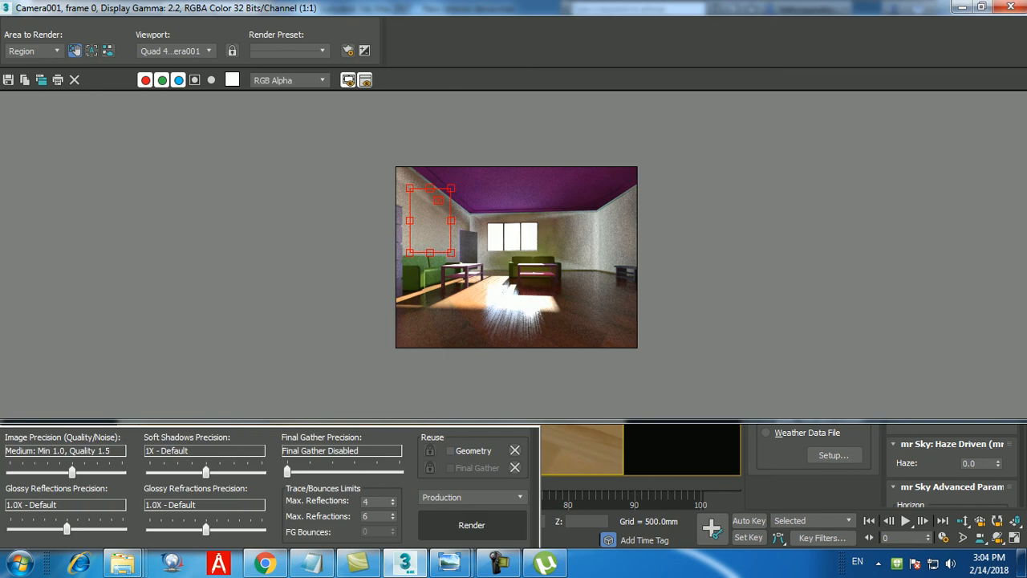
Step: Set the area to render back to View and close the rendered frame window
{"action": "left_click", "coordinate": [32, 50]}
{"action": "left_click", "coordinate": [20, 66]}
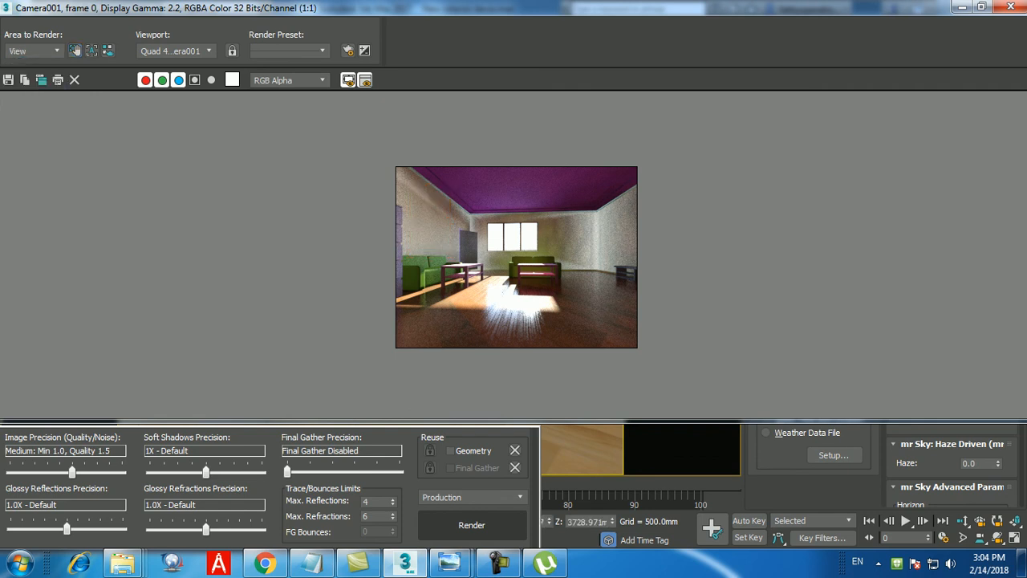
{"action": "left_click", "coordinate": [1009, 7]}
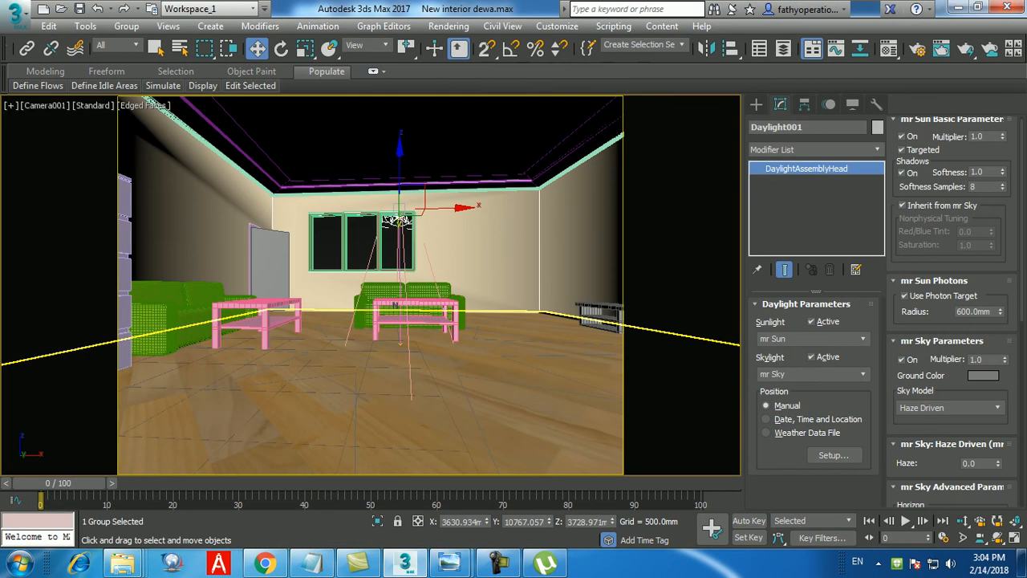
Step: Reopen the rendered frame, examine the walls, furniture and sunlit floor up close, and close it
{"action": "left_click", "coordinate": [943, 50]}
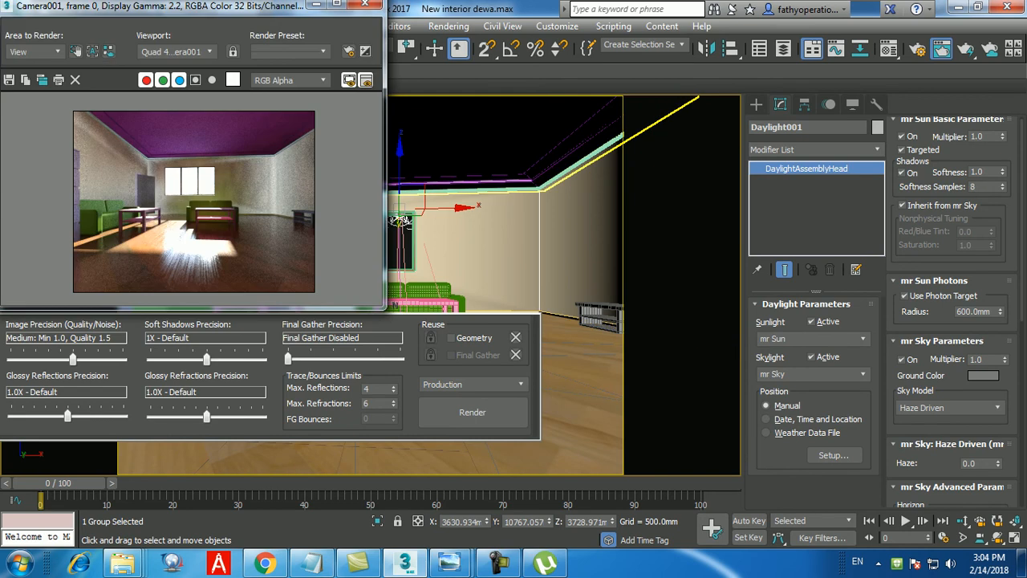
{"action": "left_click_drag", "start_coordinate": [183, 6], "coordinate": [459, 63]}
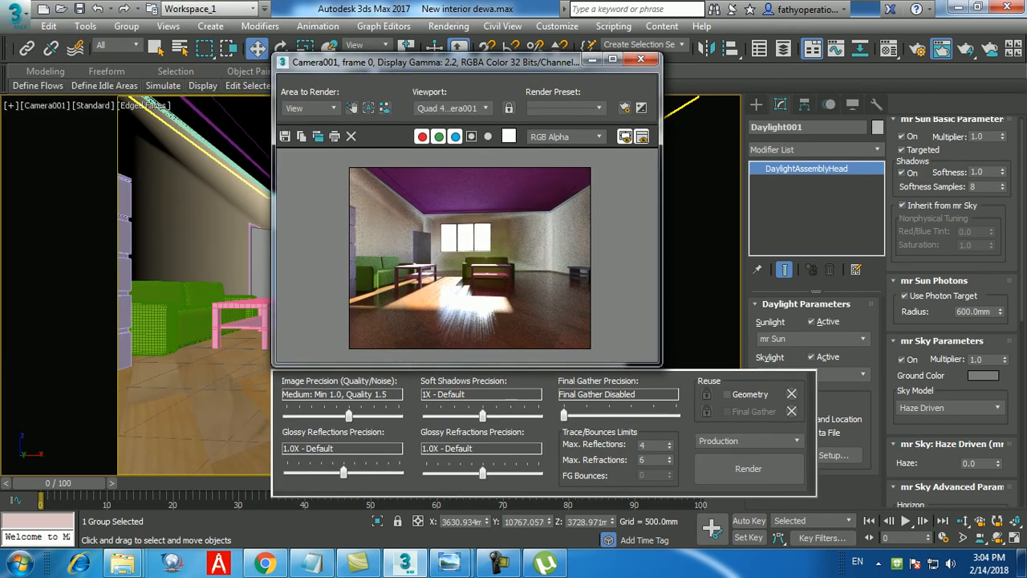
{"action": "scroll", "coordinate": [459, 277], "scroll_direction": "up", "scroll_amount": 1}
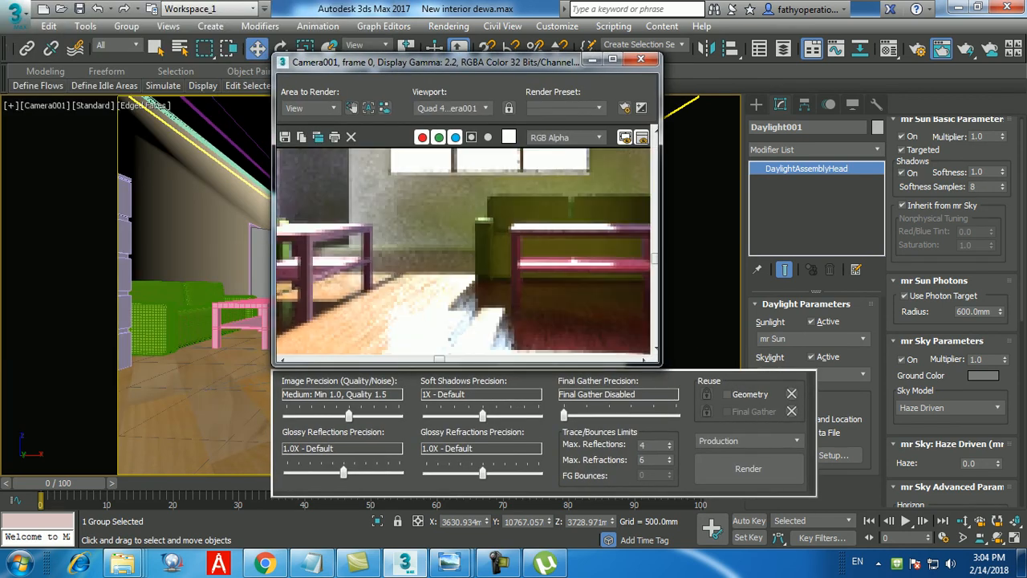
{"action": "scroll", "coordinate": [469, 257], "scroll_direction": "down", "scroll_amount": 2}
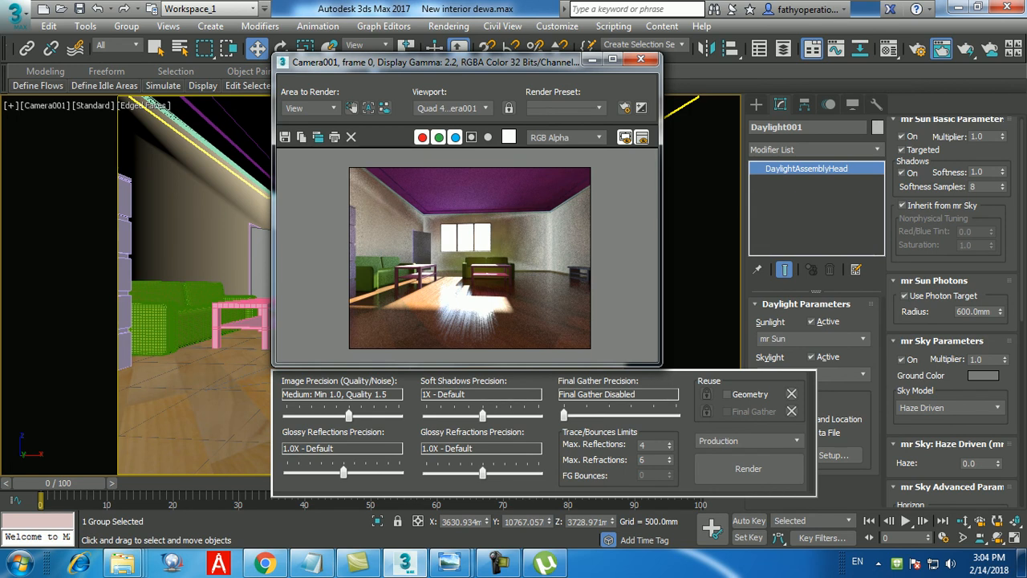
{"action": "scroll", "coordinate": [470, 257], "scroll_direction": "up", "scroll_amount": 1}
{"action": "scroll", "coordinate": [467, 253], "scroll_direction": "down", "scroll_amount": 1}
{"action": "scroll", "coordinate": [467, 252], "scroll_direction": "up", "scroll_amount": 3}
{"action": "scroll", "coordinate": [467, 252], "scroll_direction": "down", "scroll_amount": 2}
{"action": "scroll", "coordinate": [468, 252], "scroll_direction": "down", "scroll_amount": 2}
{"action": "scroll", "coordinate": [468, 253], "scroll_direction": "up", "scroll_amount": 2}
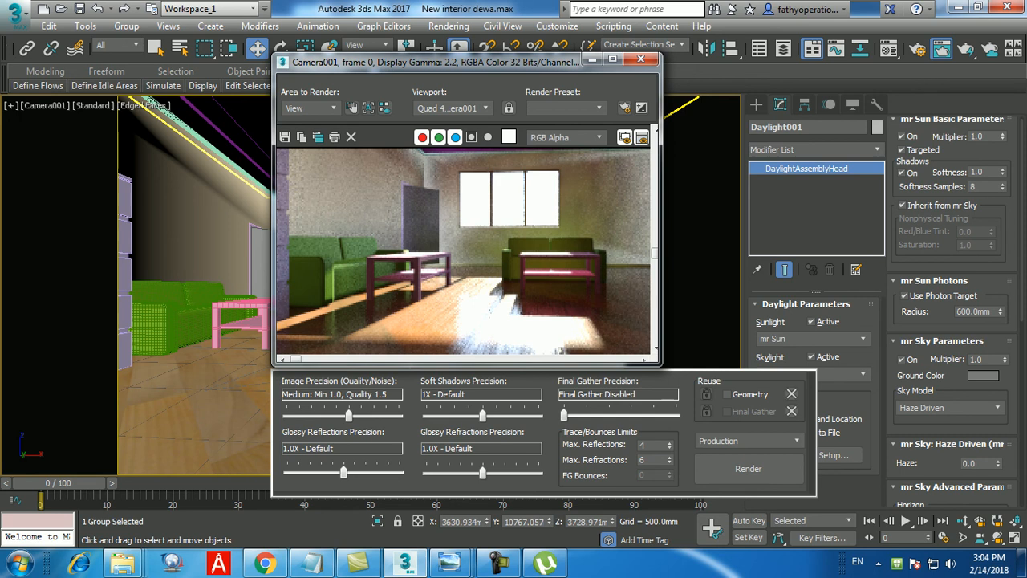
{"action": "scroll", "coordinate": [467, 251], "scroll_direction": "down", "scroll_amount": 1}
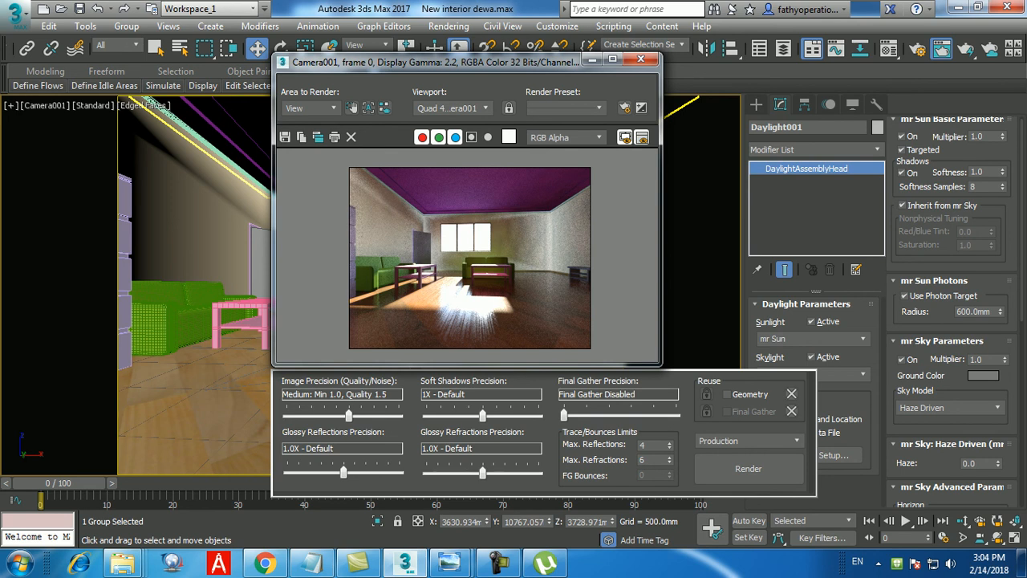
{"action": "left_click", "coordinate": [641, 59]}
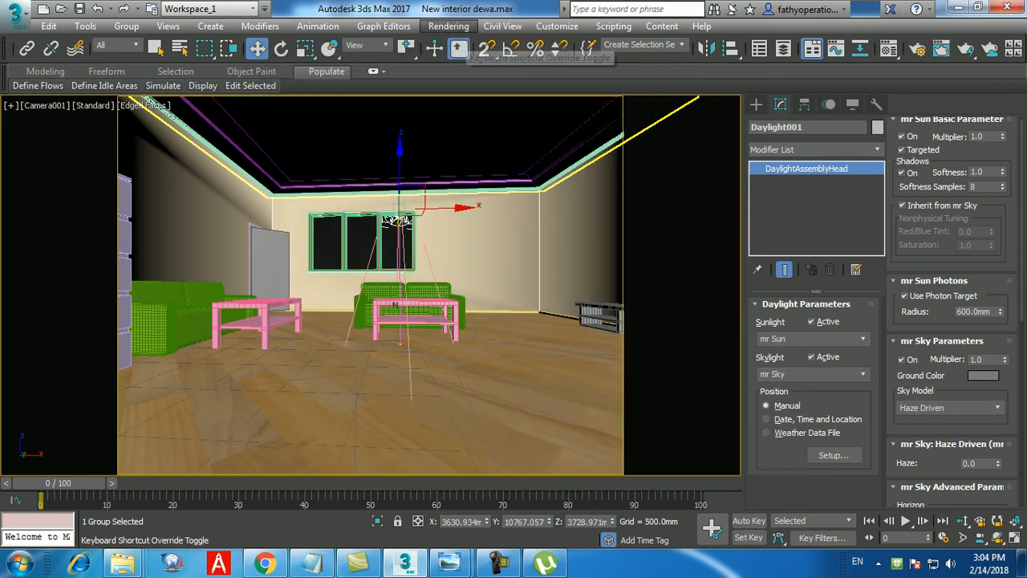
Step: Set the exposure value (EV) of the mr Photographic Exposure Control to 12
{"action": "left_click", "coordinate": [447, 26]}
{"action": "key", "text": "Escape"}
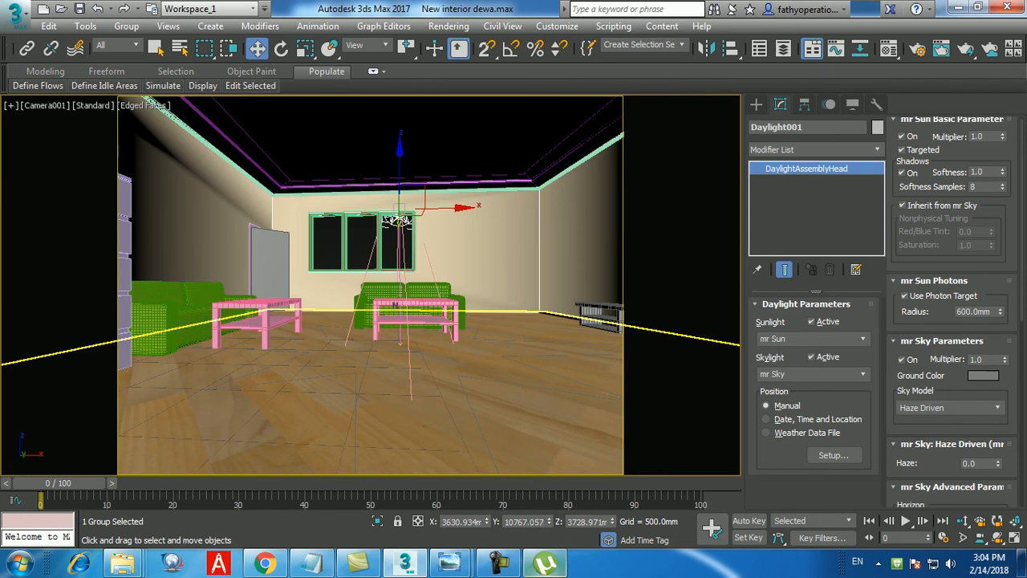
{"action": "left_click", "coordinate": [498, 562]}
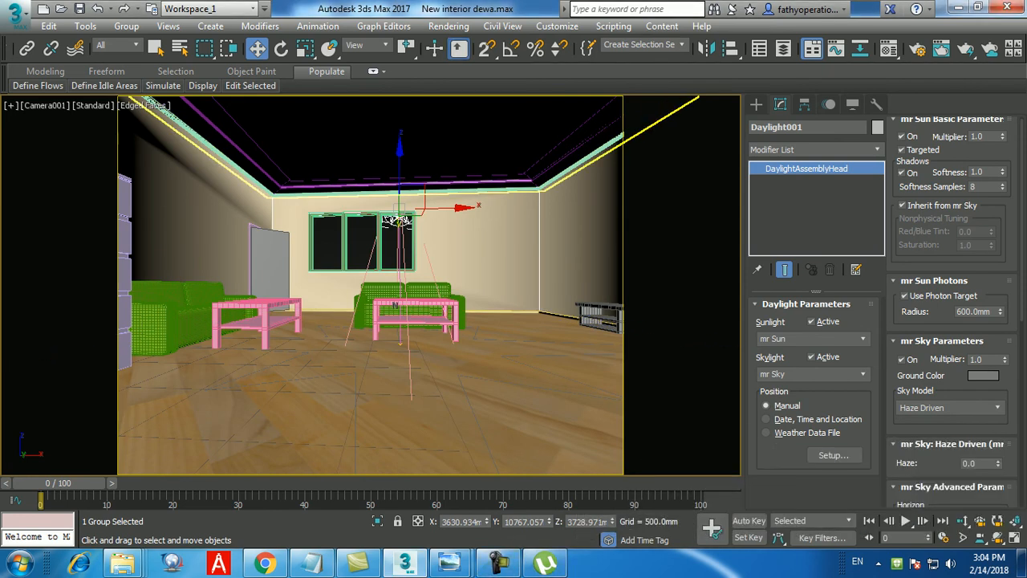
{"action": "left_click", "coordinate": [448, 25]}
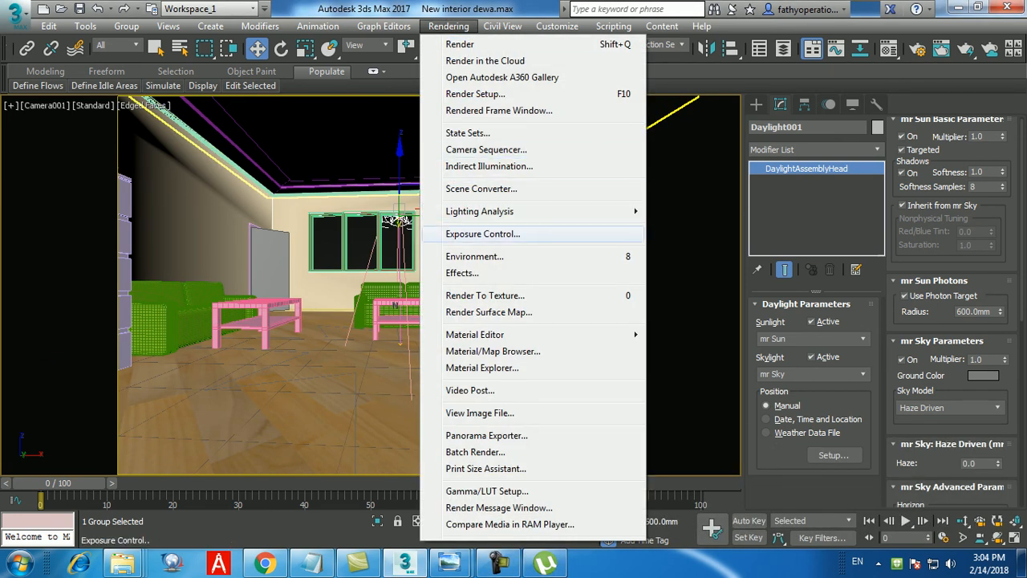
{"action": "left_click", "coordinate": [483, 234]}
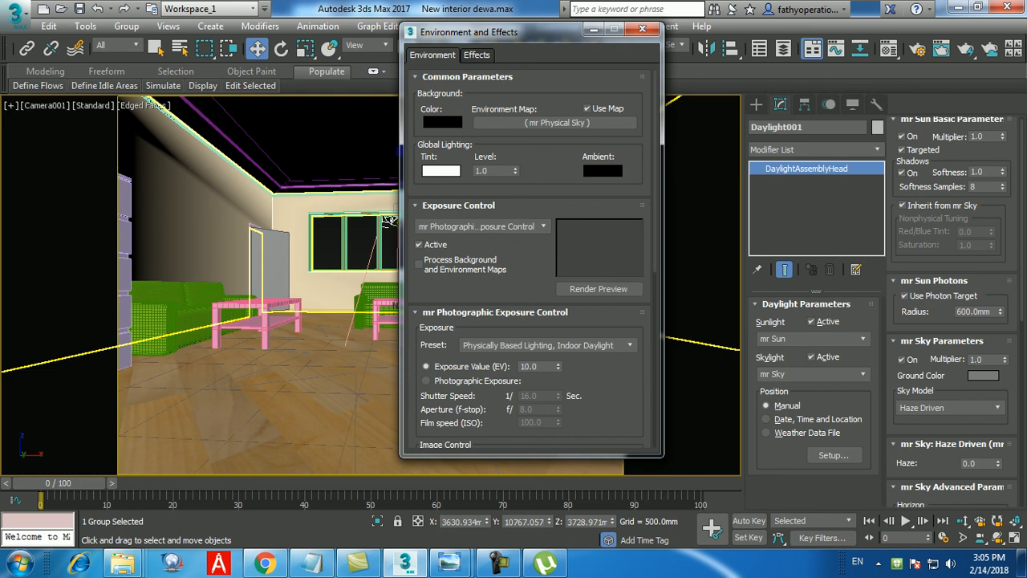
{"action": "double_click", "coordinate": [533, 366]}
{"action": "type", "text": "12"}
{"action": "key", "text": "Return"}
Step: Set Highlights (Burn) in the exposure's image control settings to 0.05
{"action": "scroll", "coordinate": [533, 254], "scroll_direction": "down", "scroll_amount": 5}
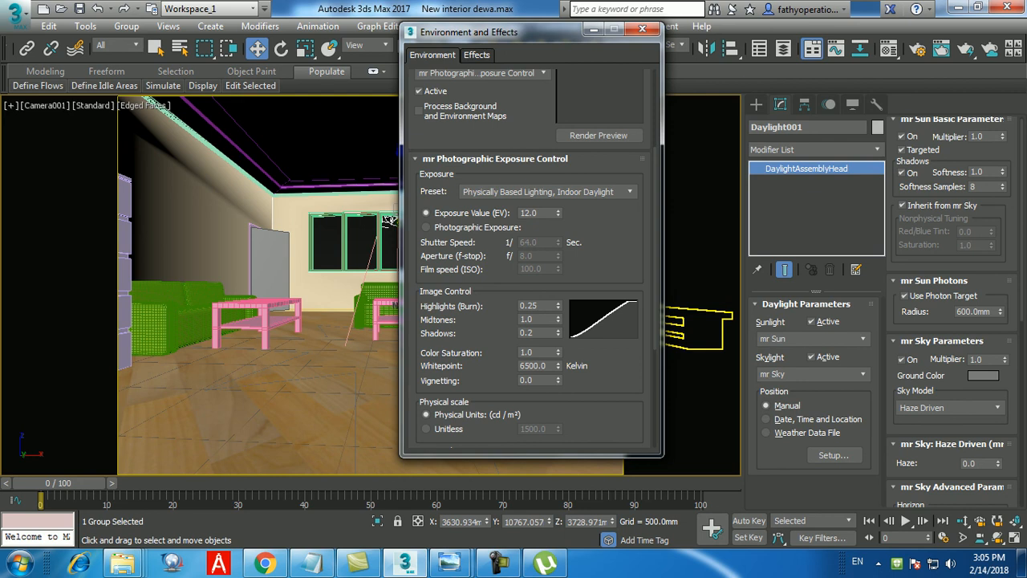
{"action": "left_click_drag", "start_coordinate": [539, 306], "coordinate": [518, 306]}
{"action": "type", "text": "0.05"}
{"action": "key", "text": "Return"}
Step: Switch to Chrome and search Google for "kelvin chart"
{"action": "left_click", "coordinate": [264, 562]}
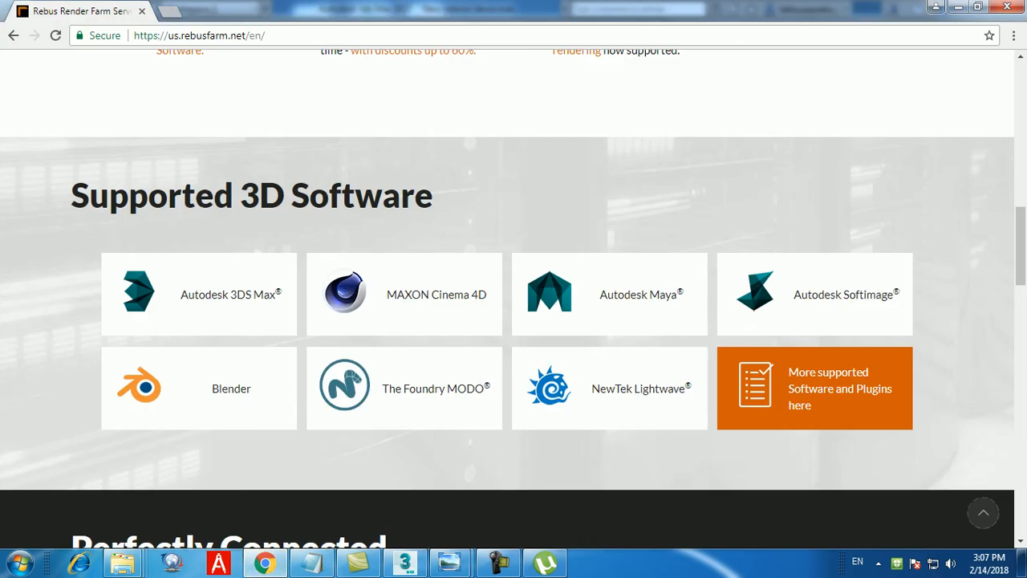
{"action": "key", "text": "ctrl+l"}
{"action": "type", "text": "go"}
{"action": "key", "text": "Return"}
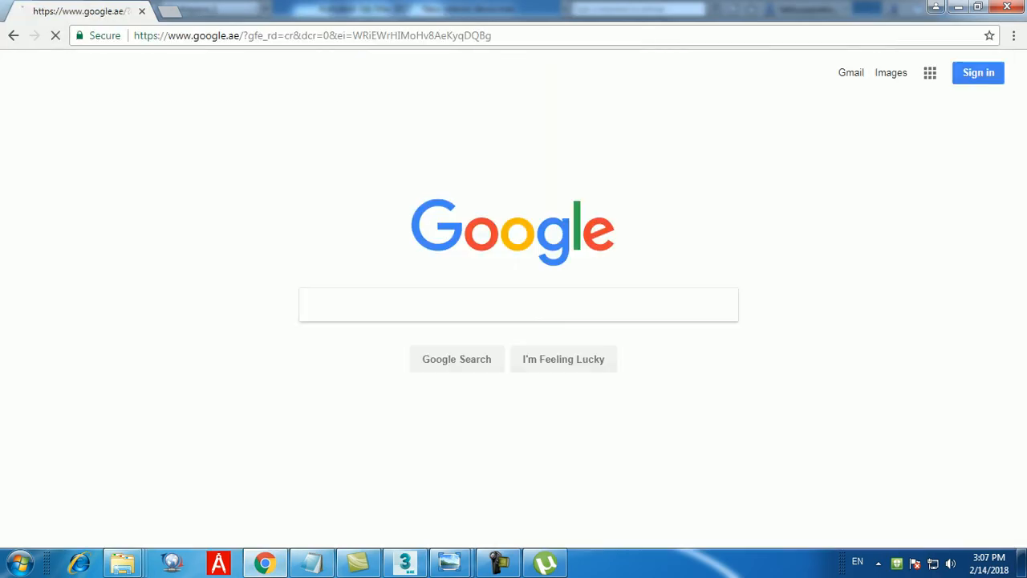
{"action": "type", "text": "kelvi"}
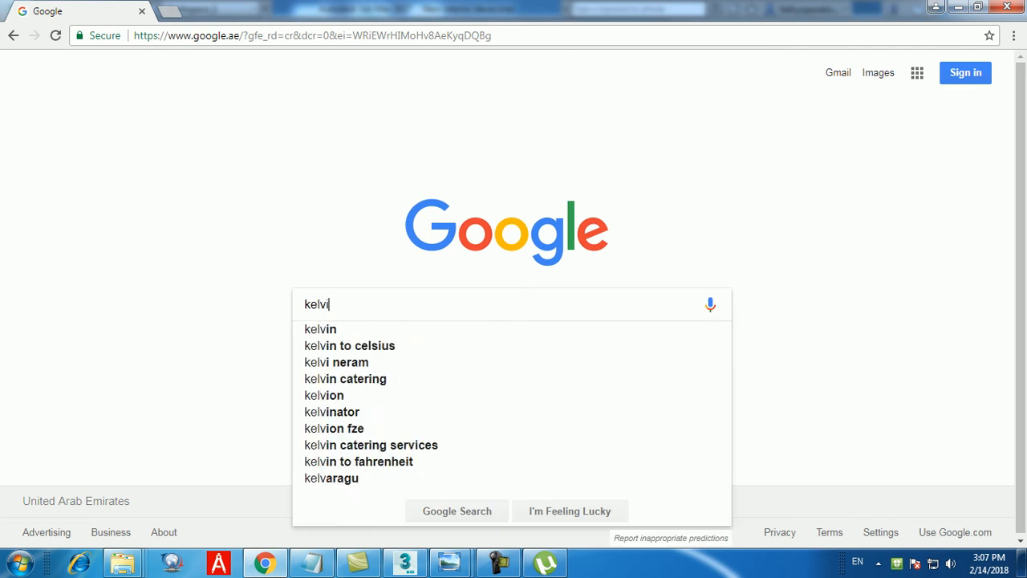
{"action": "type", "text": "n chart"}
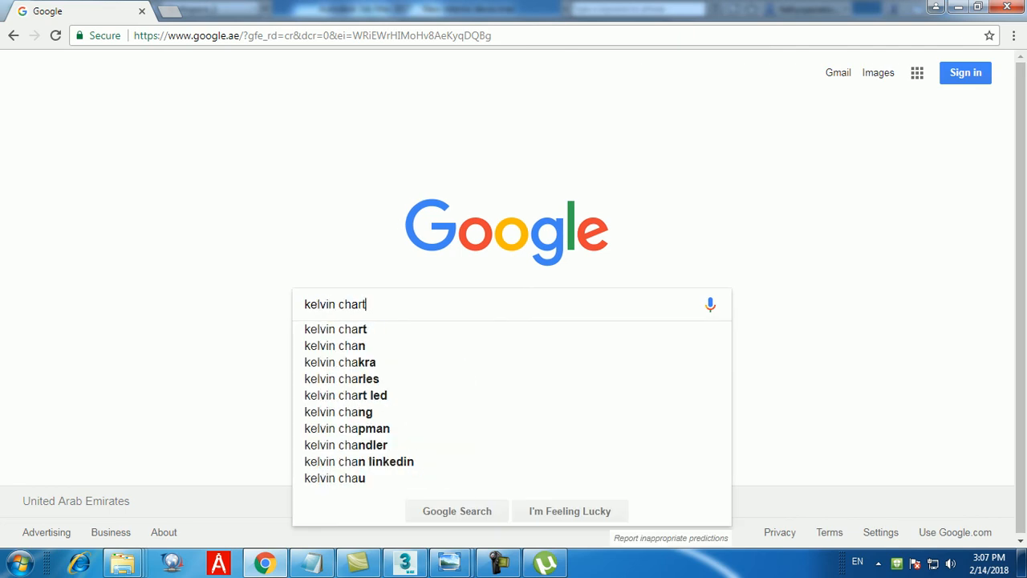
{"action": "key", "text": "Return"}
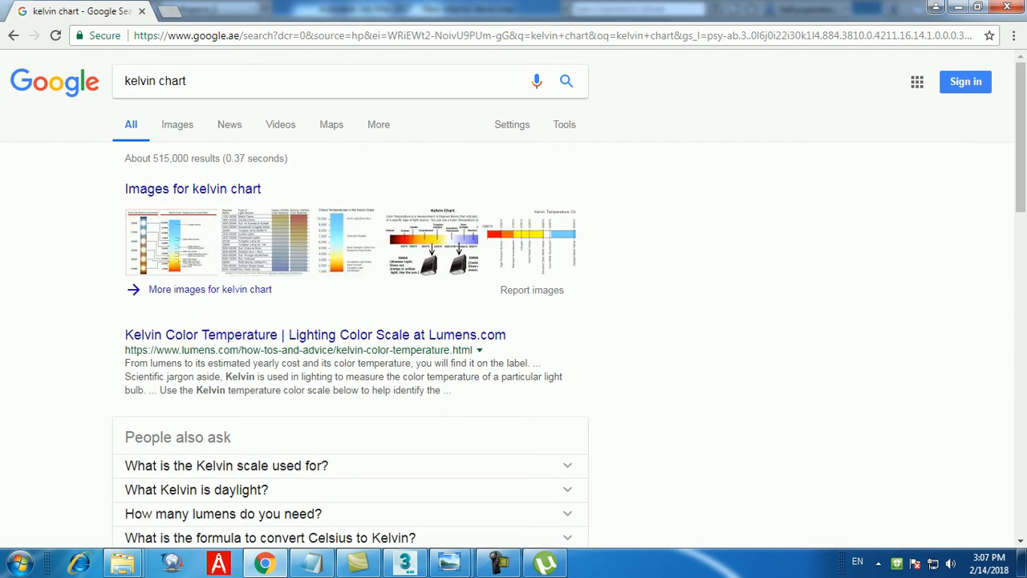
Step: Show the image results and enlarge the Kelvin Color Temperature Scale Chart, followed by the Wikimedia Commons Kelvin Temperature Chart
{"action": "left_click", "coordinate": [177, 125]}
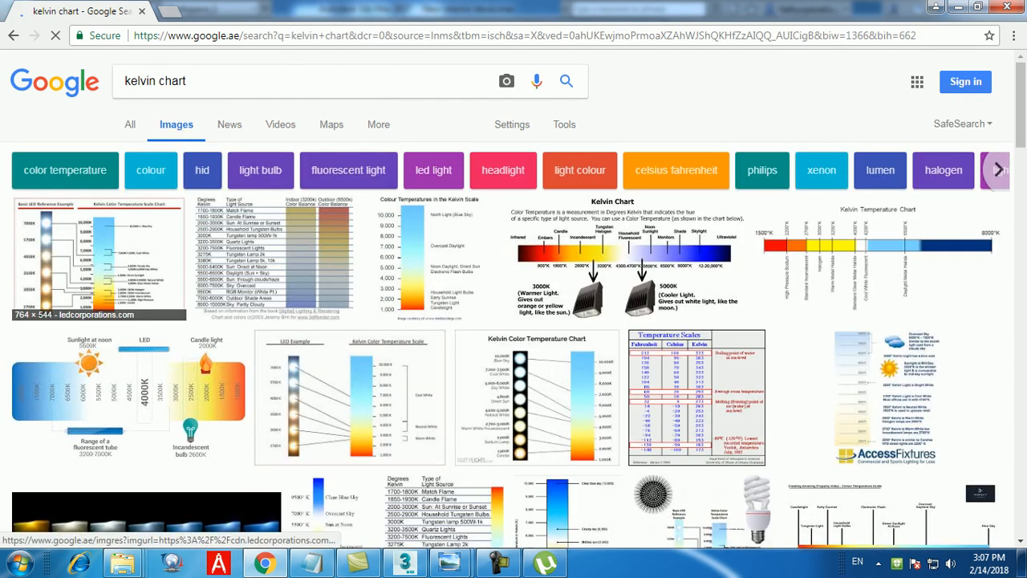
{"action": "left_click", "coordinate": [98, 257]}
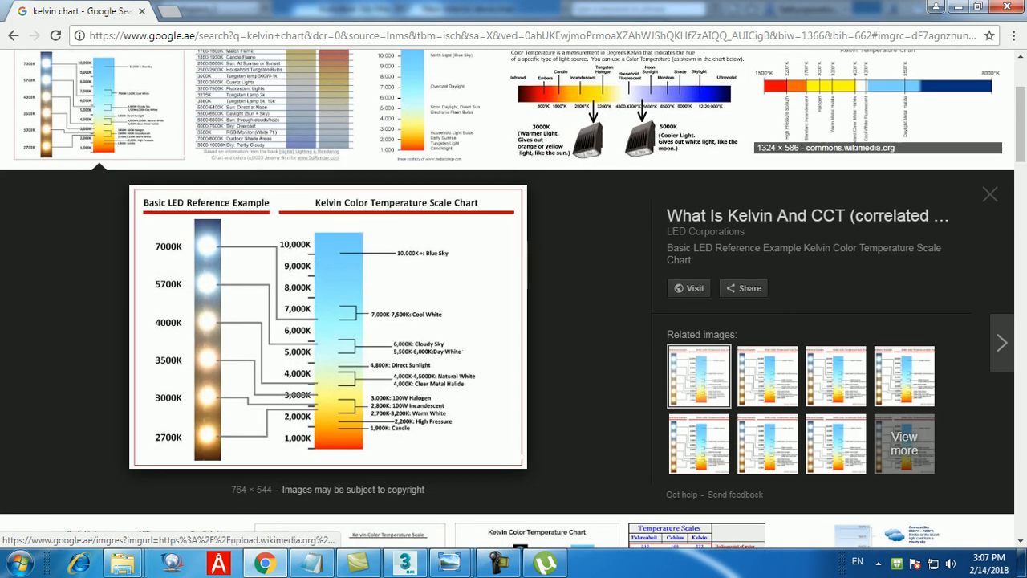
{"action": "left_click", "coordinate": [879, 100]}
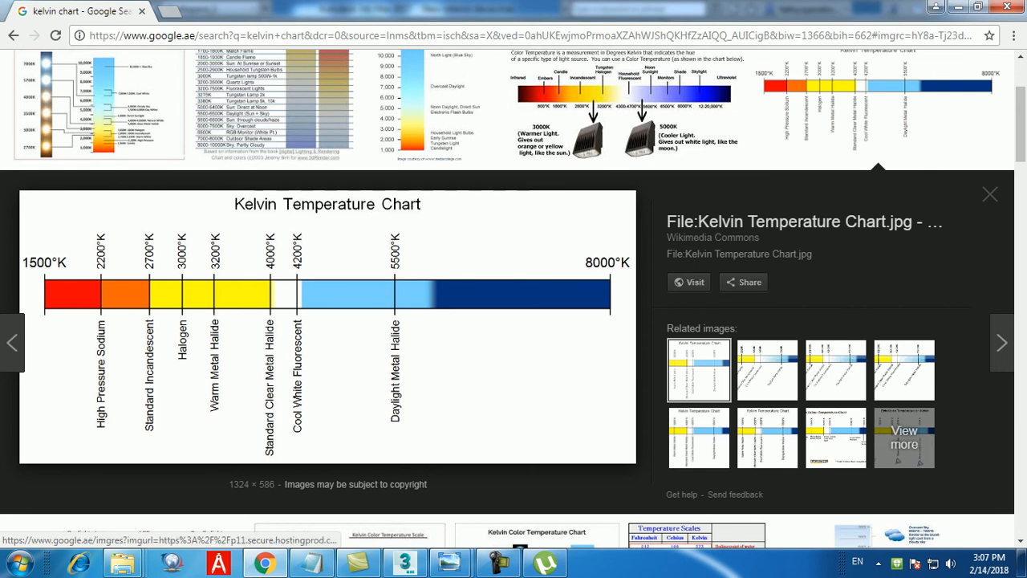
Step: Switch back to 3ds Max and set the Whitepoint of the mr Photographic Exposure Control to 5500 Kelvin
{"action": "left_click", "coordinate": [405, 563]}
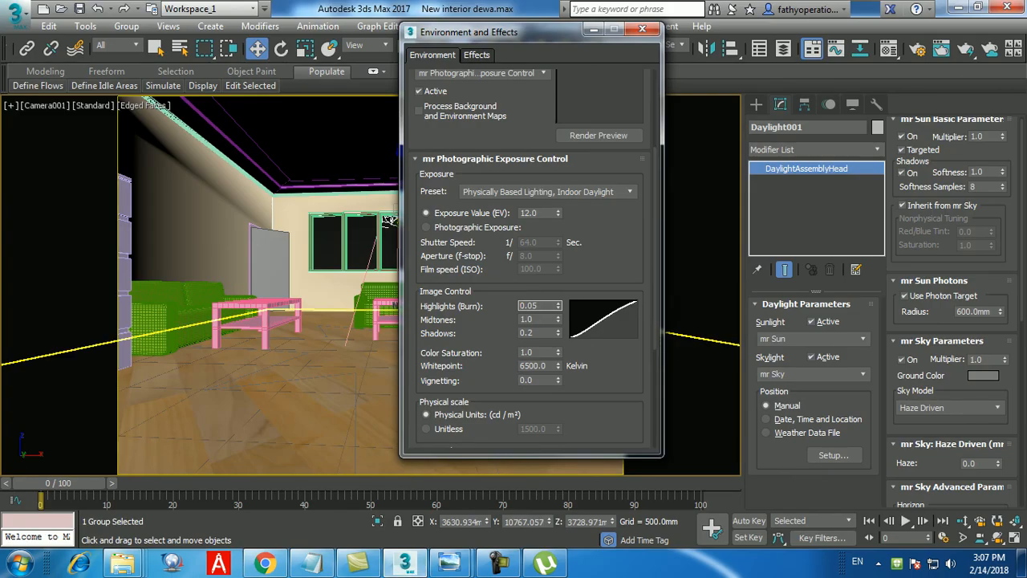
{"action": "double_click", "coordinate": [533, 366]}
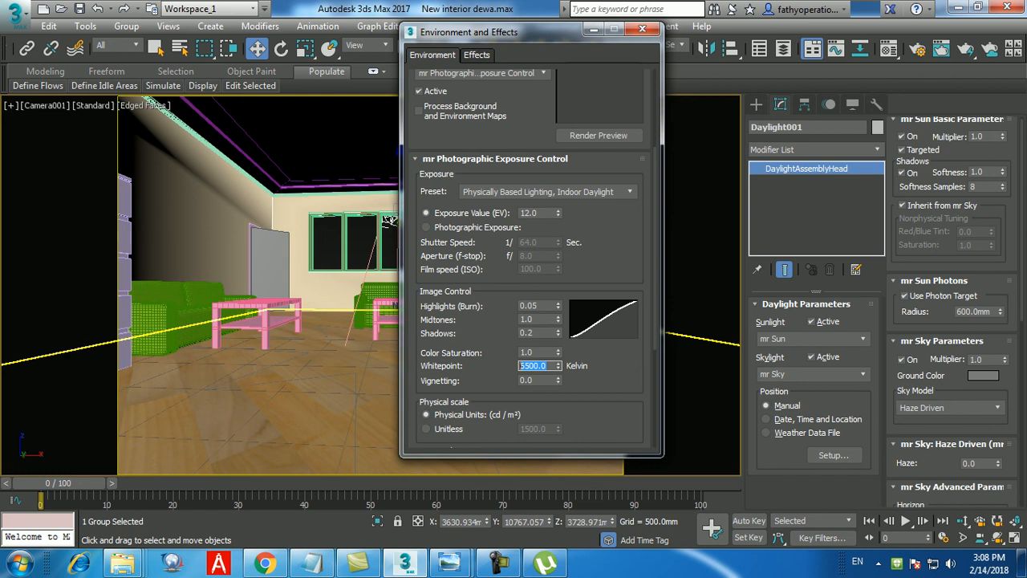
{"action": "type", "text": "5500"}
{"action": "key", "text": "Return"}
{"action": "type", "text": "5500"}
{"action": "key", "text": "Return"}
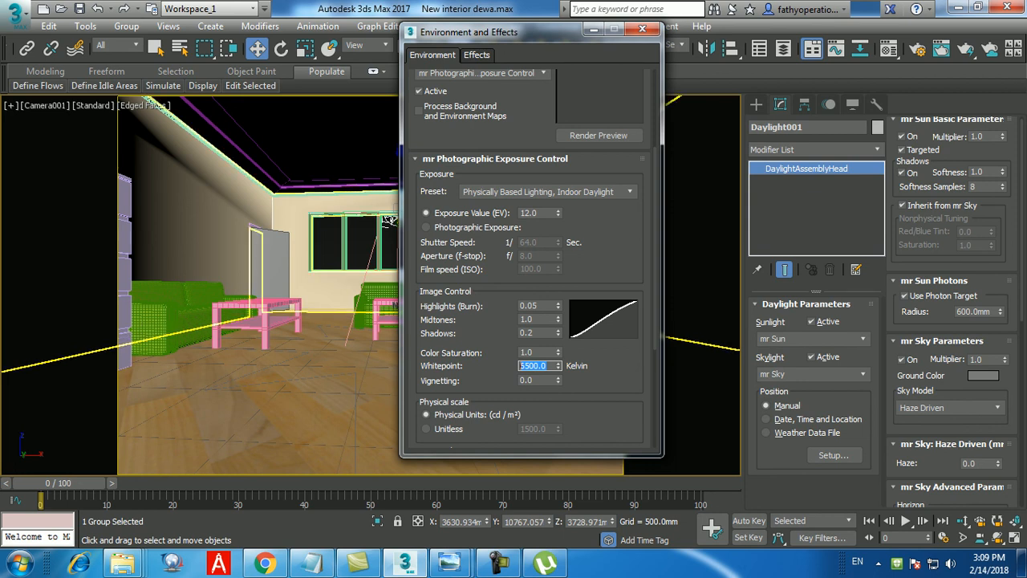
{"action": "left_click", "coordinate": [642, 29]}
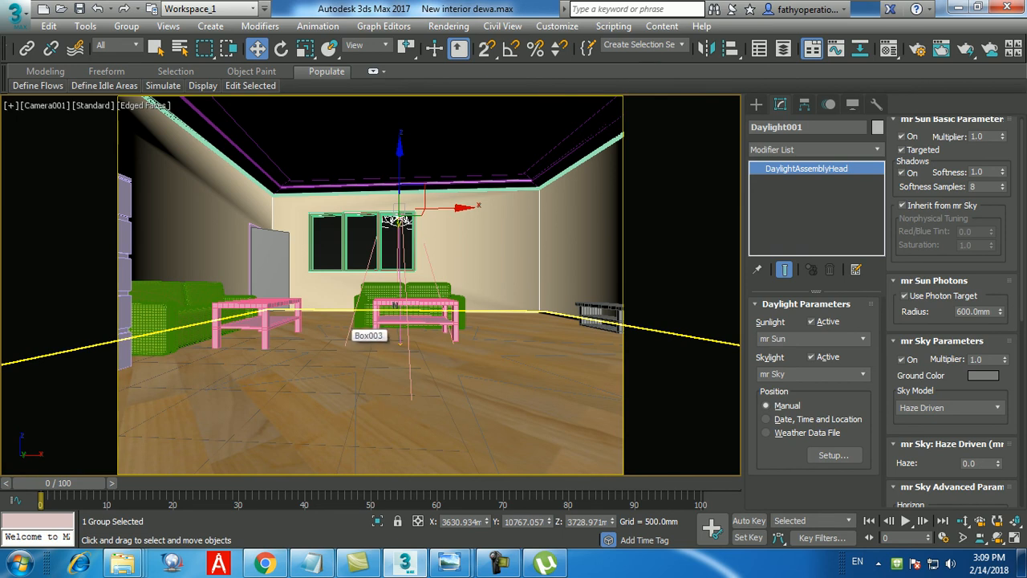
Step: Examine the mr Sun, mr Sky and mental ray indirect illumination parameters of the Daylight001 system
{"action": "left_click_drag", "start_coordinate": [1022, 220], "coordinate": [1022, 297]}
{"action": "scroll", "coordinate": [949, 321], "scroll_direction": "down", "scroll_amount": 4}
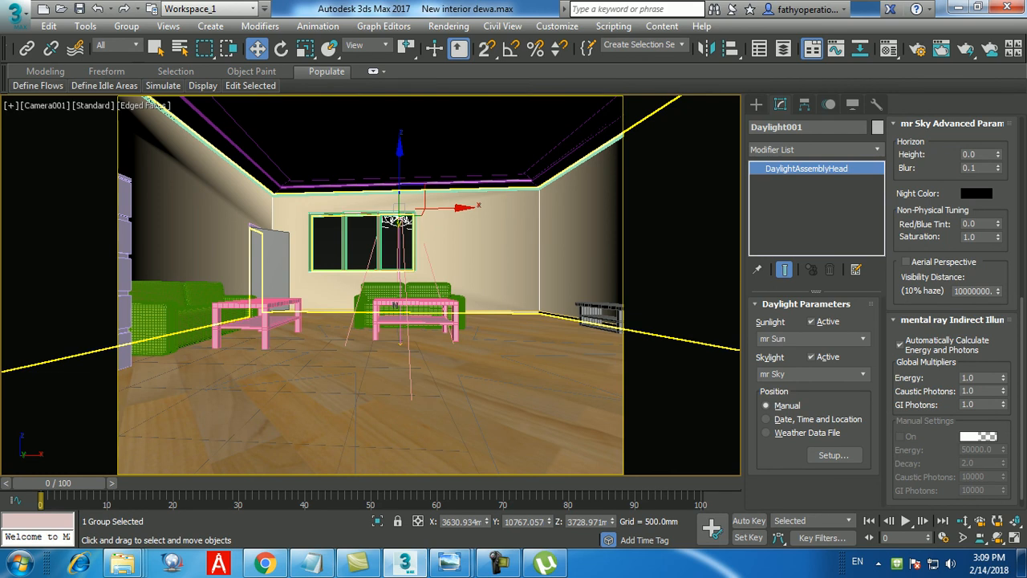
{"action": "scroll", "coordinate": [951, 313], "scroll_direction": "up", "scroll_amount": 5}
{"action": "scroll", "coordinate": [951, 313], "scroll_direction": "up", "scroll_amount": 4}
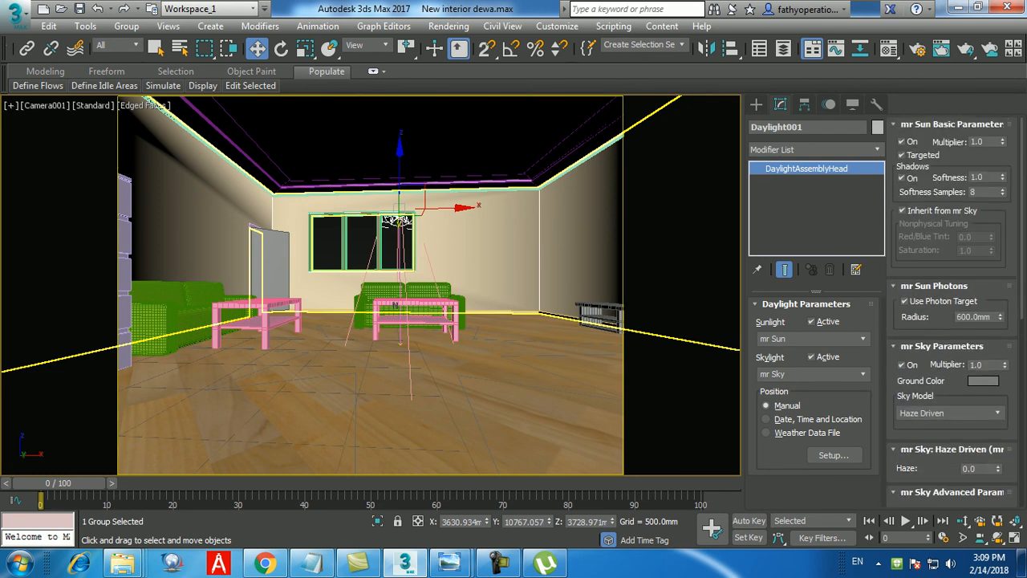
{"action": "scroll", "coordinate": [951, 313], "scroll_direction": "down", "scroll_amount": 7}
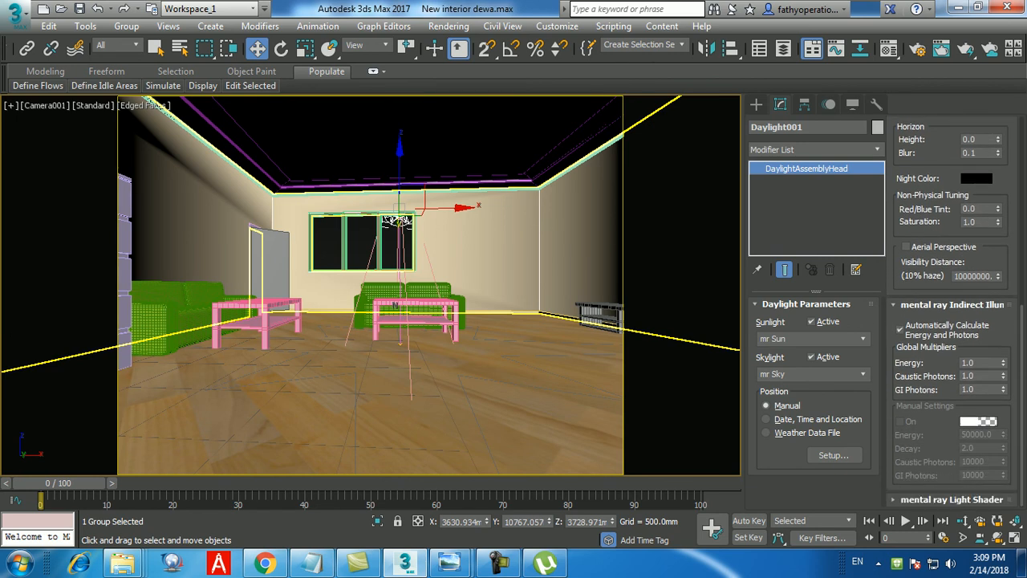
{"action": "scroll", "coordinate": [951, 313], "scroll_direction": "up", "scroll_amount": 3}
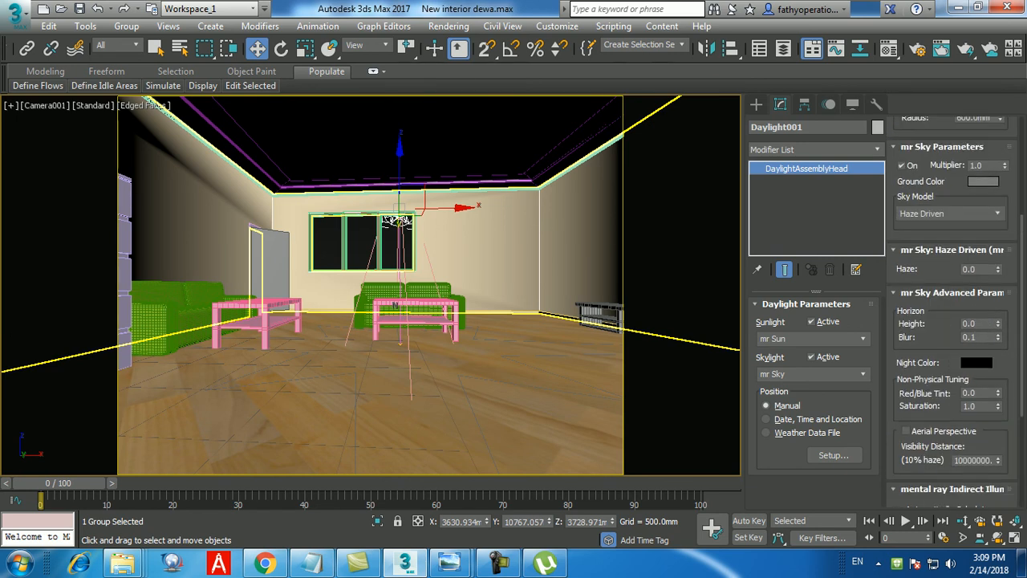
{"action": "scroll", "coordinate": [951, 313], "scroll_direction": "up", "scroll_amount": 1}
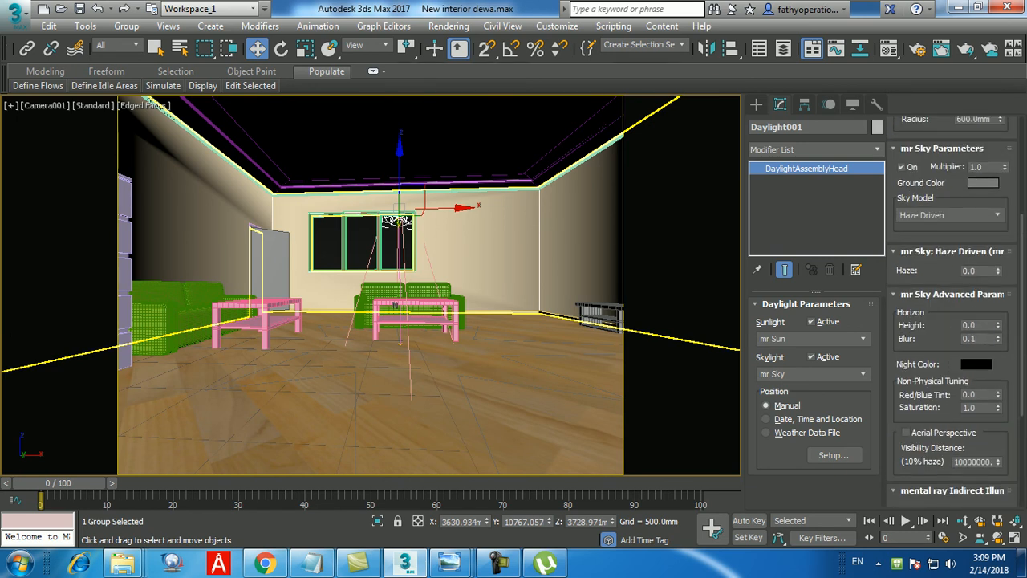
{"action": "scroll", "coordinate": [951, 313], "scroll_direction": "up", "scroll_amount": 4}
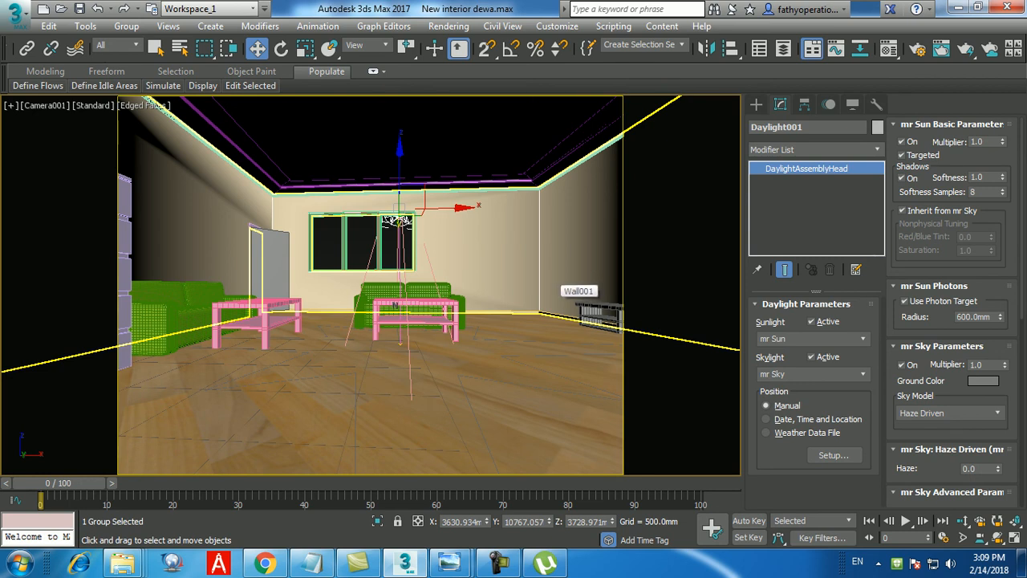
Step: Enable Final Gather in the mental ray indirect illumination settings and set the Initial FG Point Density to 0.3
{"action": "left_click", "coordinate": [448, 26]}
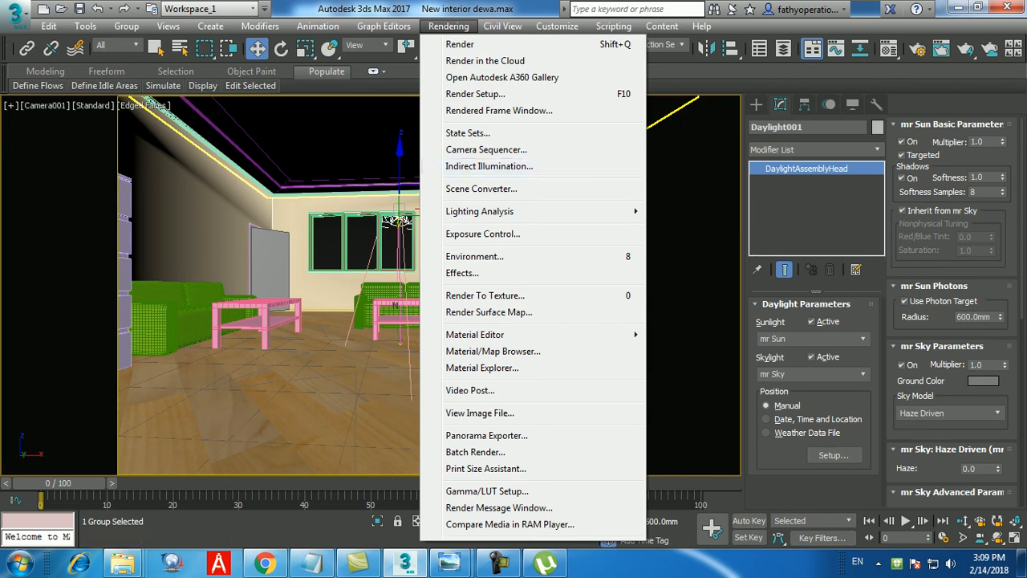
{"action": "left_click", "coordinate": [490, 166]}
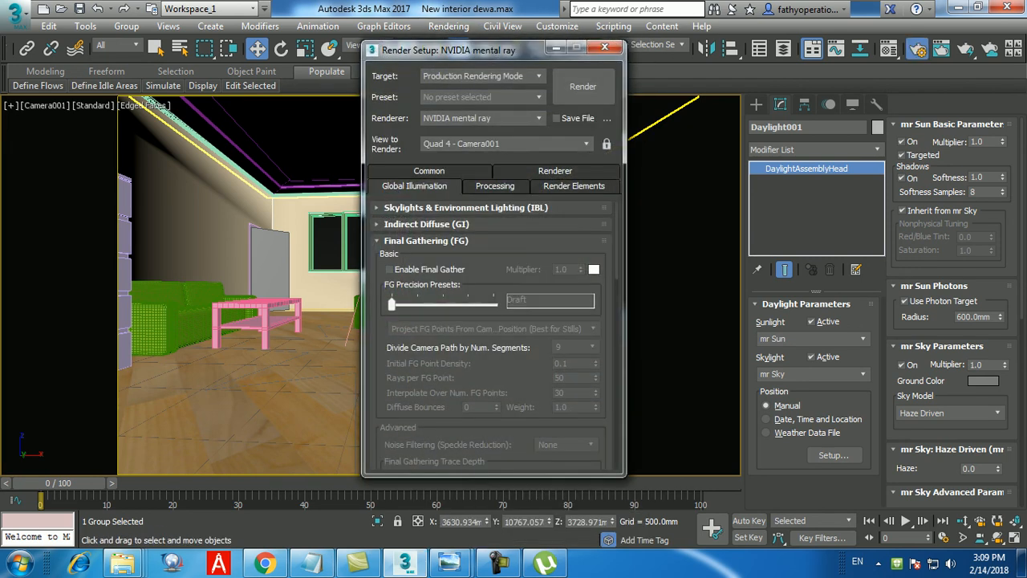
{"action": "left_click", "coordinate": [389, 269]}
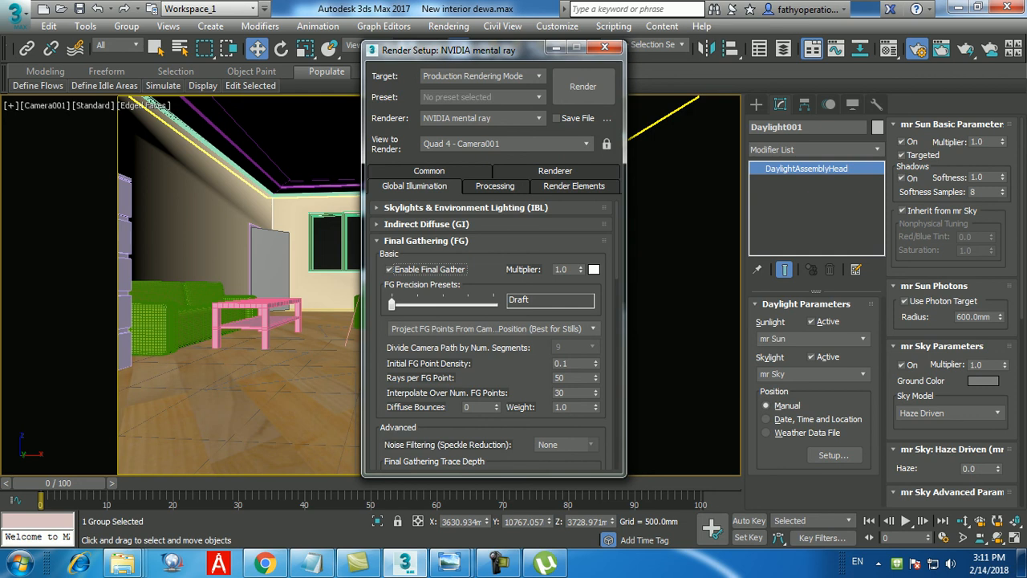
{"action": "double_click", "coordinate": [566, 363]}
{"action": "type", "text": "0.3"}
{"action": "key", "text": "Return"}
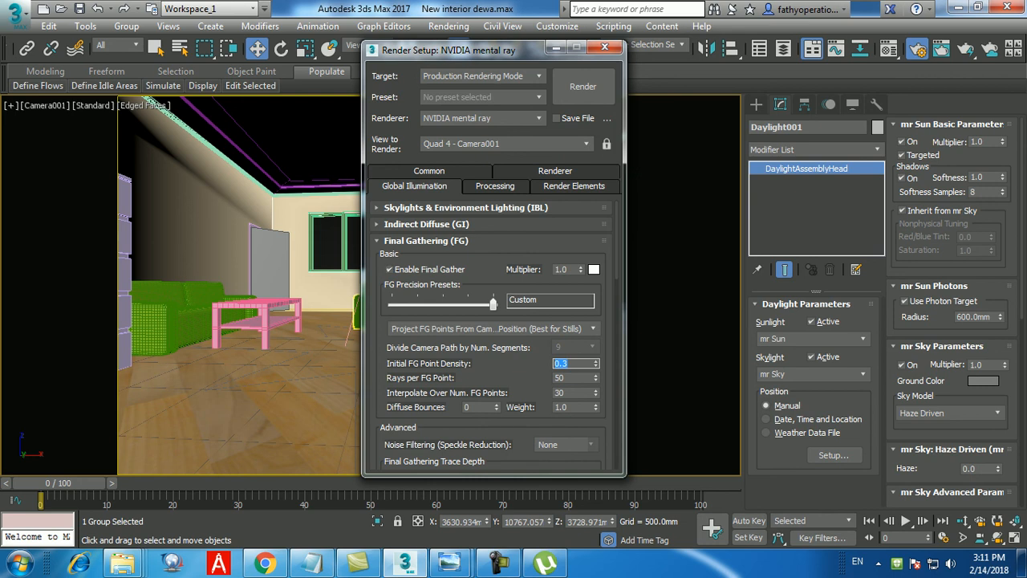
Step: Set Rays per FG Point to 150 and Interpolate Over Num. FG Points to 50
{"action": "left_click", "coordinate": [573, 378]}
{"action": "type", "text": "150"}
{"action": "key", "text": "Return"}
{"action": "key", "text": "Tab"}
{"action": "type", "text": "50"}
{"action": "key", "text": "Return"}
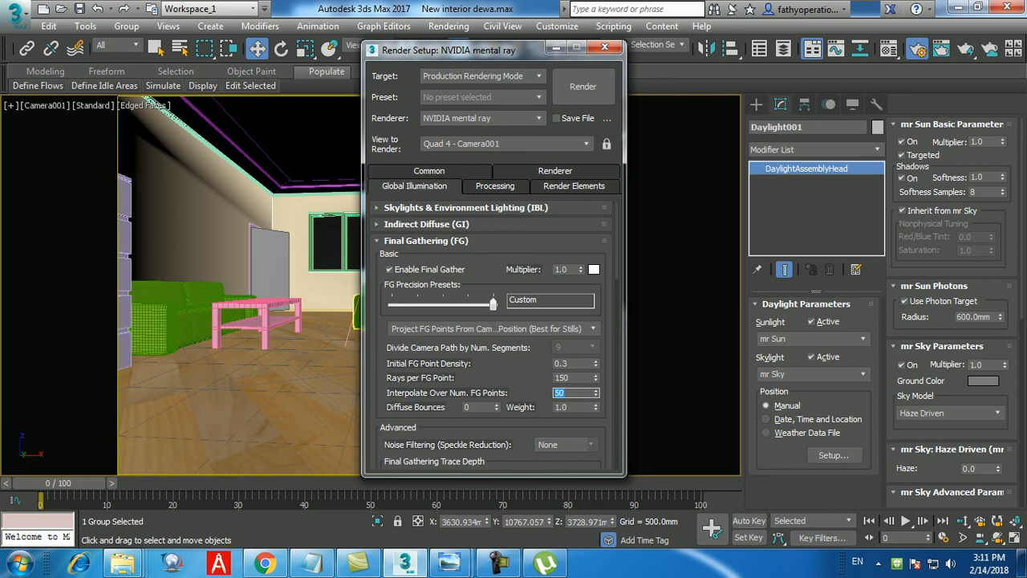
Step: Save the scene and render the Camera001 view with Final Gather enabled
{"action": "left_click", "coordinate": [14, 14]}
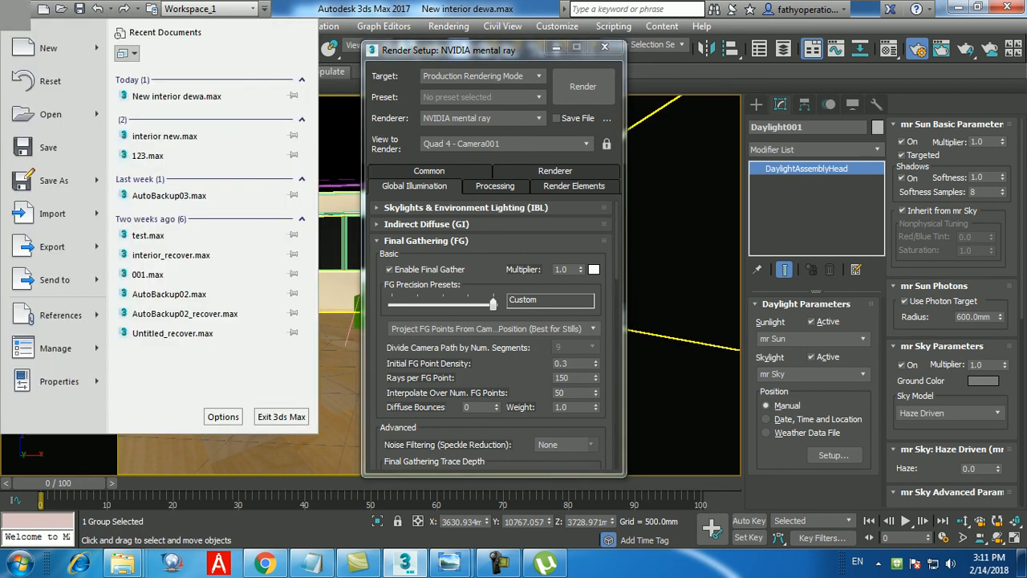
{"action": "left_click", "coordinate": [48, 148]}
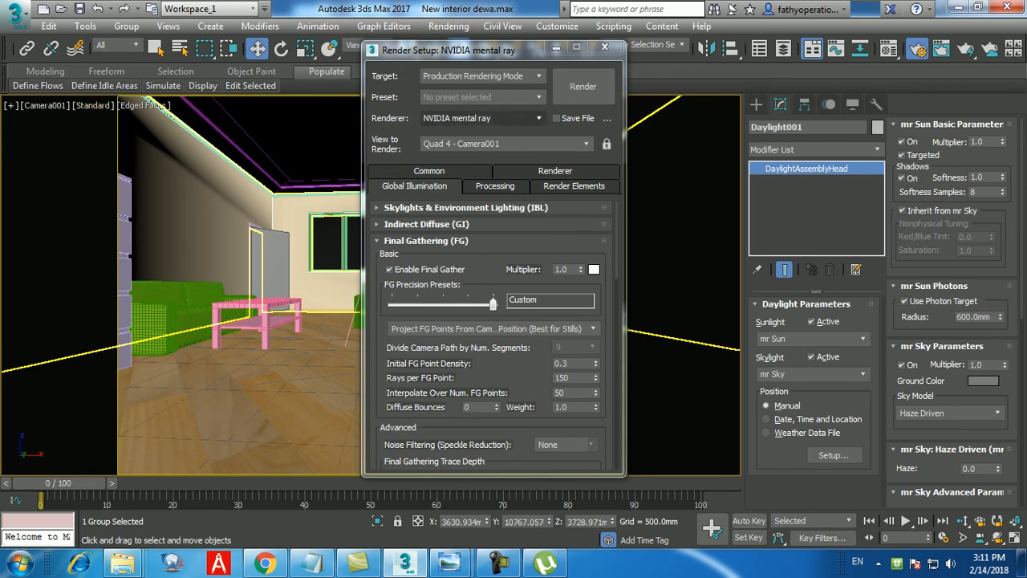
{"action": "left_click", "coordinate": [582, 86]}
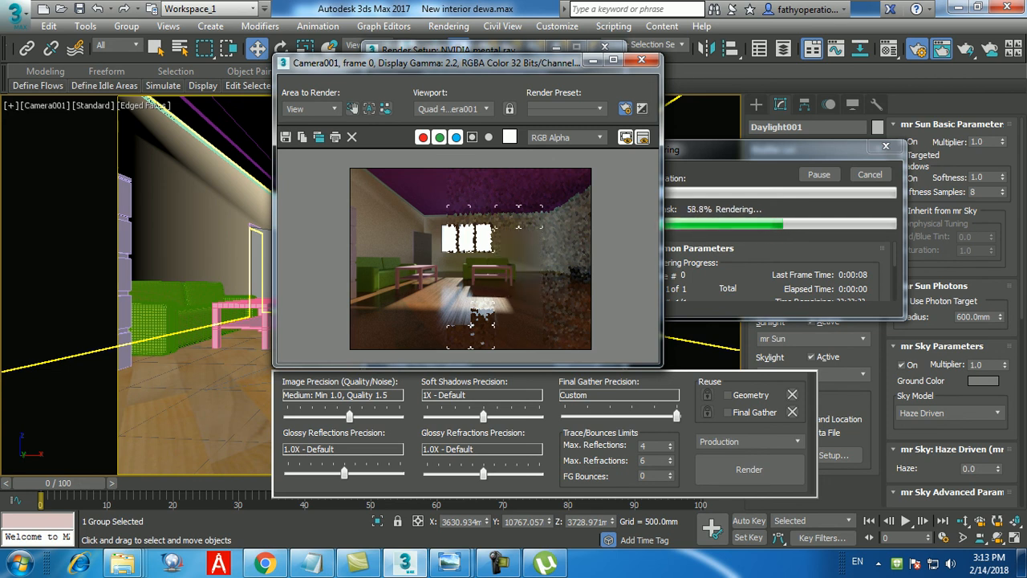
{"action": "scroll", "coordinate": [453, 263], "scroll_direction": "up", "scroll_amount": 1}
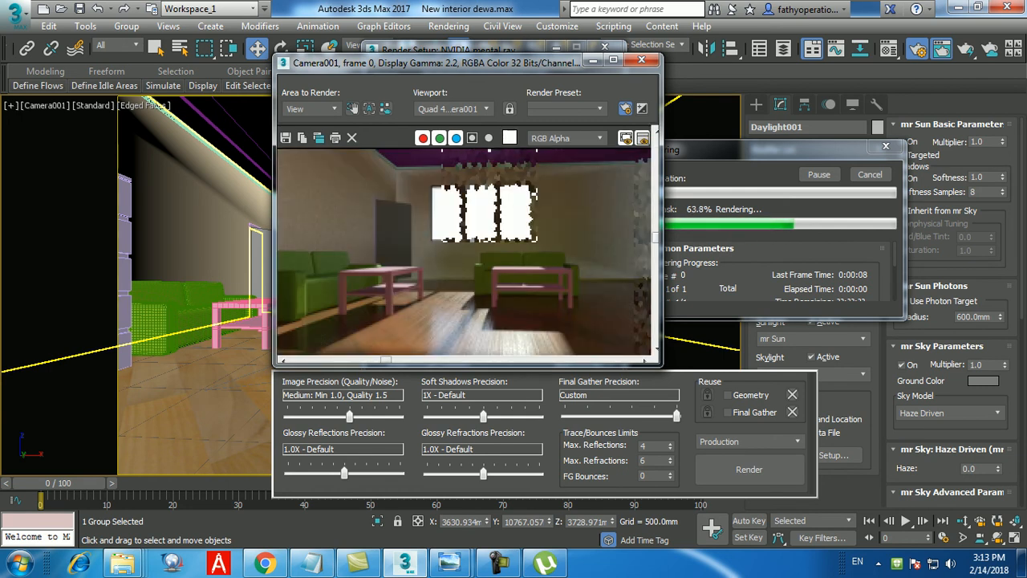
{"action": "scroll", "coordinate": [470, 257], "scroll_direction": "down", "scroll_amount": 1}
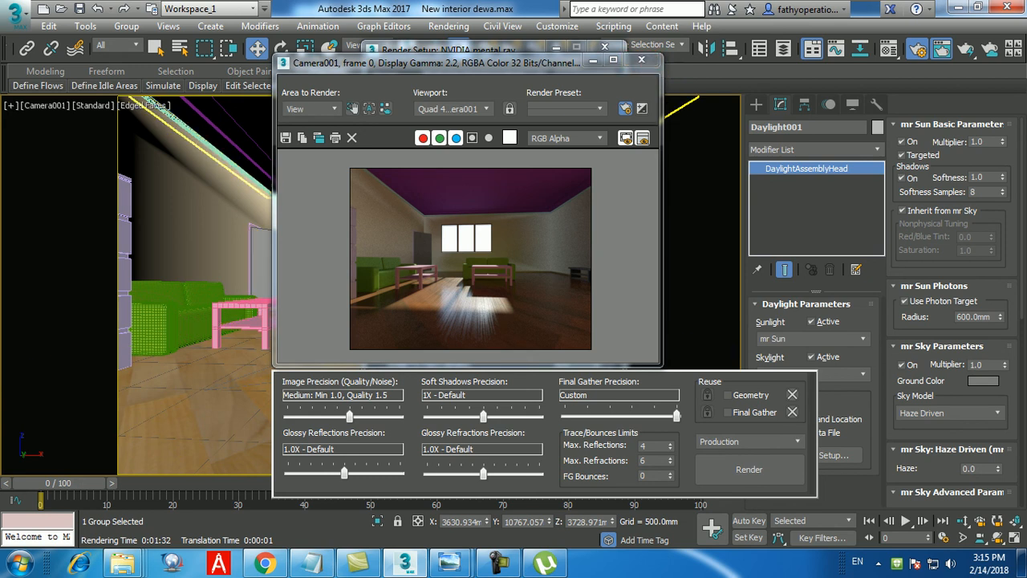
Step: Try a Region render area over the right-hand wall of the room and switch the area back to View
{"action": "left_click", "coordinate": [311, 108]}
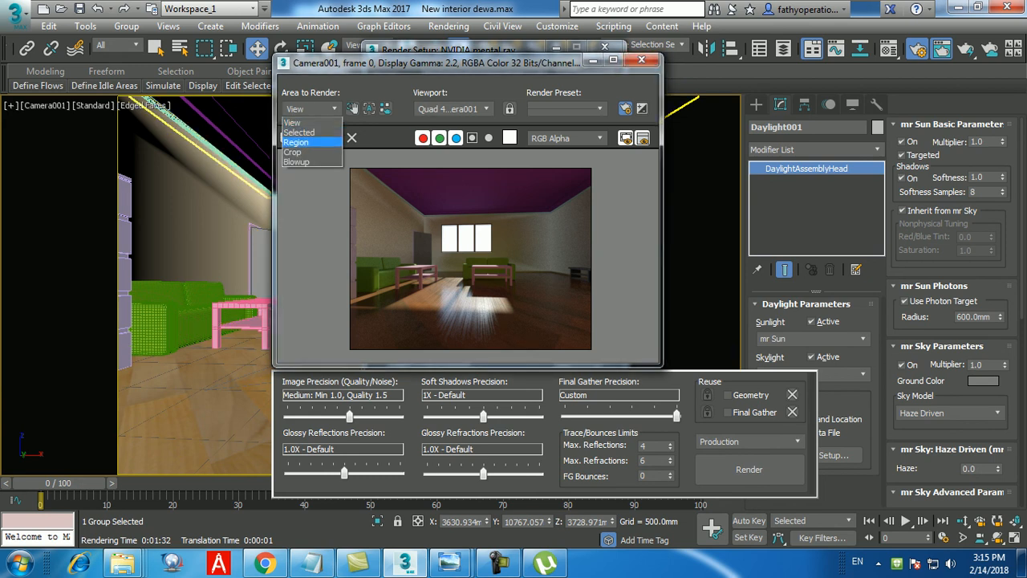
{"action": "left_click", "coordinate": [296, 142]}
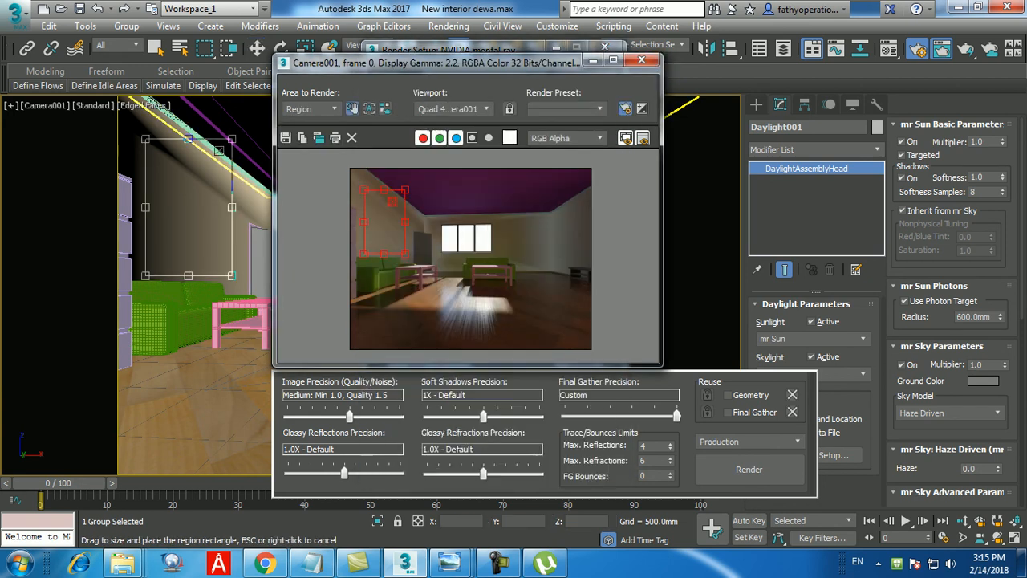
{"action": "left_click_drag", "start_coordinate": [385, 223], "coordinate": [542, 254]}
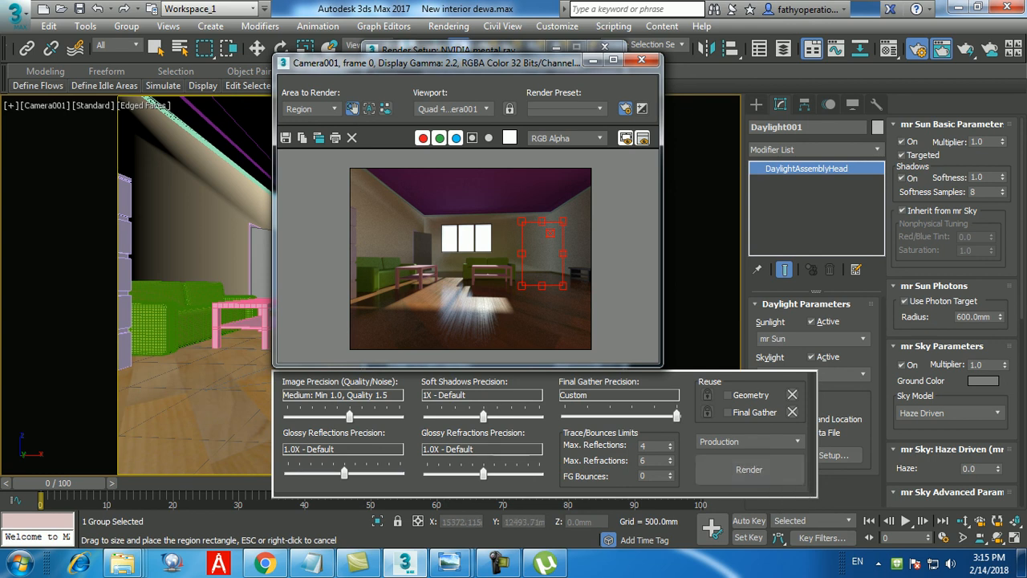
{"action": "left_click", "coordinate": [310, 108]}
{"action": "left_click", "coordinate": [291, 122]}
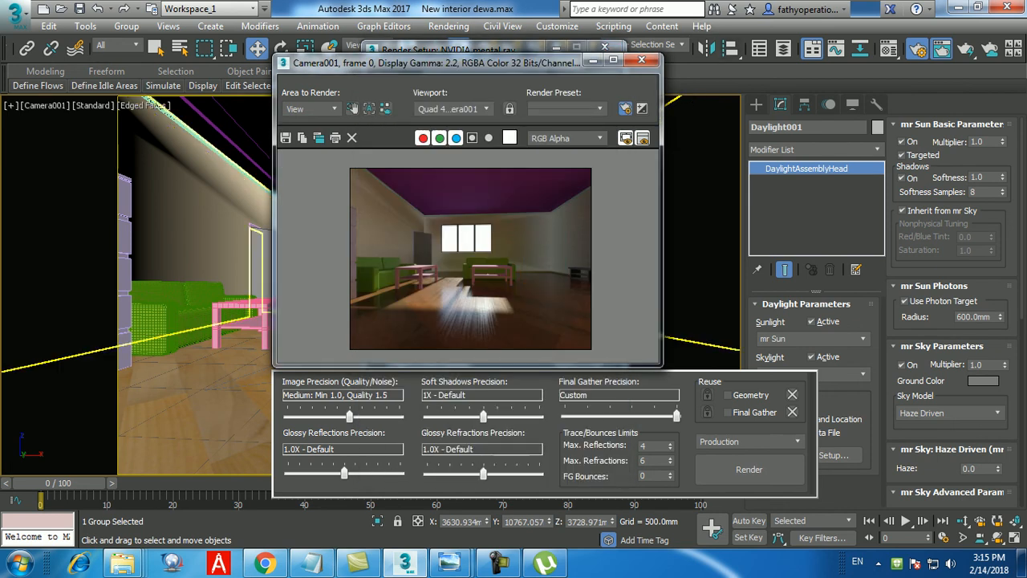
Step: Bring up the Camera001 render again for review, and close the rendered frame and Render Setup windows
{"action": "left_click", "coordinate": [641, 59]}
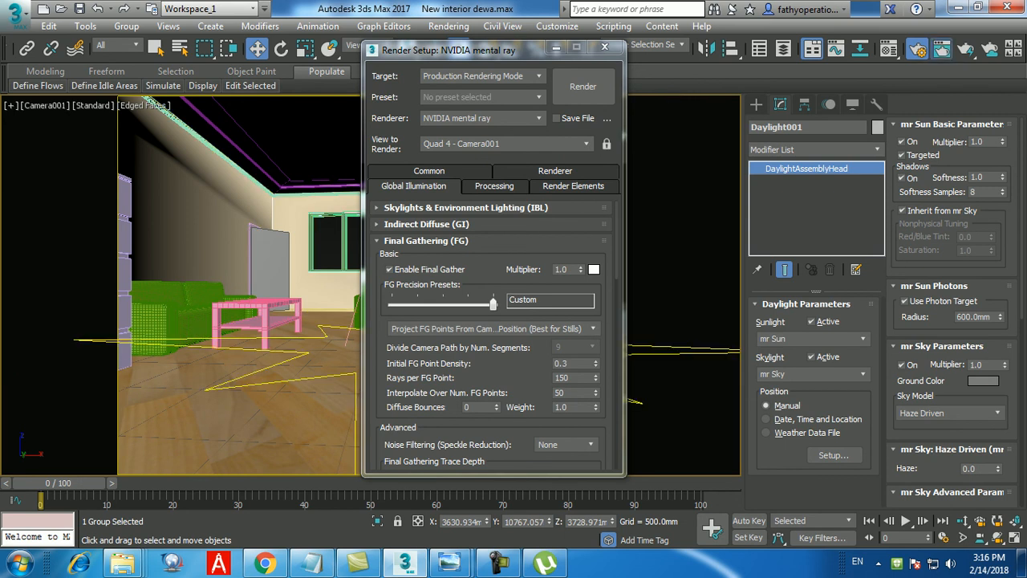
{"action": "key", "text": "shift+q"}
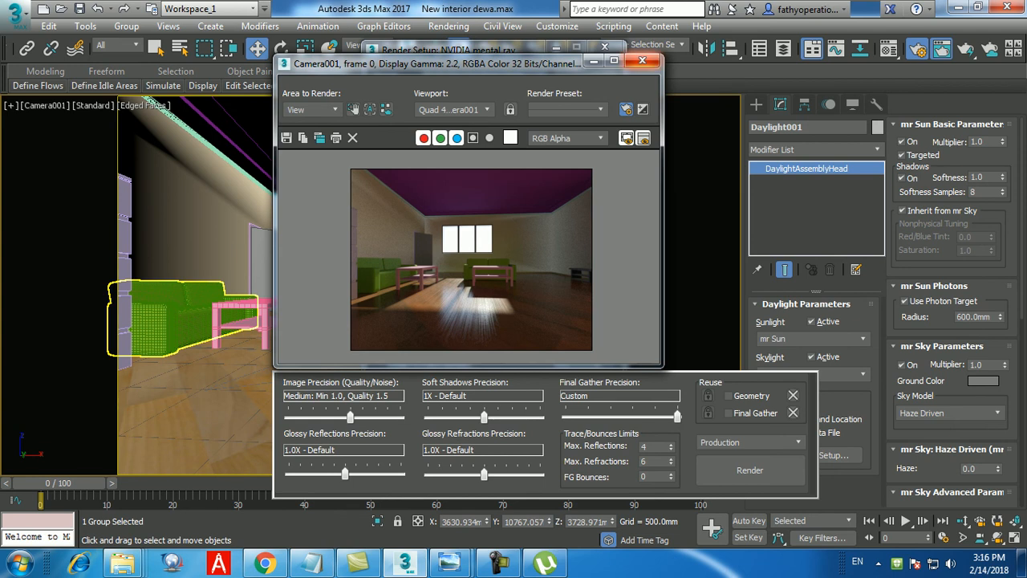
{"action": "left_click", "coordinate": [642, 61]}
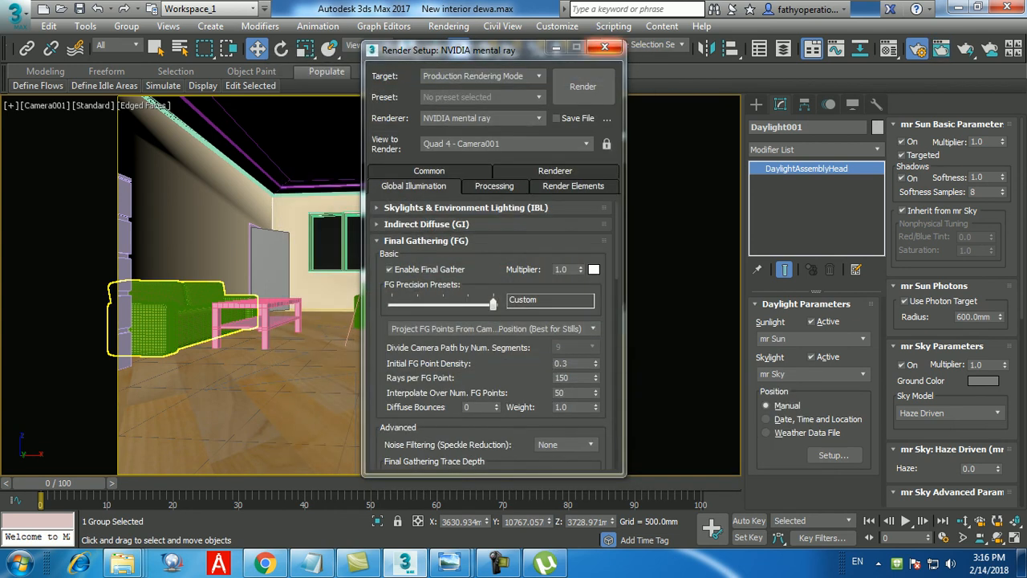
{"action": "left_click", "coordinate": [605, 46]}
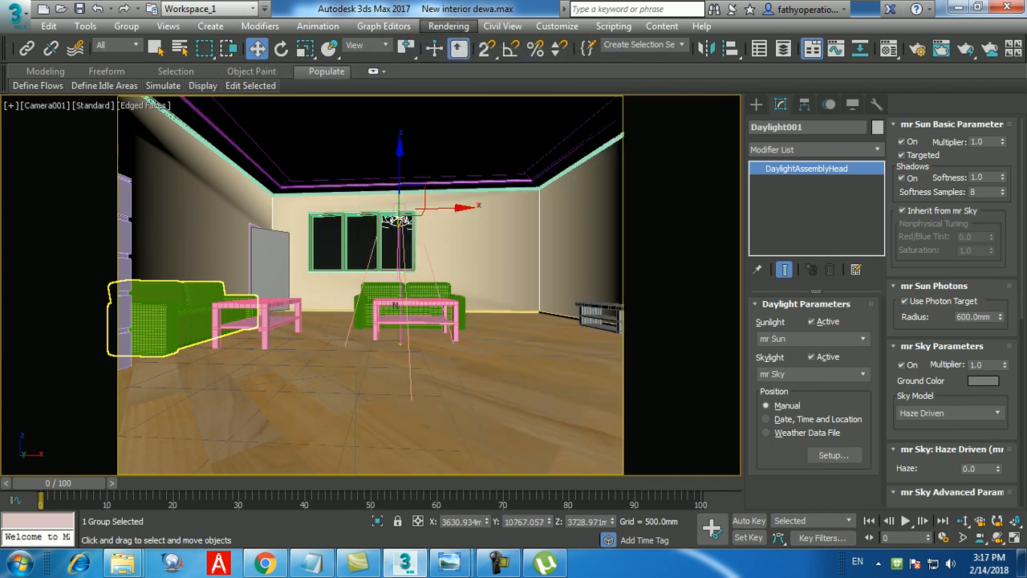
Step: Set the exposure value (EV) of the mr Photographic Exposure Control to 11.5
{"action": "left_click", "coordinate": [449, 25]}
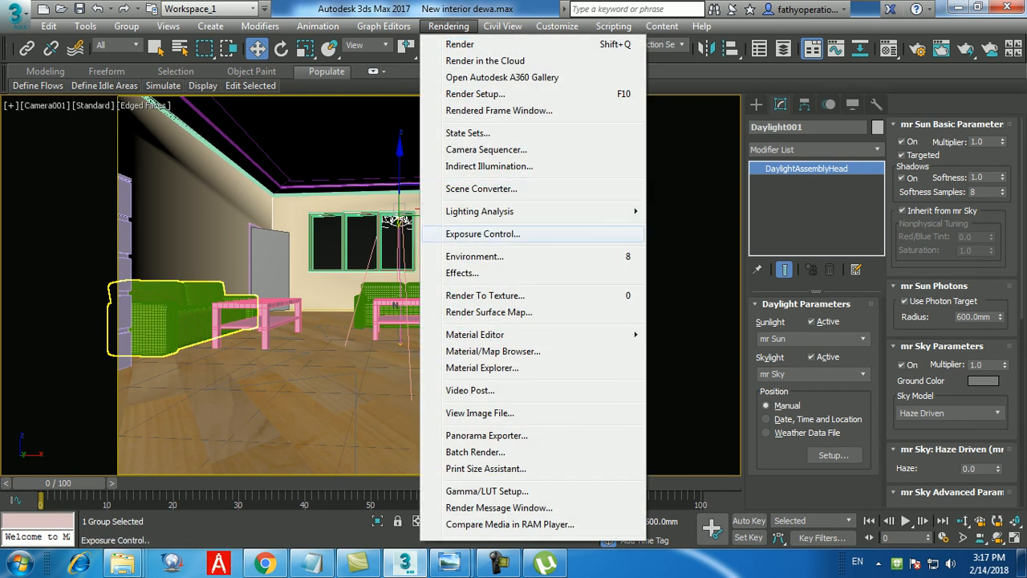
{"action": "left_click", "coordinate": [482, 234]}
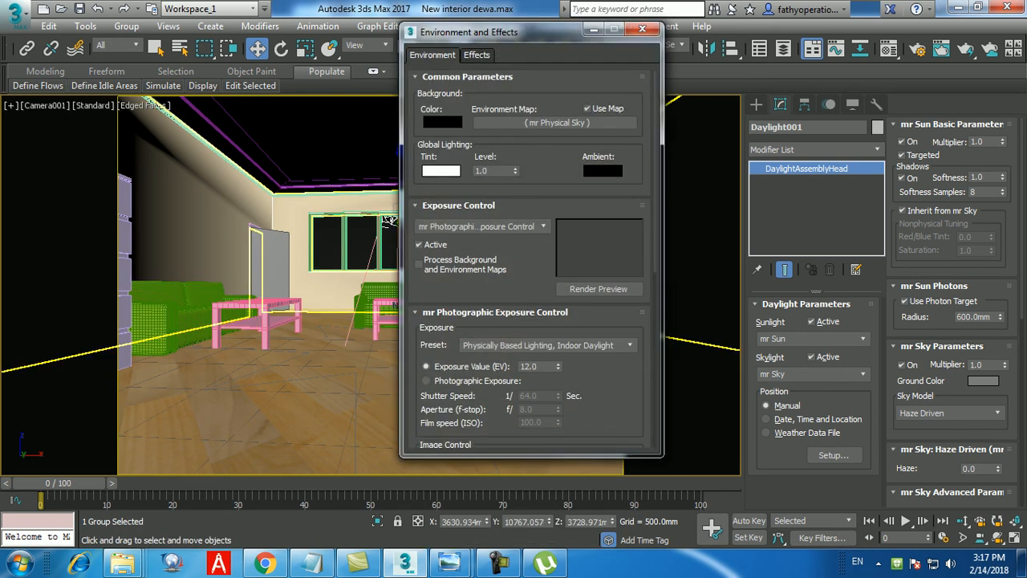
{"action": "double_click", "coordinate": [530, 366]}
{"action": "type", "text": "11.5"}
{"action": "key", "text": "Return"}
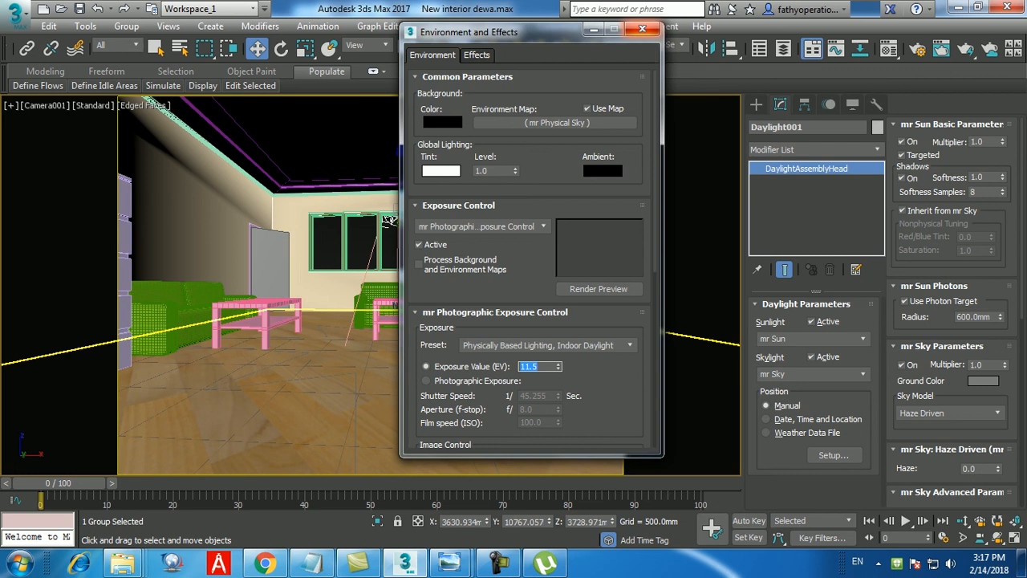
{"action": "left_click", "coordinate": [642, 29]}
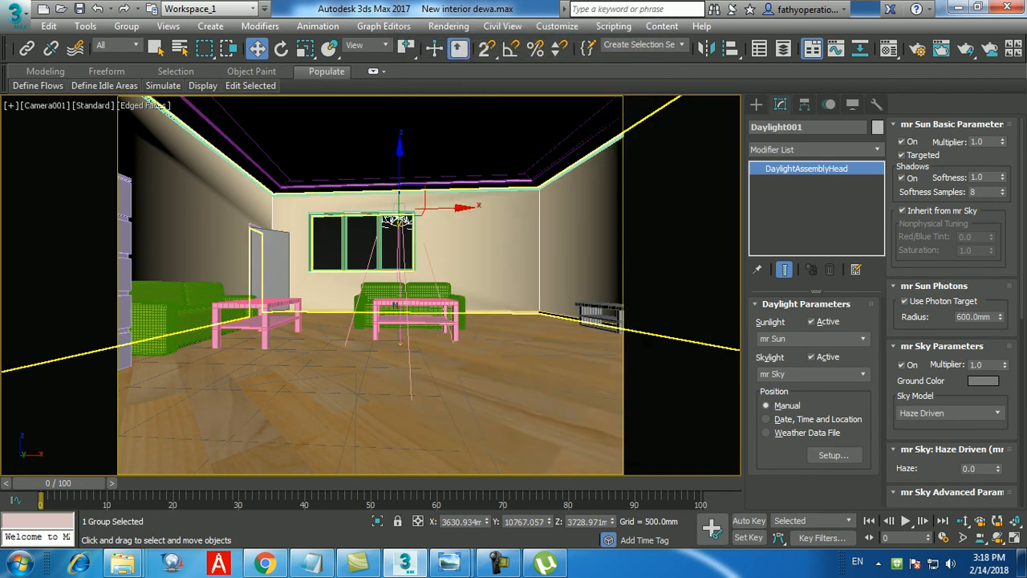
Step: Open the common render settings and set the output size preset to HDTV (video)
{"action": "left_click", "coordinate": [448, 26]}
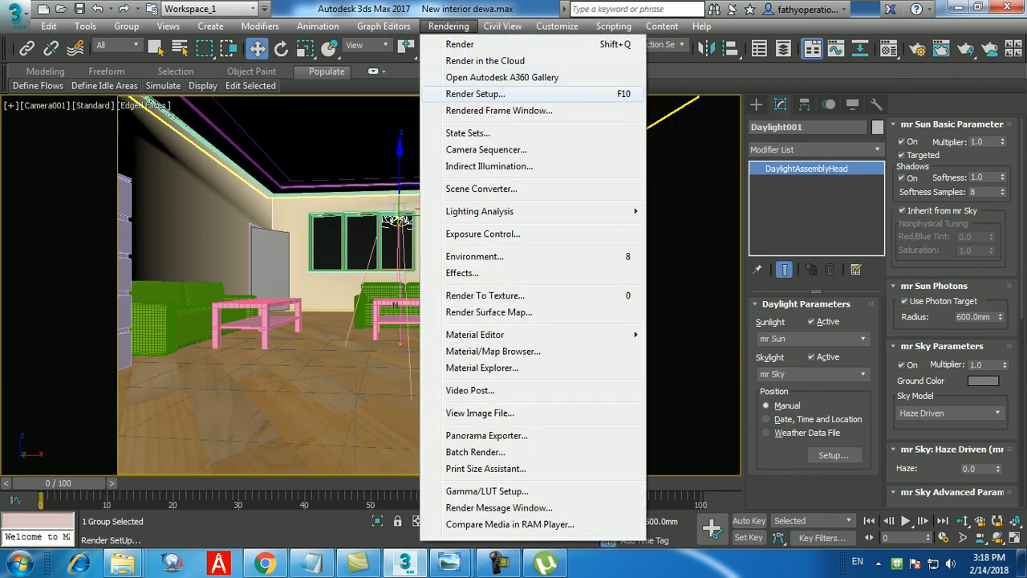
{"action": "left_click", "coordinate": [475, 94]}
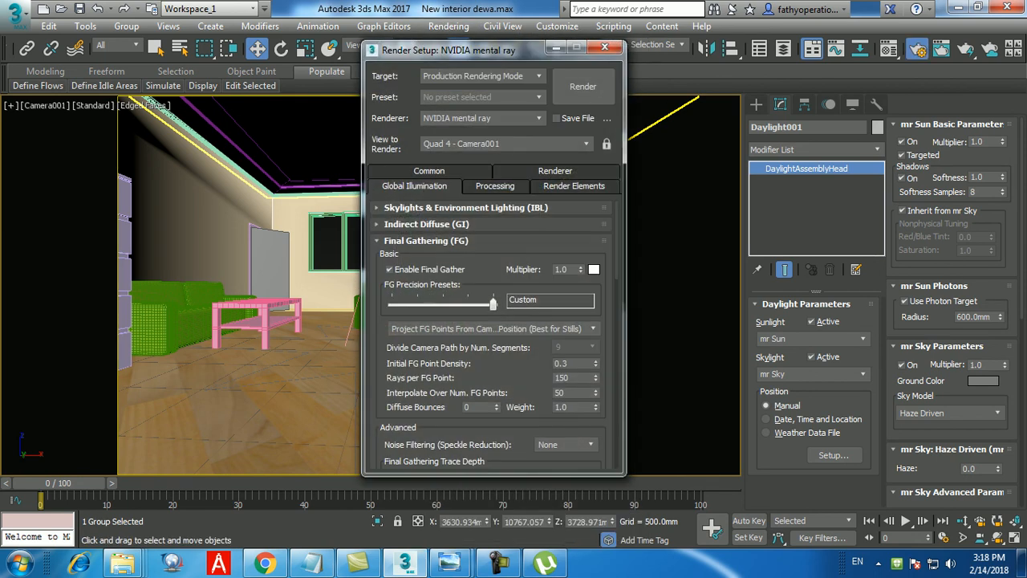
{"action": "left_click", "coordinate": [429, 170]}
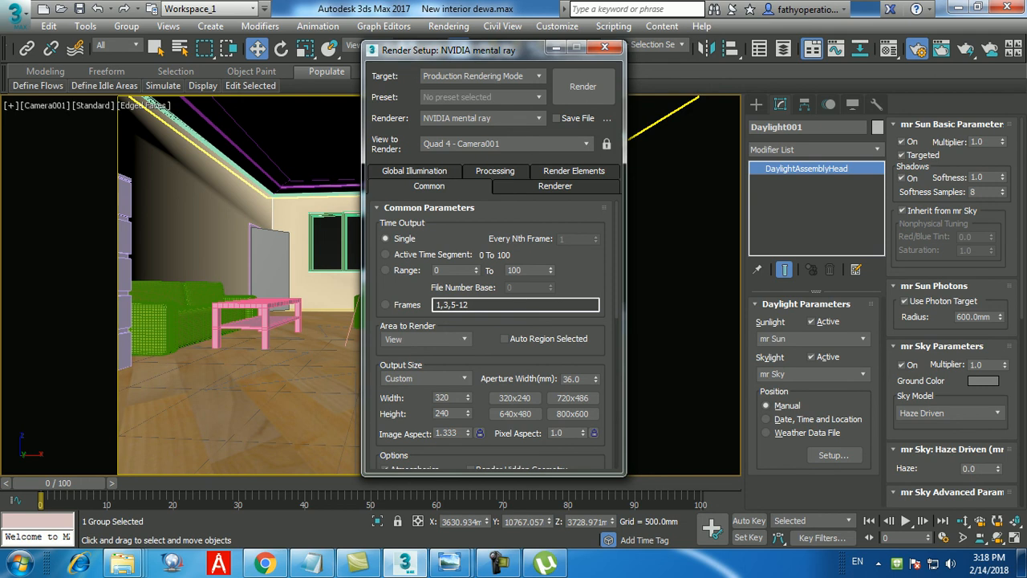
{"action": "left_click", "coordinate": [426, 378]}
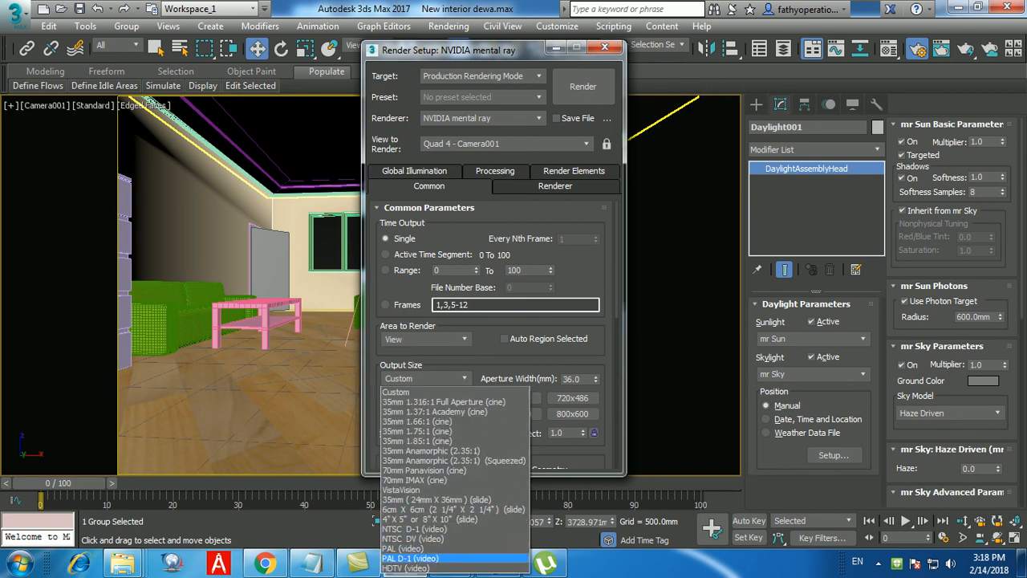
{"action": "left_click", "coordinate": [405, 567]}
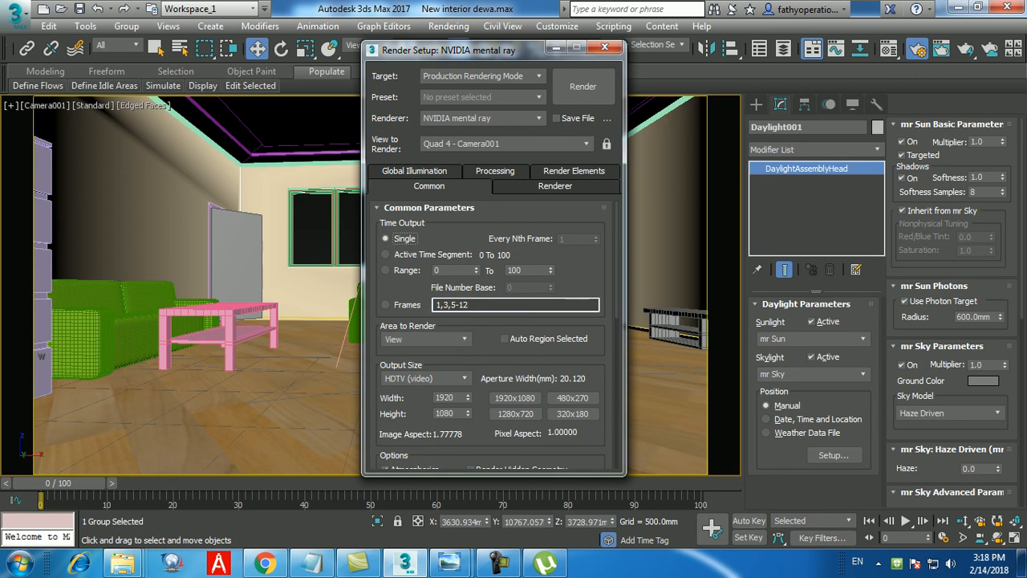
{"action": "left_click", "coordinate": [425, 378]}
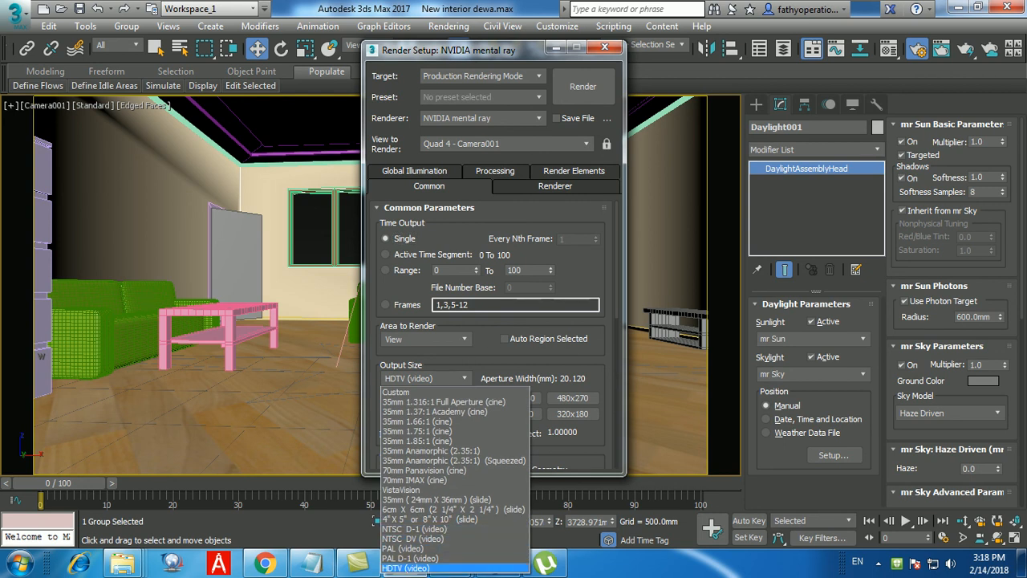
{"action": "left_click", "coordinate": [406, 567]}
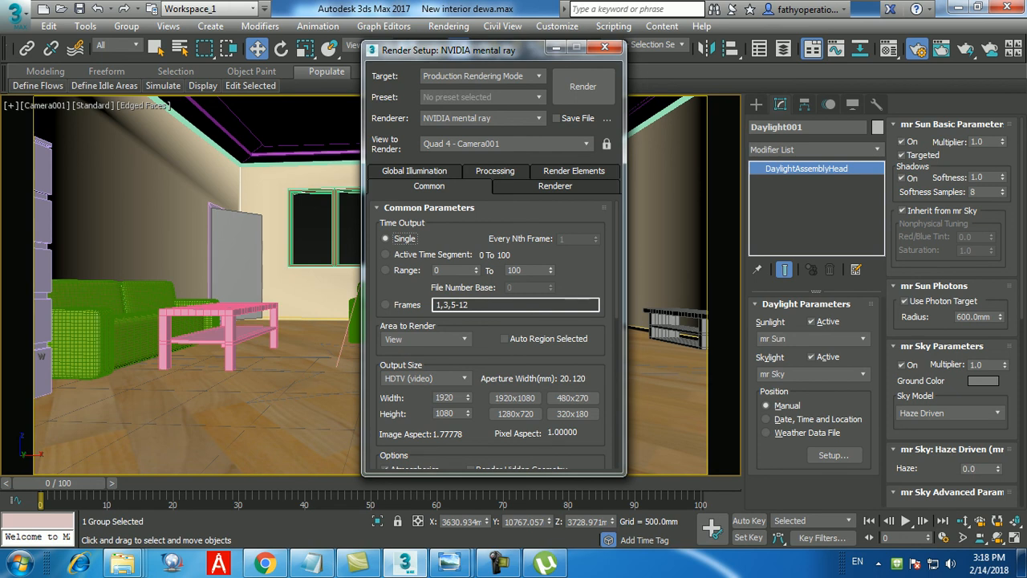
Step: Try an output size of 1280 by 720 and switch the output size preset back to Custom
{"action": "double_click", "coordinate": [445, 397]}
{"action": "type", "text": "1080"}
{"action": "key", "text": "Tab"}
{"action": "type", "text": "720"}
{"action": "key", "text": "Return"}
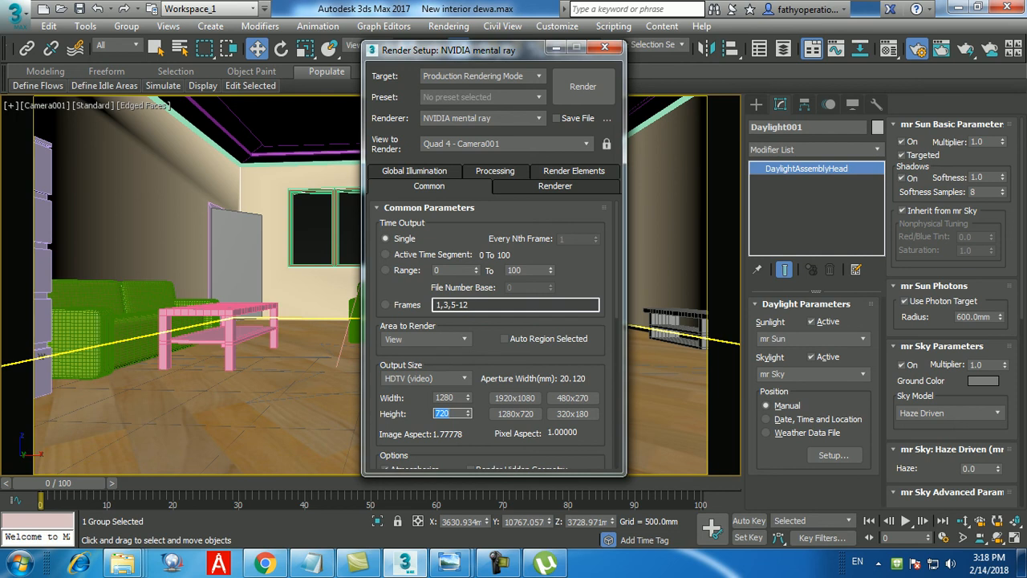
{"action": "left_click", "coordinate": [426, 378]}
{"action": "scroll", "coordinate": [455, 473], "scroll_direction": "up", "scroll_amount": 1}
{"action": "left_click", "coordinate": [401, 391]}
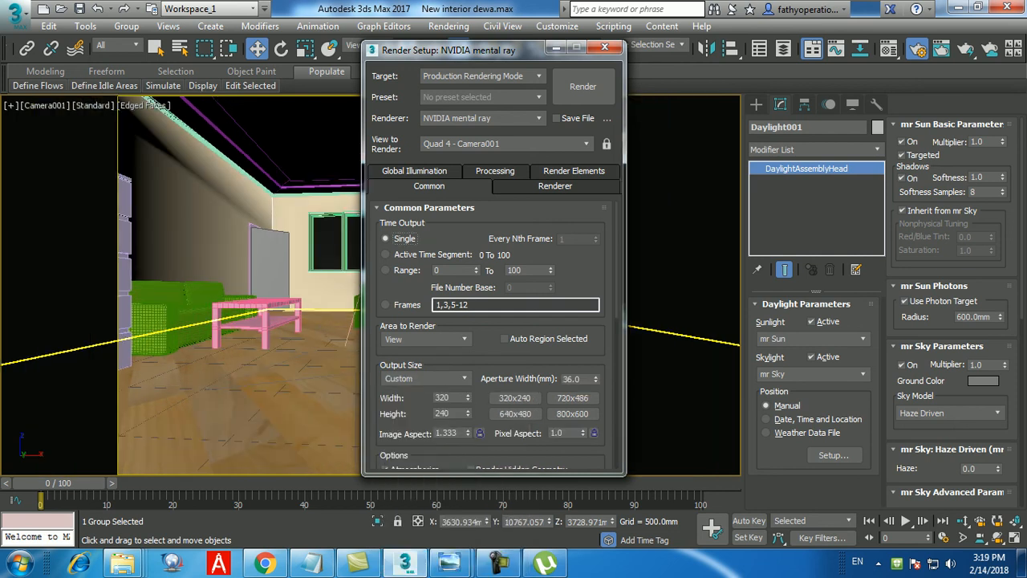
Step: Choose the HDTV (video) output size preset and set the render width to 1080
{"action": "left_click", "coordinate": [425, 378]}
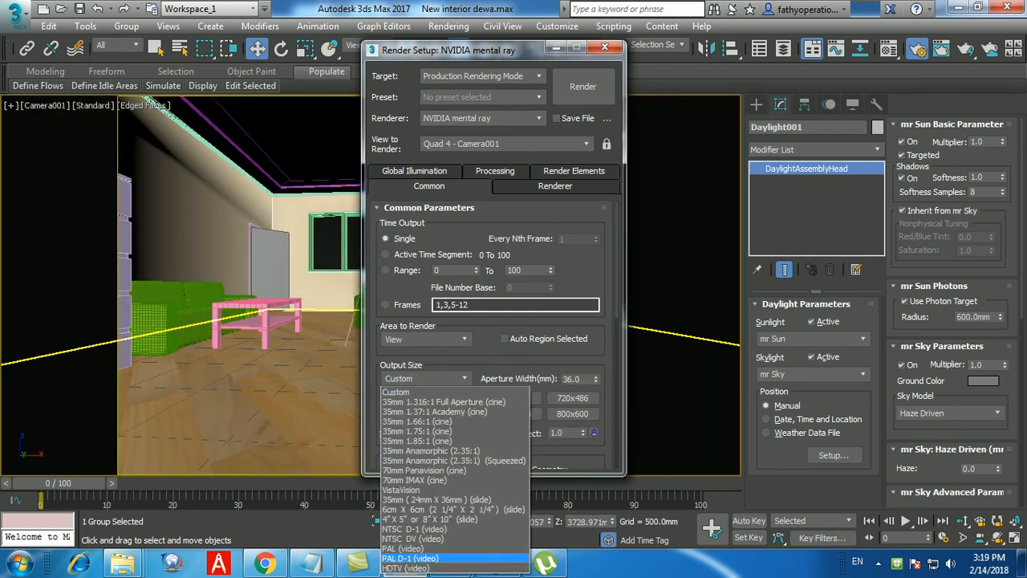
{"action": "left_click", "coordinate": [408, 567]}
{"action": "double_click", "coordinate": [447, 398]}
{"action": "type", "text": "1080"}
{"action": "key", "text": "Return"}
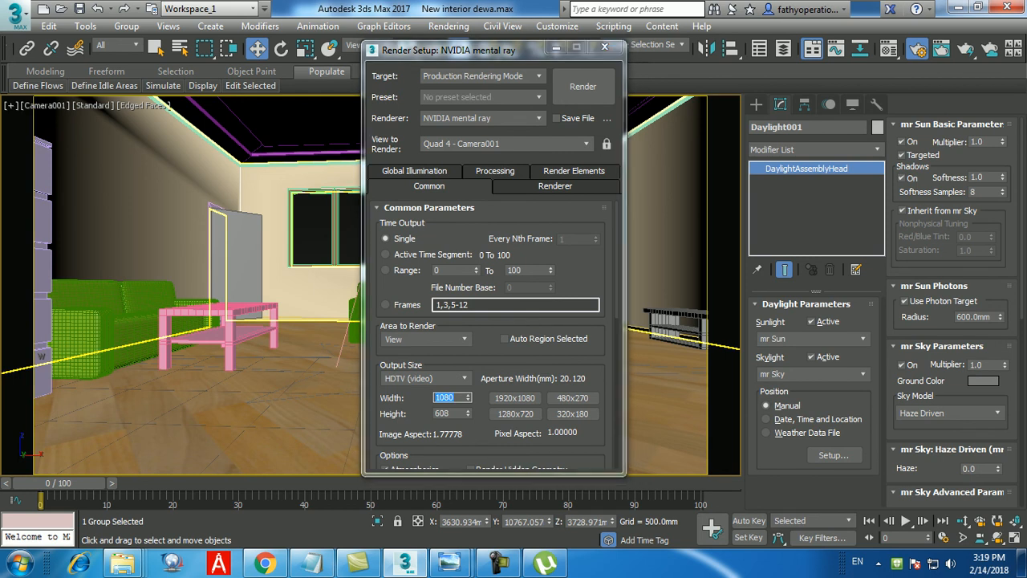
Step: Save the scene and render the Camera001 view at the HDTV output size, fitting the whole image in the frame window
{"action": "left_click", "coordinate": [16, 16]}
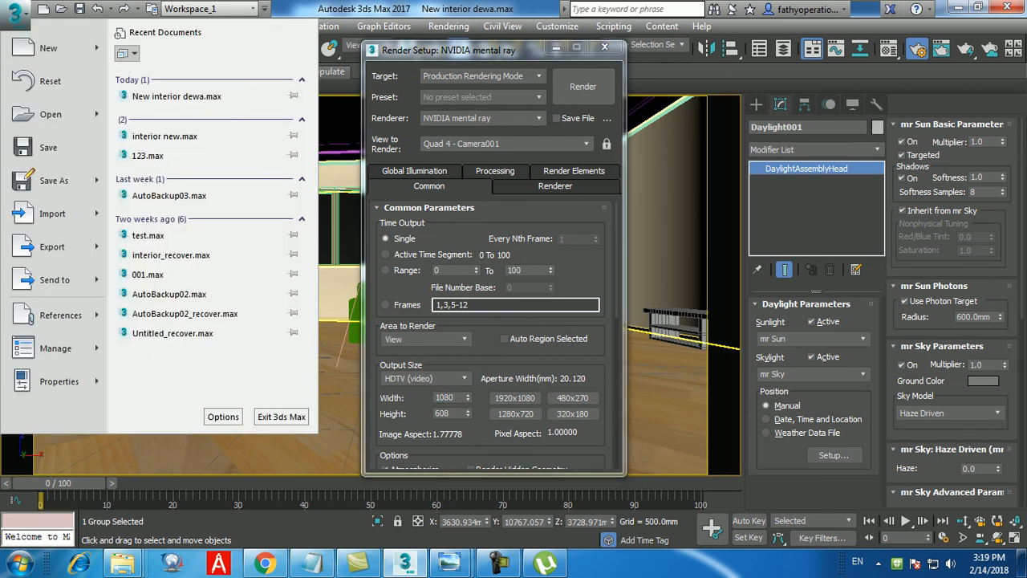
{"action": "left_click", "coordinate": [48, 148]}
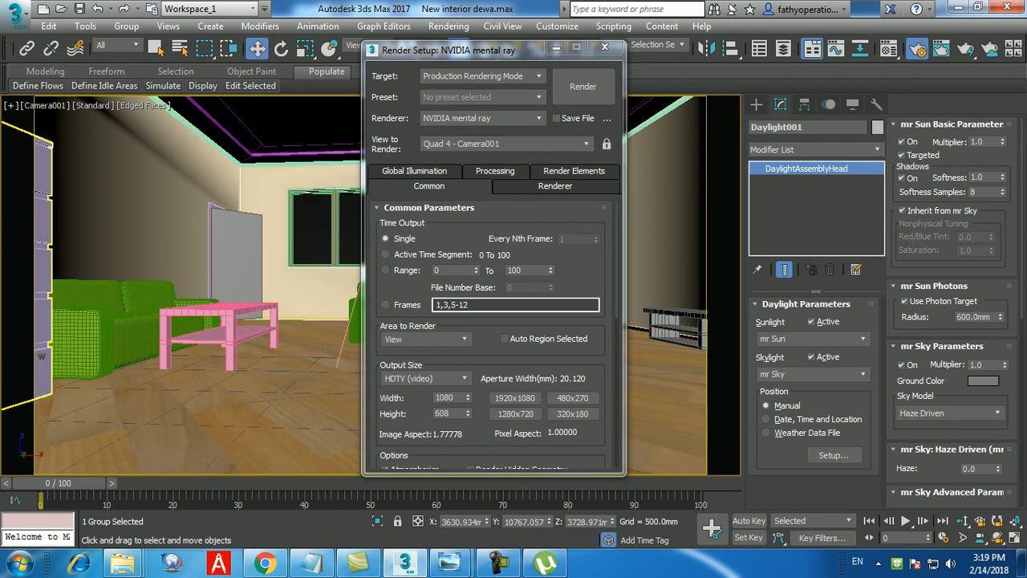
{"action": "left_click", "coordinate": [583, 86]}
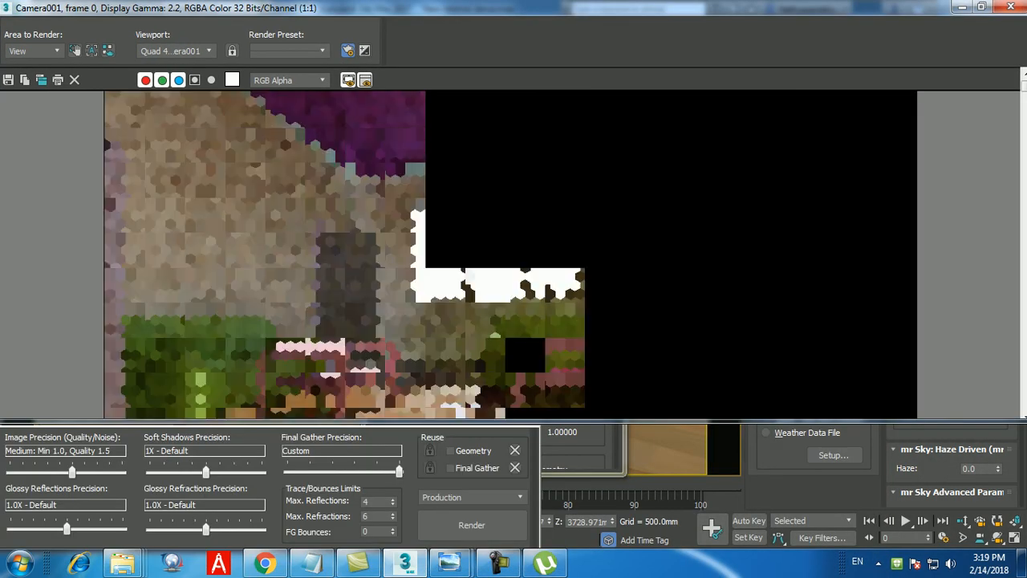
{"action": "scroll", "coordinate": [513, 254], "scroll_direction": "down", "scroll_amount": 1}
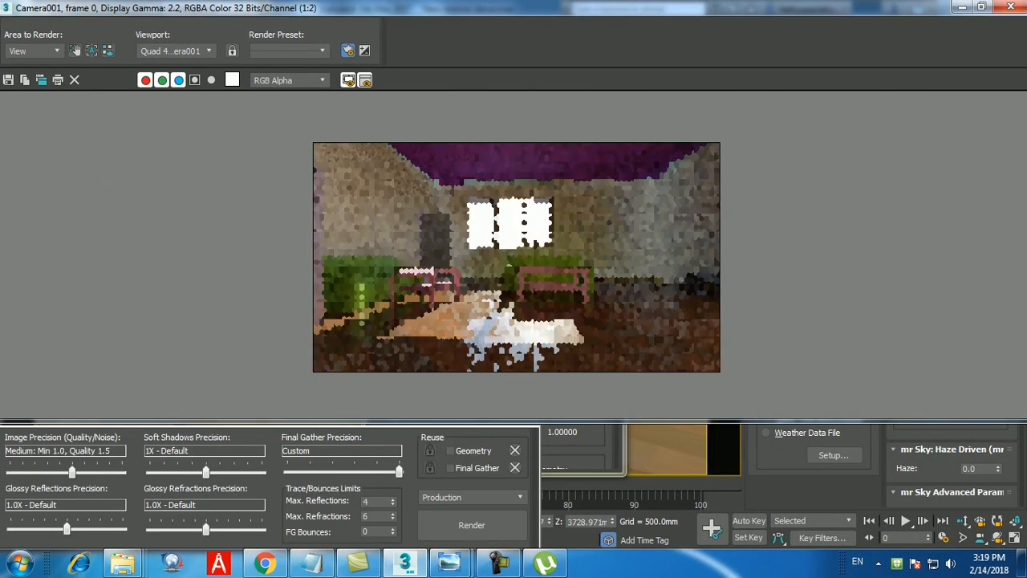